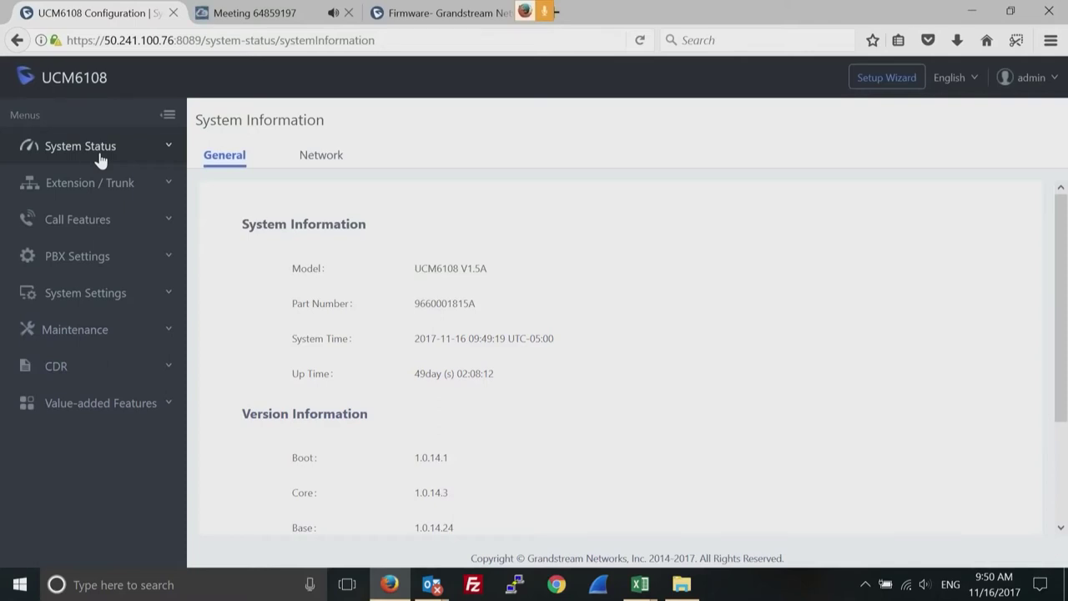
Open the System Status dashboard showing the UCM6108 model and firmware versions.
left_click(92, 159)
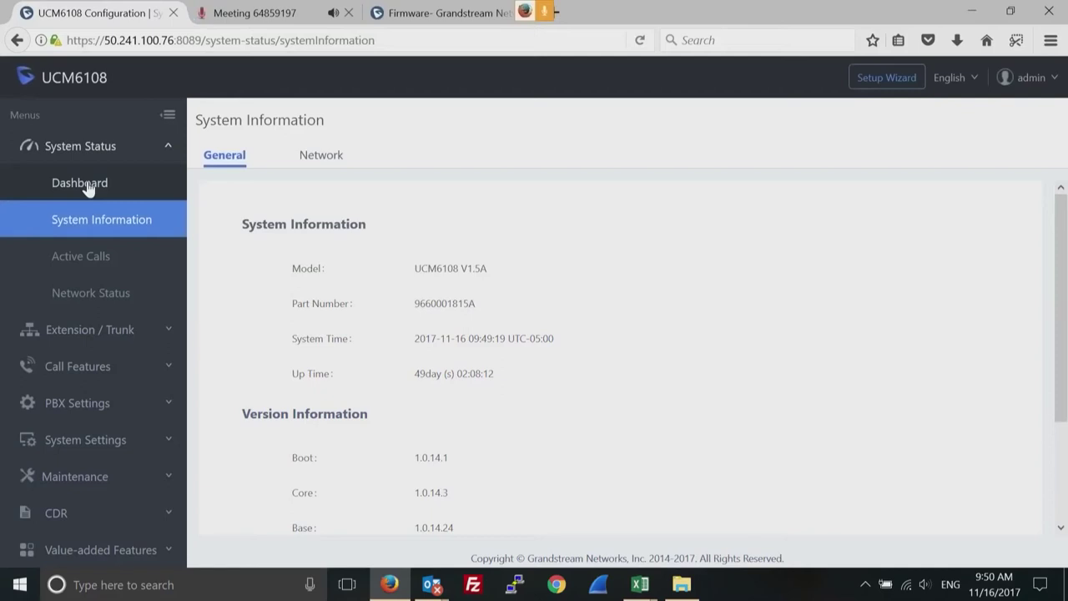
left_click(87, 189)
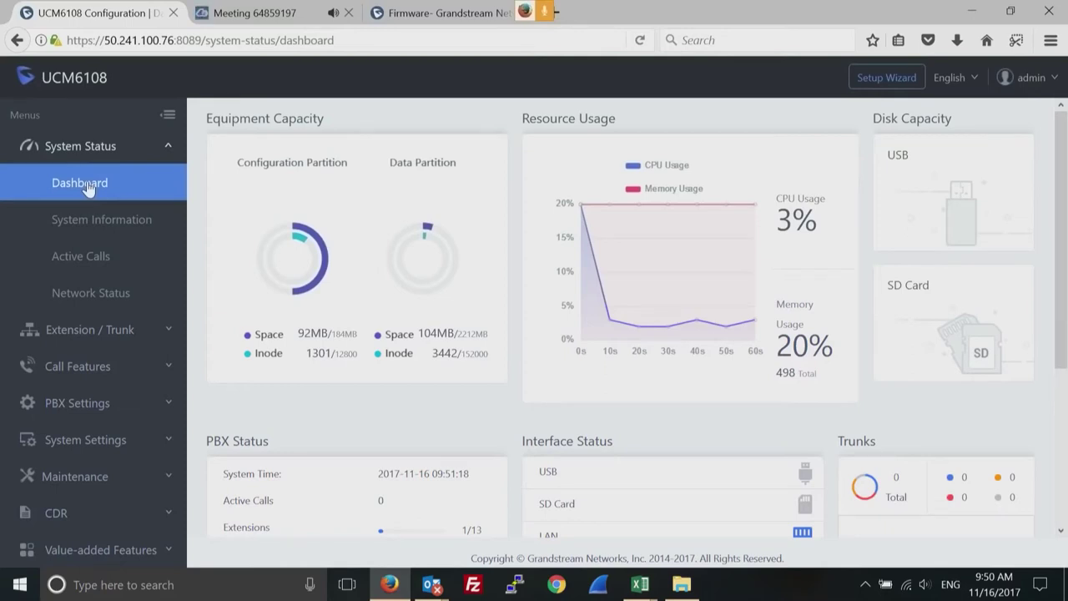
left_click(425, 14)
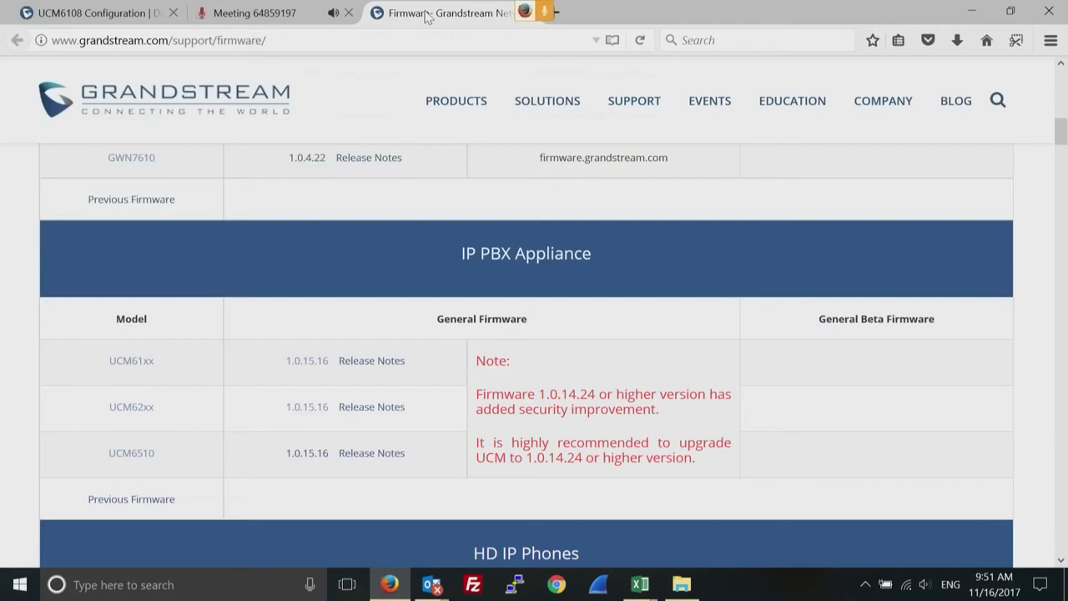
left_click(100, 13)
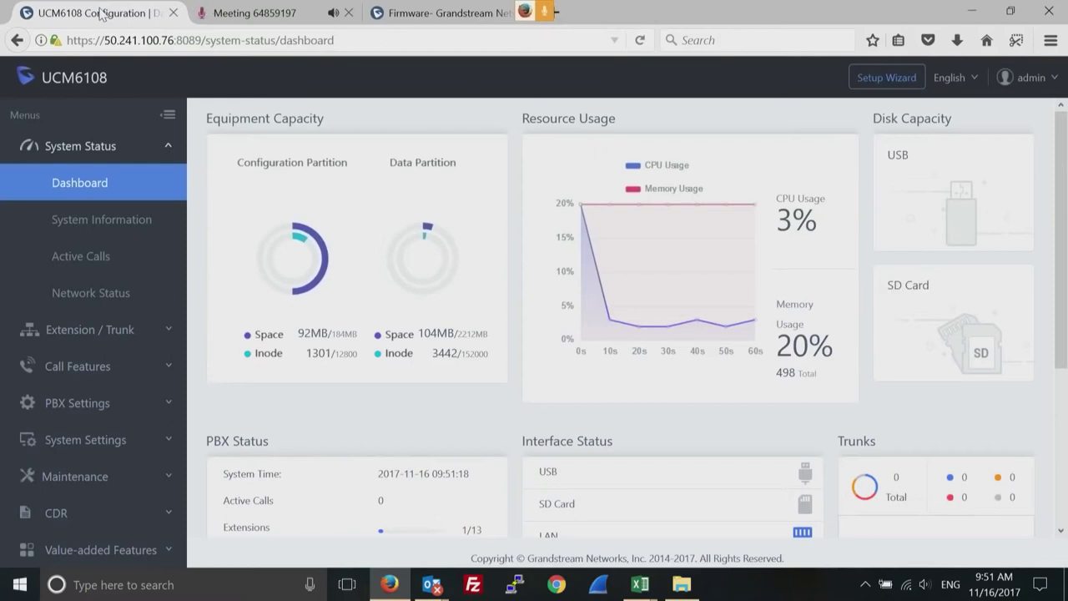
mouse_move(316, 260)
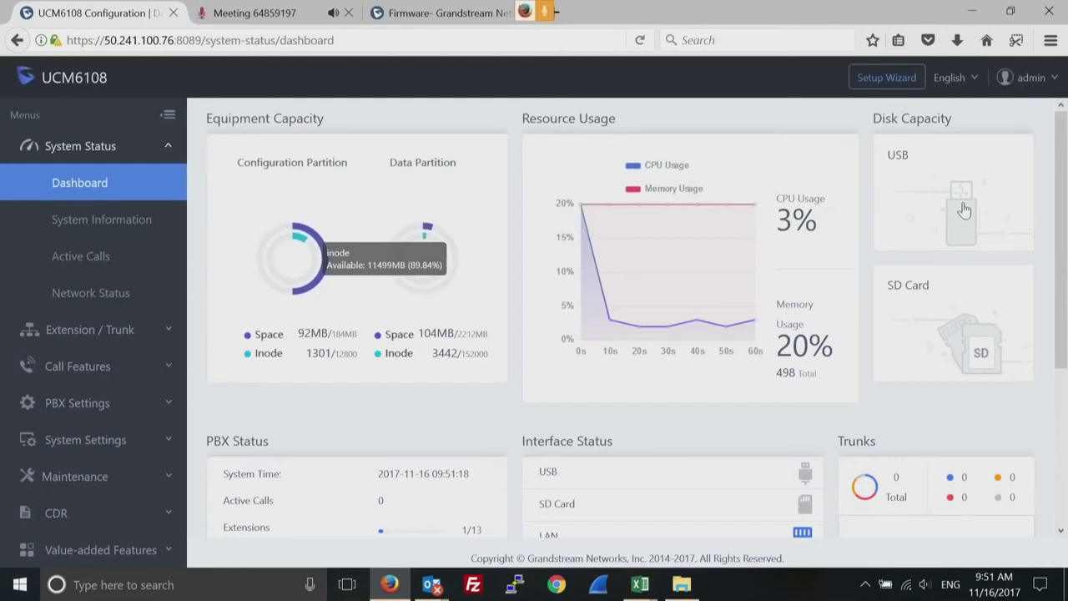
mouse_move(659, 269)
left_click(1061, 531)
Scroll the dashboard down to the PBX Status and Interface Status panels.
left_click(1060, 531)
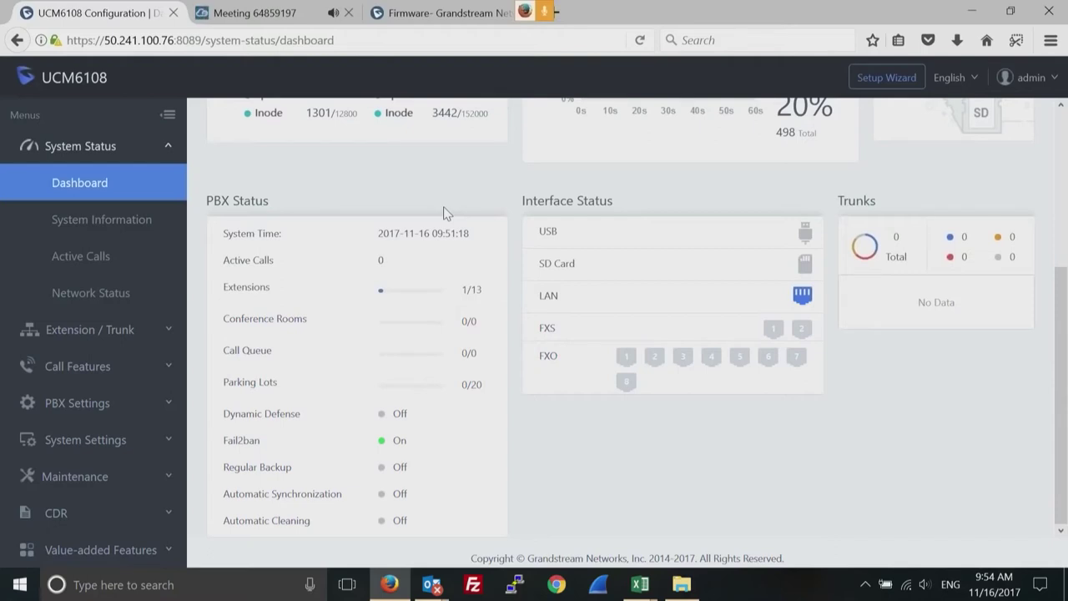
Show System Information's Network tab with subnet mask 255.255.255.240 and DNS 8.8.8.8.
left_click(103, 222)
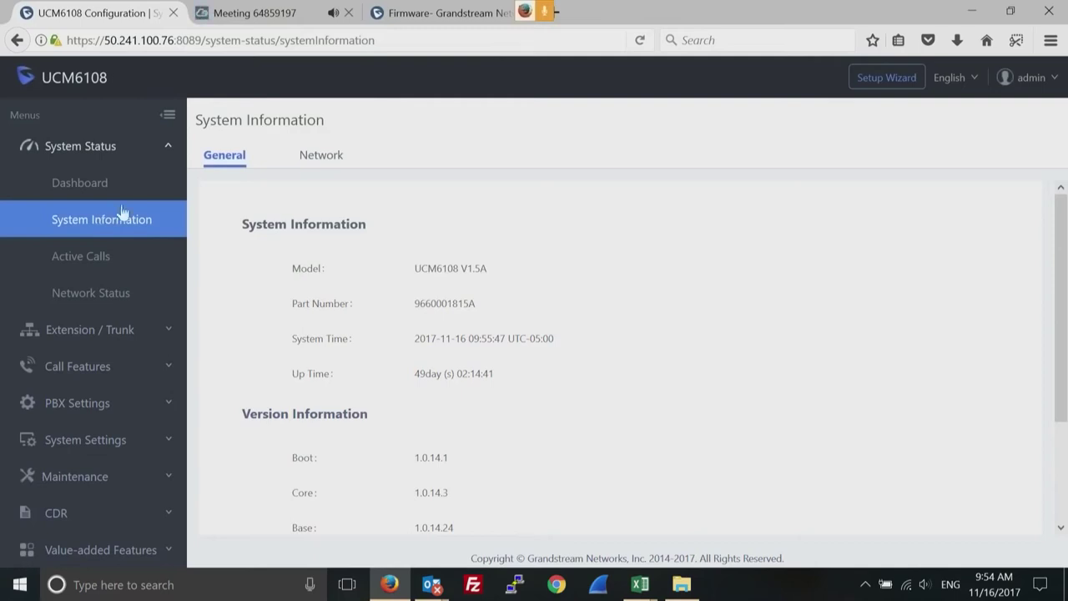
left_click(322, 159)
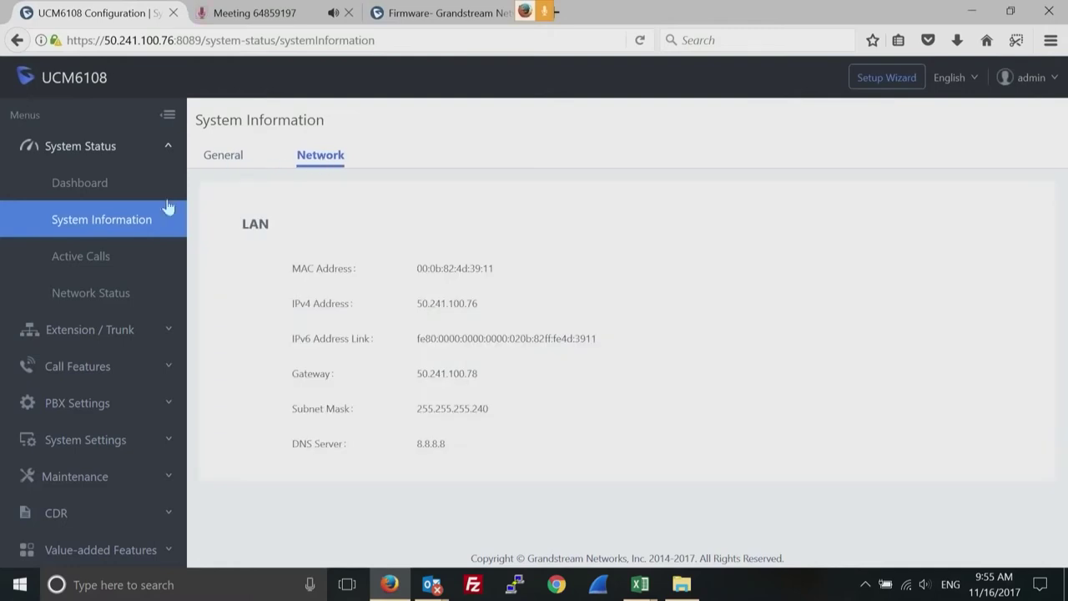
Open the Active Calls page, which currently lists no calls.
left_click(94, 258)
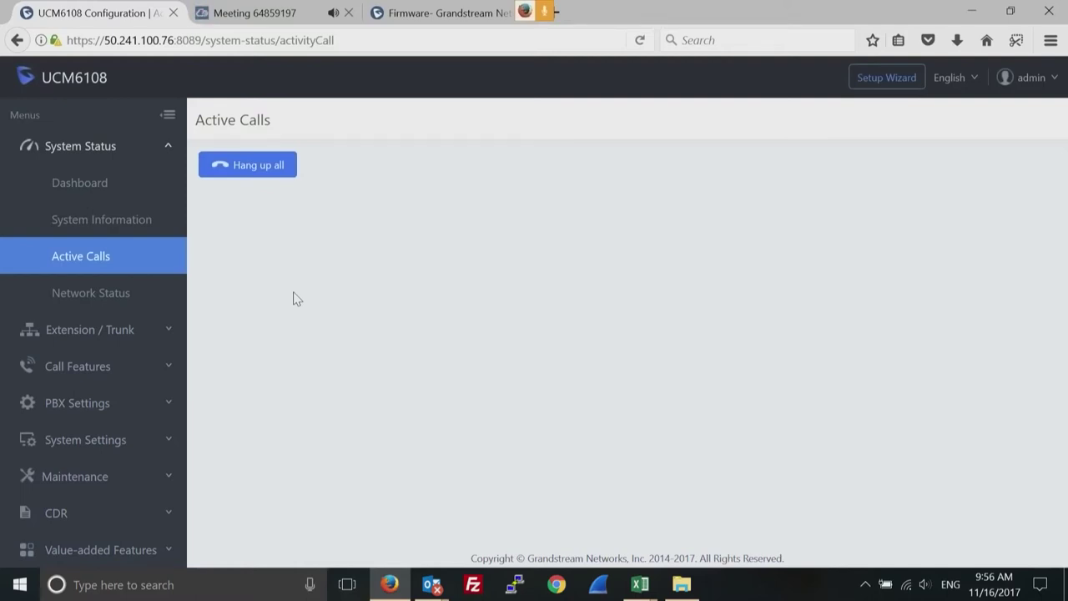
Open Extension / Trunk > Extensions to list extensions 1000–1004.
left_click(89, 334)
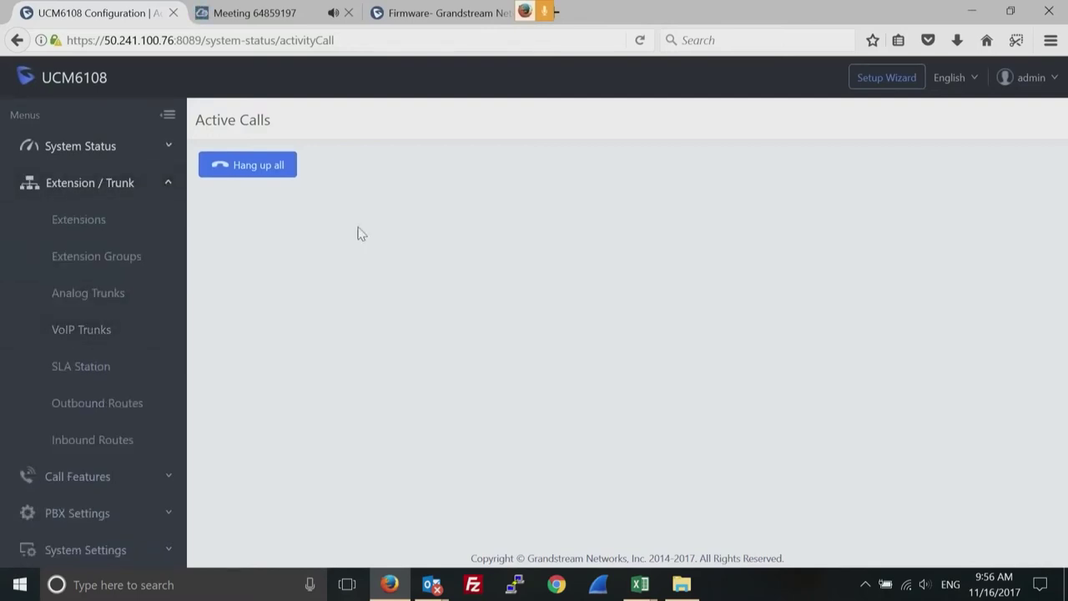
left_click(88, 222)
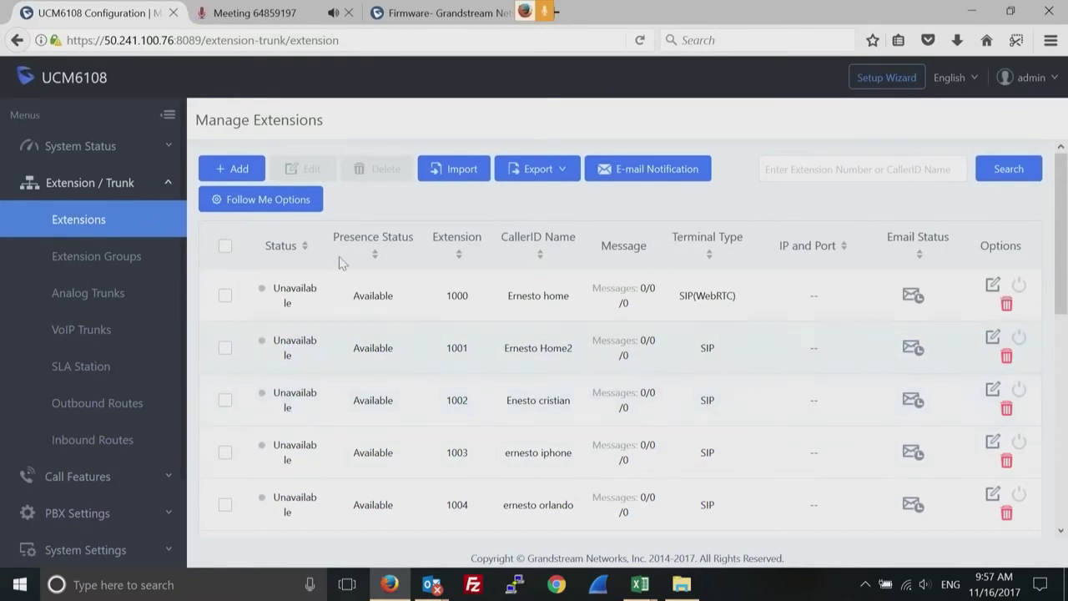
Start a new extension, prefilled as SIP extension 1013 with Internal permission.
left_click(234, 170)
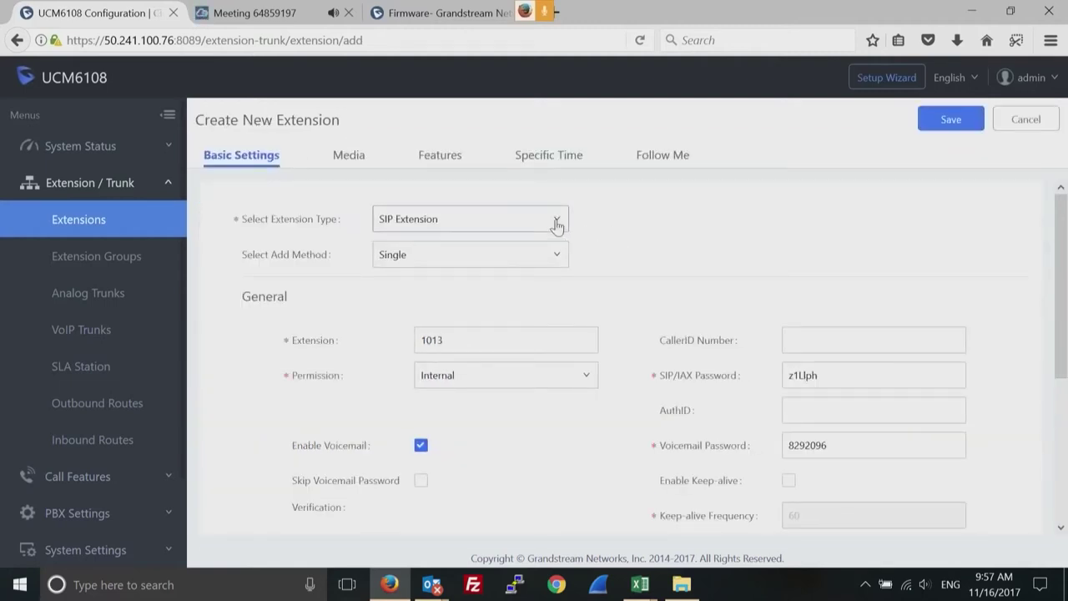
Switch the new extension to Batch add with Create Number 5, keeping Internal permission.
left_click(555, 262)
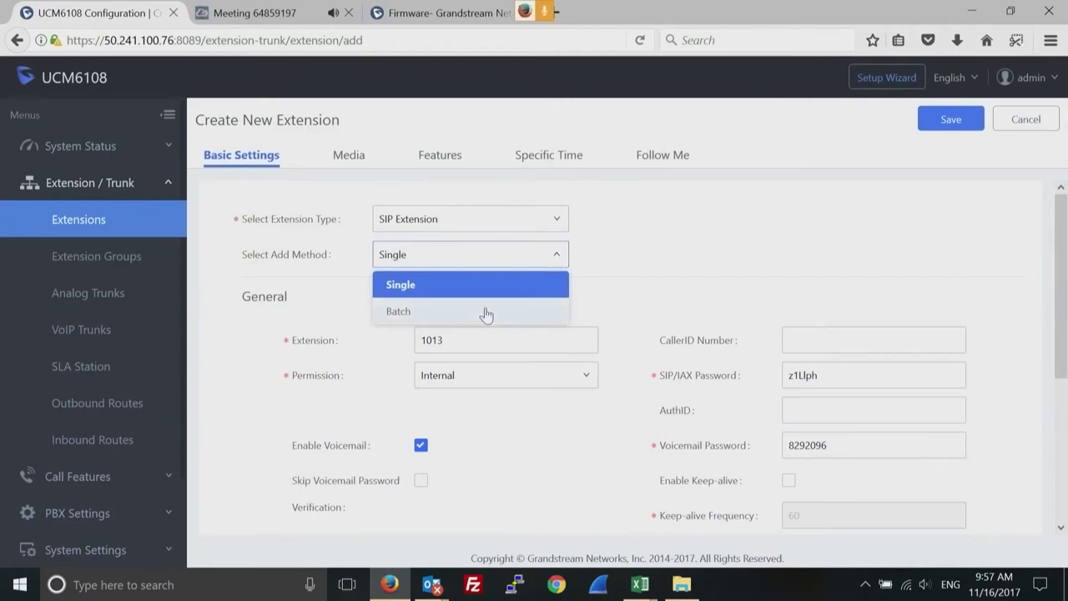
left_click(441, 312)
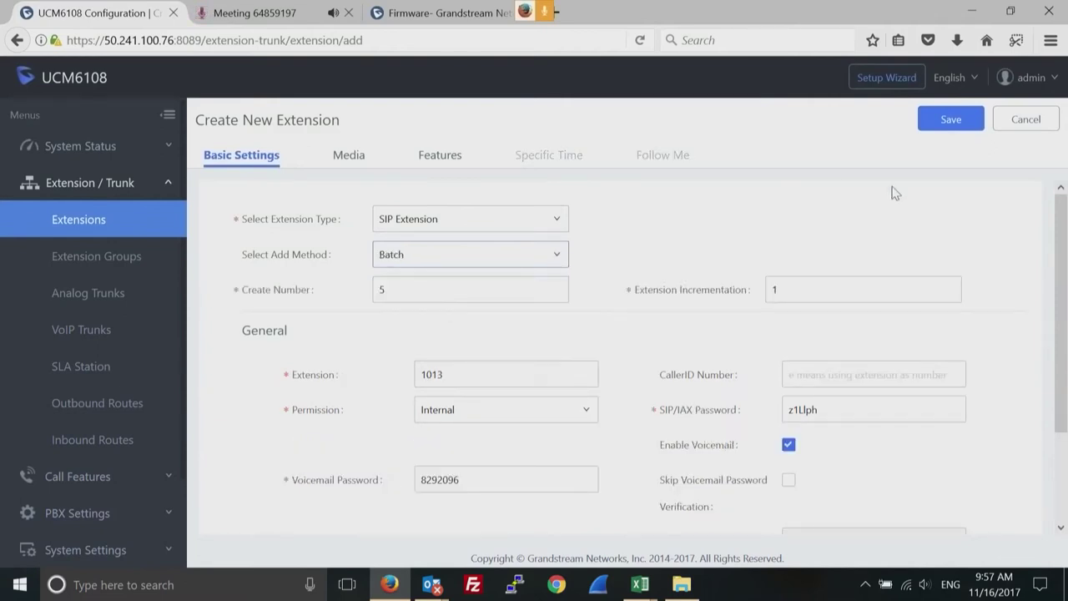
double_click(412, 294)
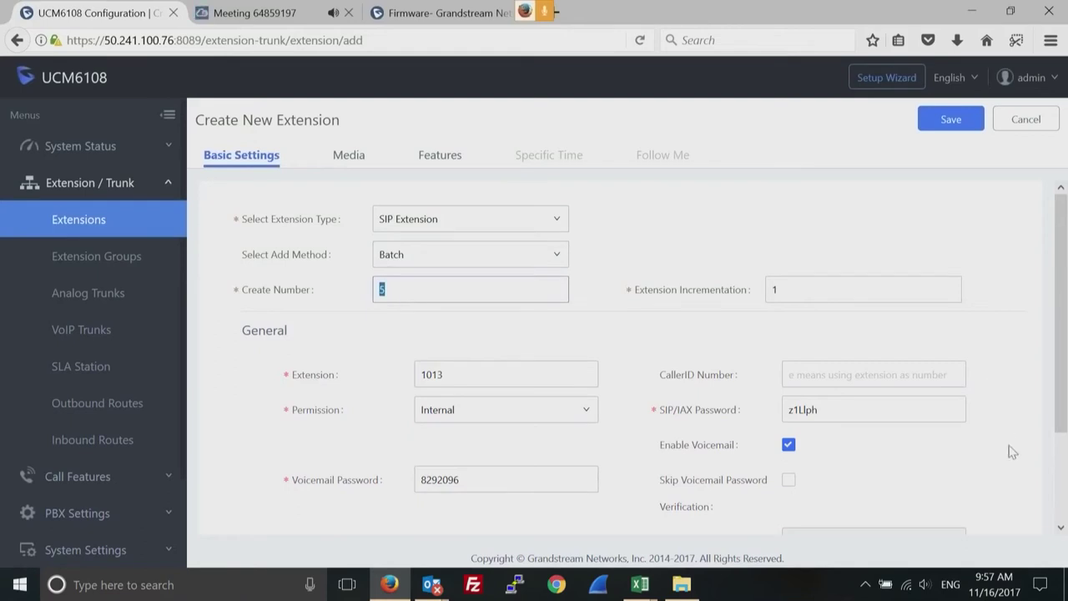
left_click(1061, 528)
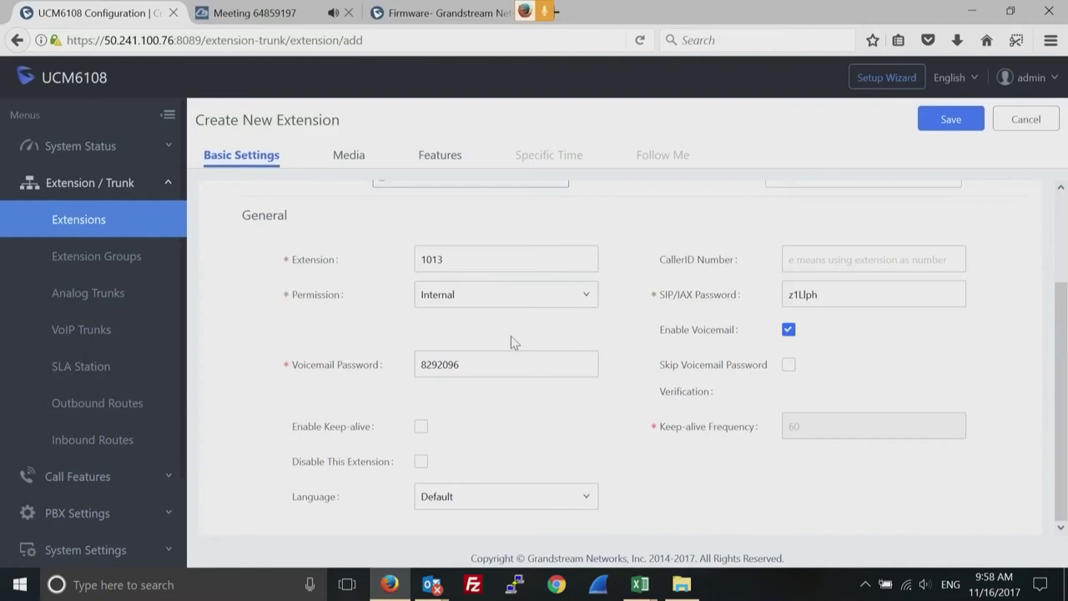
left_click(586, 298)
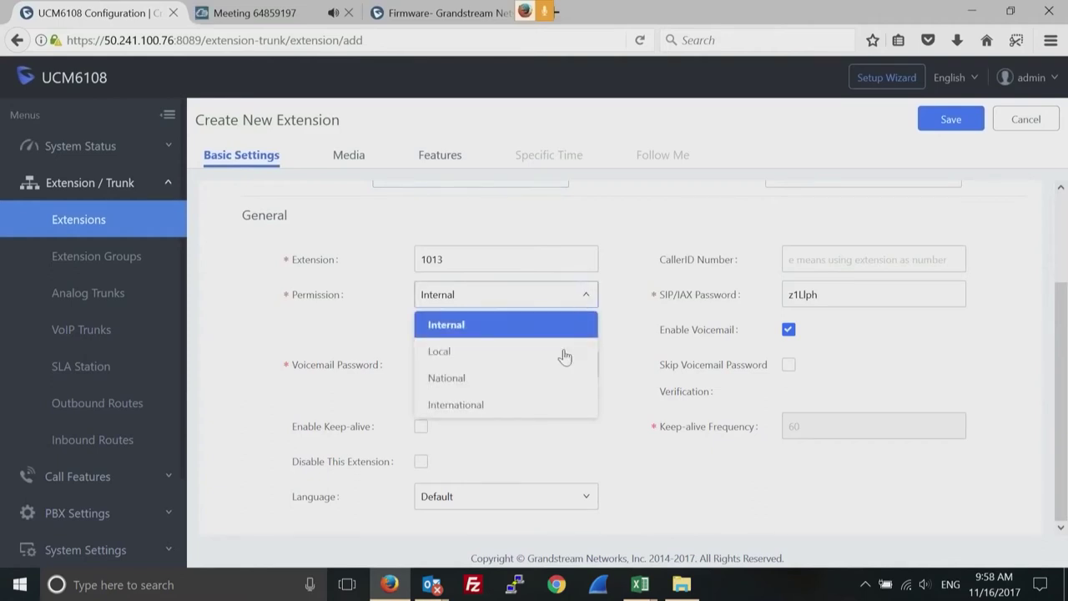
left_click(655, 217)
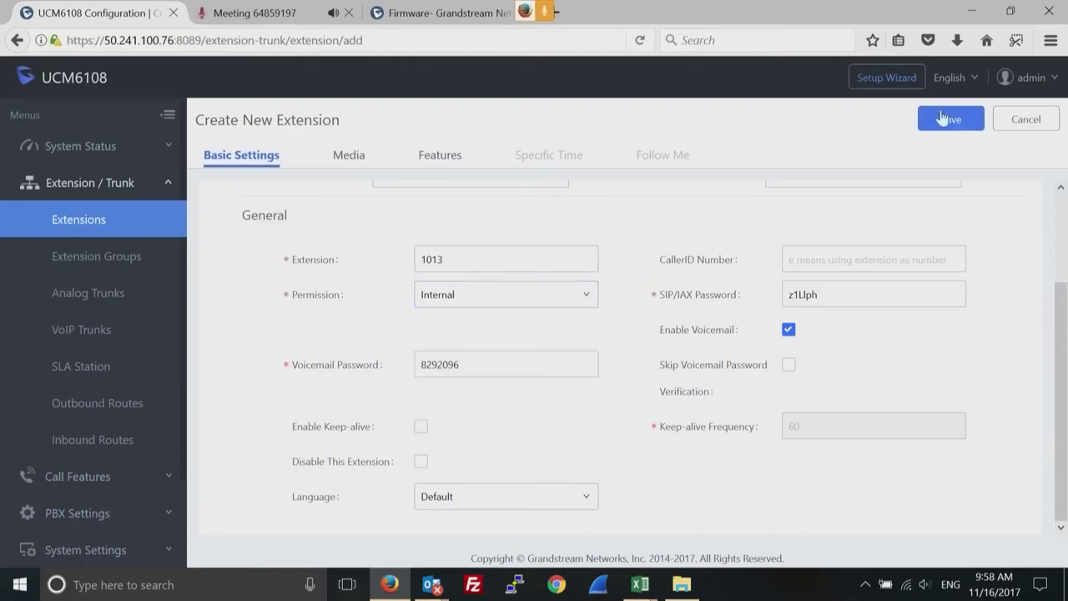
Discard the batch extension form and go to Value-added Features > Zero Config.
left_click(1015, 125)
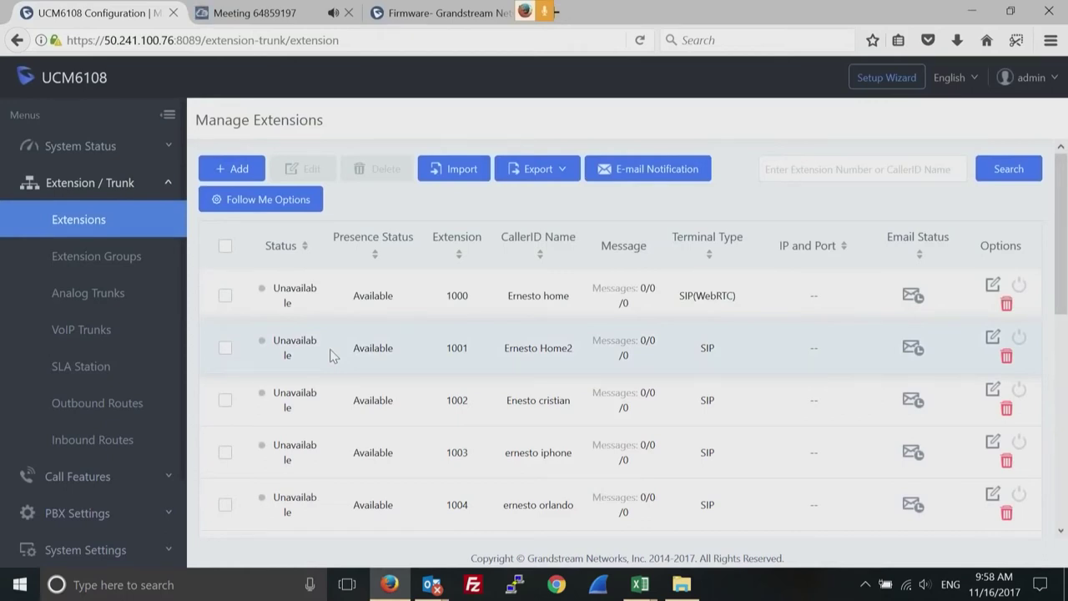
left_click(167, 553)
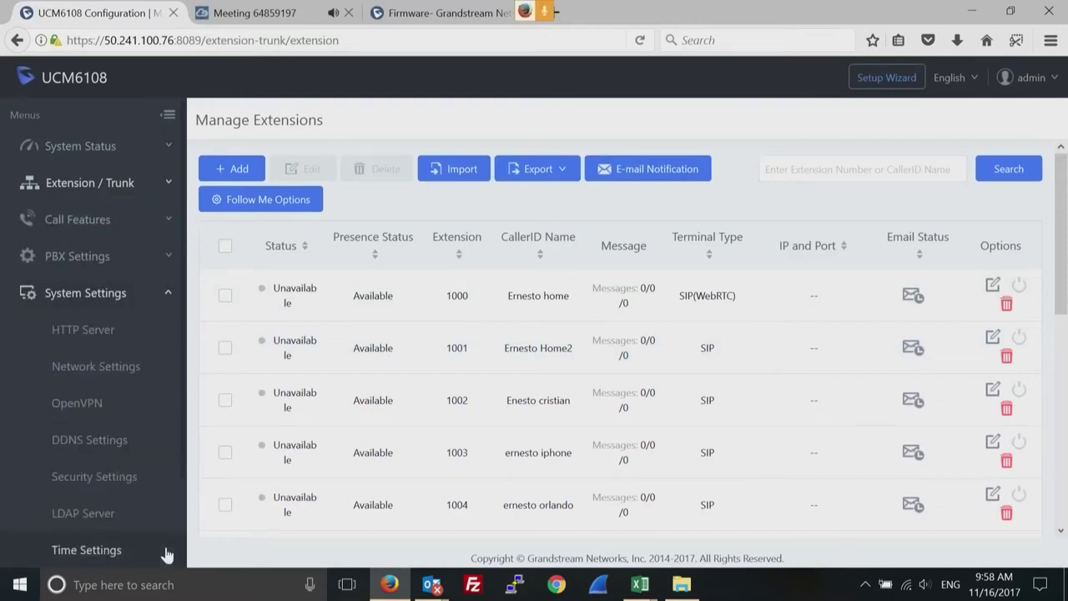
left_click(170, 295)
left_click(84, 409)
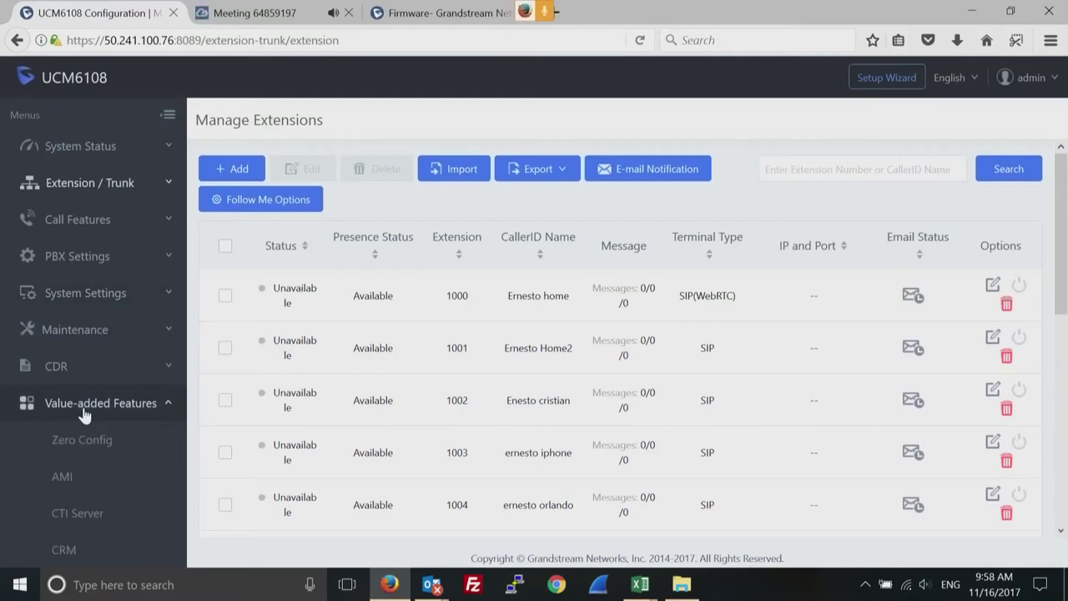
left_click(90, 443)
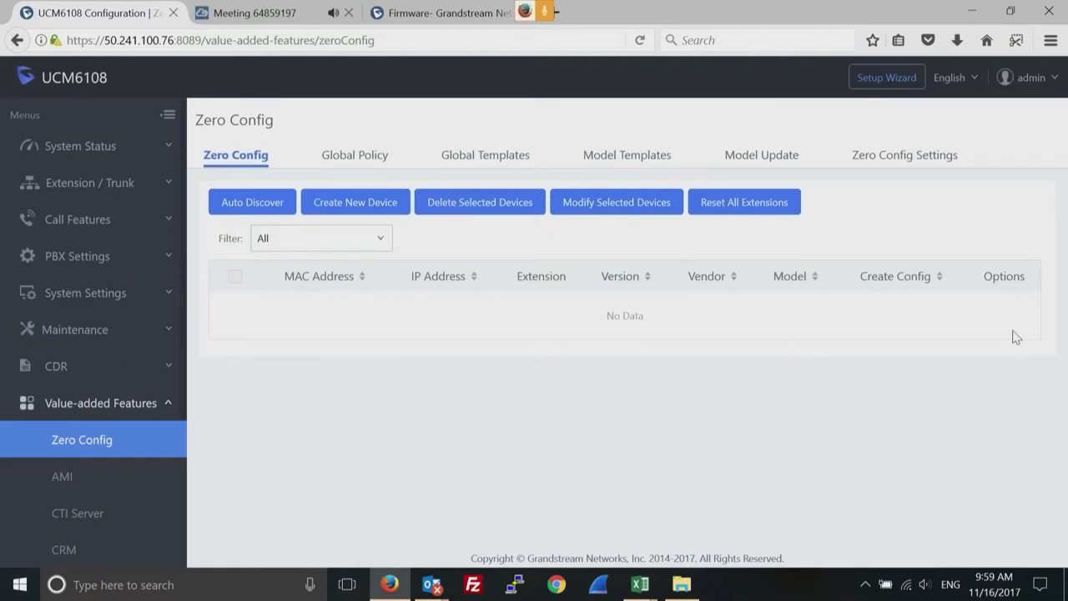
Enable Automatic Configuration Assignment on the Zero Config Settings tab.
left_click(887, 161)
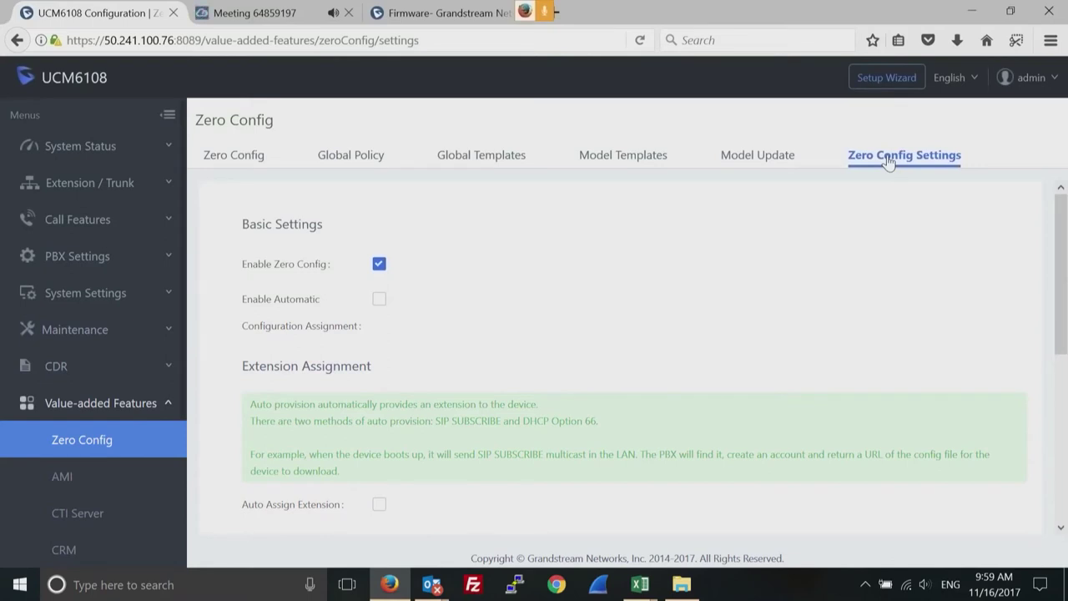
left_click(379, 302)
left_click_drag(1063, 287, 1063, 414)
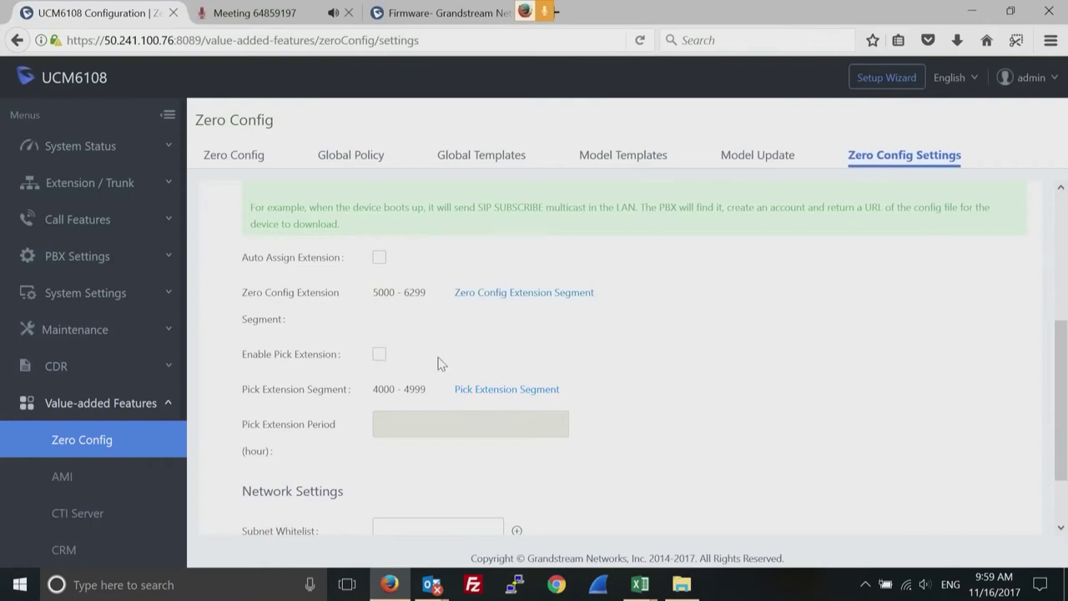
left_click(380, 260)
left_click(379, 259)
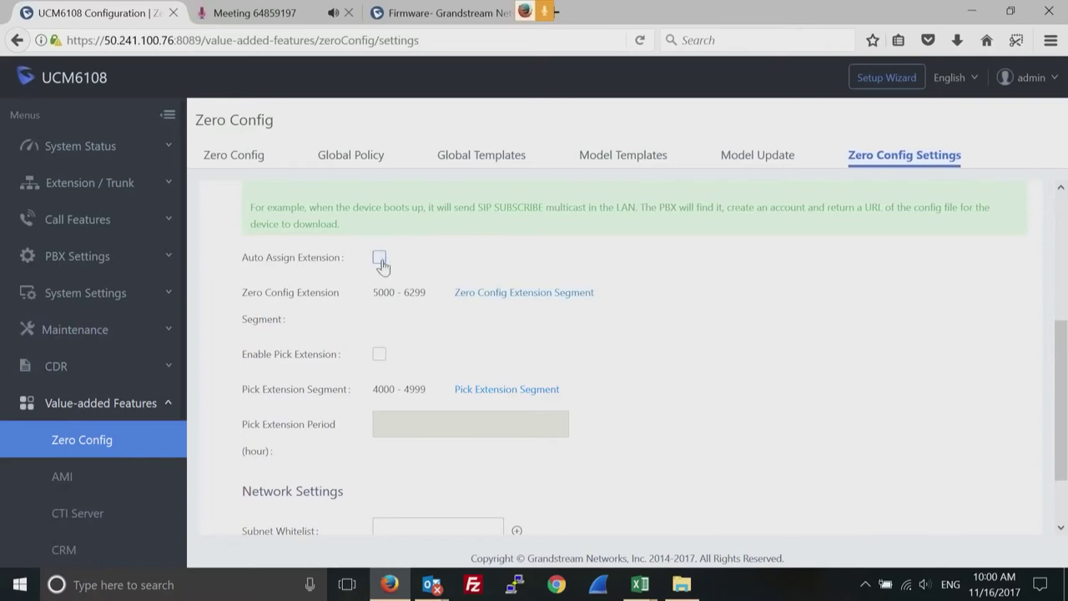
Enable Pick Extension and set the pick extension period to 2 hours.
left_click(379, 355)
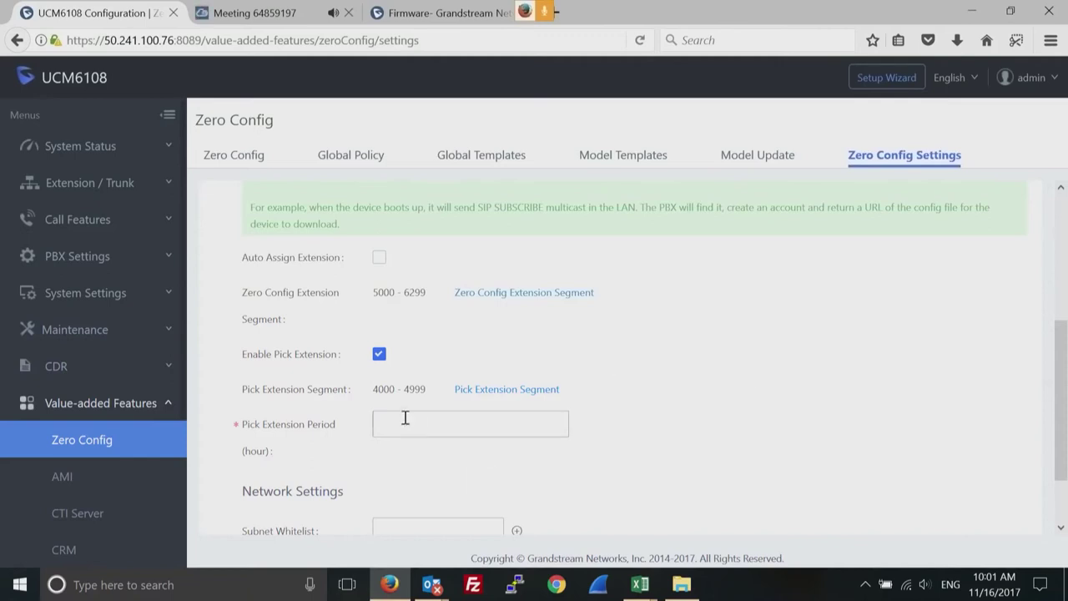
mouse_move(357, 423)
left_click(395, 424)
type("2")
Open the Zero Config Global Policy tab and scroll through its sections, including Localization.
left_click(352, 158)
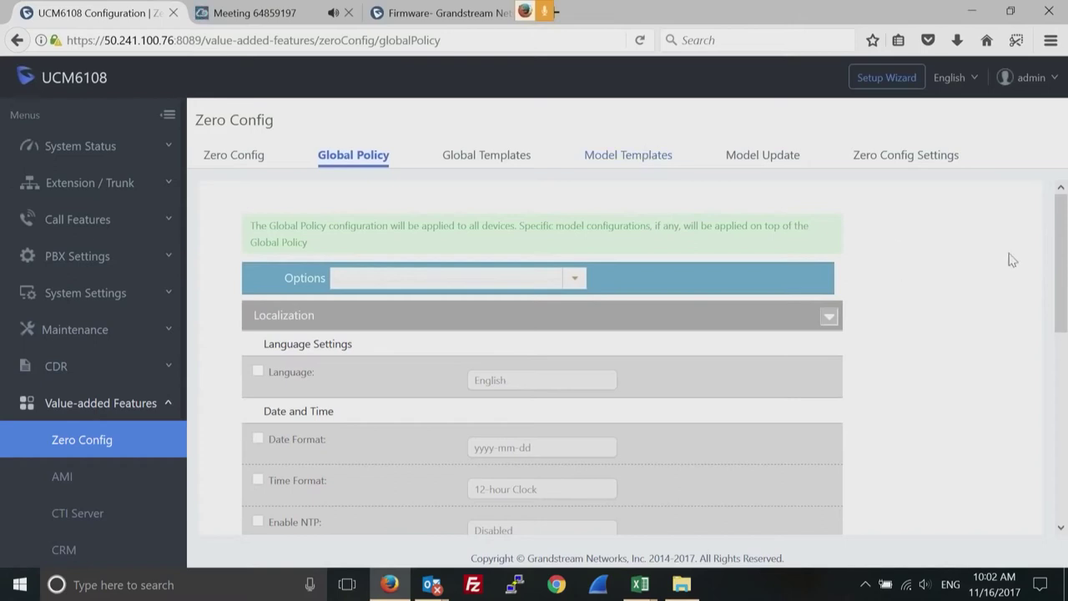
left_click_drag(1059, 270, 1061, 470)
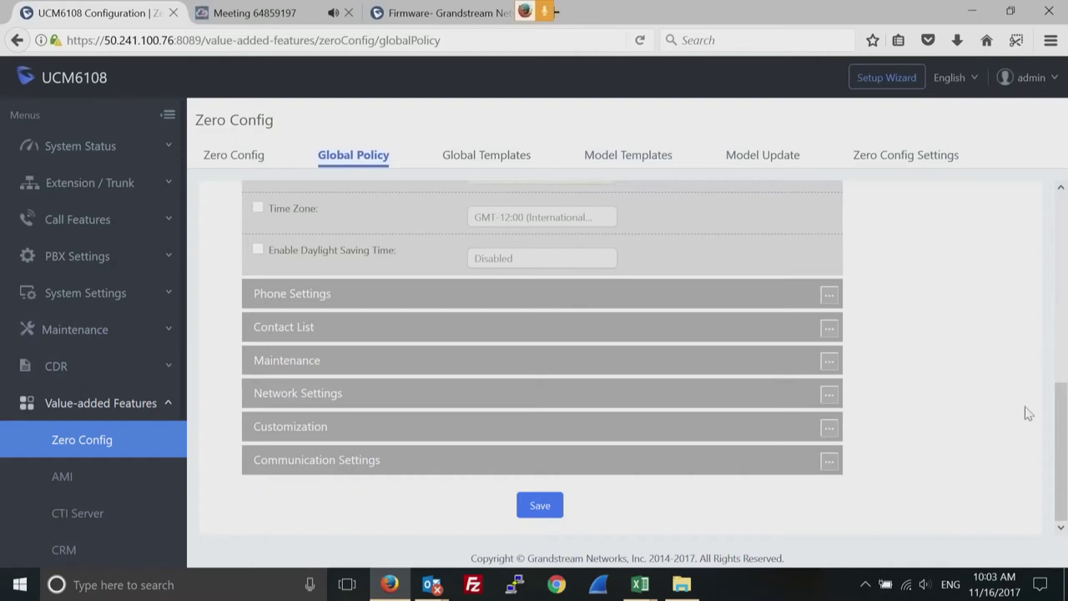
left_click_drag(1062, 442, 1063, 216)
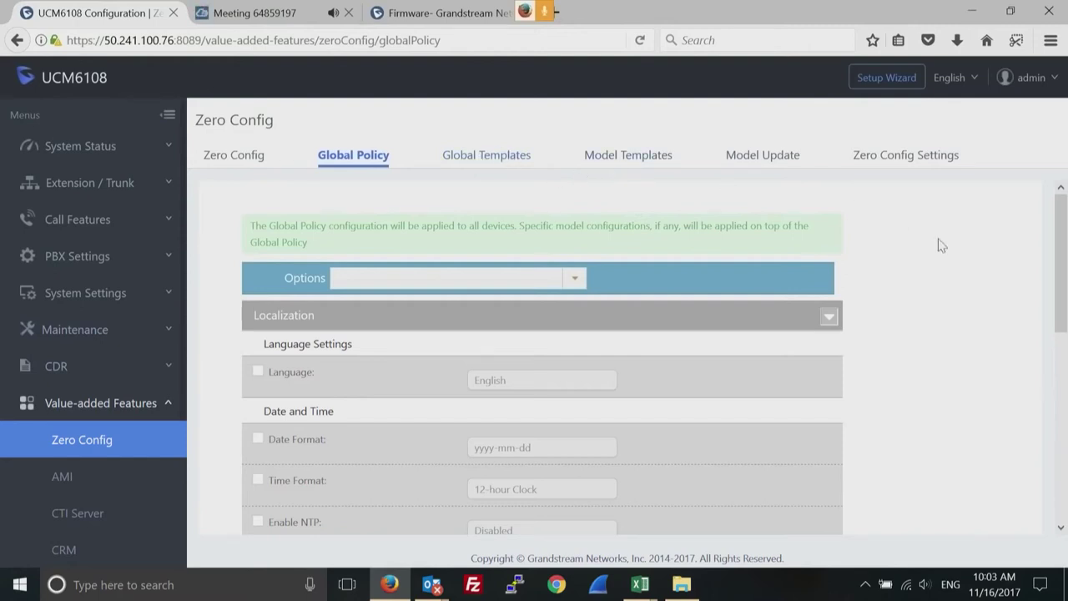
Check the empty Global Templates list, then the empty Model Templates list.
left_click(487, 157)
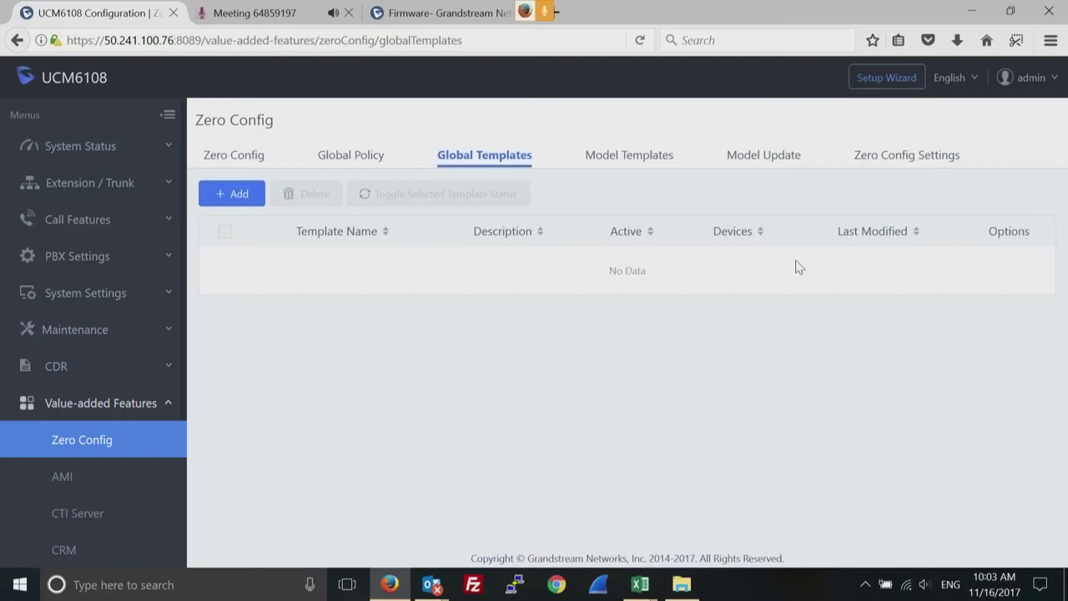
left_click(634, 161)
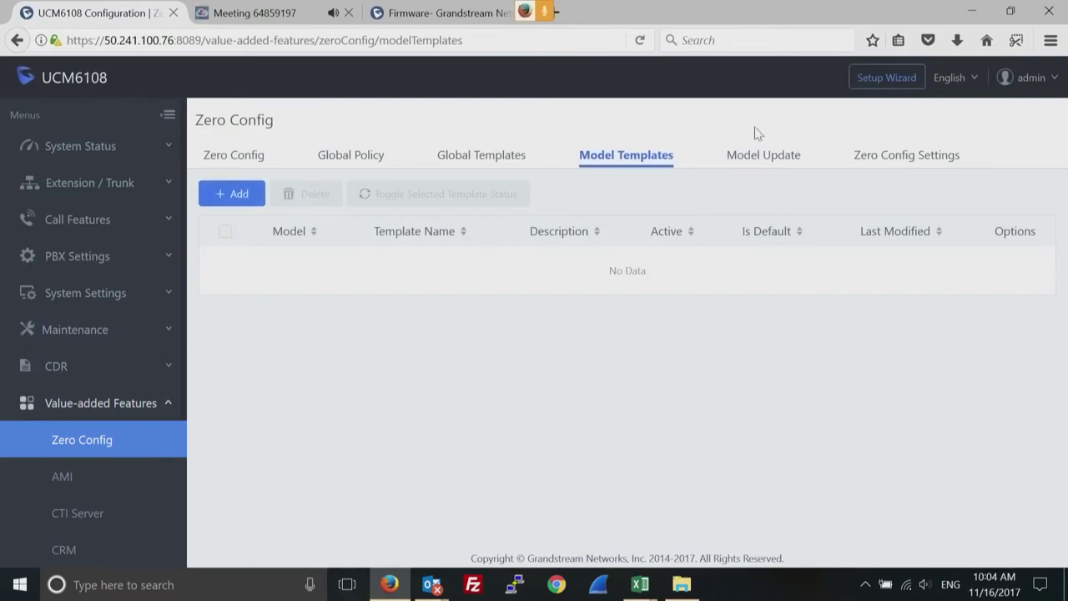
Show Model Update with Zero Config version 7.0 and packages like DP750 and GAC2500.
left_click(751, 157)
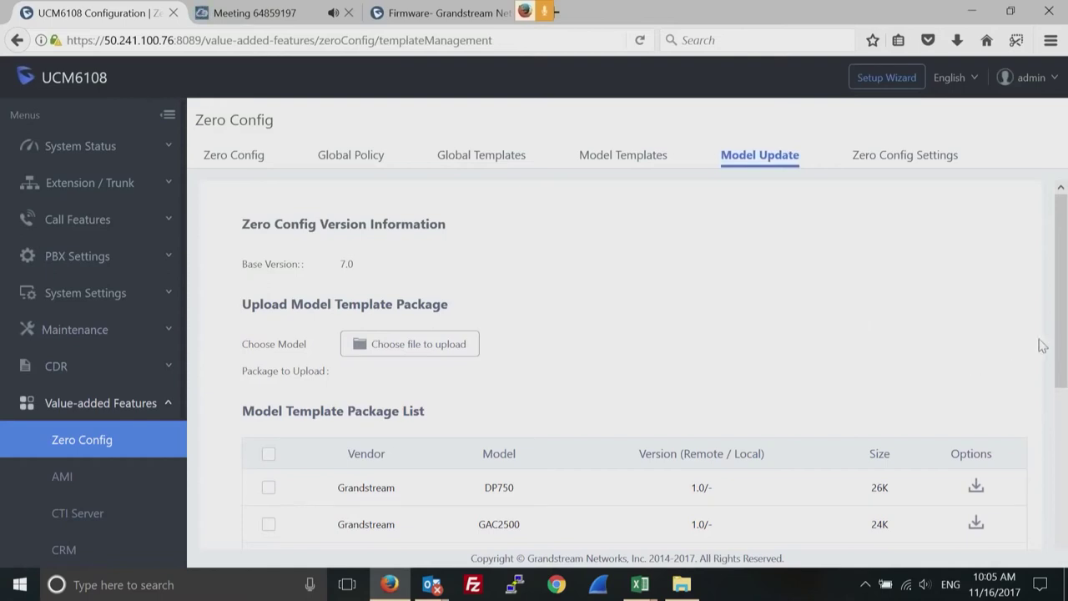
Scroll the model package list, then collapse Value-added Features and expand Extension / Trunk.
left_click_drag(1060, 310, 1054, 499)
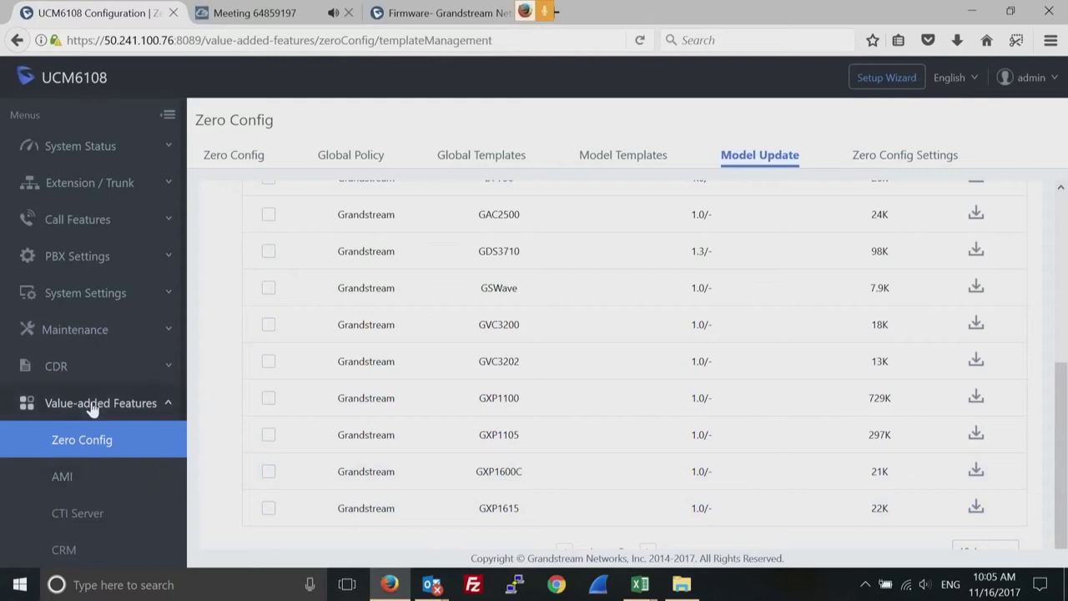
left_click(167, 405)
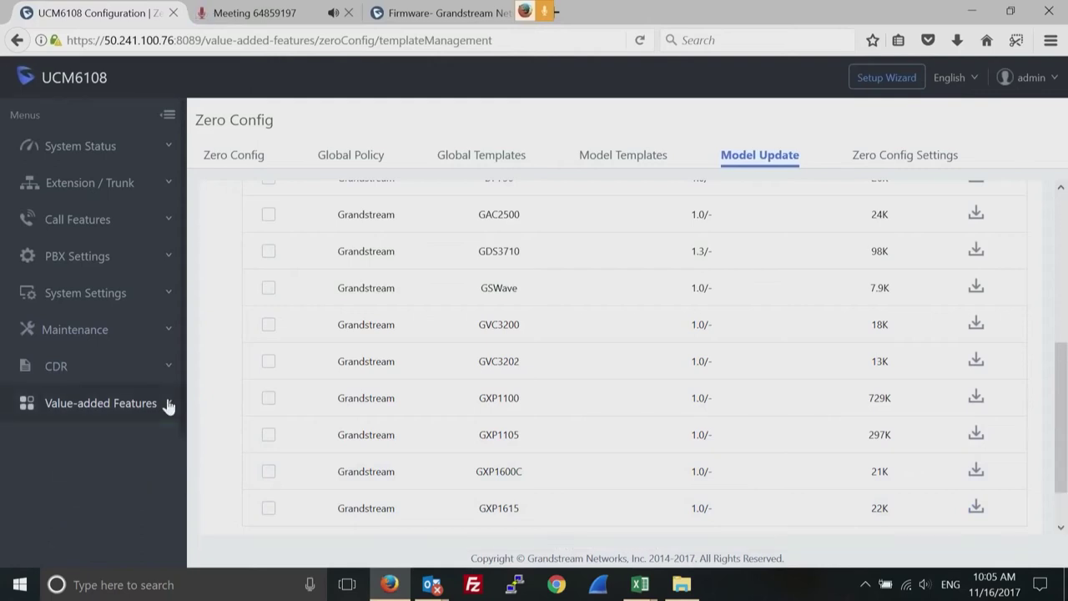
left_click(166, 185)
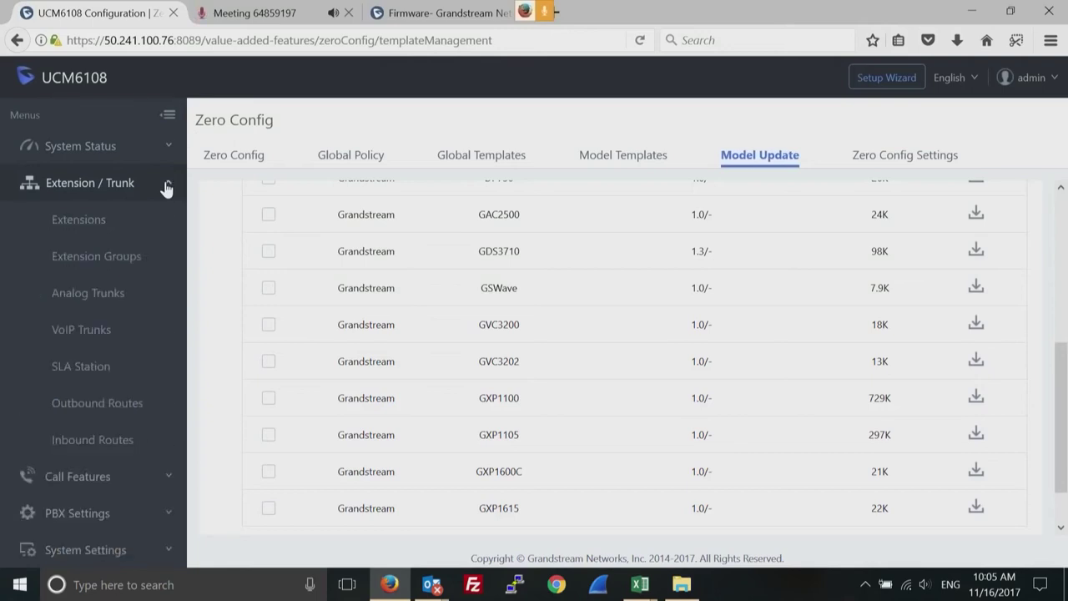
Go to the Extensions page, then to the Analog Trunks overview.
left_click(99, 218)
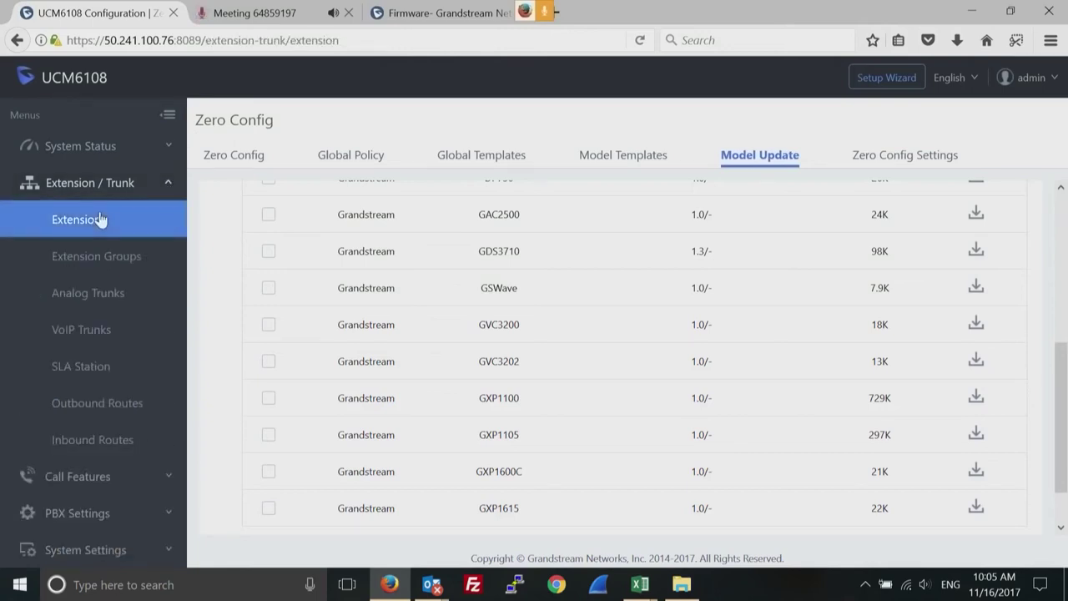
left_click(87, 294)
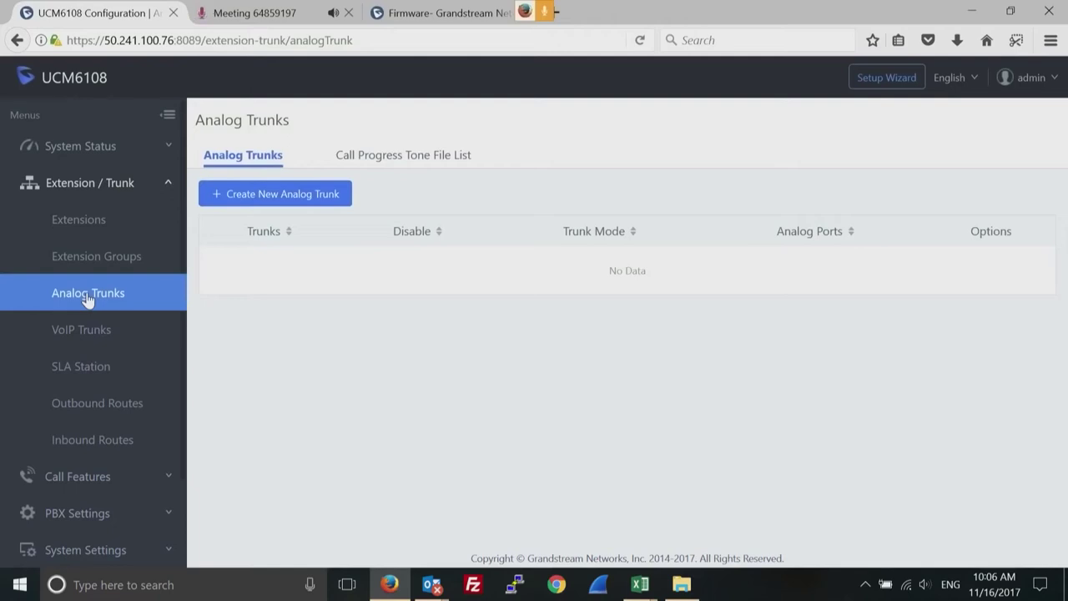
Start a new analog trunk and assign all eight FXO ports, 1 through 8.
left_click(297, 196)
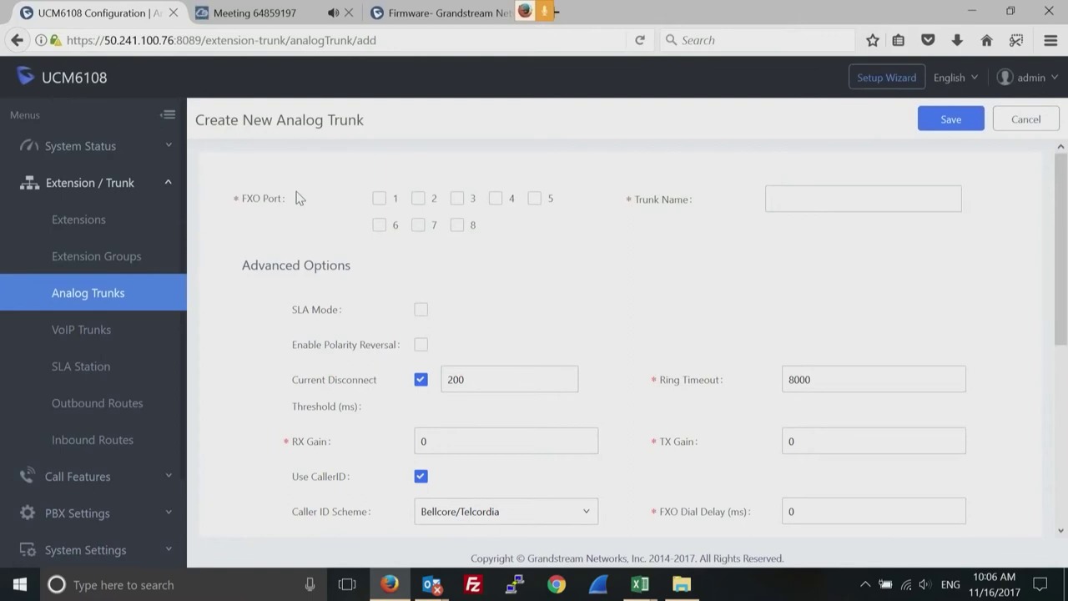
left_click(381, 201)
left_click(417, 202)
left_click(458, 204)
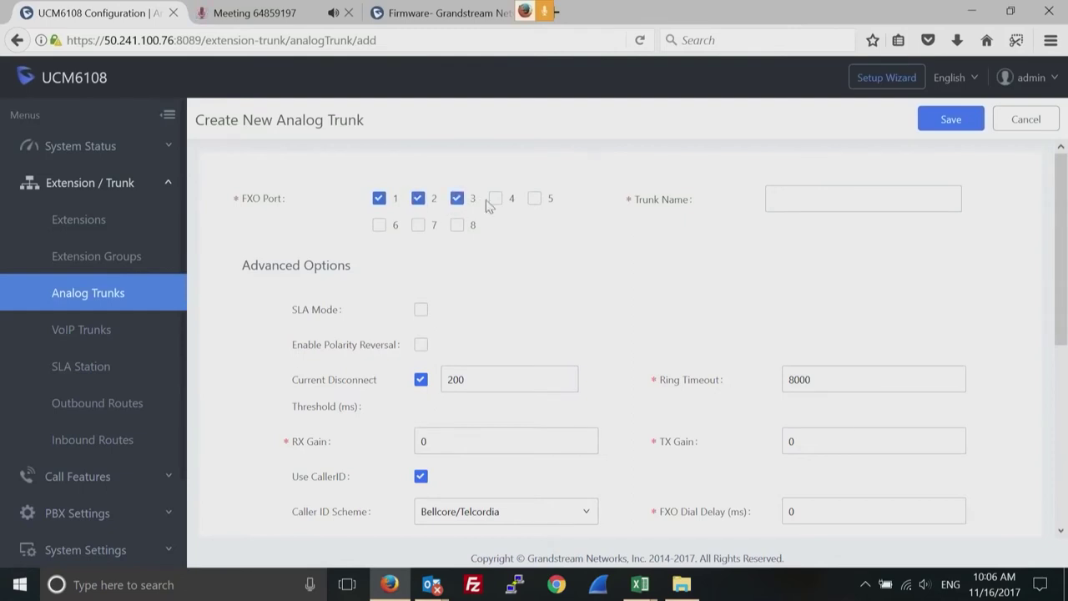
left_click(499, 203)
left_click(534, 202)
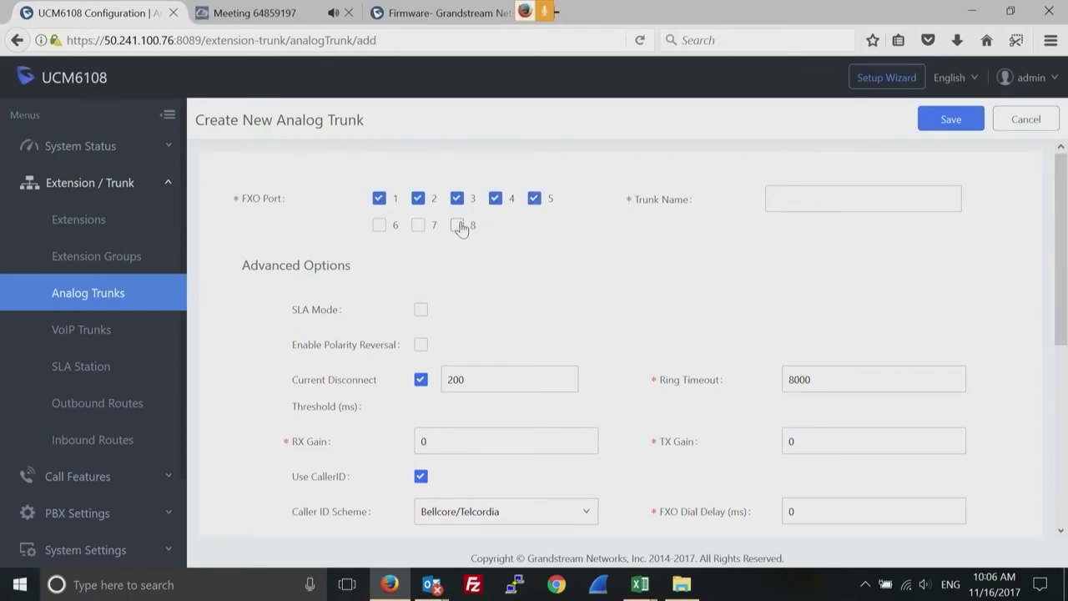
left_click(458, 226)
left_click(419, 226)
left_click(378, 226)
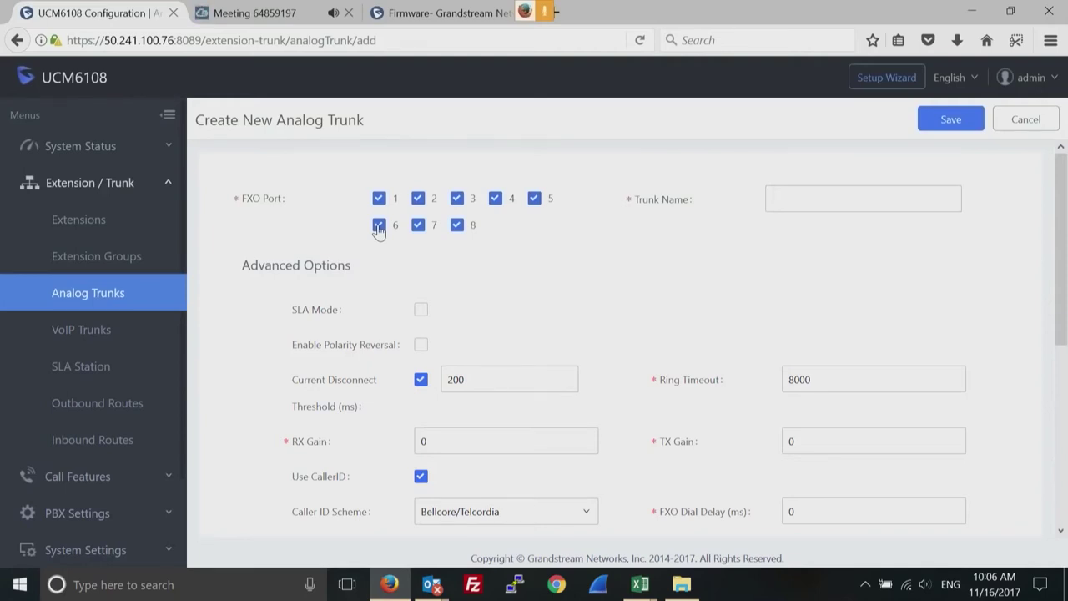
Reduce the trunk's FXO ports to 1 through 4.
left_click(378, 229)
left_click(415, 228)
left_click(456, 227)
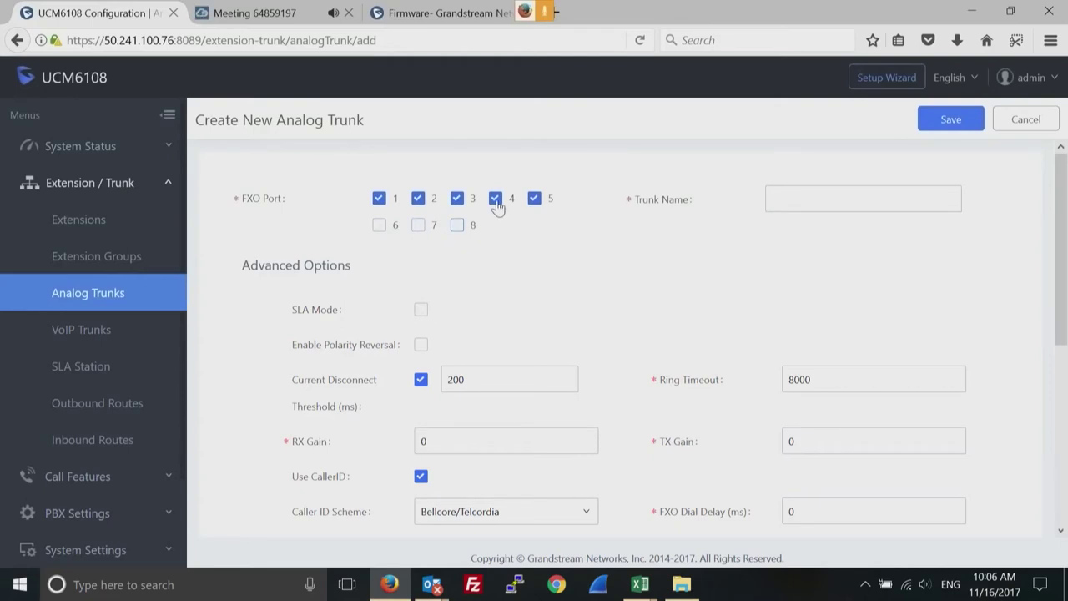
left_click(497, 204)
left_click(535, 204)
left_click(496, 198)
Scroll the form to Tone Settings: busy/congestion detection on, counts 2, United States.
left_click(788, 200)
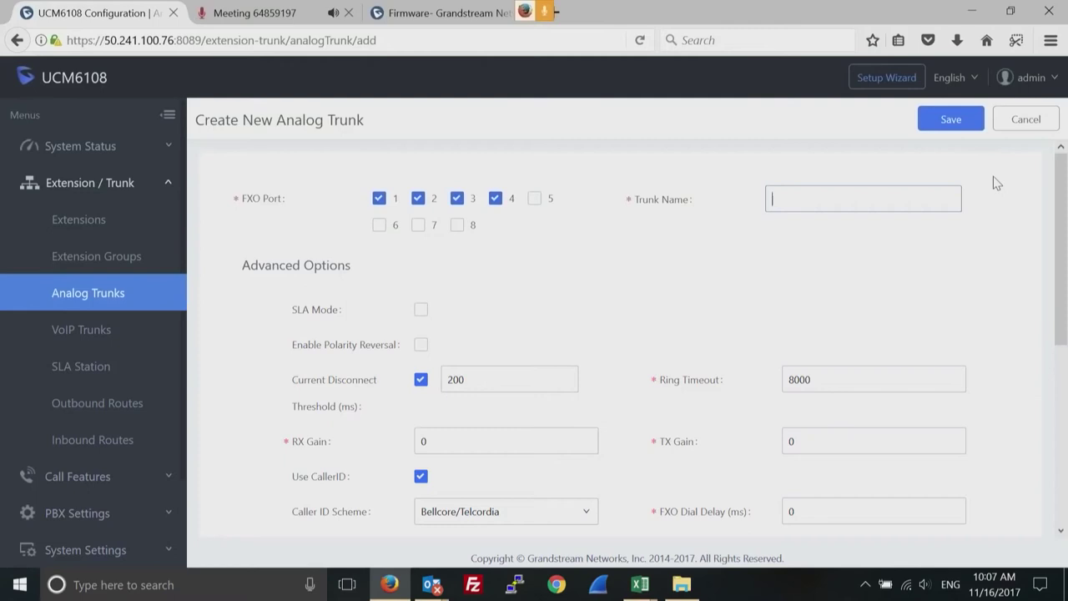
left_click_drag(1061, 227, 1064, 271)
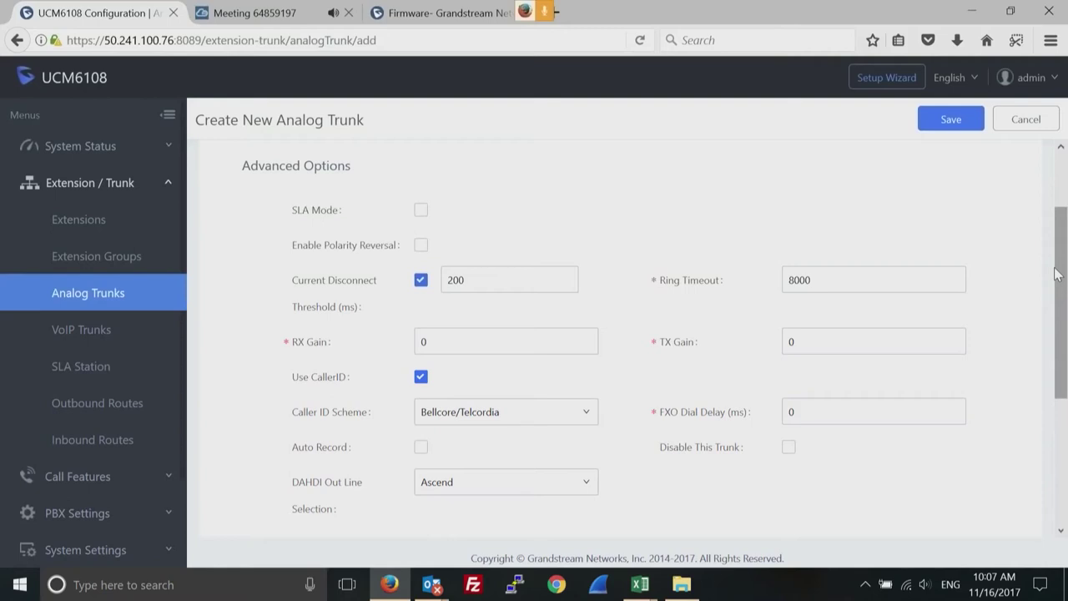
left_click_drag(1056, 275, 1059, 301)
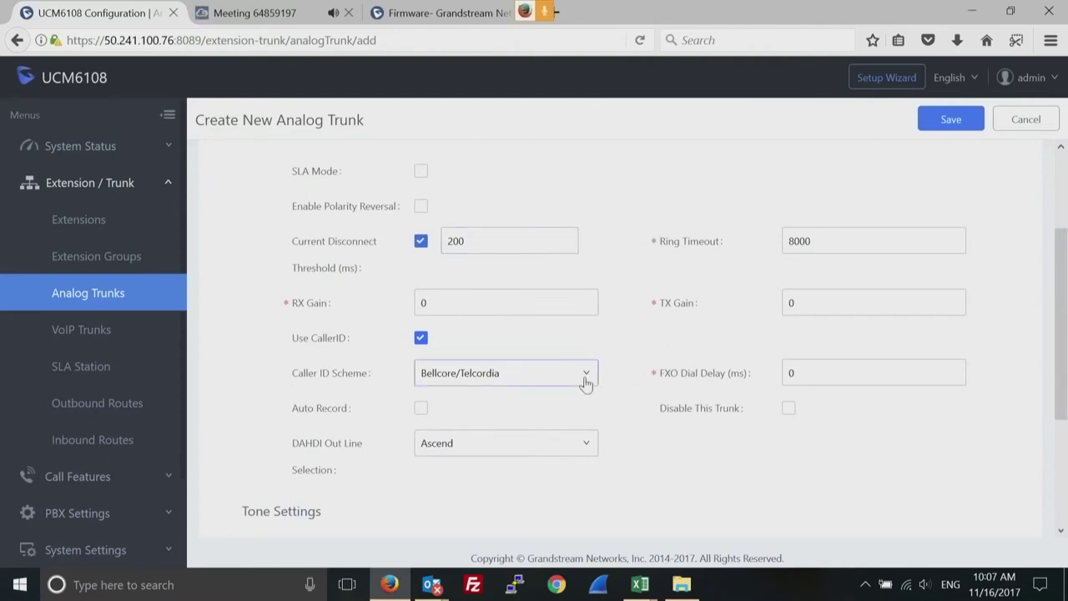
left_click_drag(1064, 317, 1063, 472)
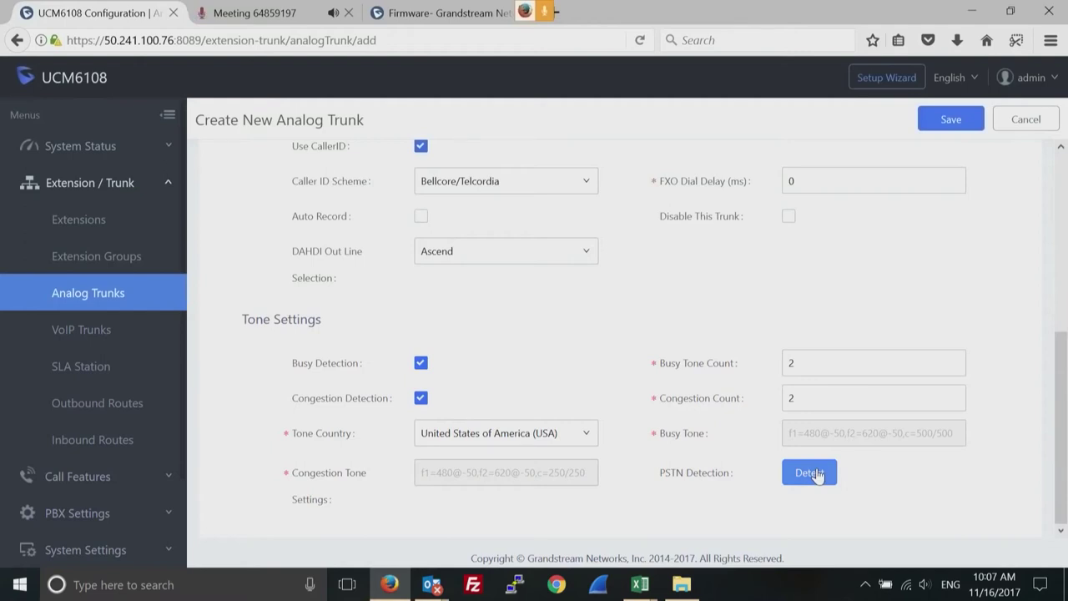
left_click(816, 473)
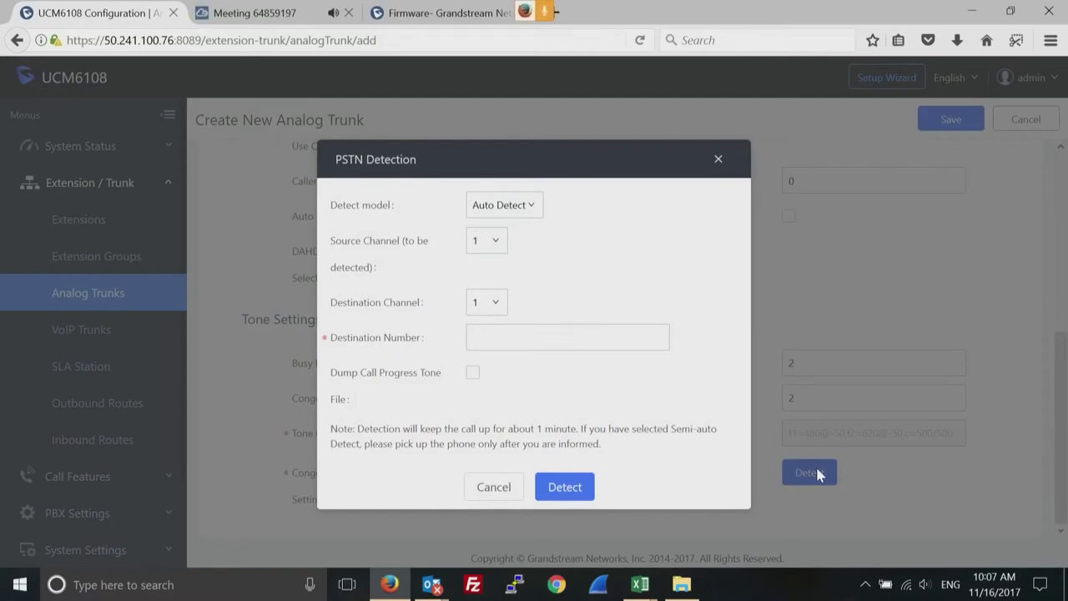
left_click(499, 249)
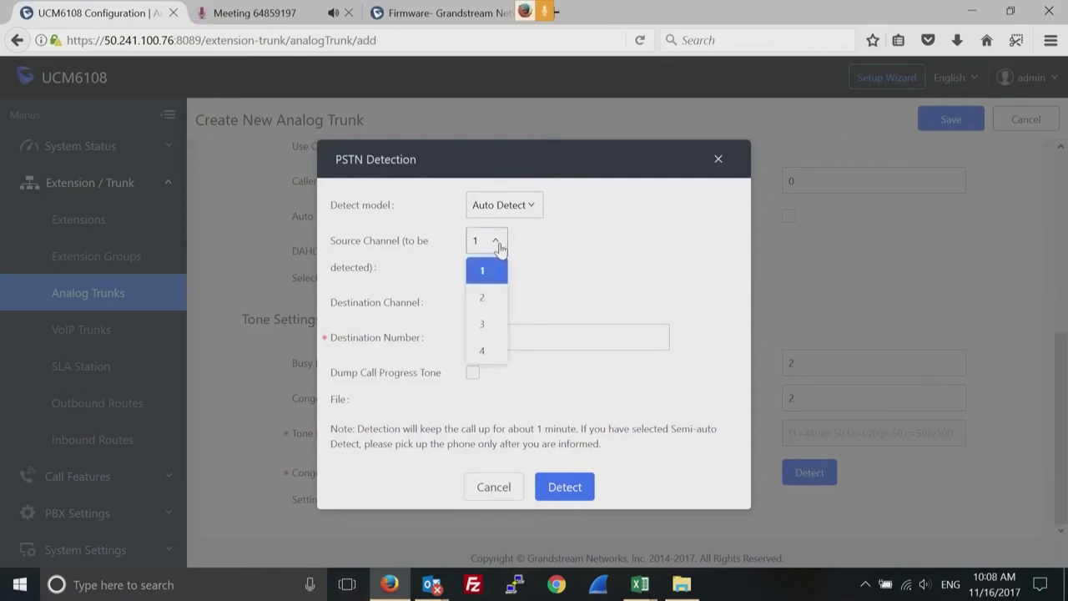
left_click(500, 247)
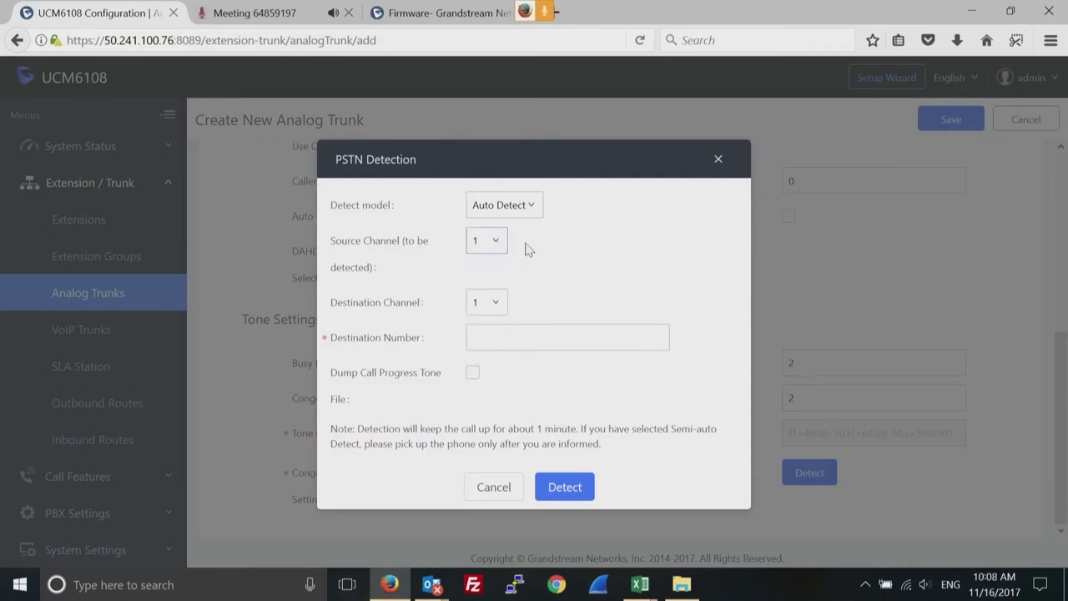
left_click(500, 301)
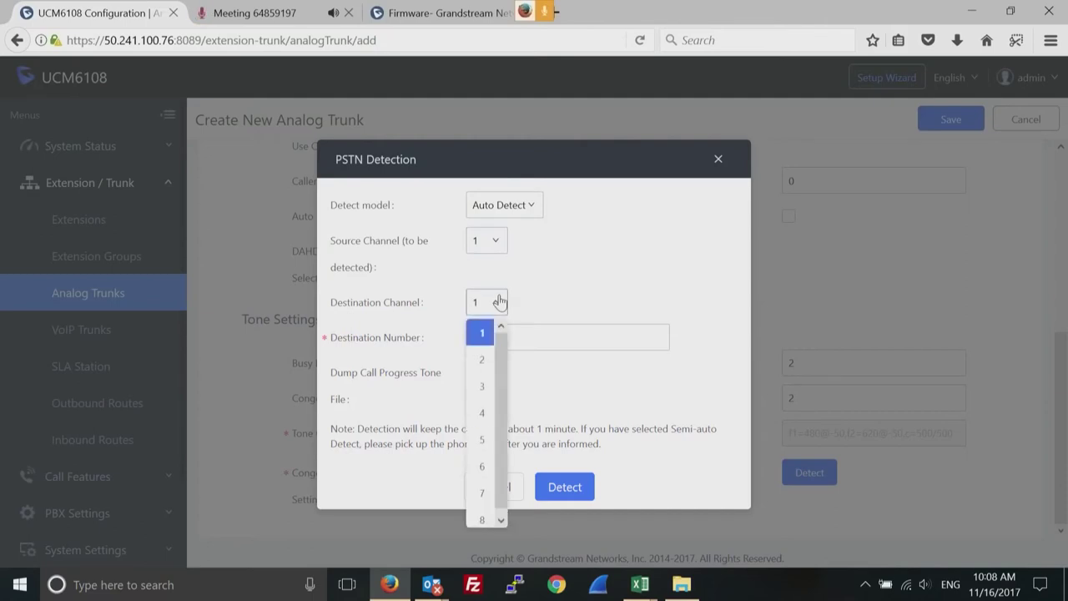
left_click(480, 359)
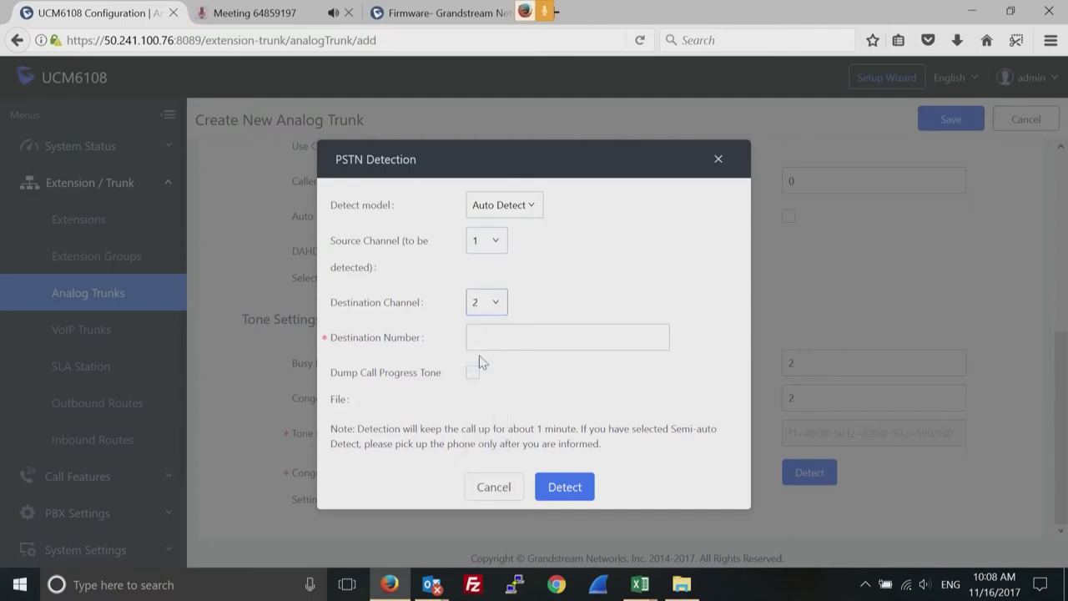
left_click(516, 337)
left_click(489, 496)
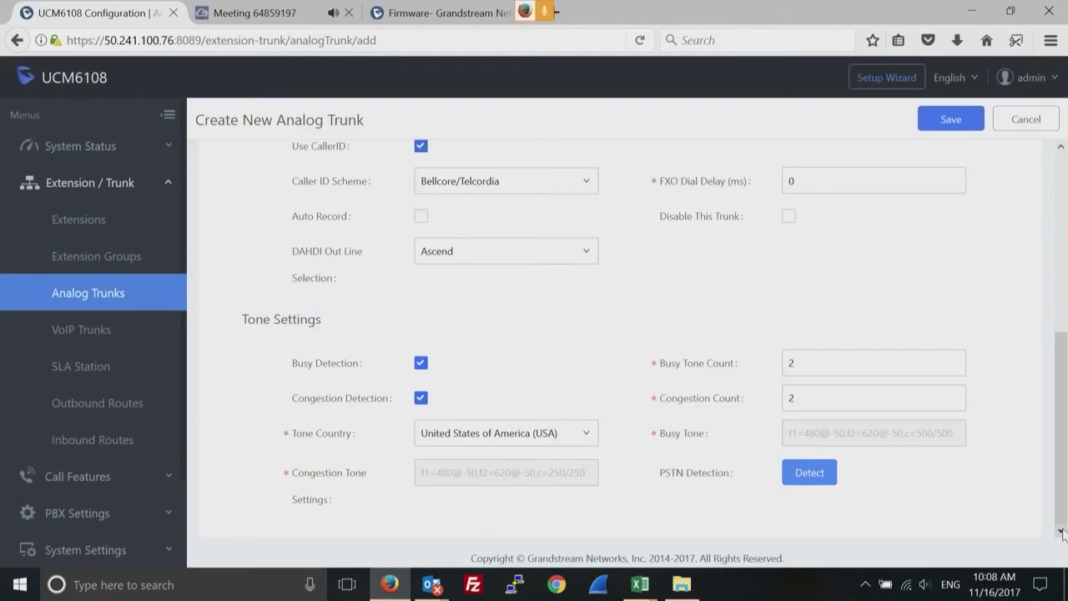
left_click(1061, 146)
Abandon the unsaved form via VoIP Trunks, return to Analog Trunks, and start a new one.
left_click(1061, 146)
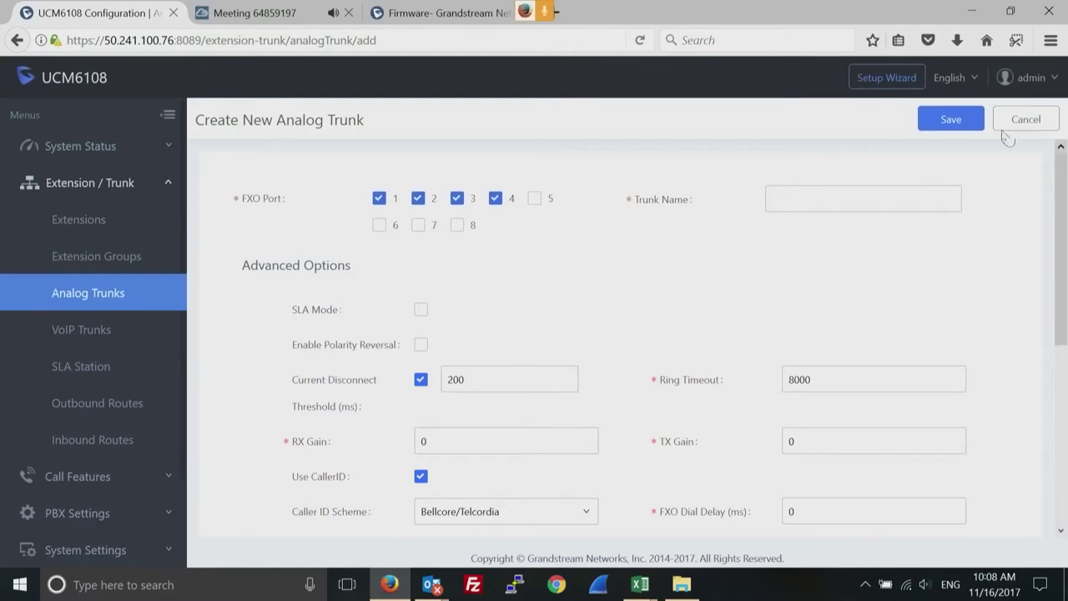
left_click(95, 331)
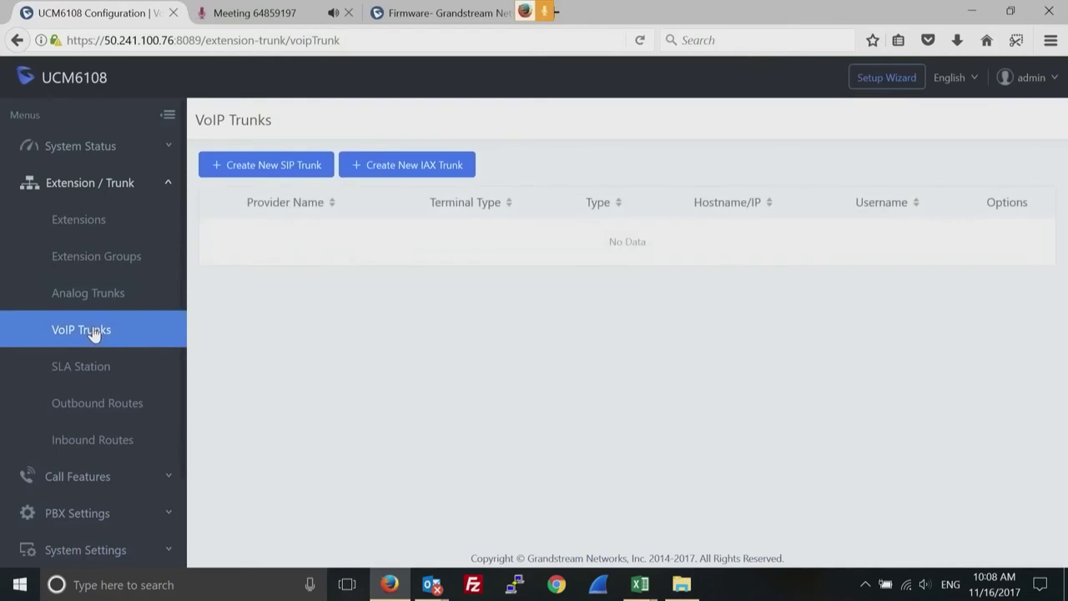
left_click(105, 294)
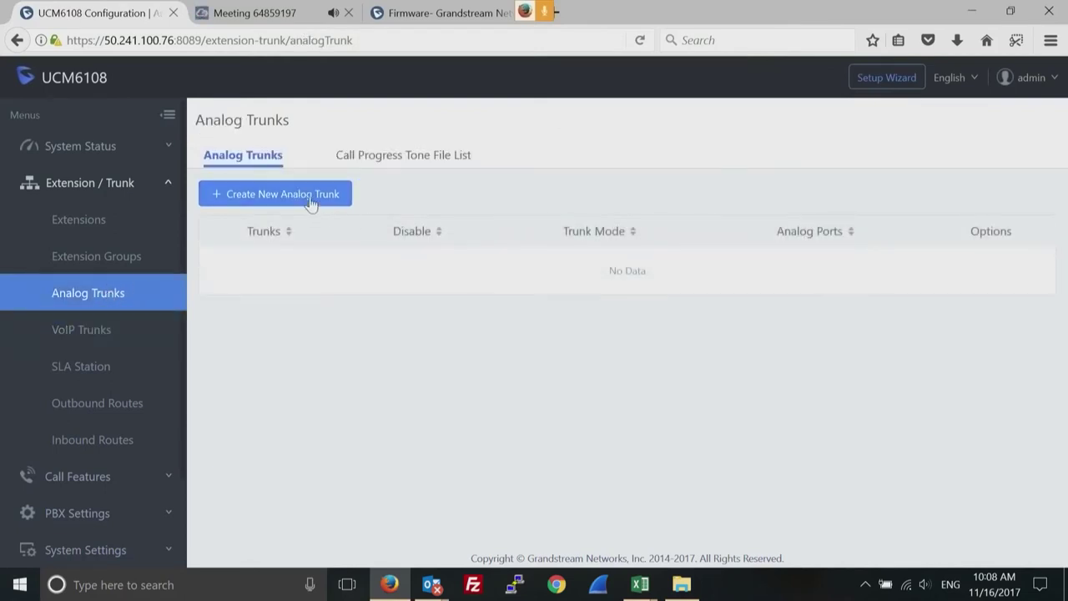
left_click(310, 204)
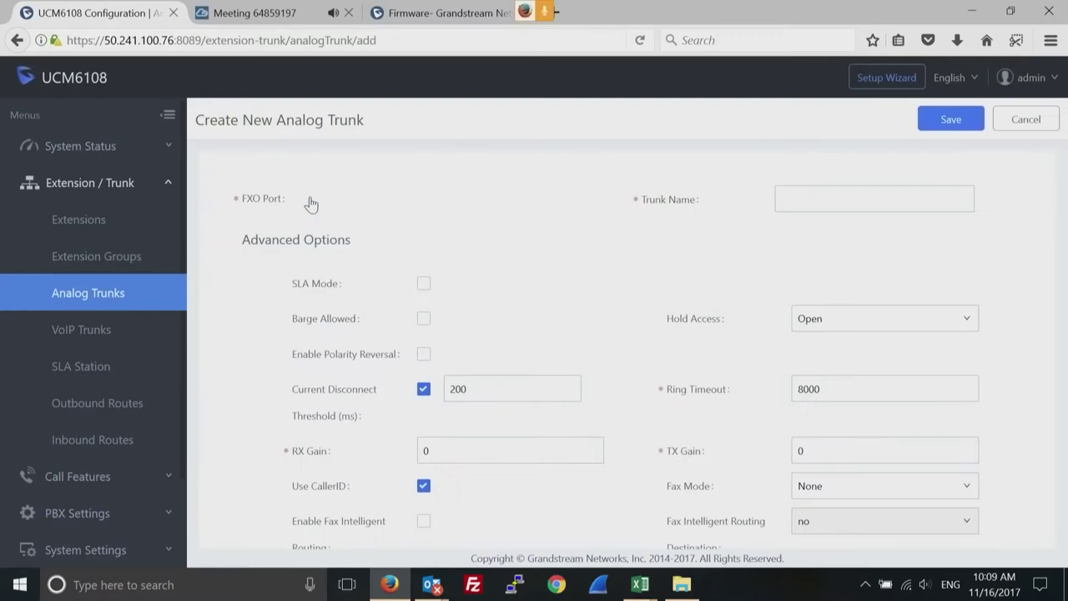
Name the analog trunk 'test', assign FXO ports 1 and 2, and save it.
left_click(802, 199)
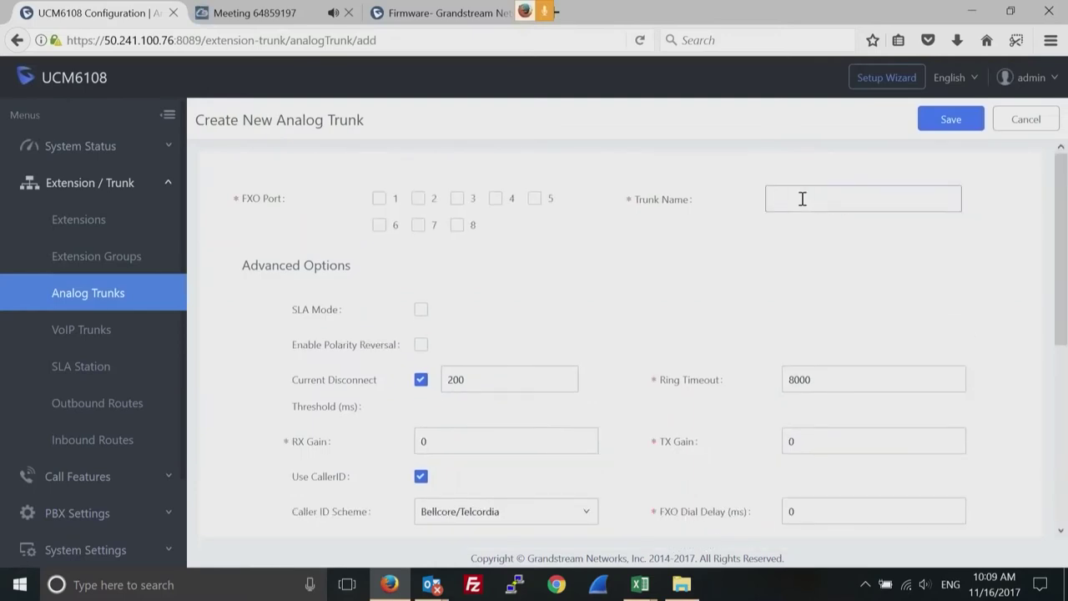
type("test")
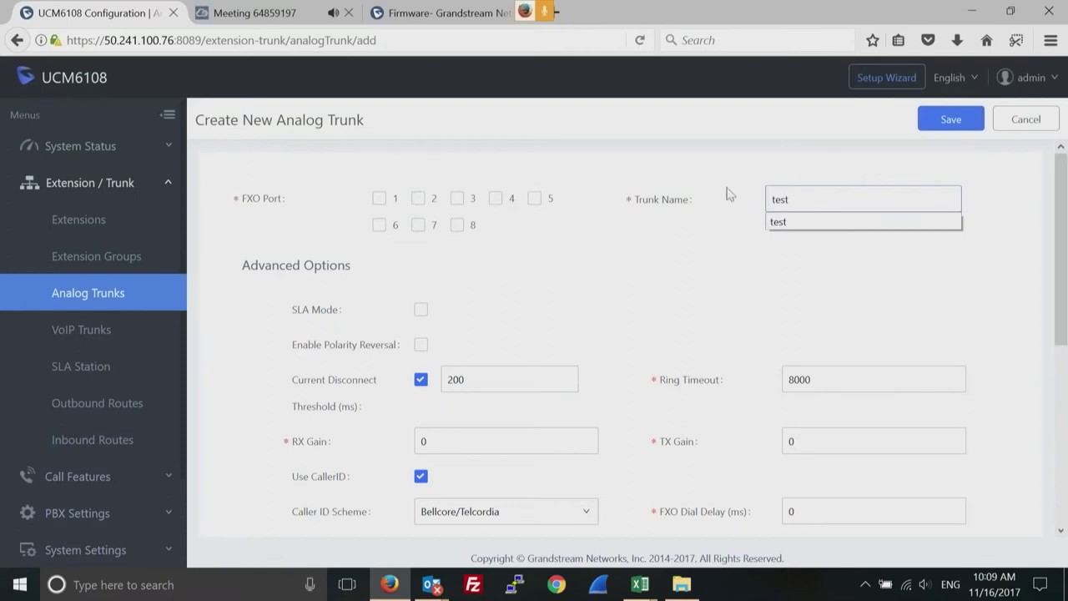
left_click(380, 200)
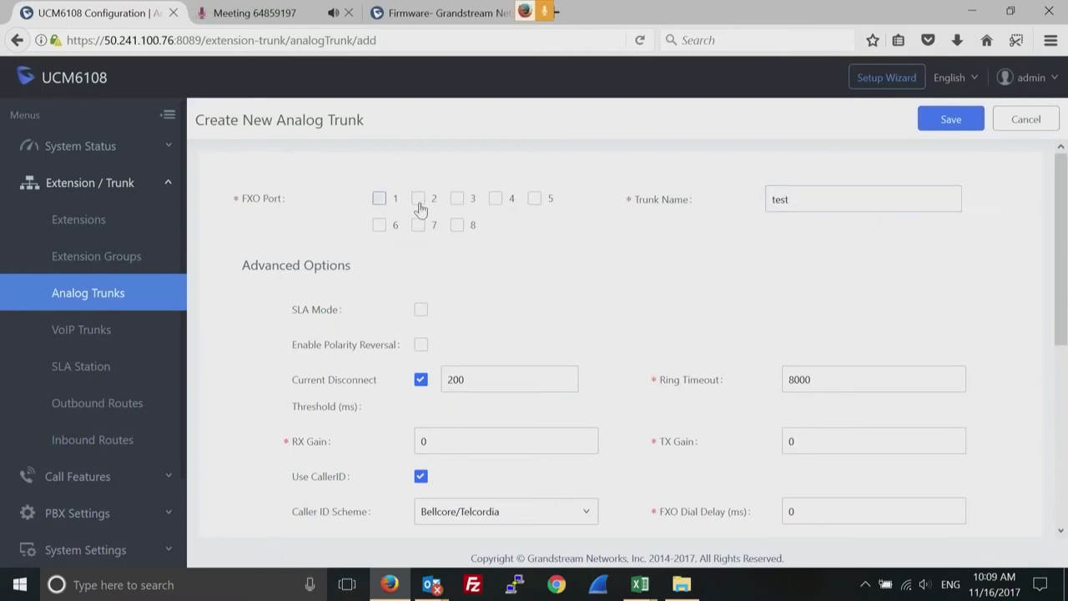
left_click(418, 200)
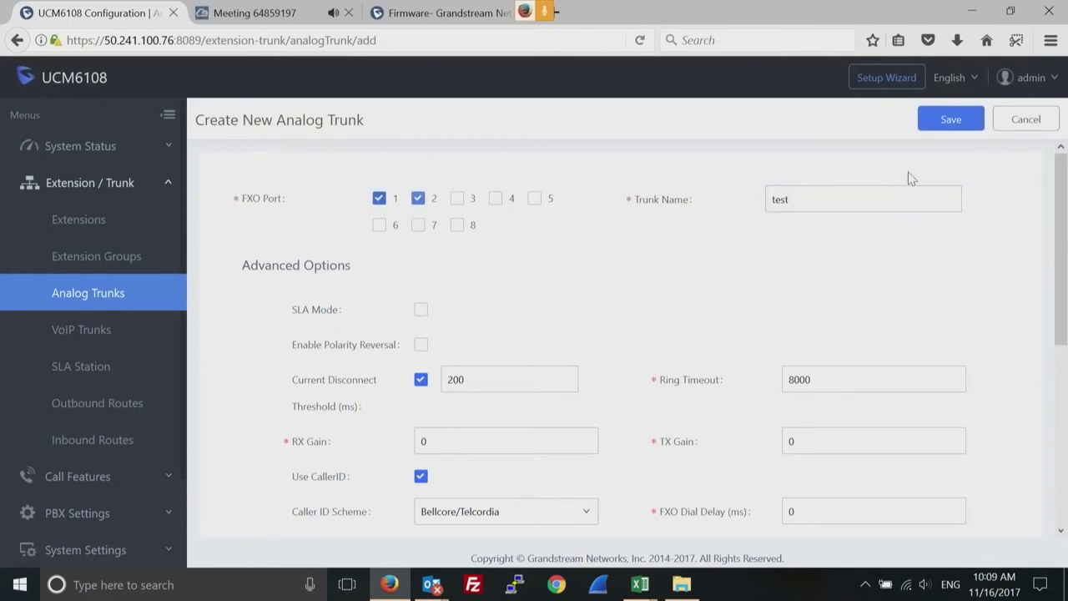
left_click(952, 120)
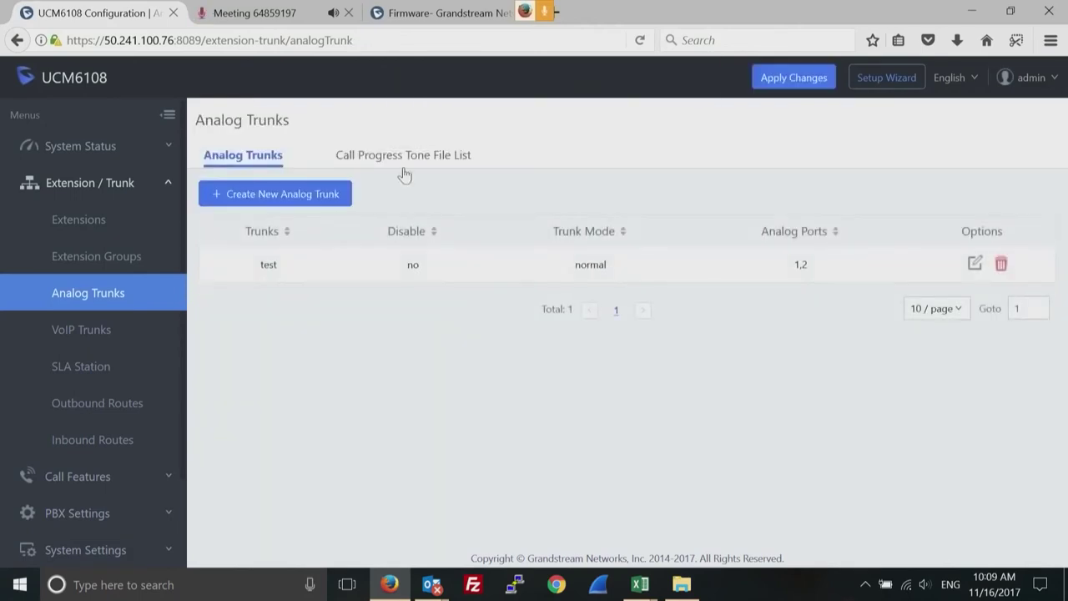
left_click(94, 332)
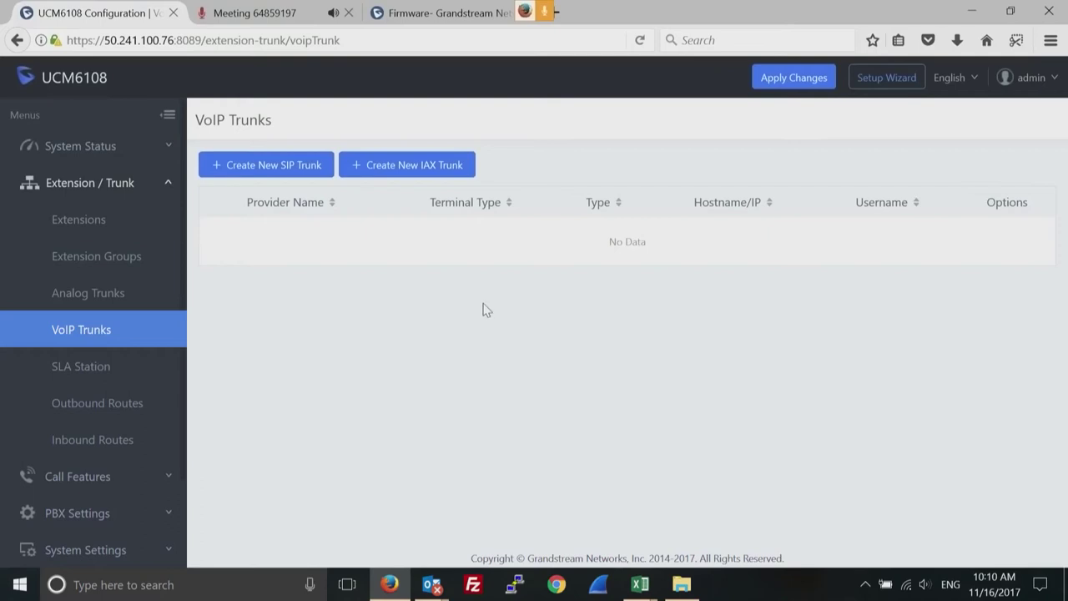
Start a new SIP trunk and set its type to Peer SIP Trunk instead of Register.
left_click(272, 167)
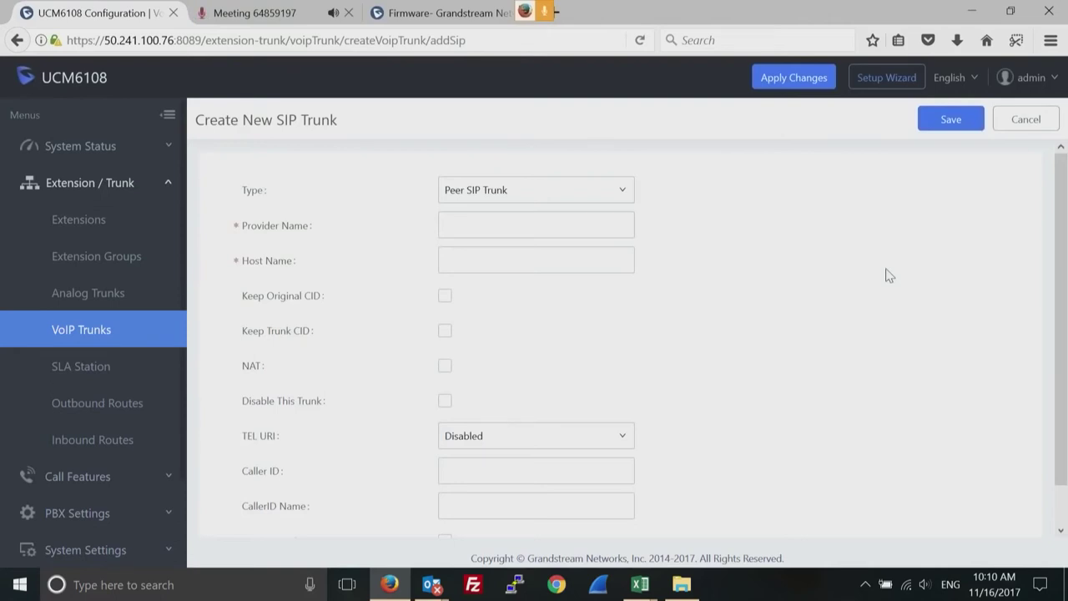
left_click(614, 196)
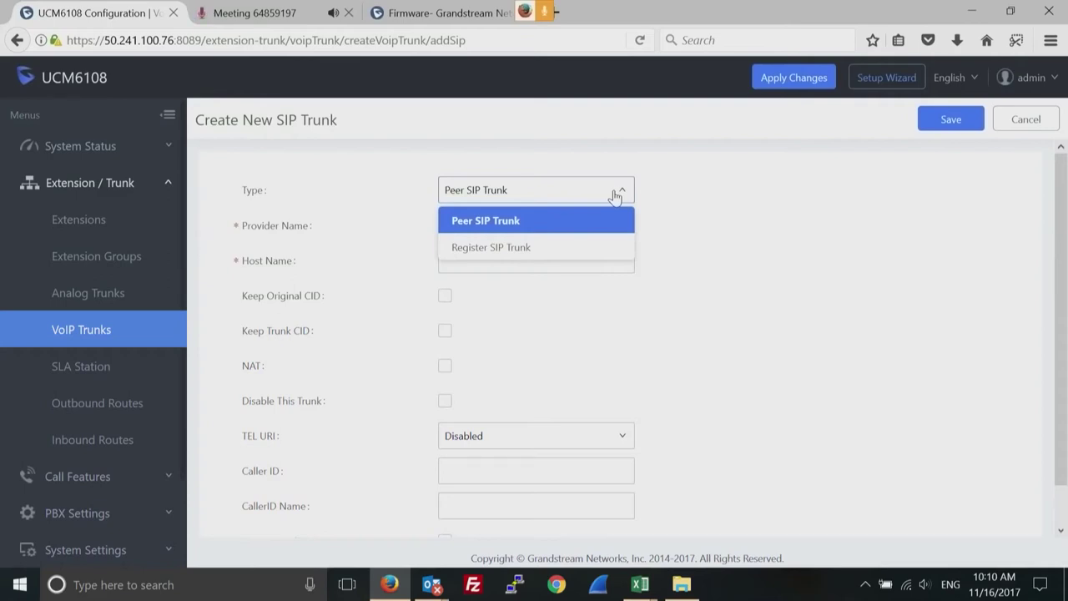
left_click(539, 247)
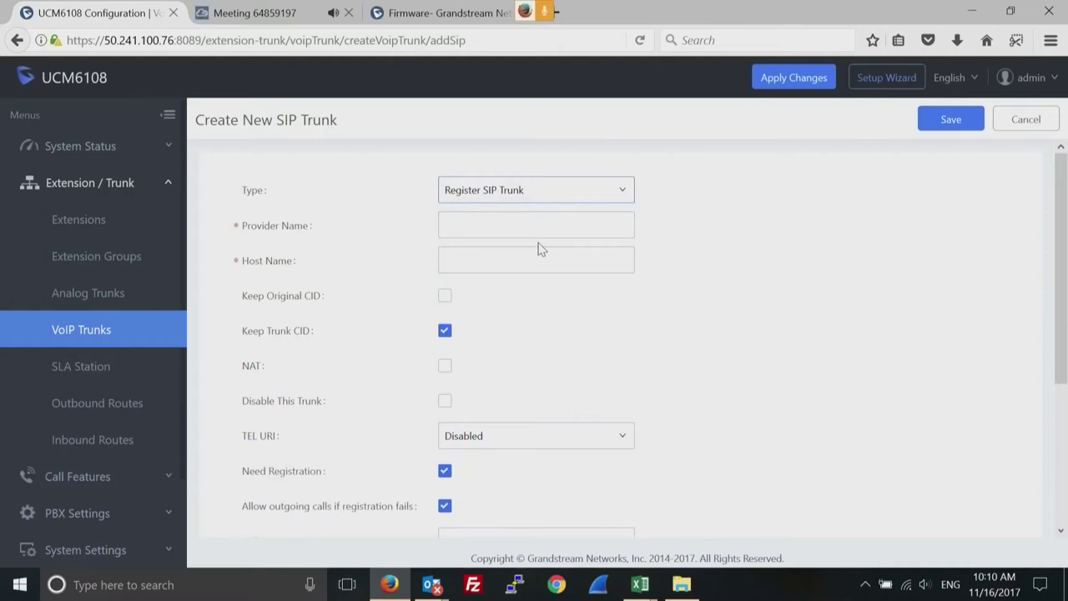
left_click(623, 194)
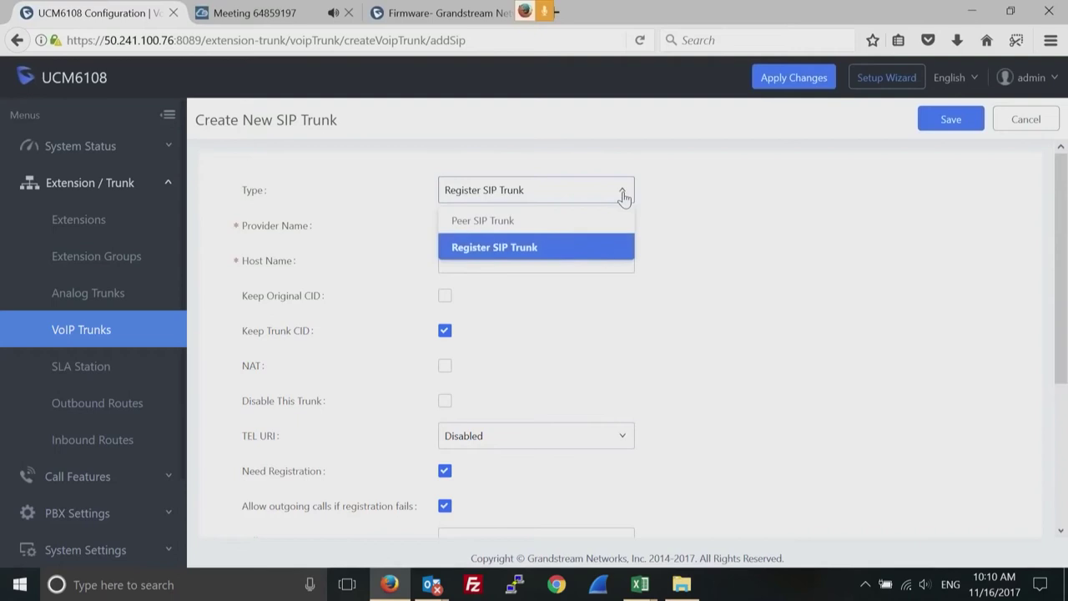
left_click(531, 222)
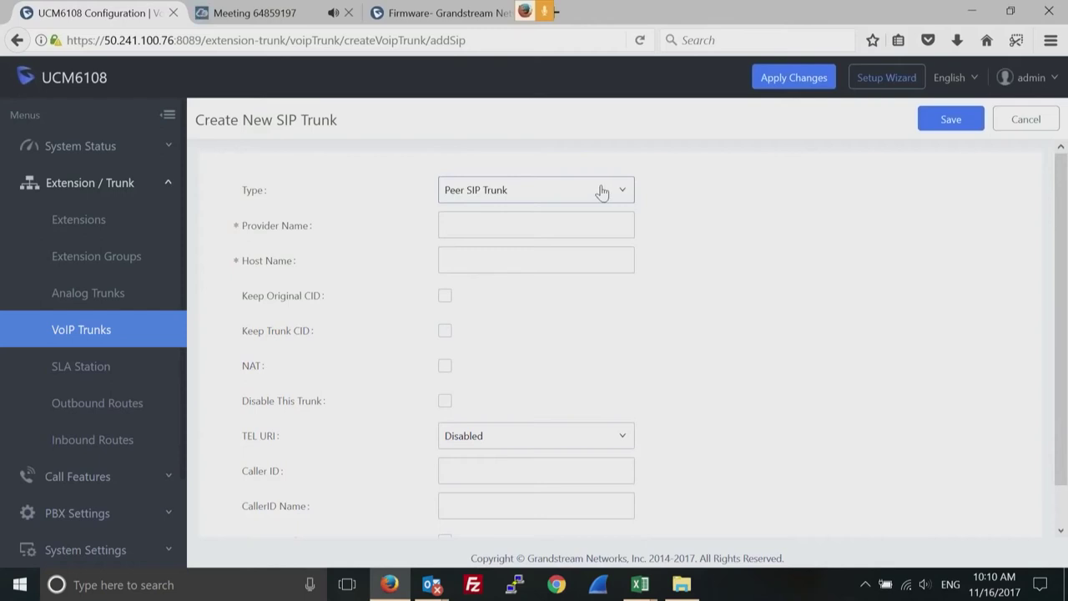
left_click(516, 227)
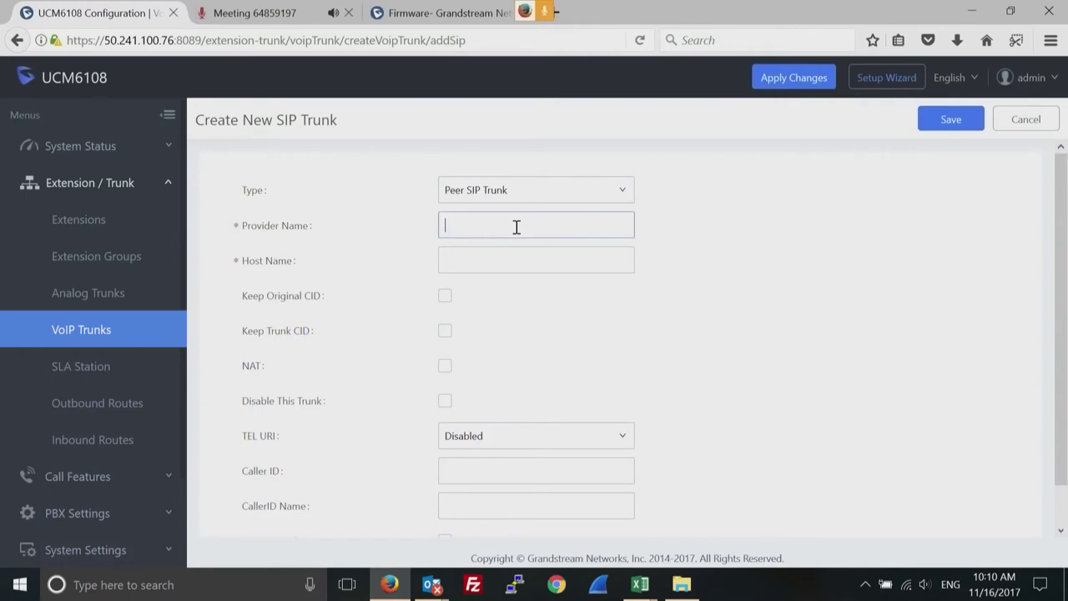
Enter provider name 'test' and host name 192.168.22.101 in the Peer SIP Trunk form.
type("test")
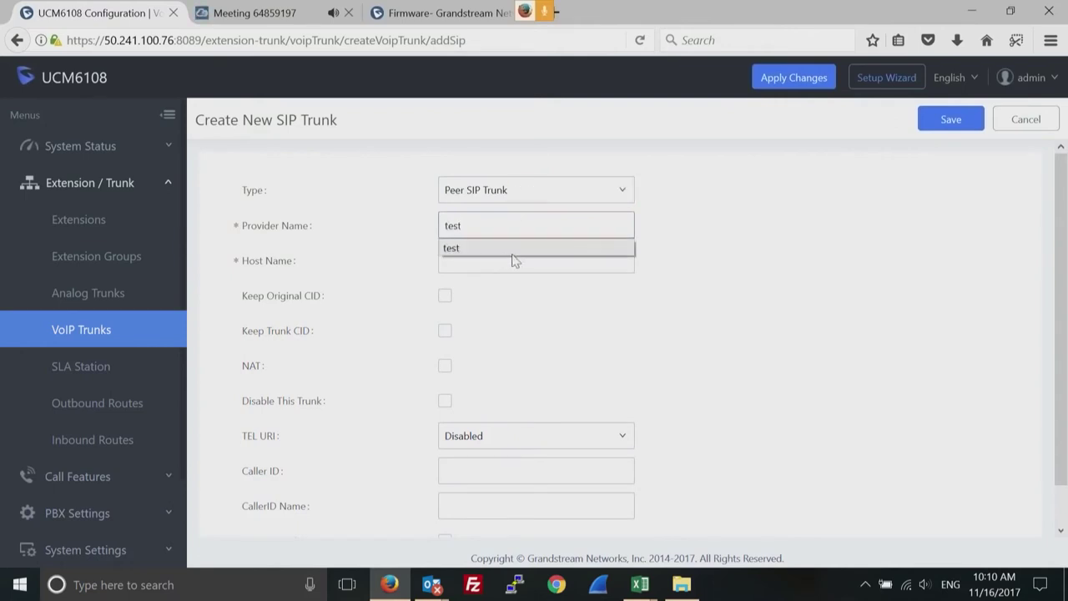
left_click(472, 261)
type("1")
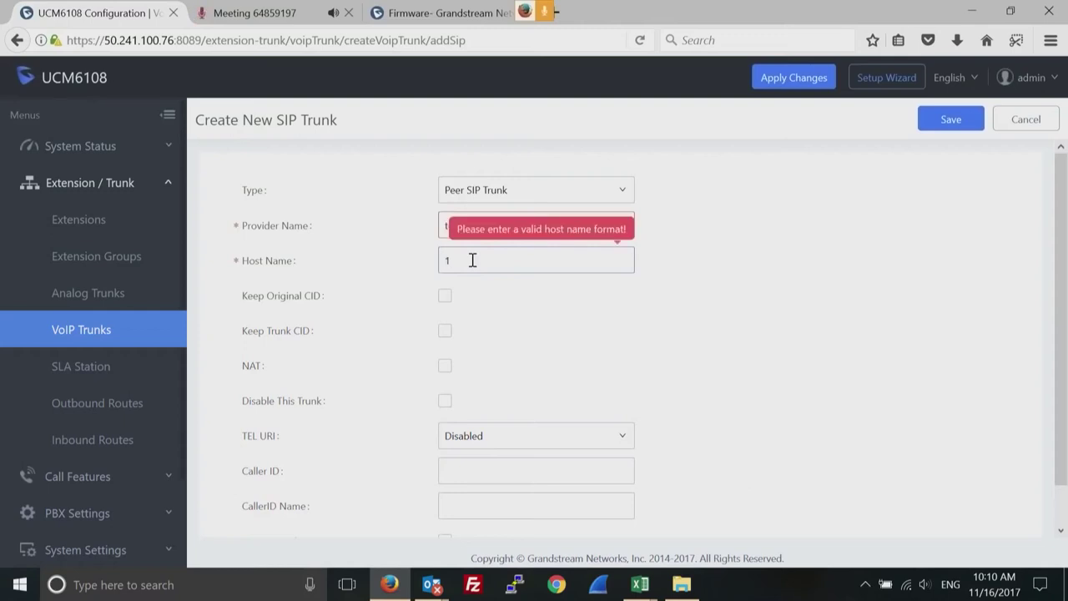
type("92.168.22.101")
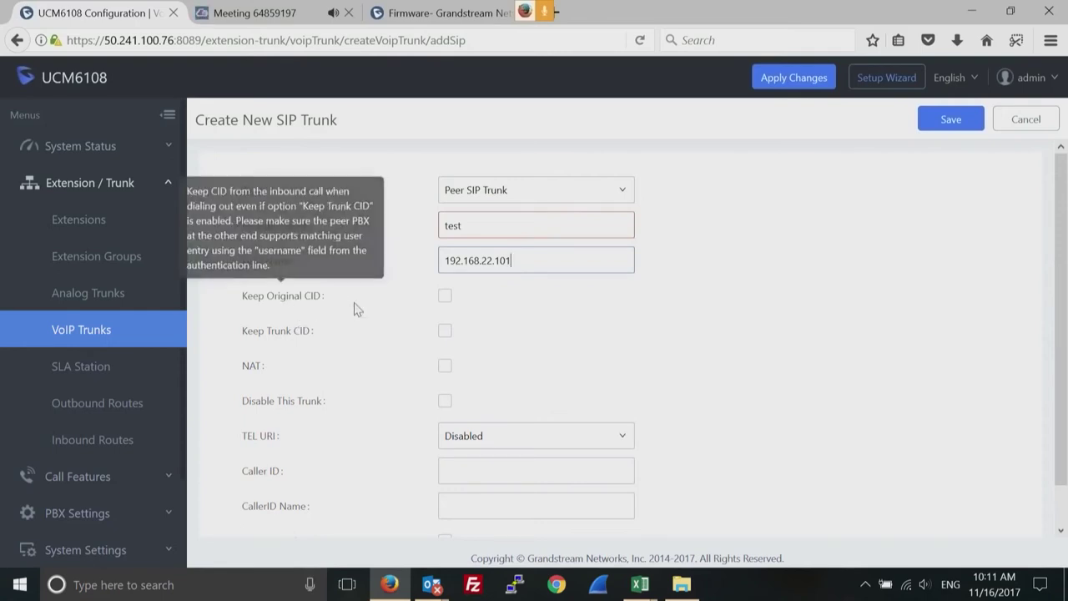
left_click(445, 298)
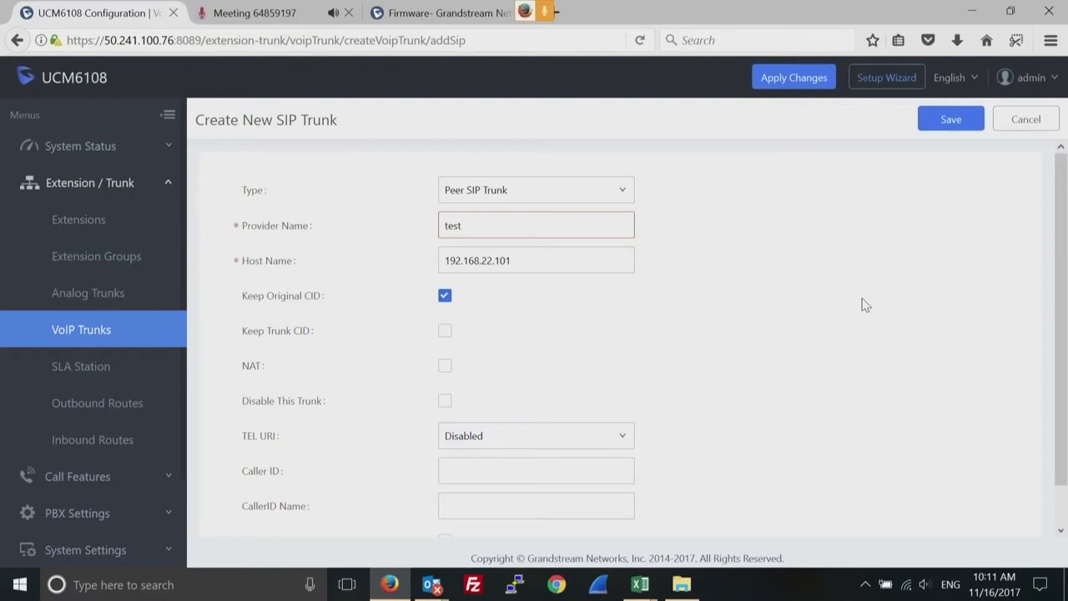
left_click(444, 297)
left_click(529, 470)
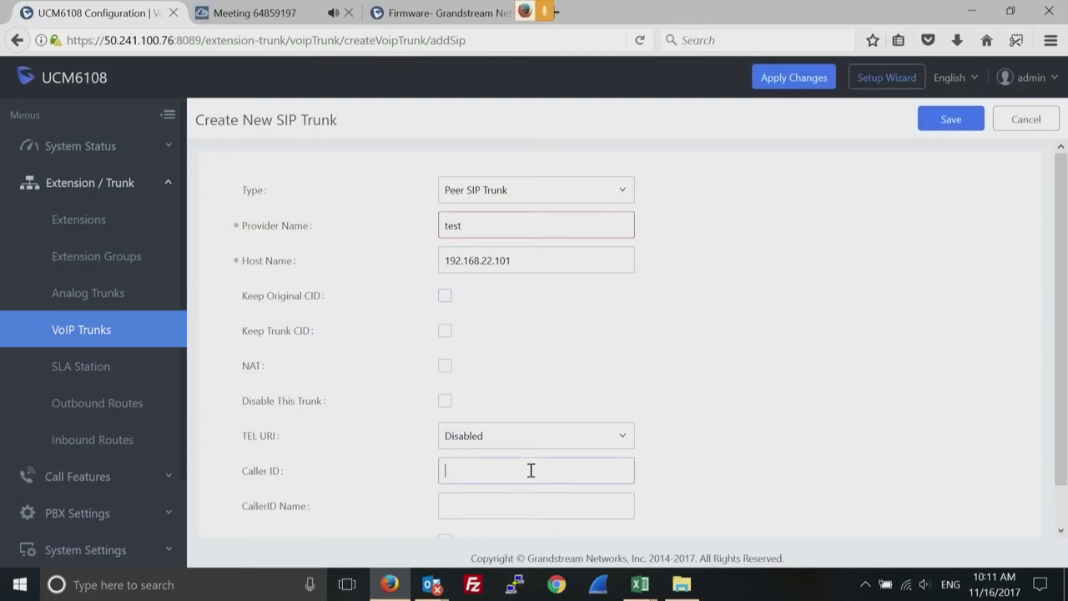
scroll(1066, 403, "down", 1)
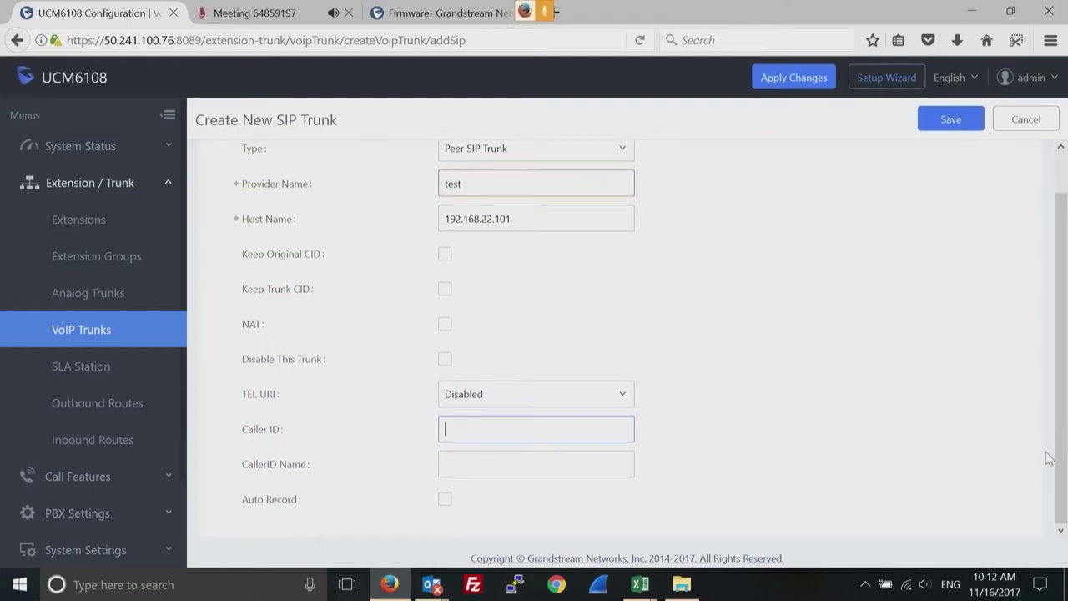
left_click(457, 464)
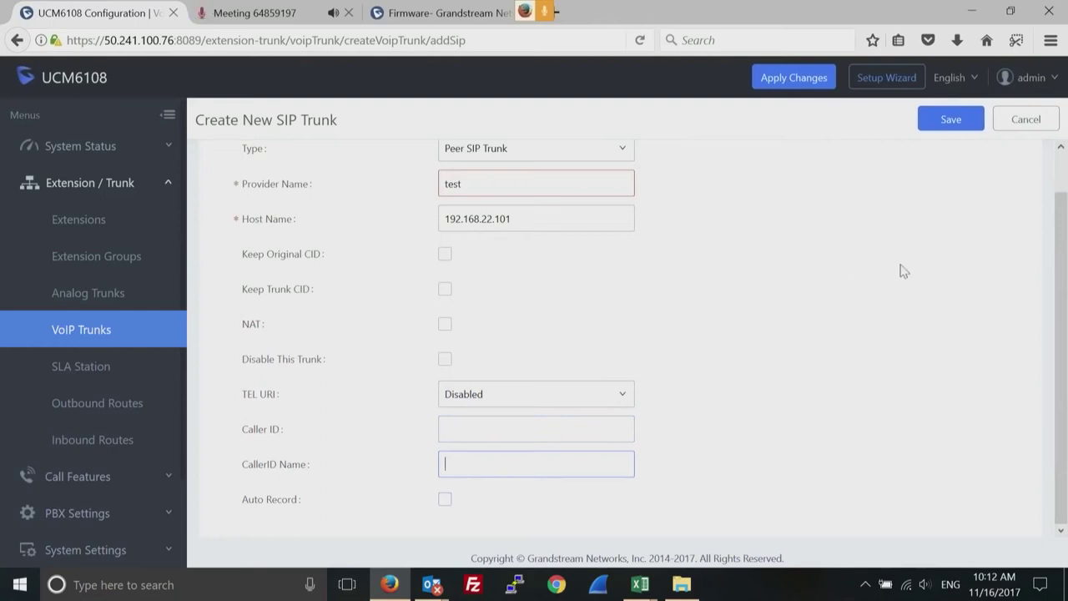
left_click(950, 123)
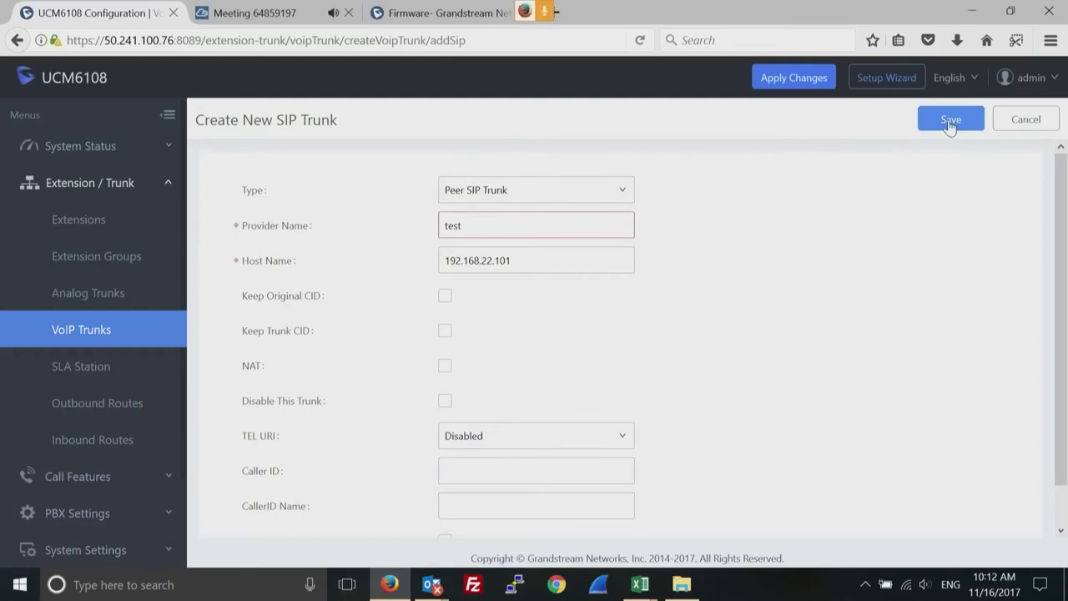
Append 'sip' to the provider name to make 'testsip' and save the trunk.
left_click(478, 228)
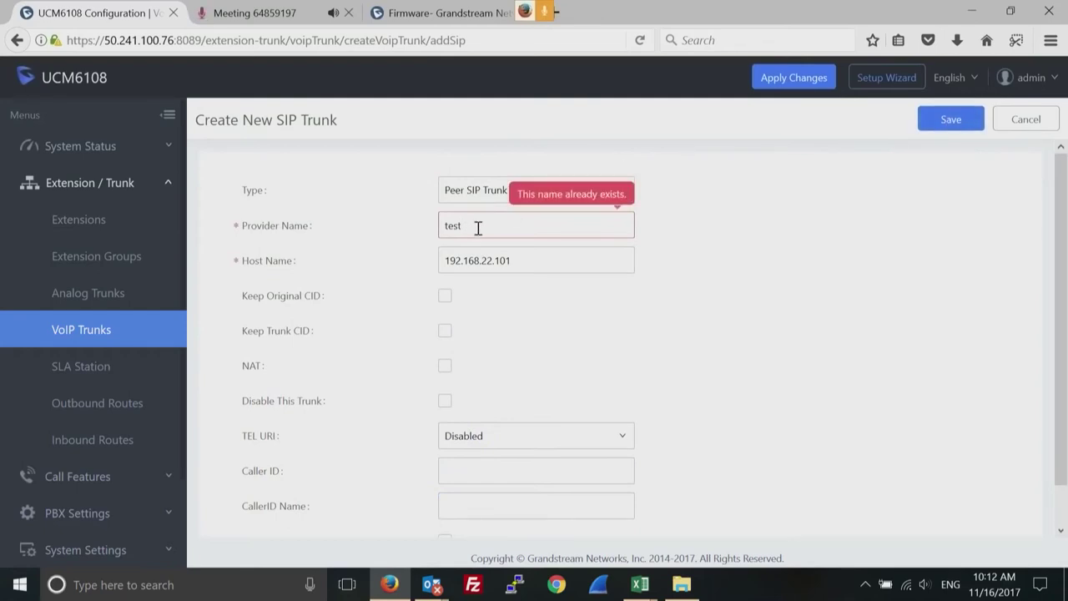
type("sip")
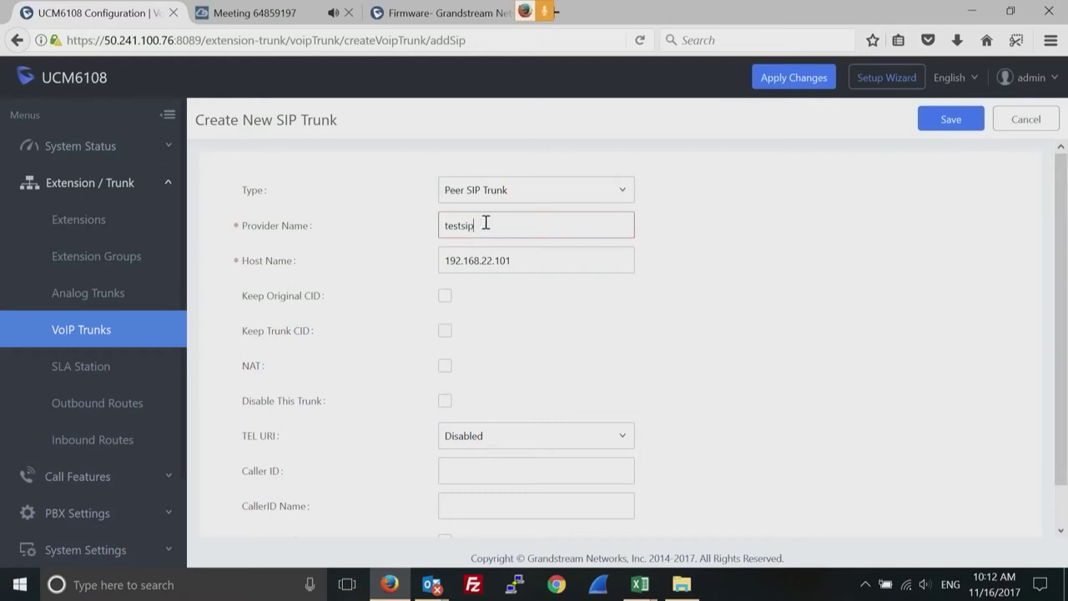
left_click(946, 122)
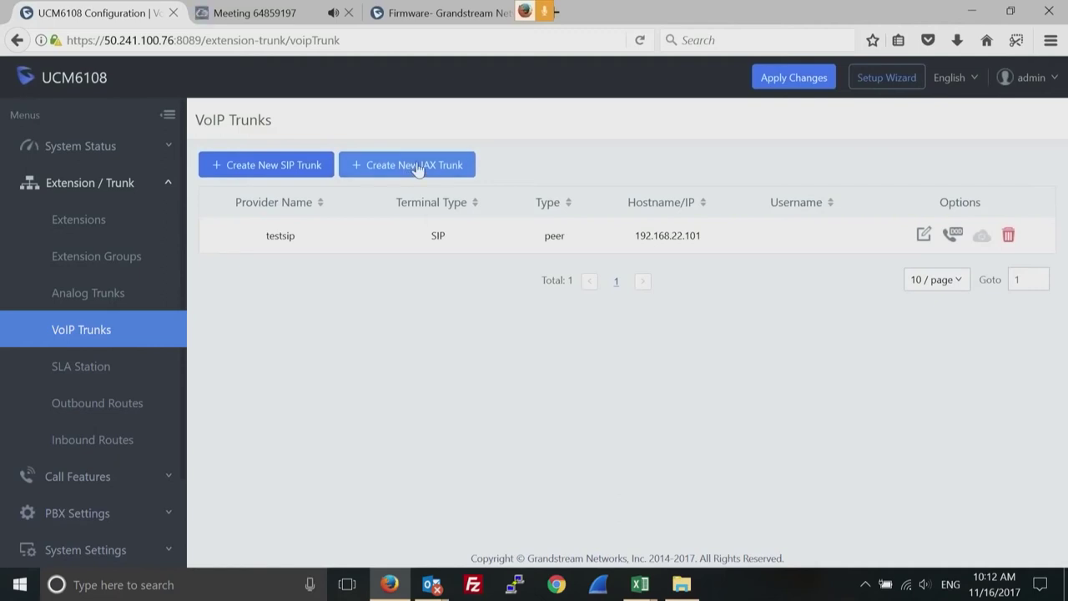
left_click(417, 166)
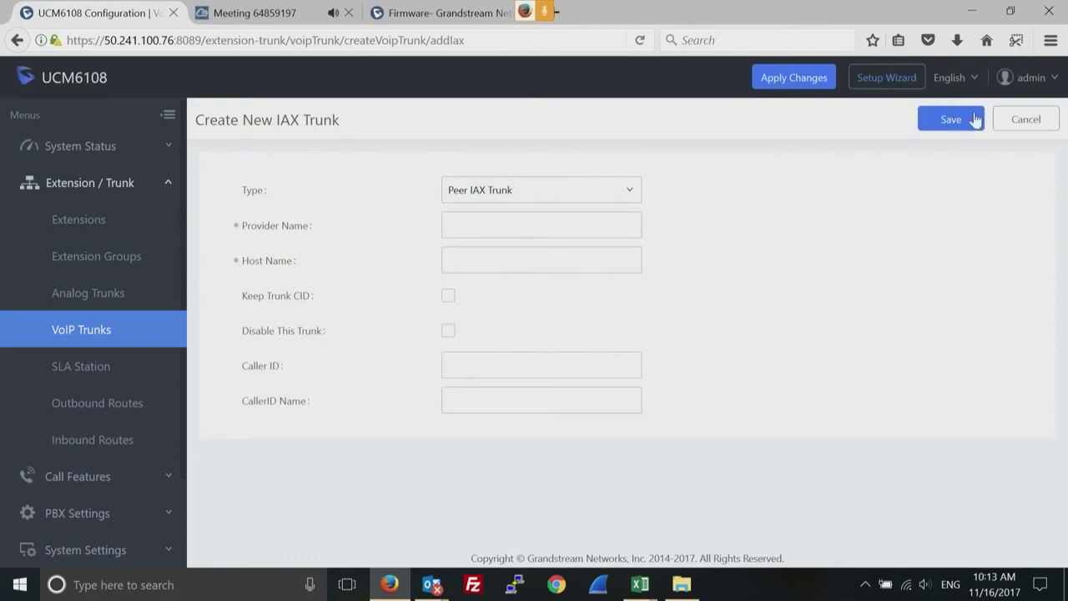
left_click(1028, 122)
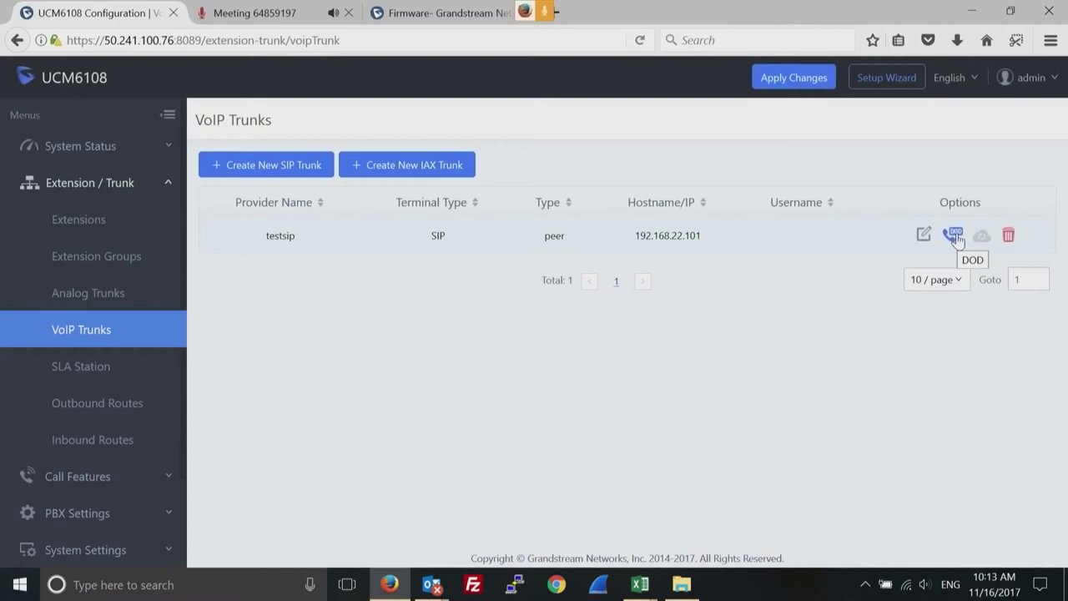
Create DOD 55577788 on the testsip trunk for extensions 1000, 1001 and 1002.
left_click(954, 236)
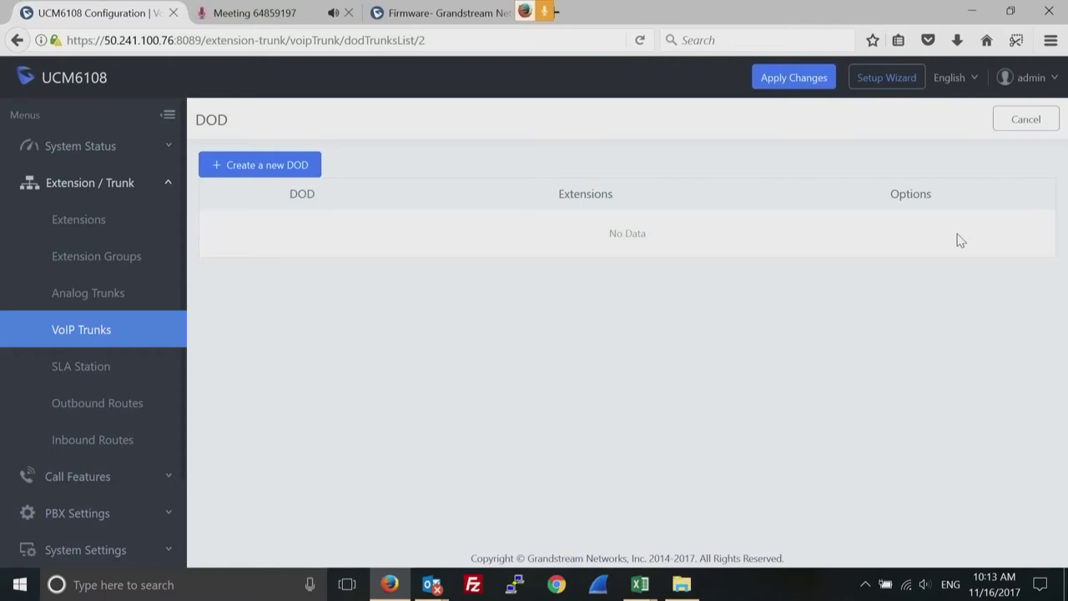
left_click(243, 168)
left_click(462, 208)
type("55577788")
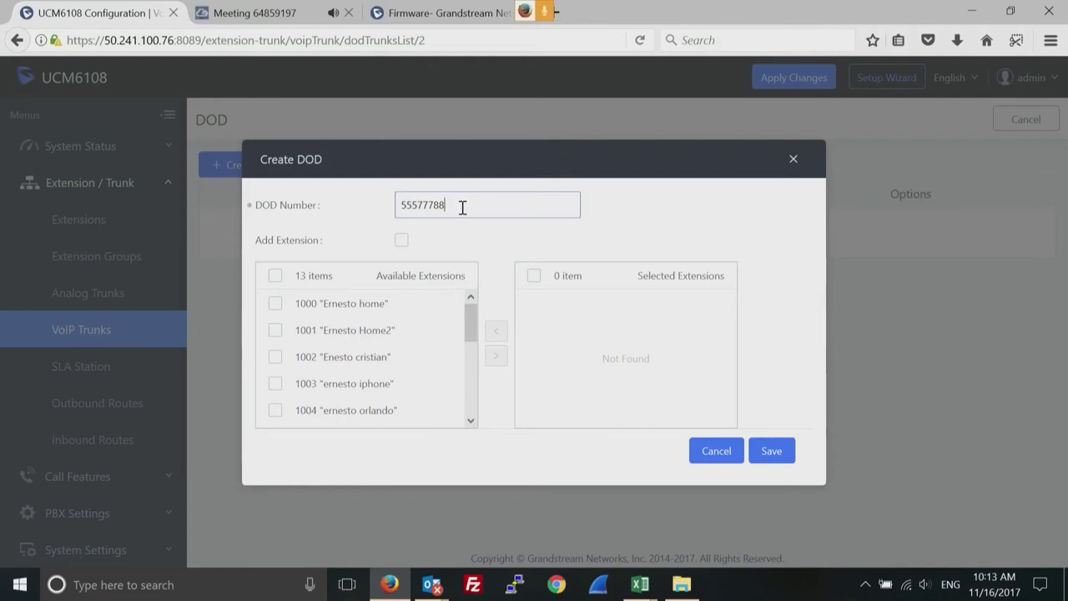
left_click(281, 308)
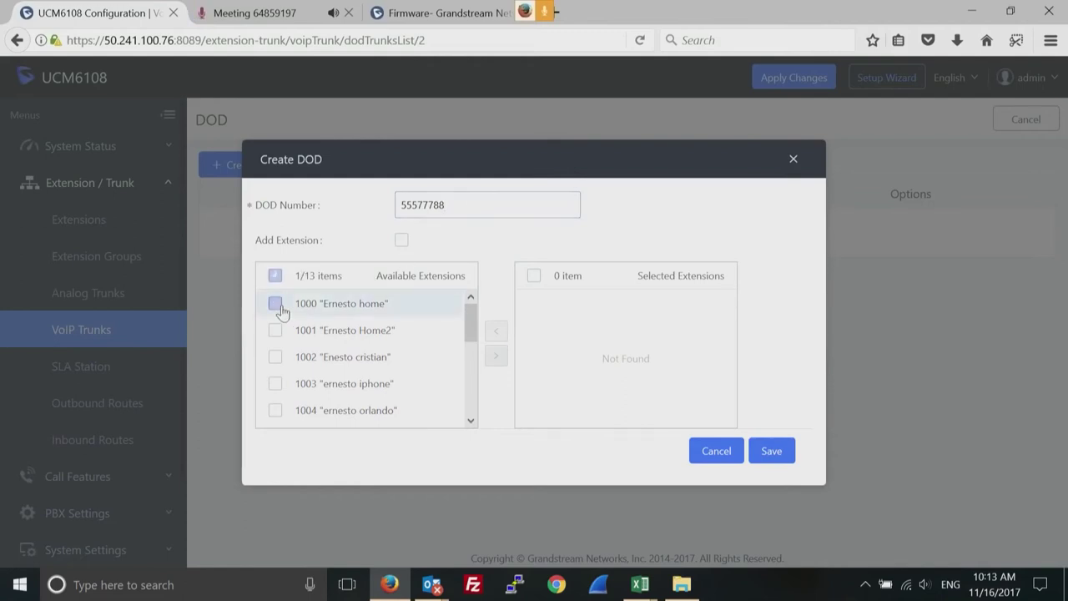
left_click(276, 356)
left_click(275, 330)
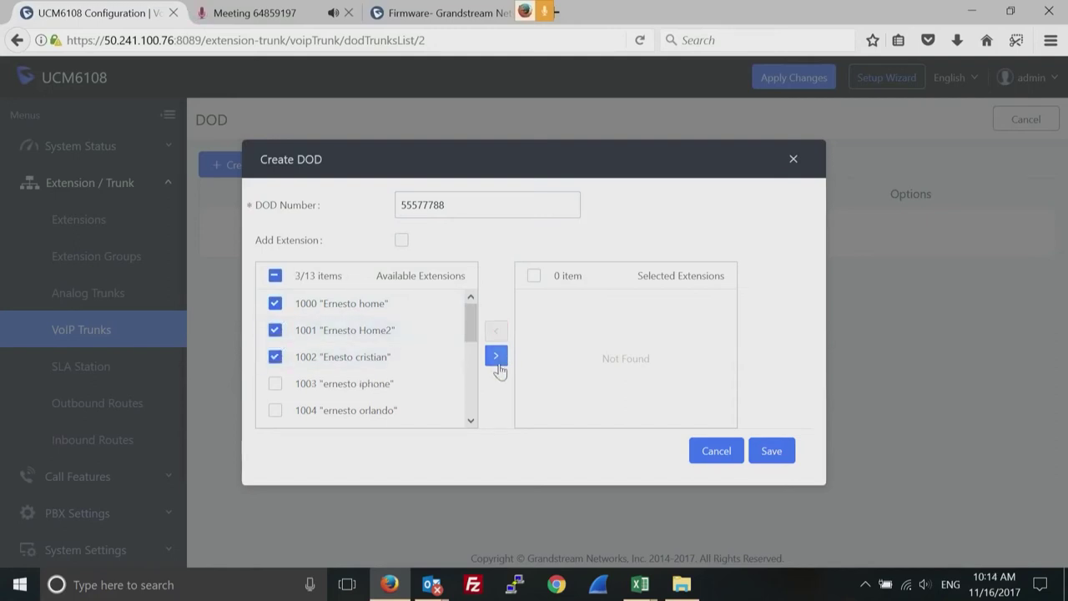
left_click(496, 356)
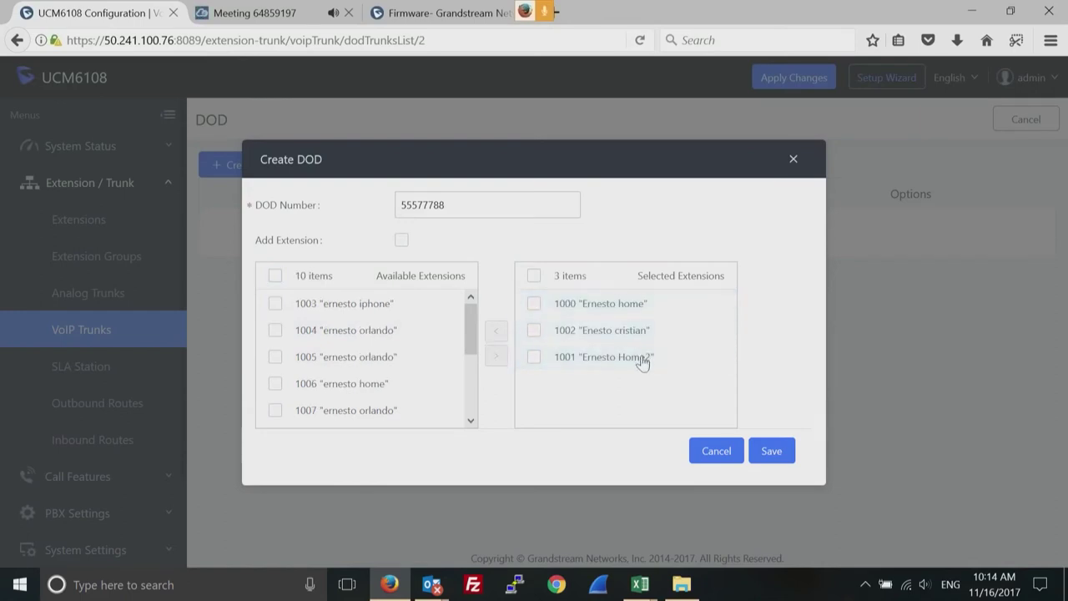
double_click(419, 203)
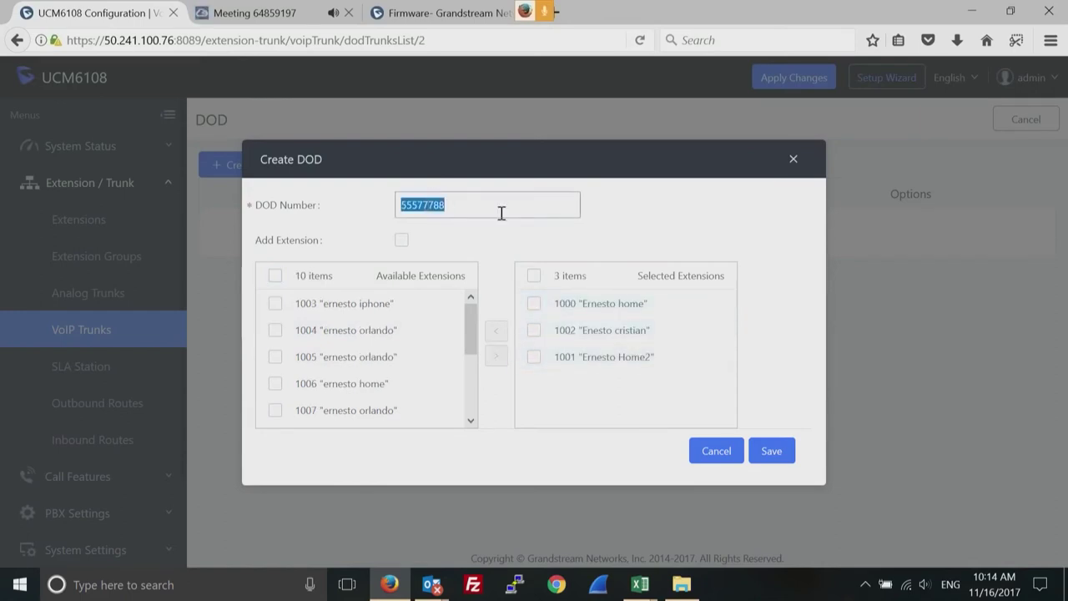
left_click(769, 450)
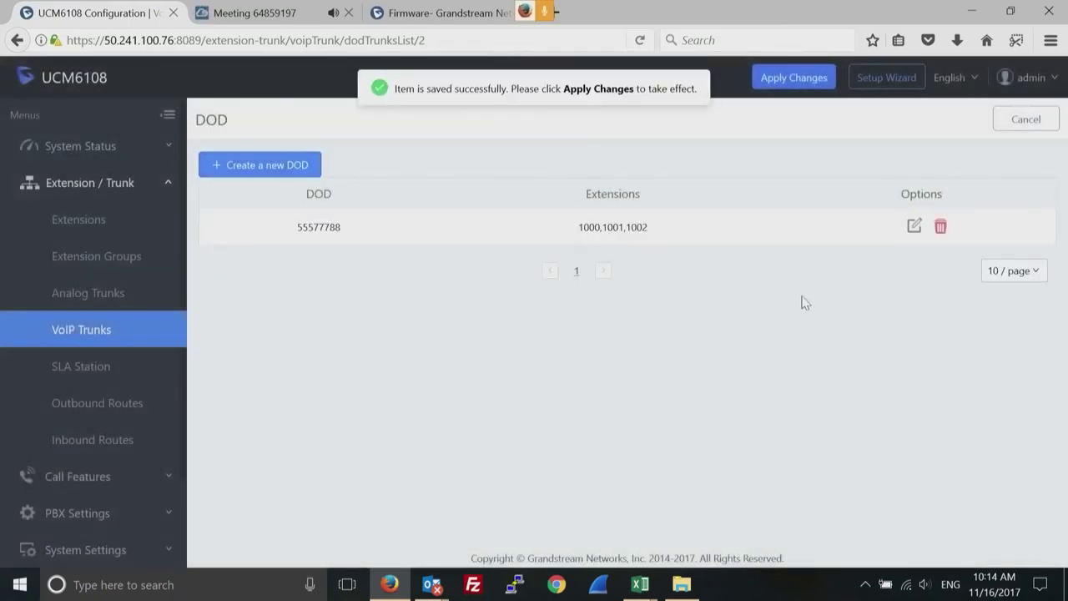
Create DOD 5558899 for extensions 1006 and 1007 and save it.
left_click(241, 165)
type("5558899")
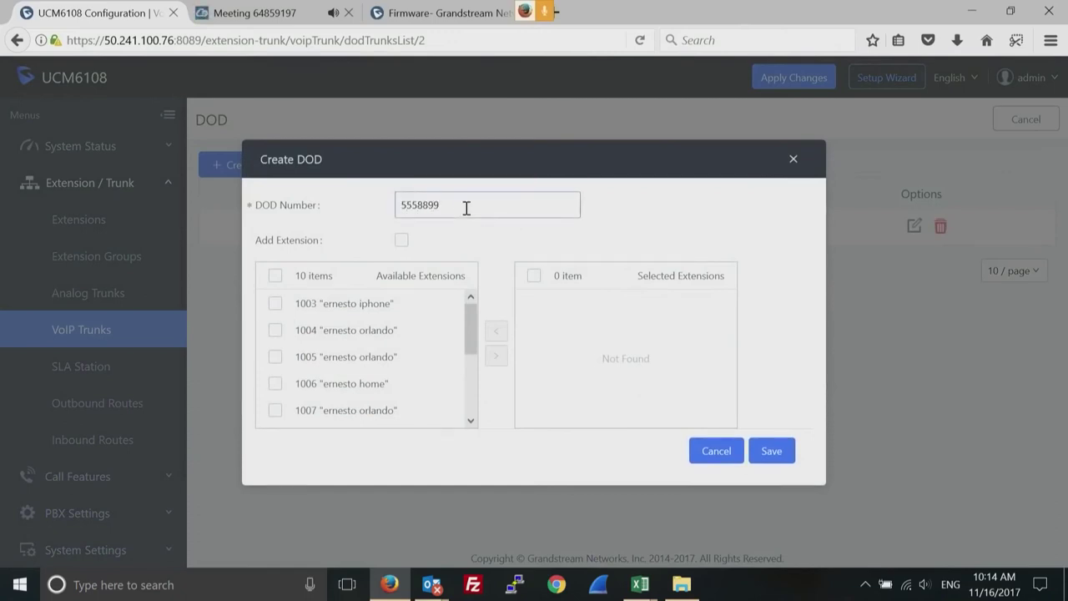
left_click(271, 385)
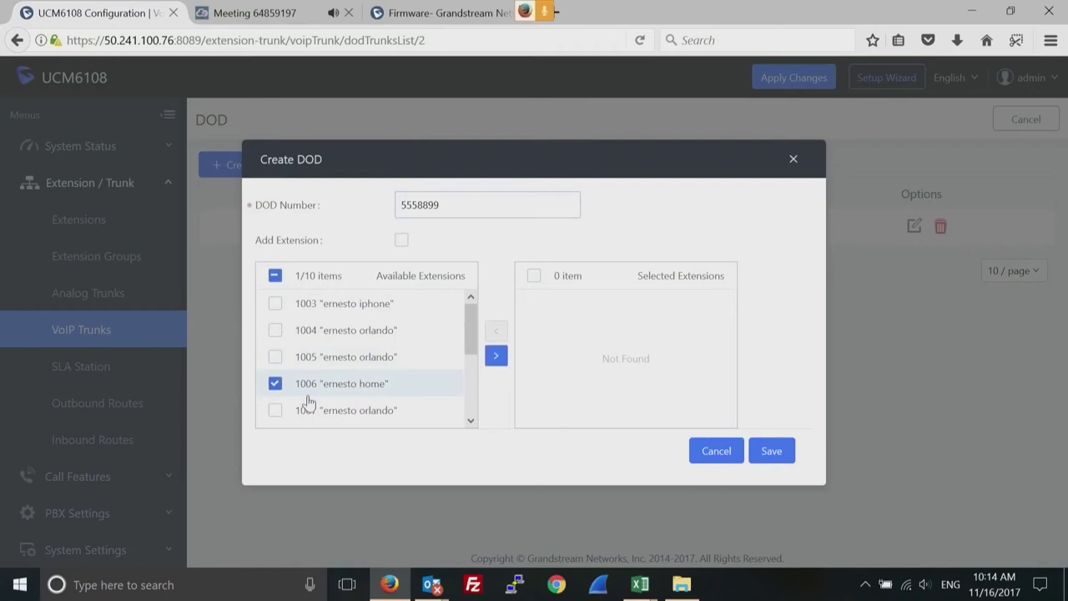
left_click(276, 412)
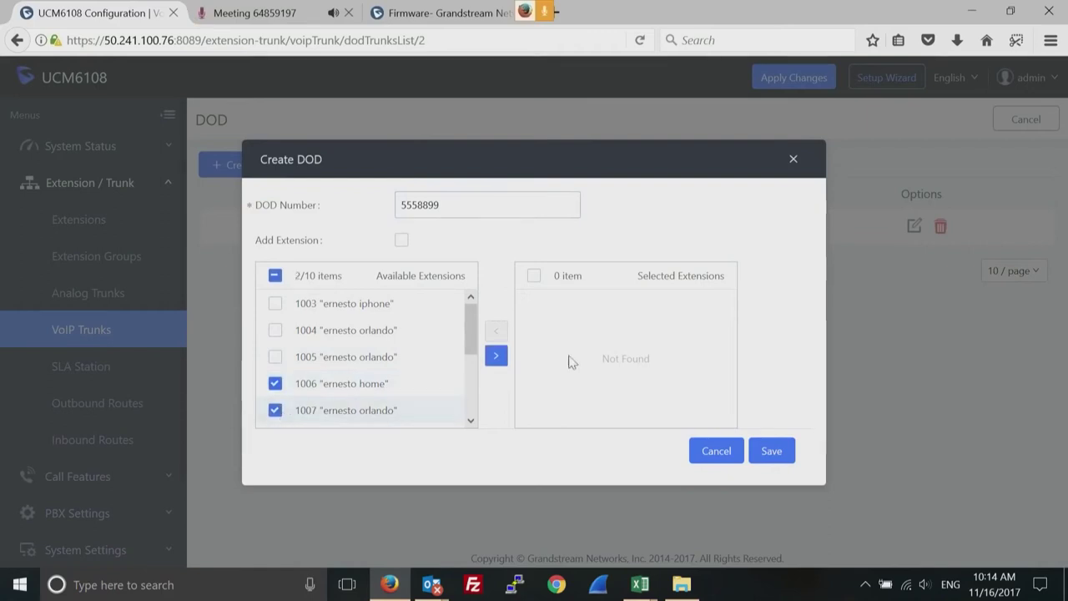
left_click(496, 358)
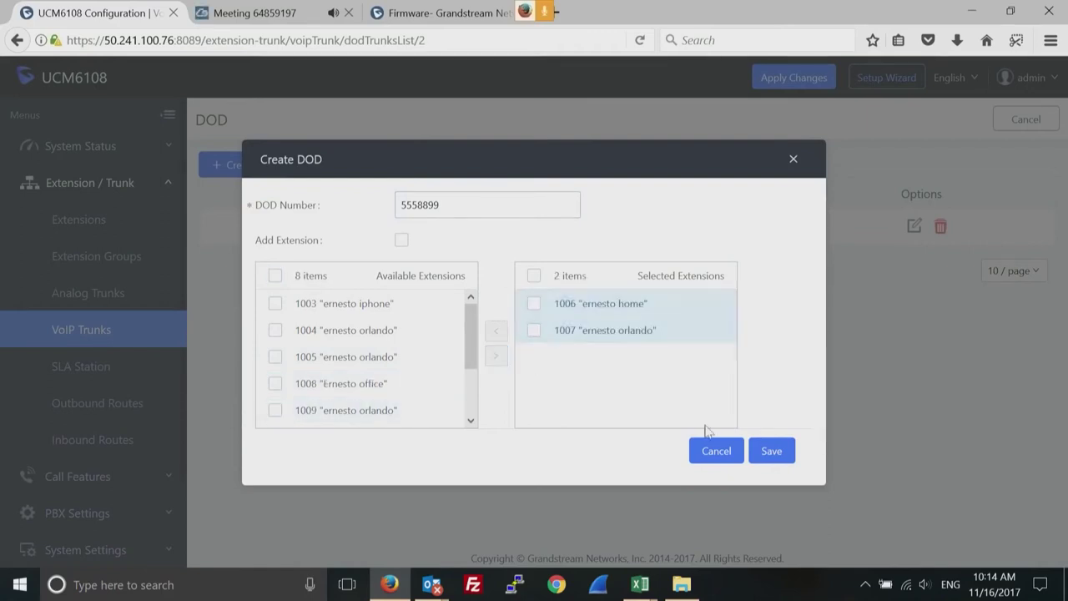
left_click(771, 452)
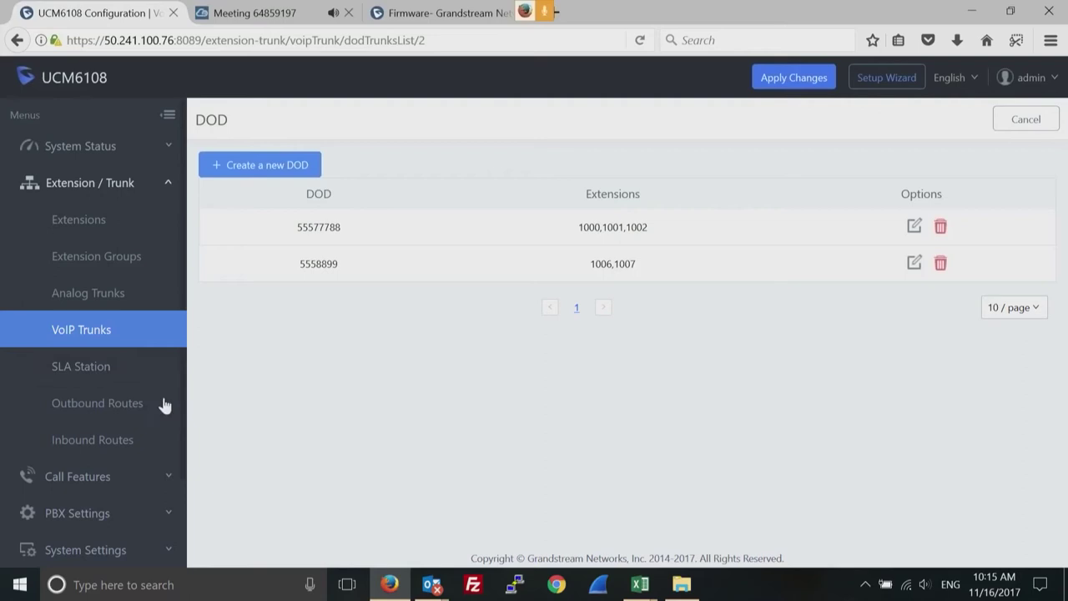
Add a new outbound rule with calling rule name 'domestics'.
left_click(129, 406)
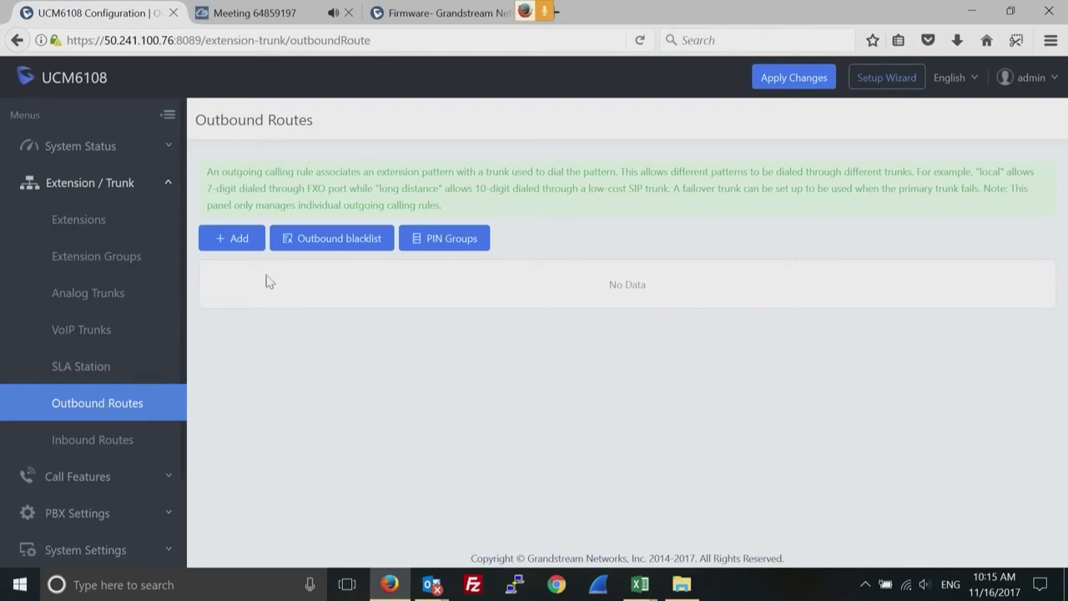
left_click(239, 243)
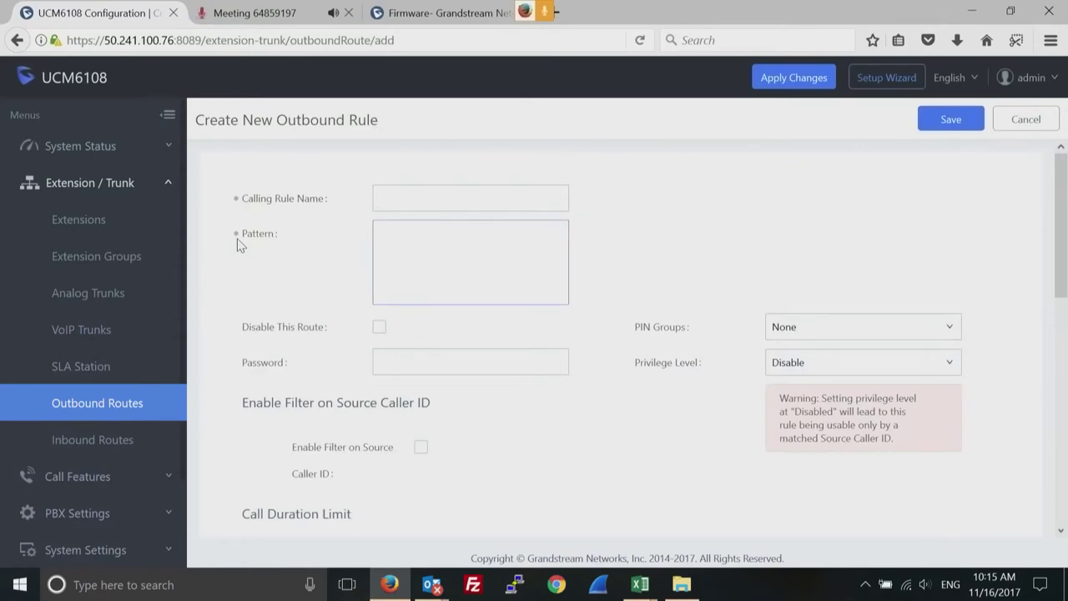
left_click(398, 197)
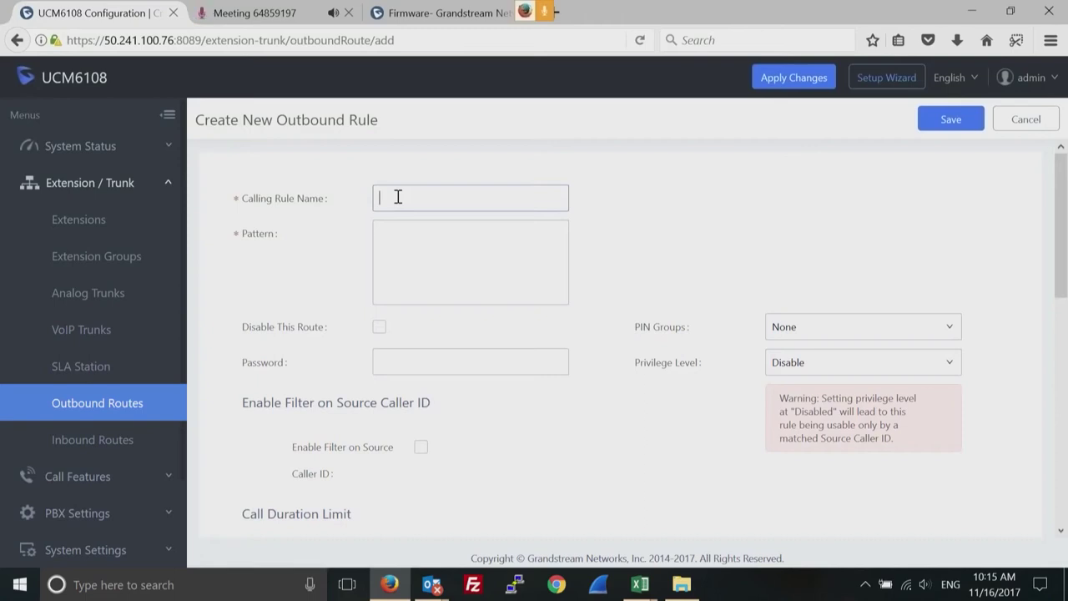
type("d")
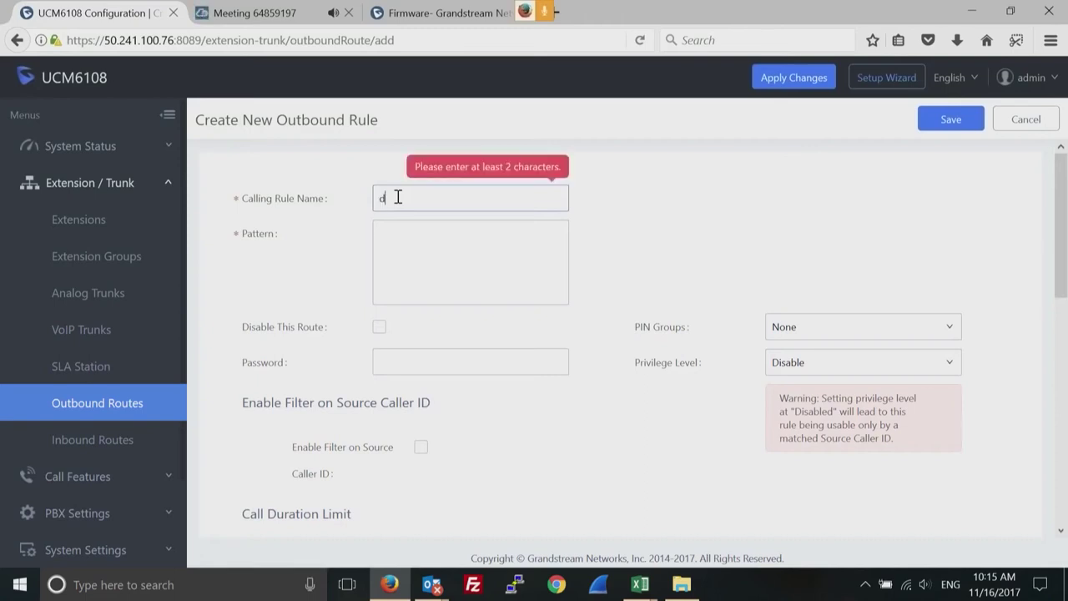
type("omestics")
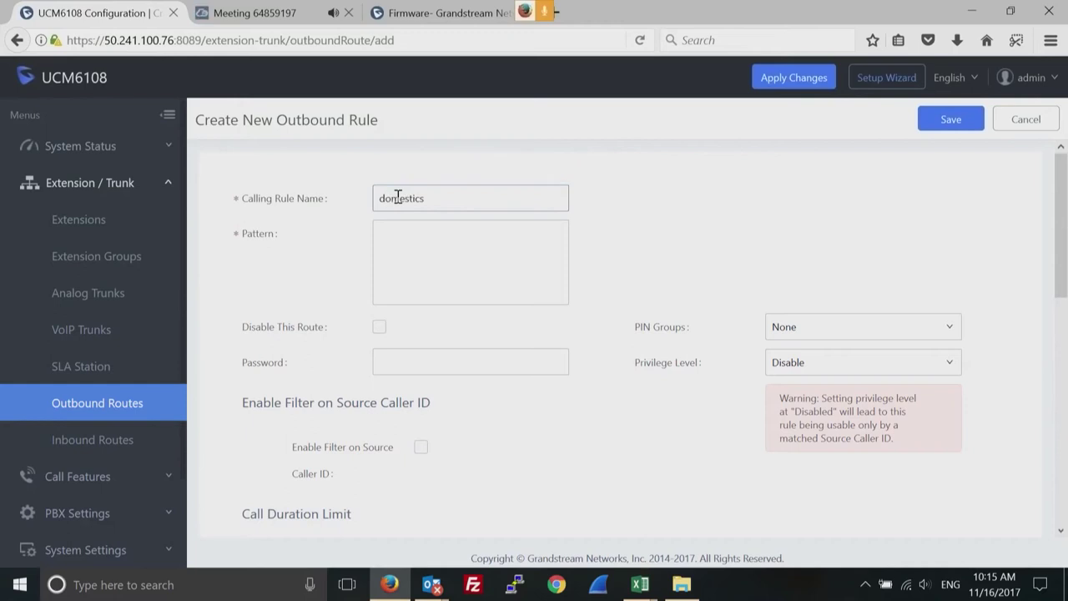
left_click(412, 232)
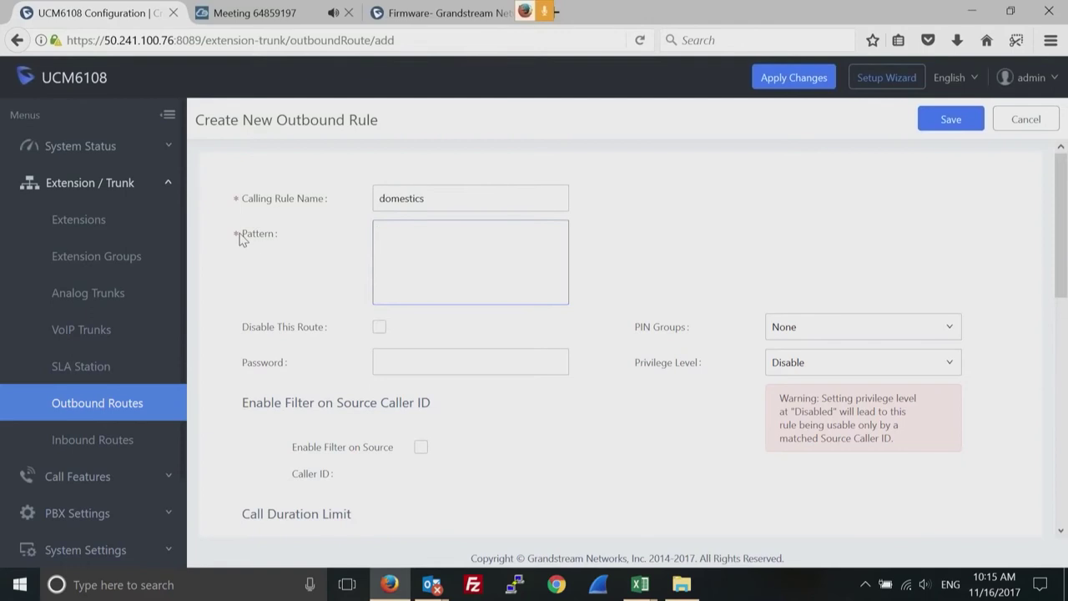
Type pattern NXXNXXXXXXX, then add a second 'x.' line and trim its text.
mouse_move(260, 240)
type("NXXNXXXXXXX")
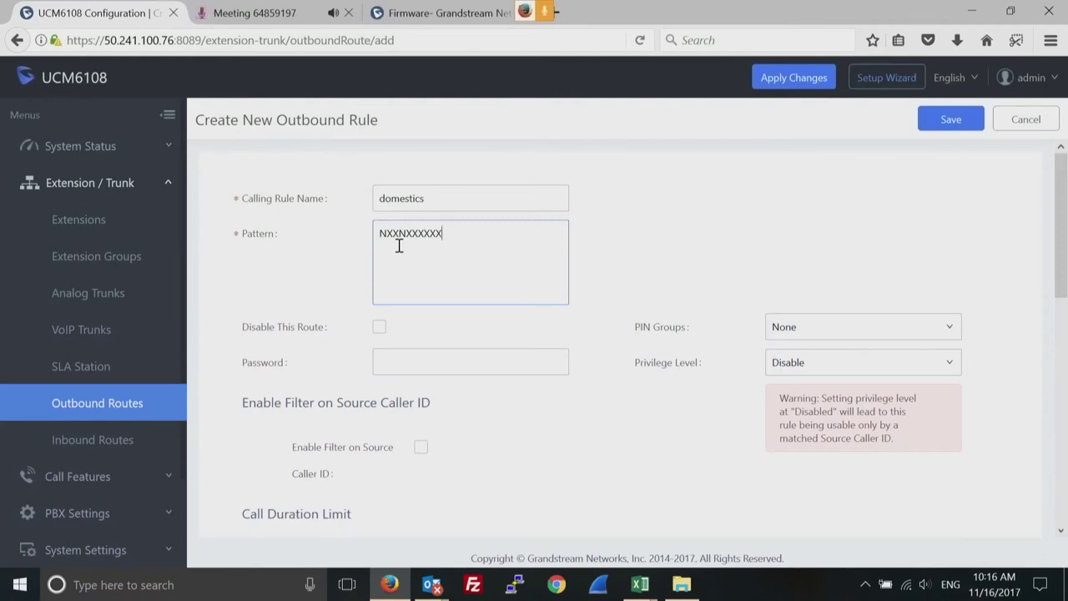
key("Return")
type("x.")
key("BackSpace")
key("BackSpace")
Set the rule's Use Trunk to 'AnalogTrunks -- test'.
left_click_drag(1053, 265, 1057, 412)
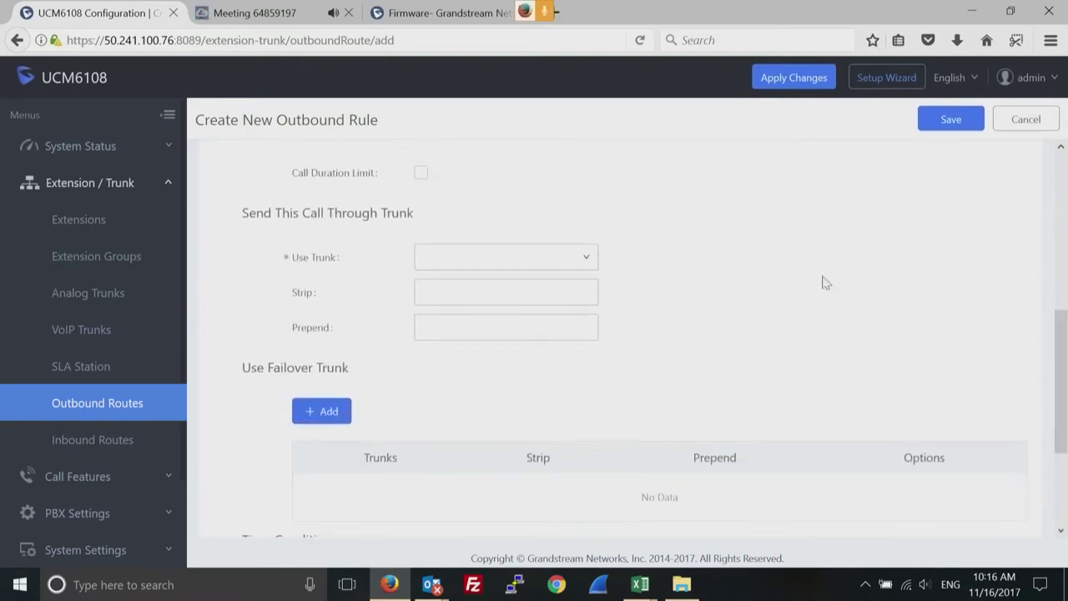
left_click(587, 262)
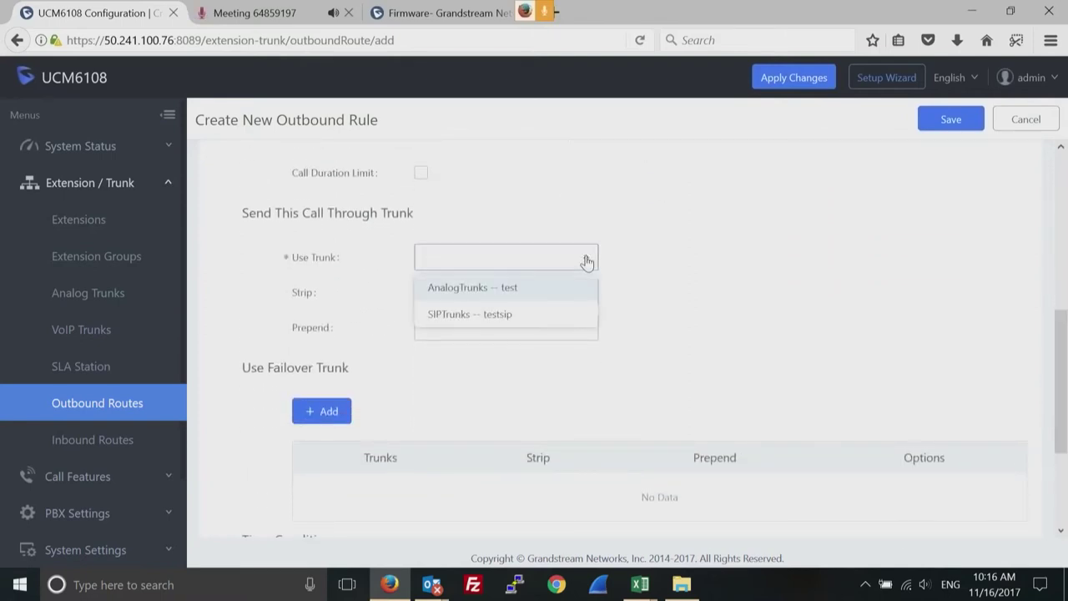
left_click(518, 288)
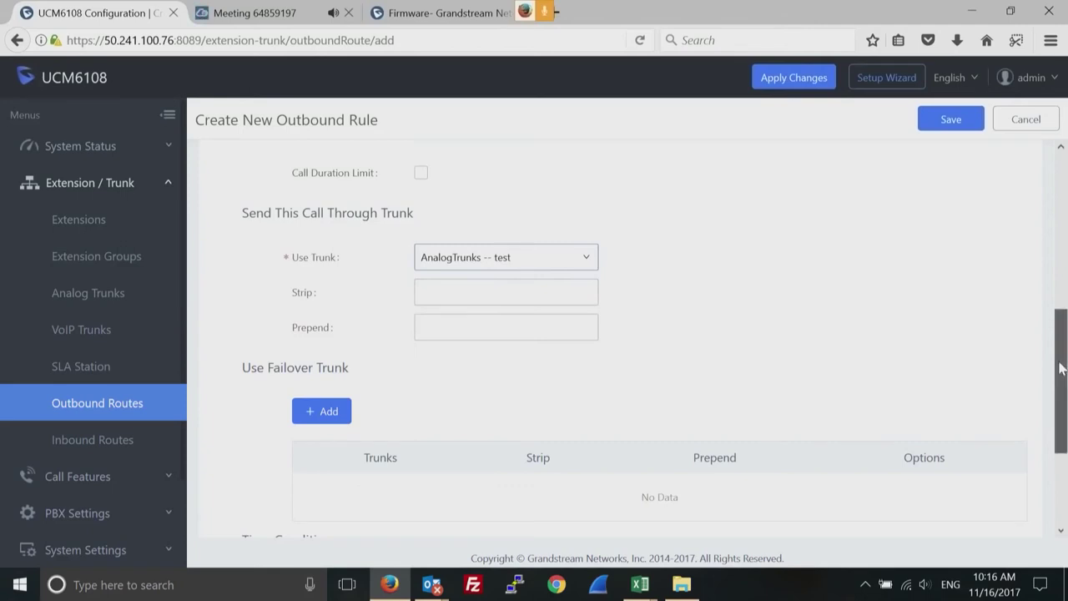
scroll(1059, 368, "down", 1)
left_click(475, 235)
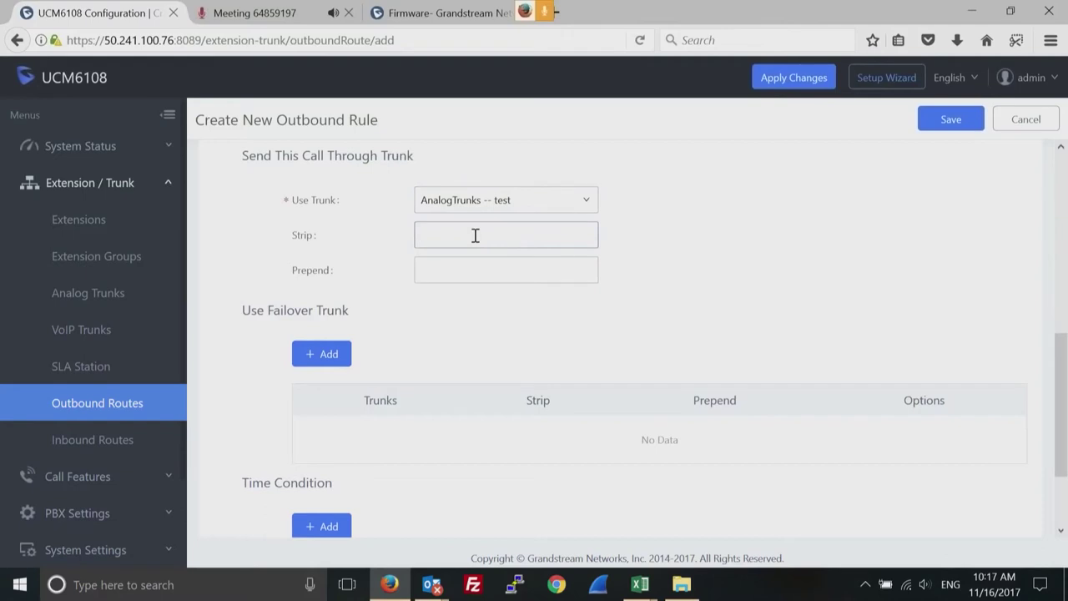
Add 'SIPTrunks -- testsip' as the failover trunk and save the entry.
left_click(327, 360)
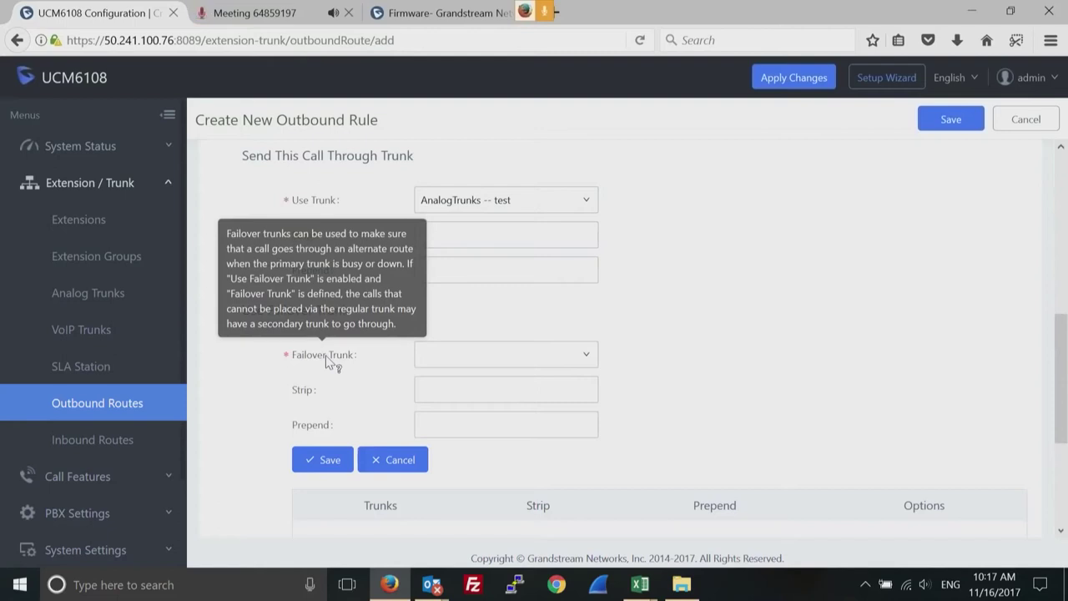
left_click(587, 356)
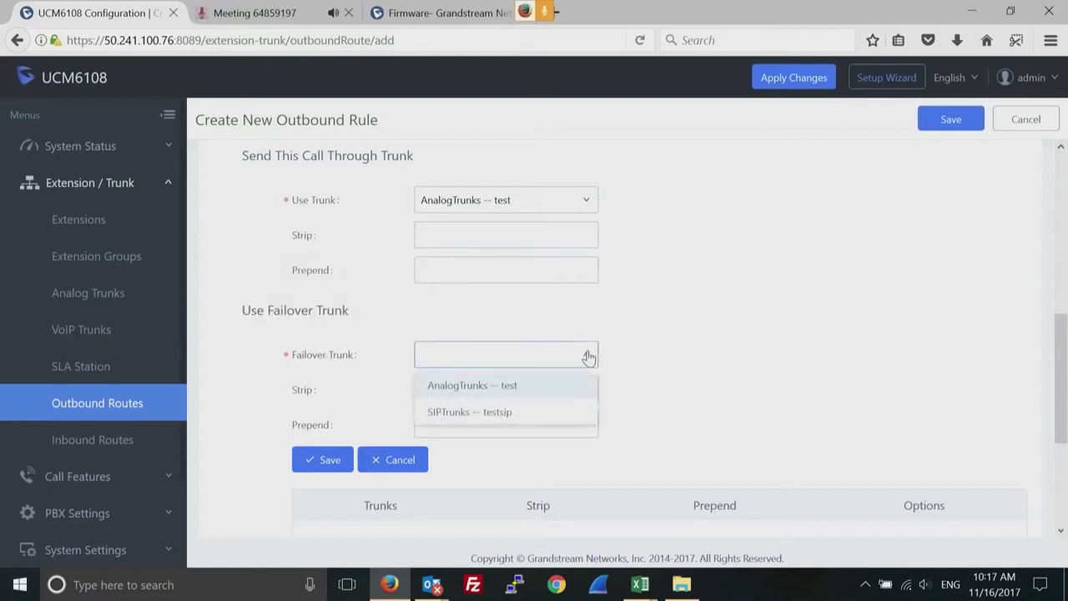
left_click(485, 414)
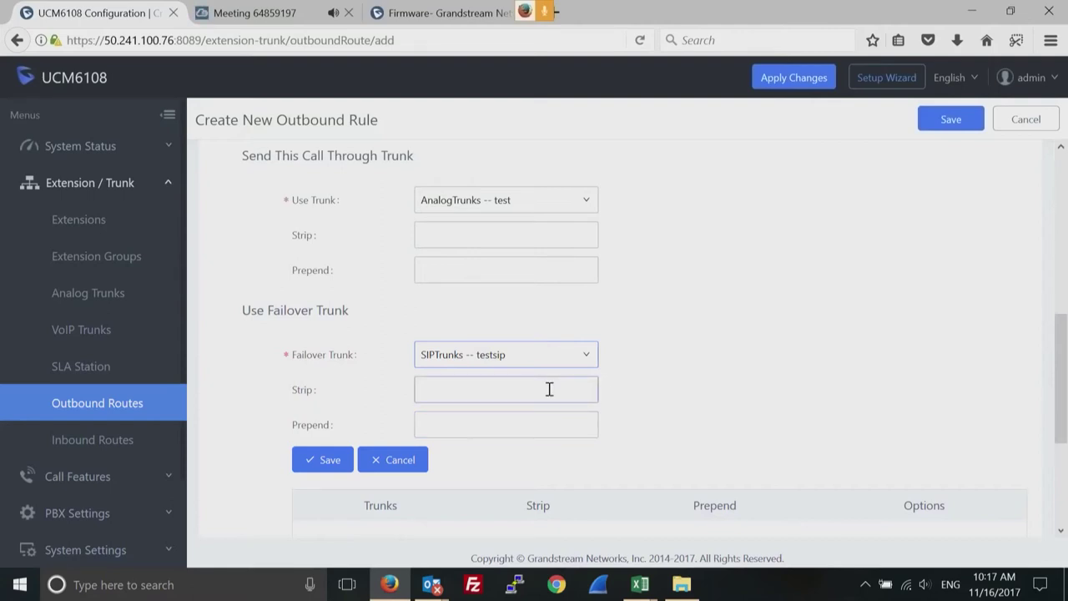
left_click(330, 462)
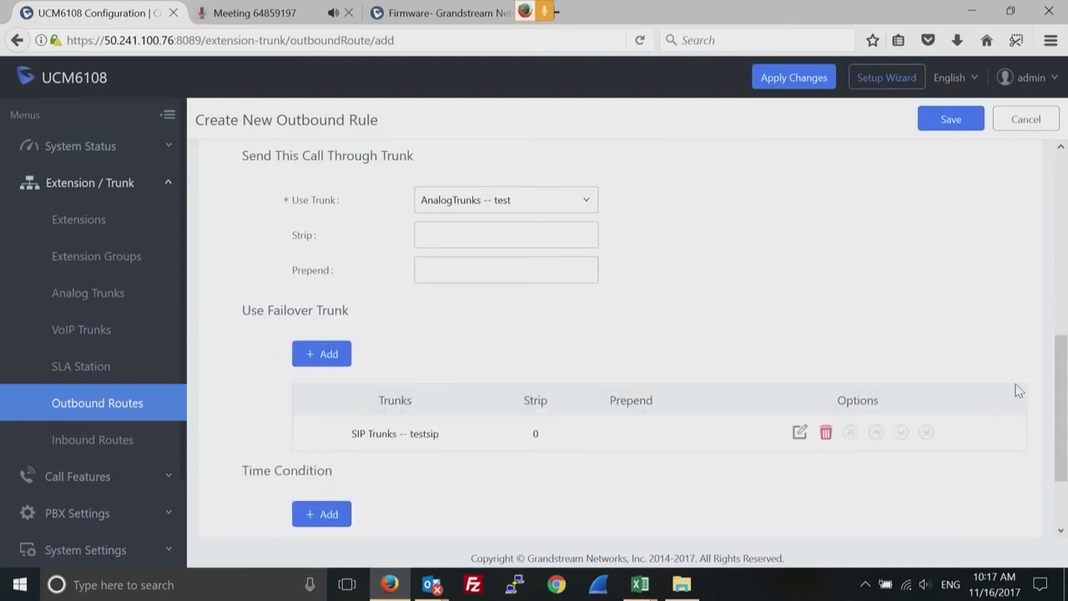
left_click_drag(1061, 402, 1059, 462)
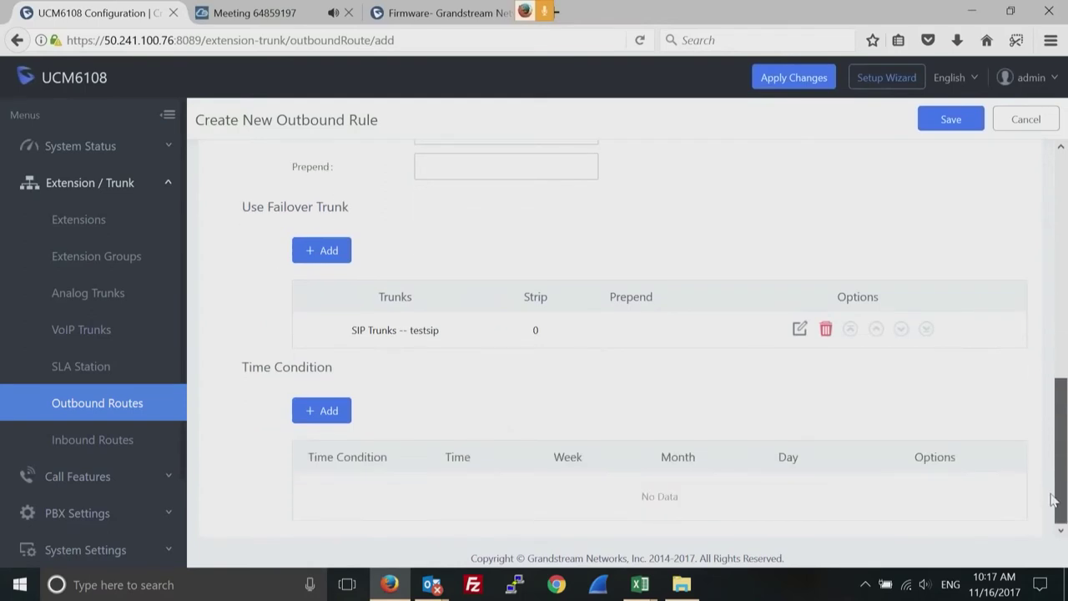
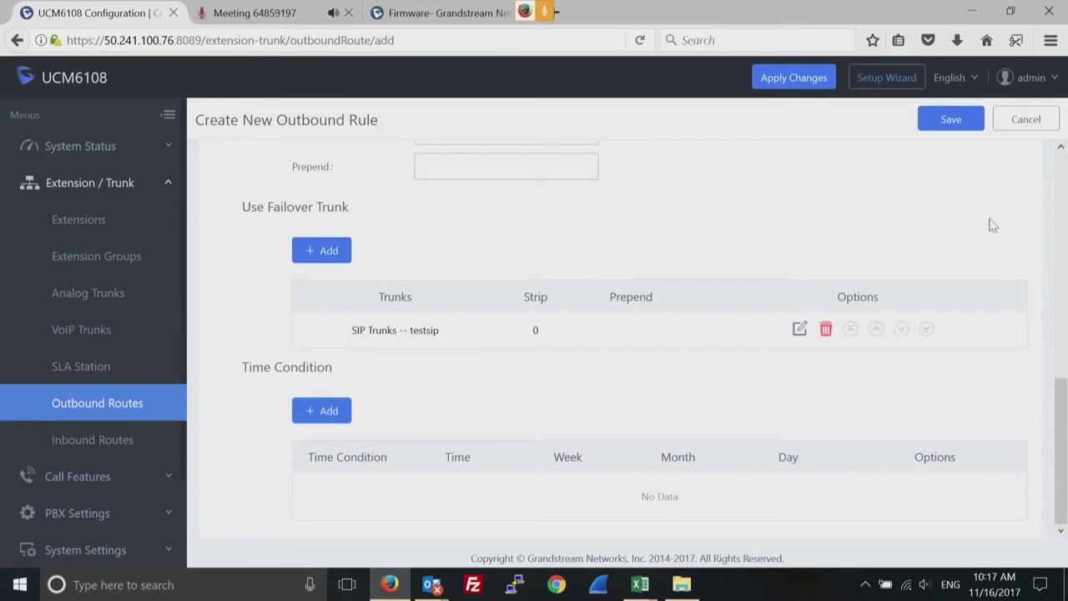
Save the domestics outbound rule and accept the disabled privilege-level caution.
scroll(1063, 169, "up", 10)
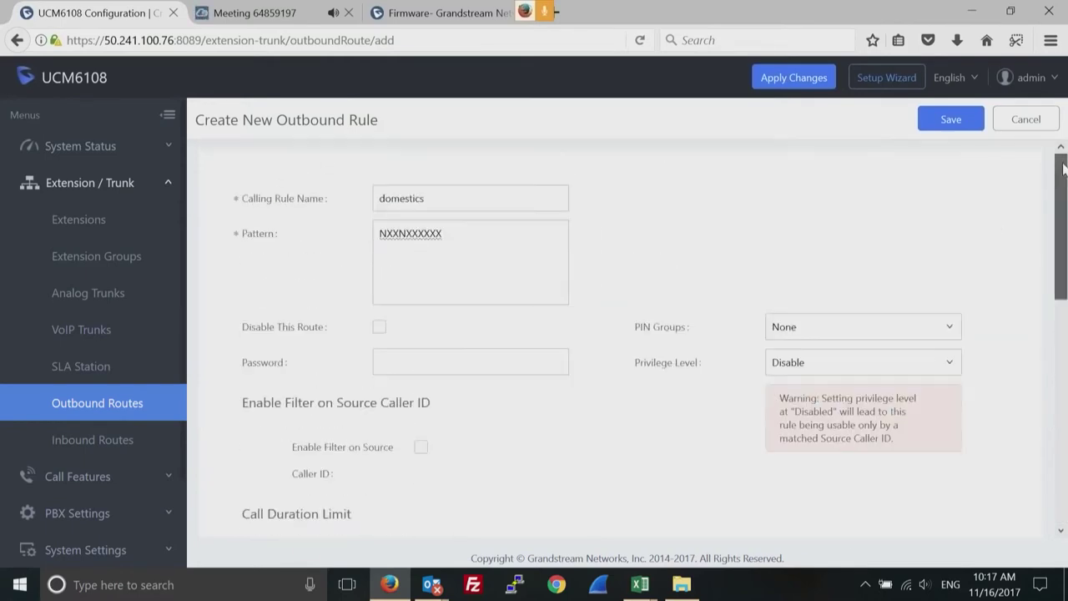
left_click(954, 124)
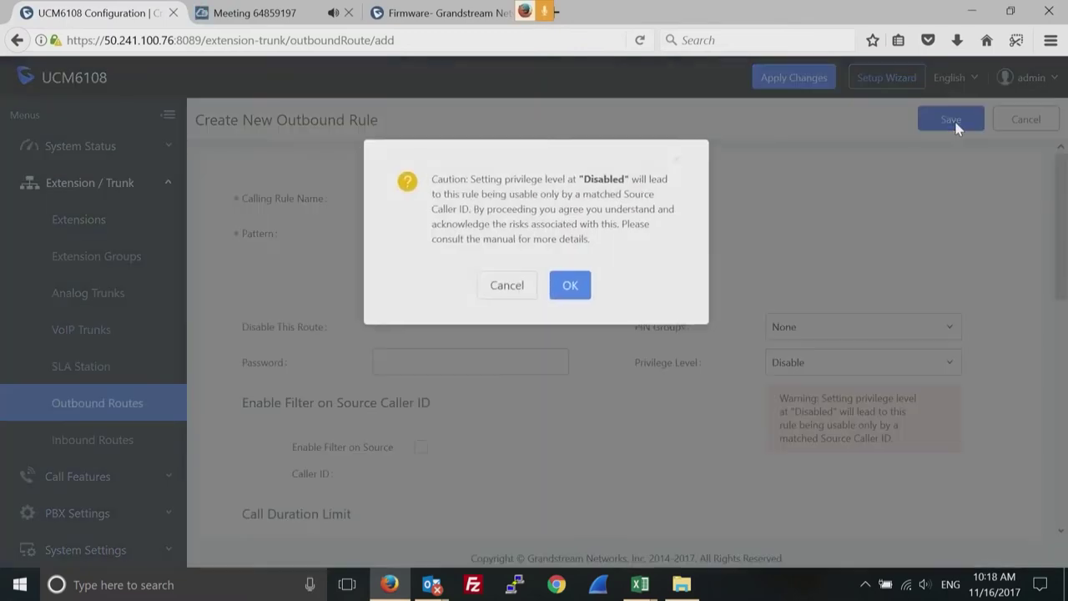
left_click(567, 286)
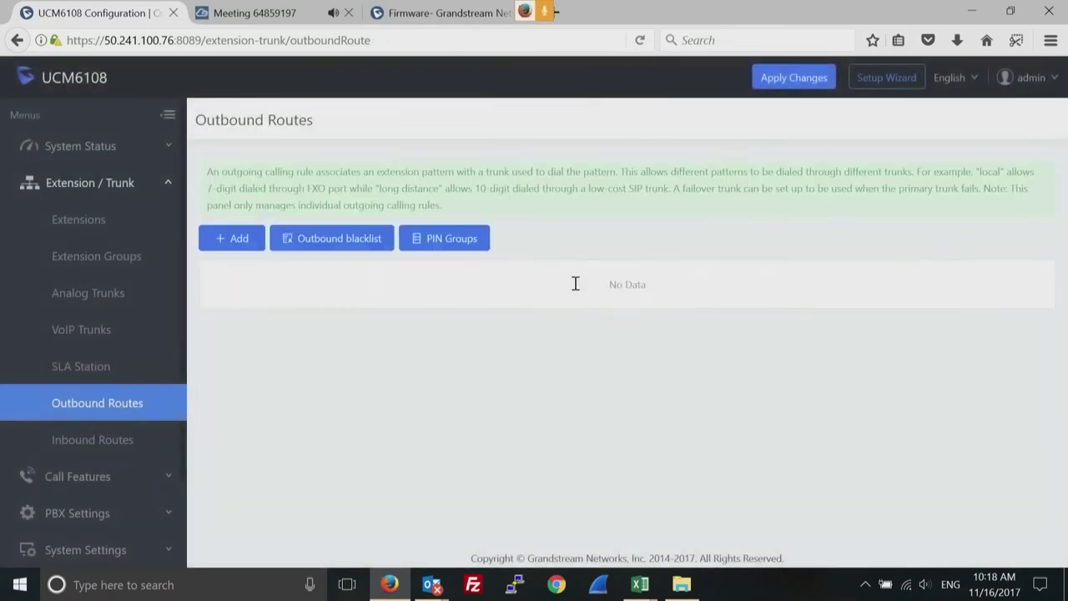
left_click(233, 240)
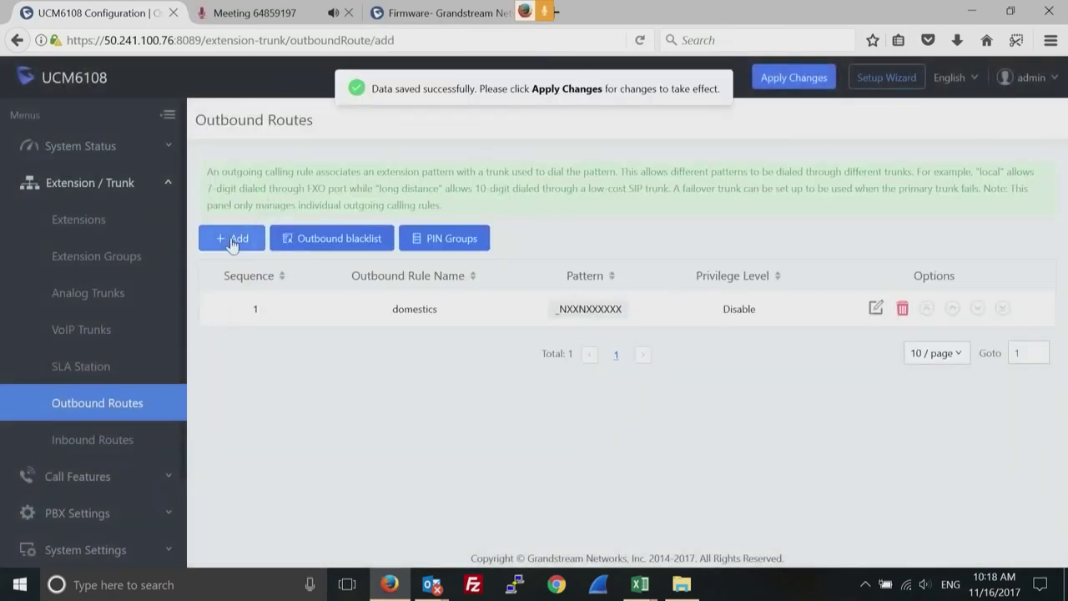
Name the new outbound rule 'international' with pattern 011. and enter a route password.
left_click(416, 194)
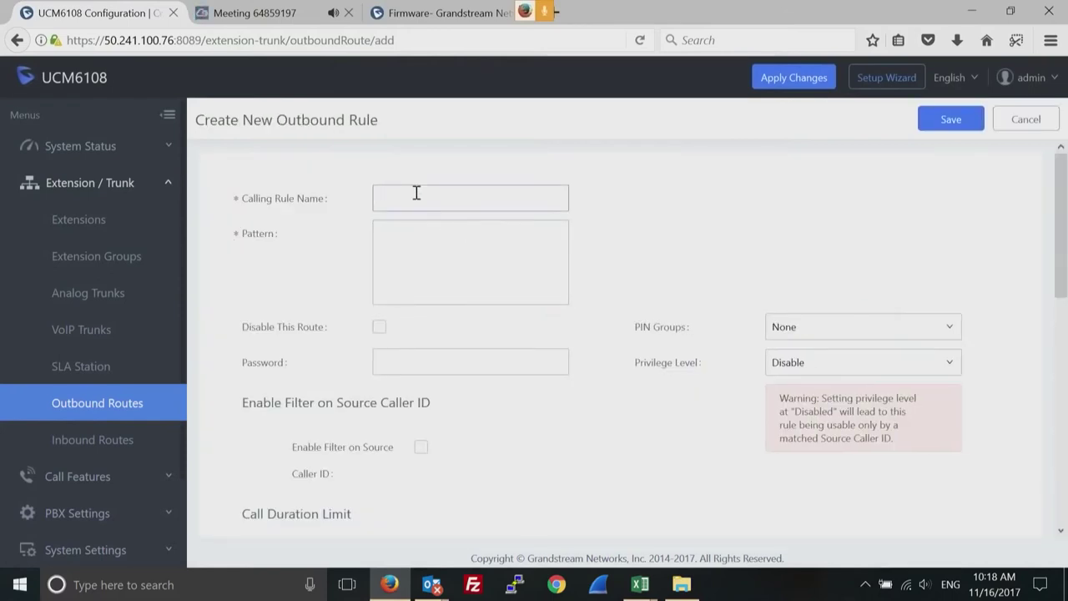
type("international")
left_click(432, 245)
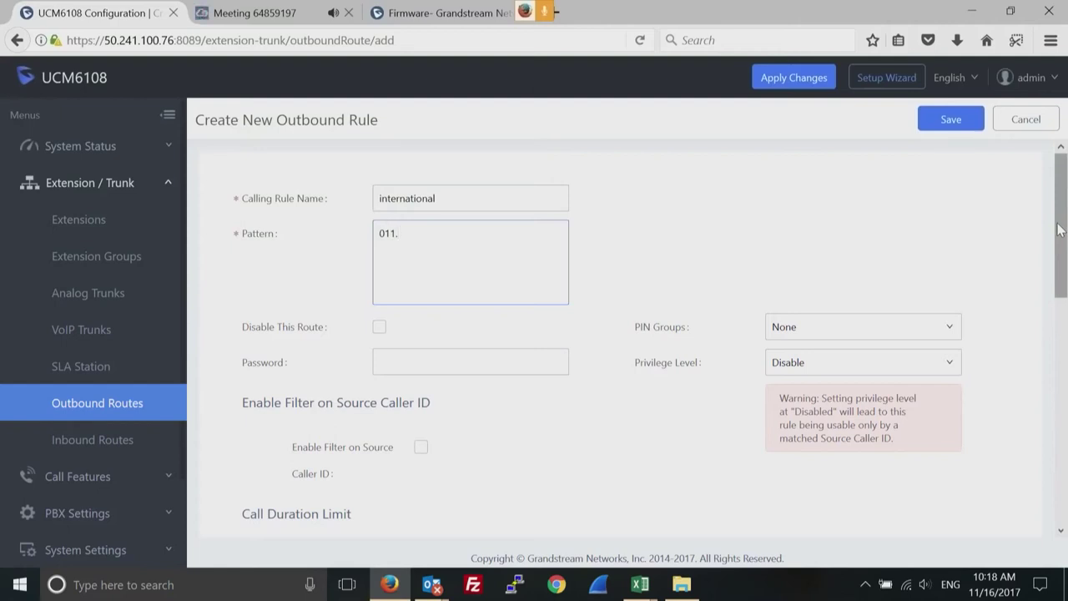
left_click_drag(1058, 230, 1061, 274)
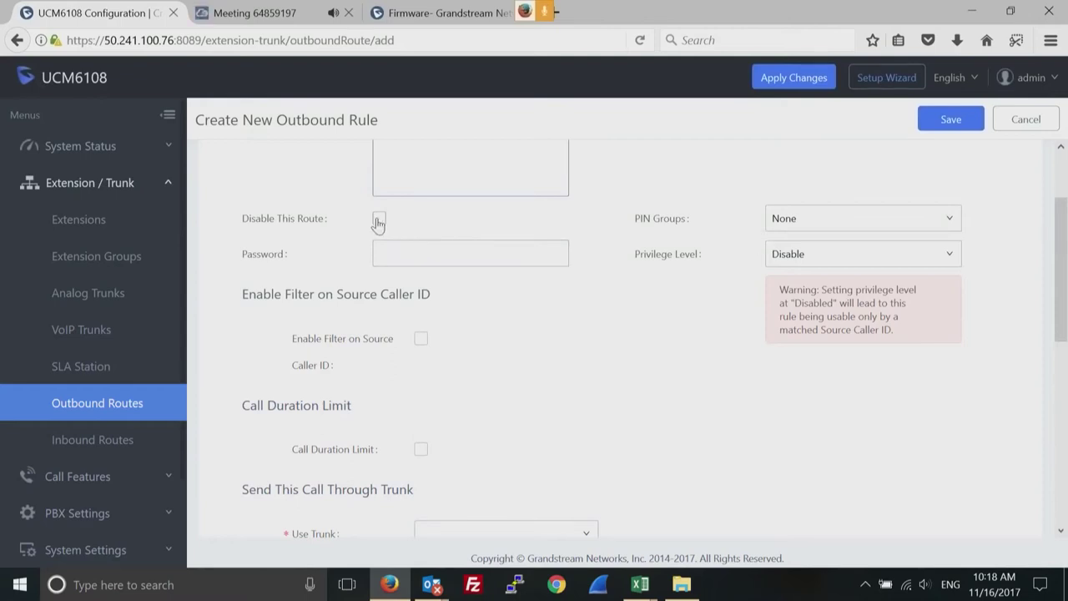
left_click(410, 256)
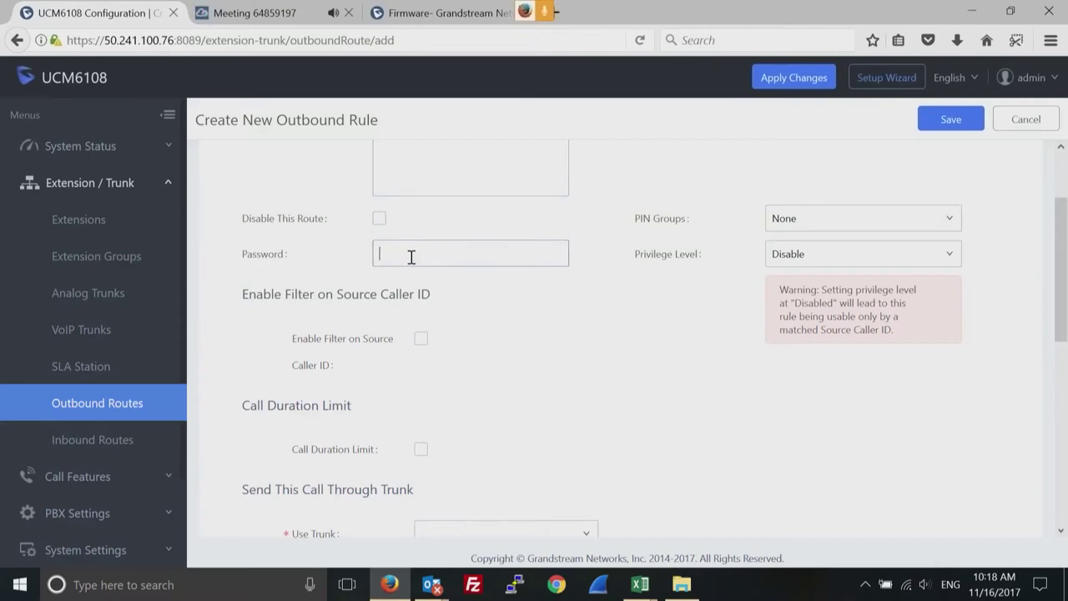
Enable the call duration limit and click into its warning time fields.
left_click_drag(1061, 279, 1062, 350)
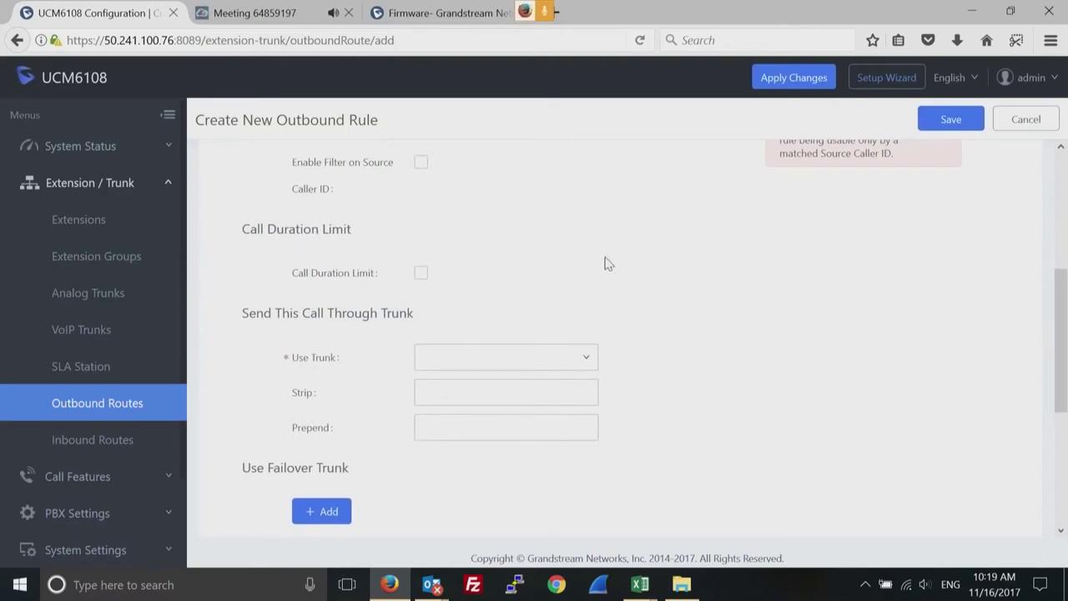
left_click(421, 275)
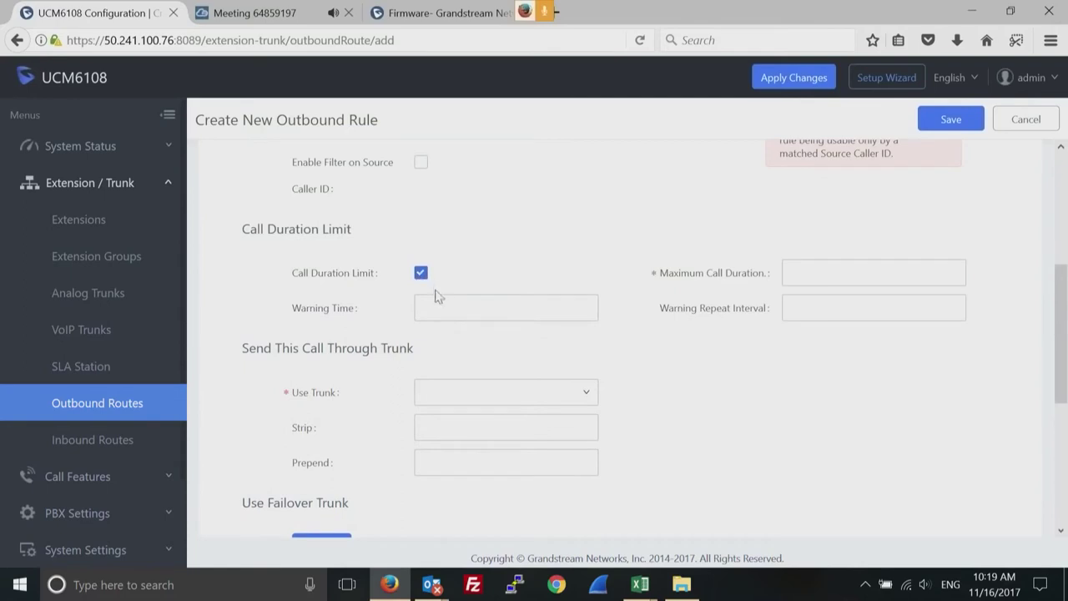
left_click(436, 305)
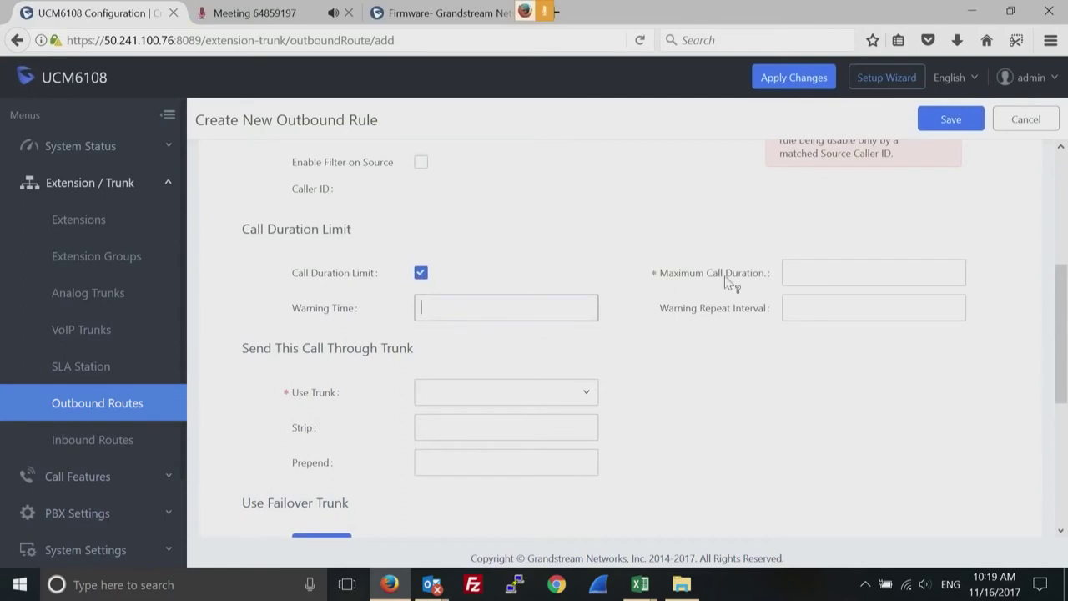
left_click(816, 271)
left_click(796, 306)
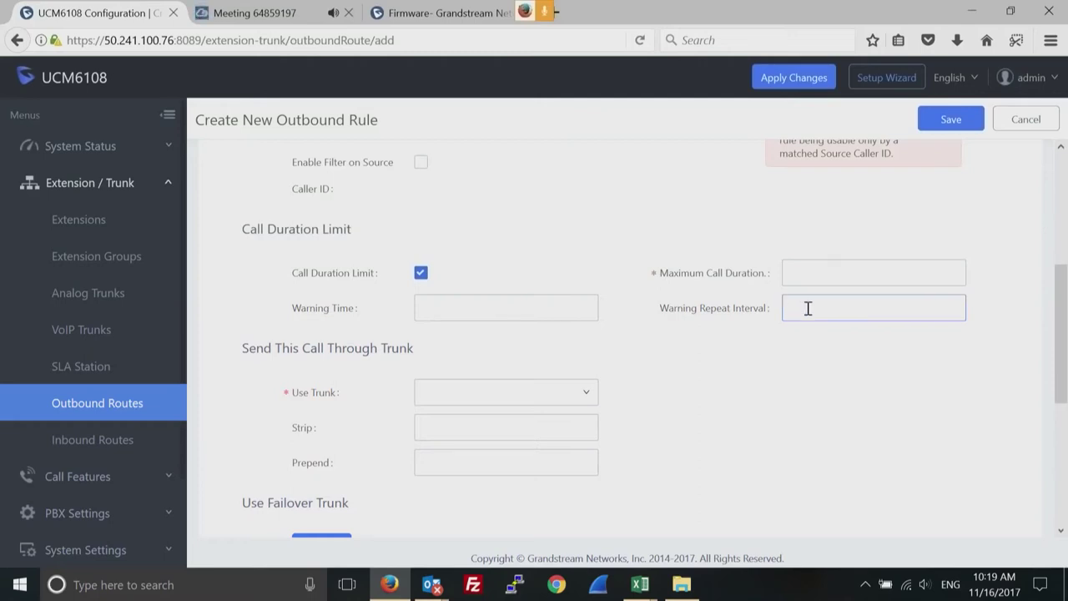
Route the international rule's calls through the SIPTrunks -- testsip trunk.
mouse_move(705, 310)
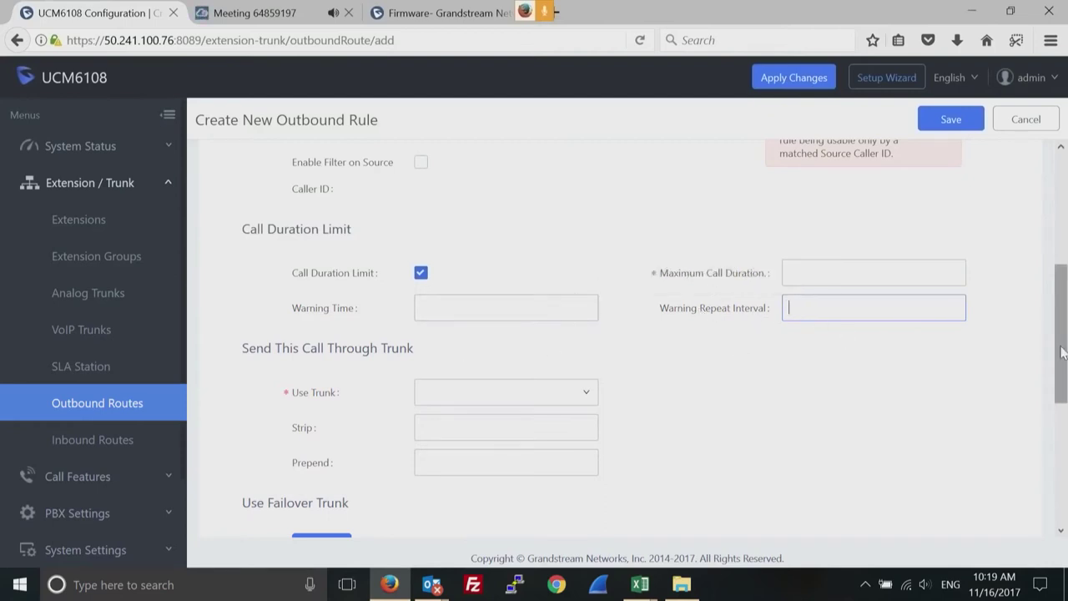
left_click(587, 398)
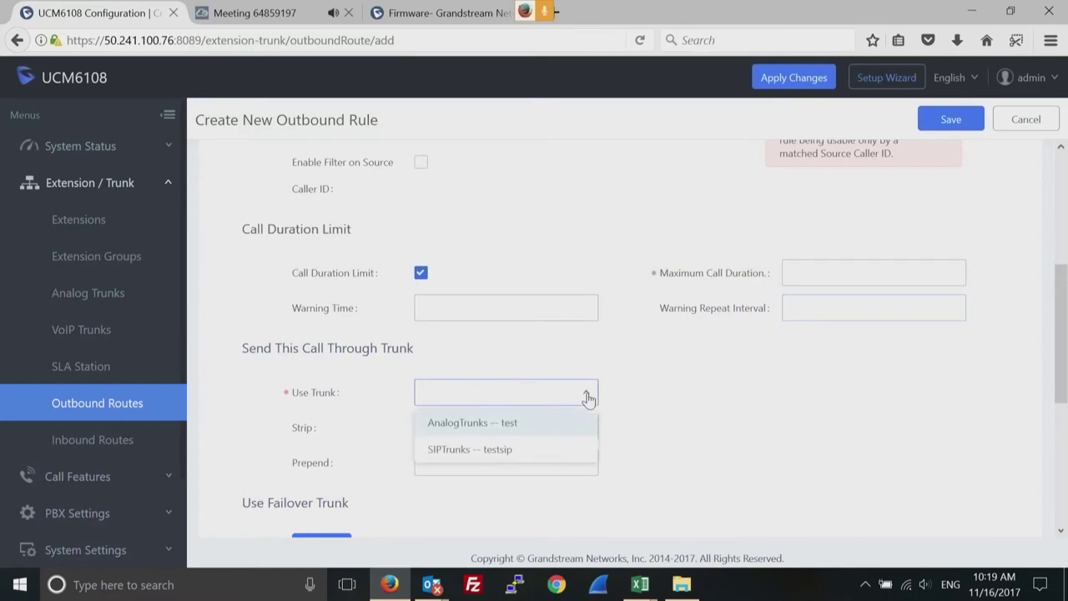
left_click(508, 456)
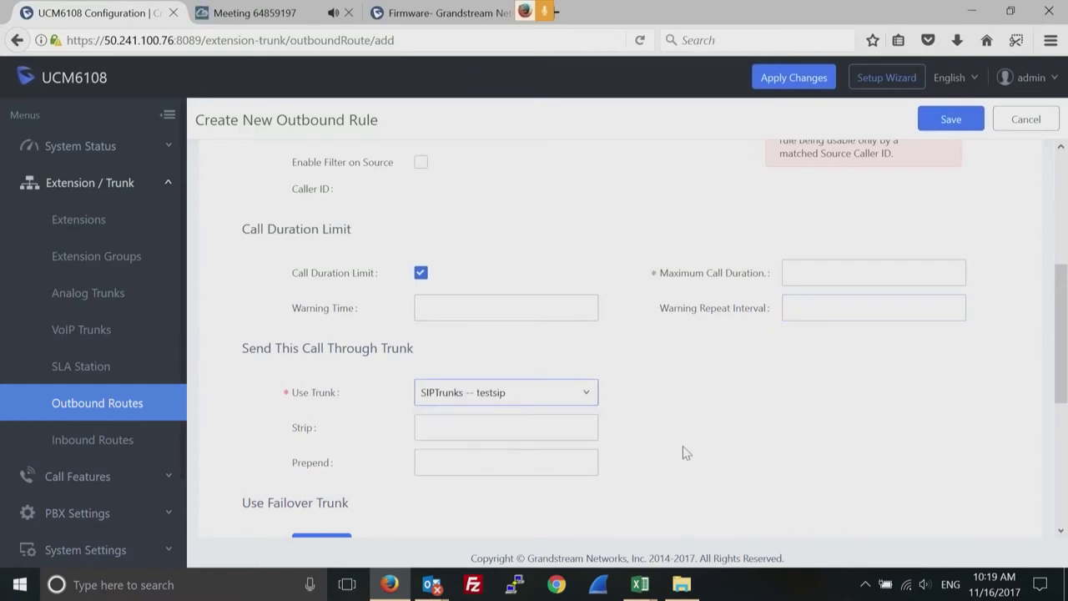
left_click_drag(1060, 342, 1057, 428)
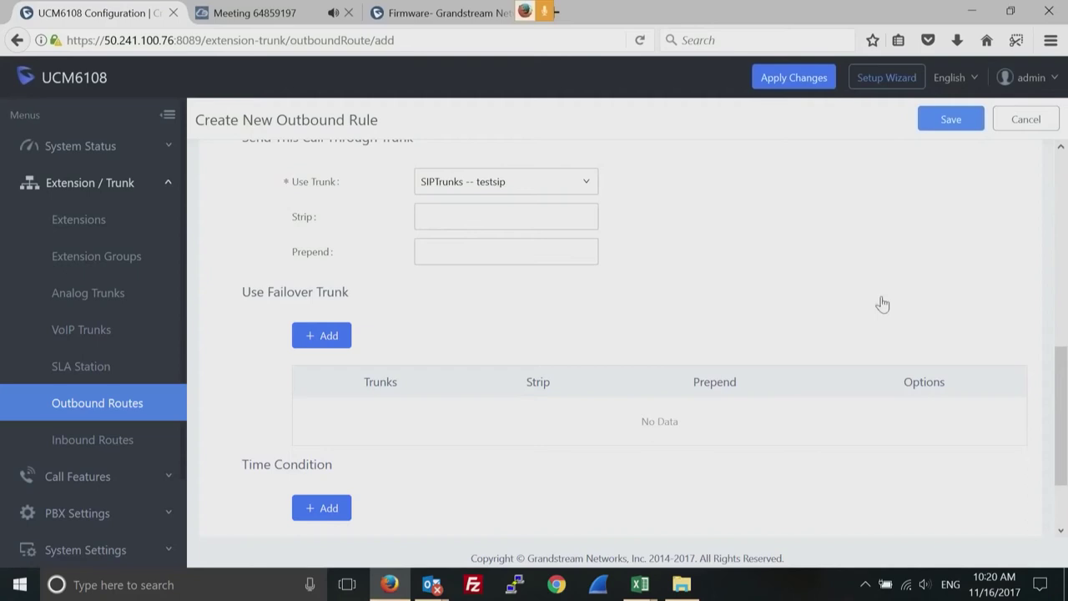
Turn off the call duration limit and save the international rule, confirming the privilege cautions.
left_click(942, 121)
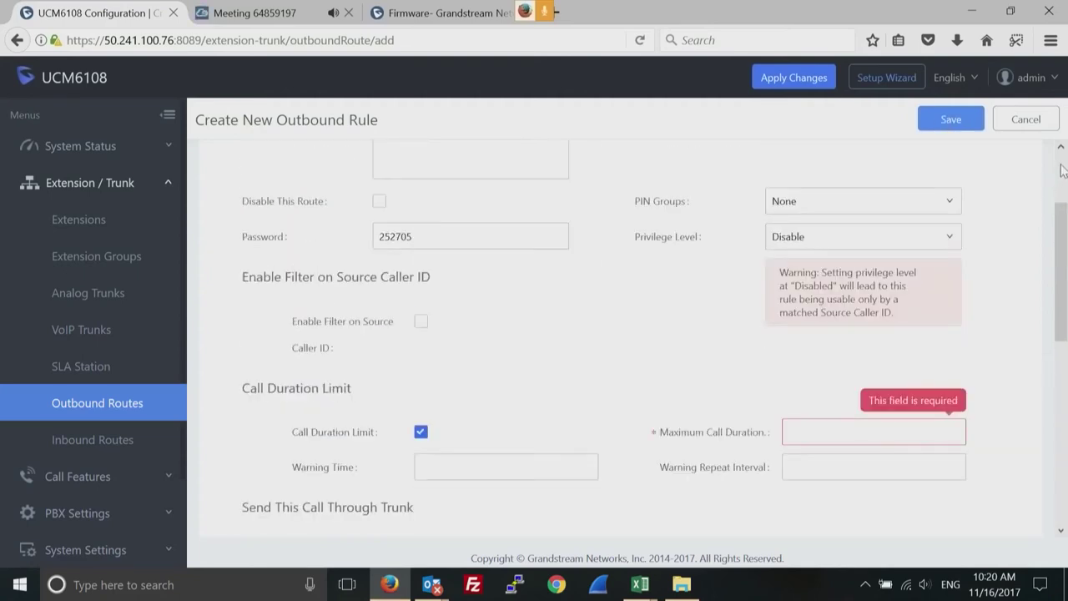
left_click(421, 434)
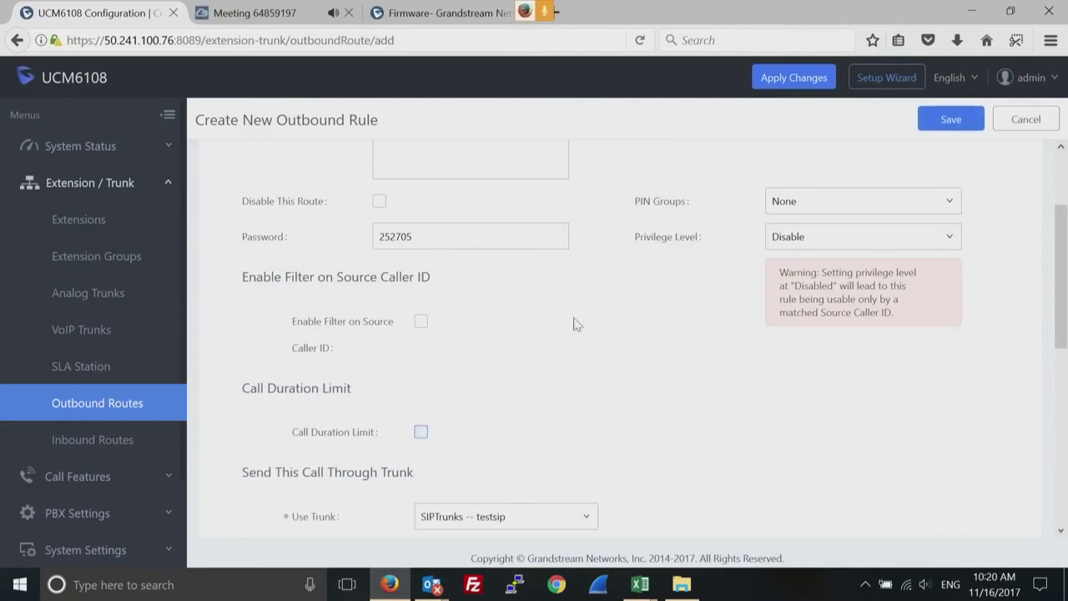
left_click(954, 127)
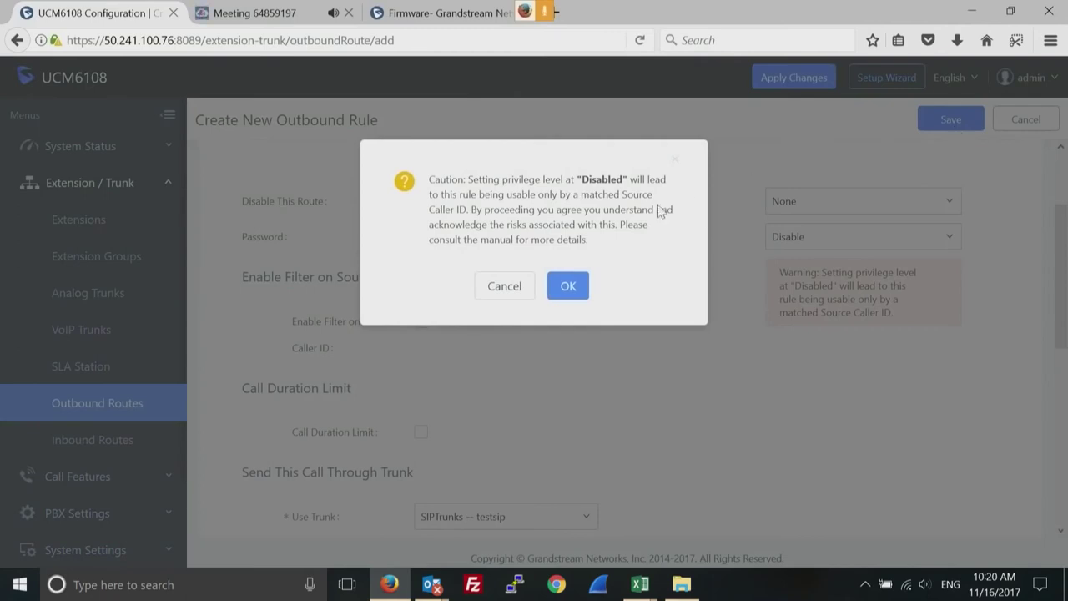
left_click(576, 287)
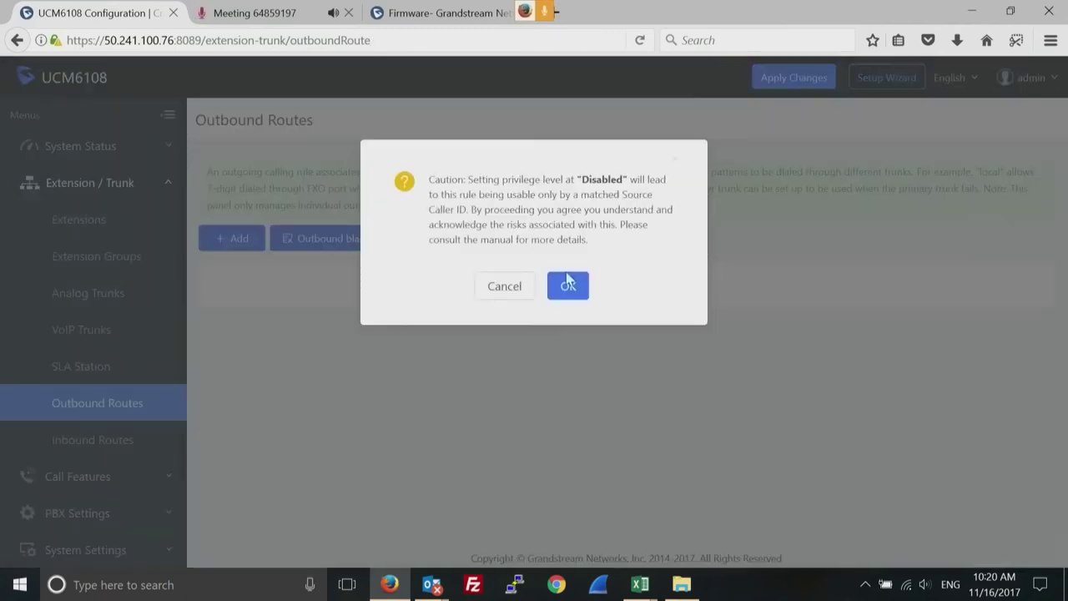
left_click(569, 282)
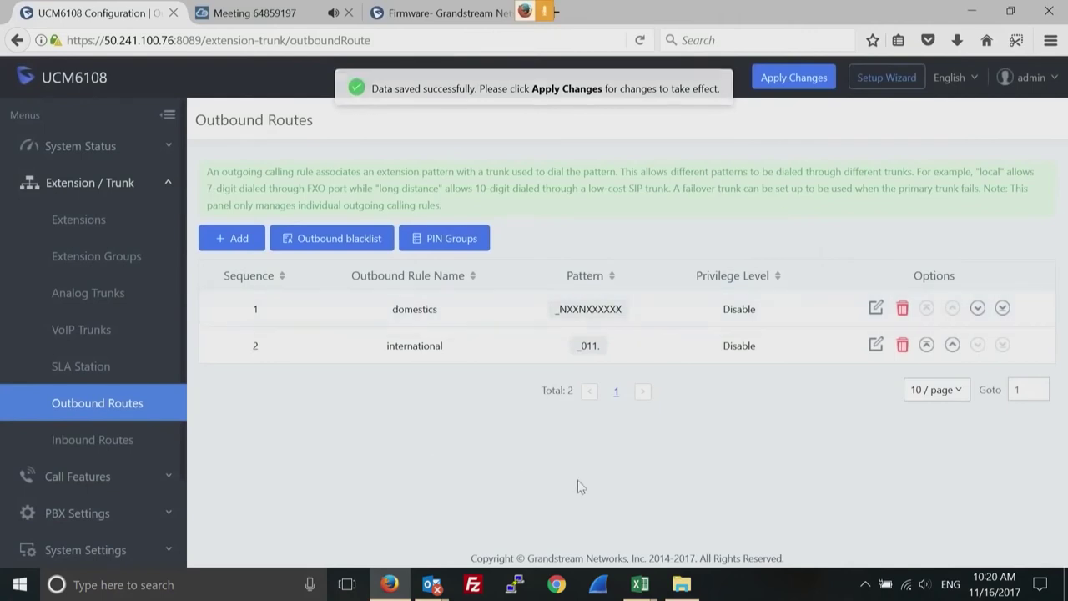
Go to Extension / Trunk > Inbound Routes.
left_click(93, 443)
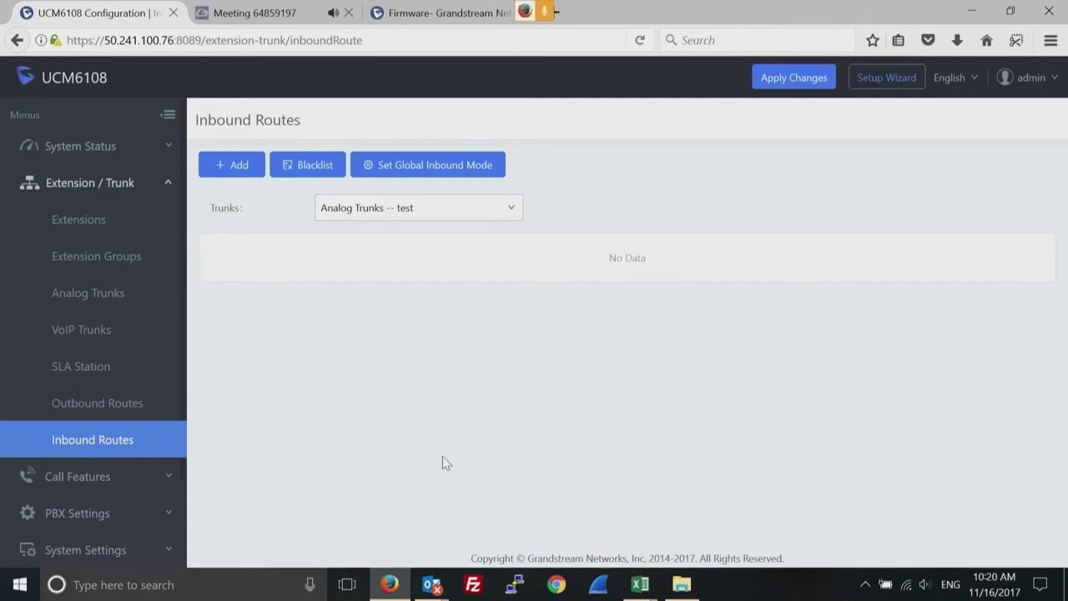
Open the Create New Inbound Rule form for the AnalogTrunks -- test trunk.
left_click(238, 167)
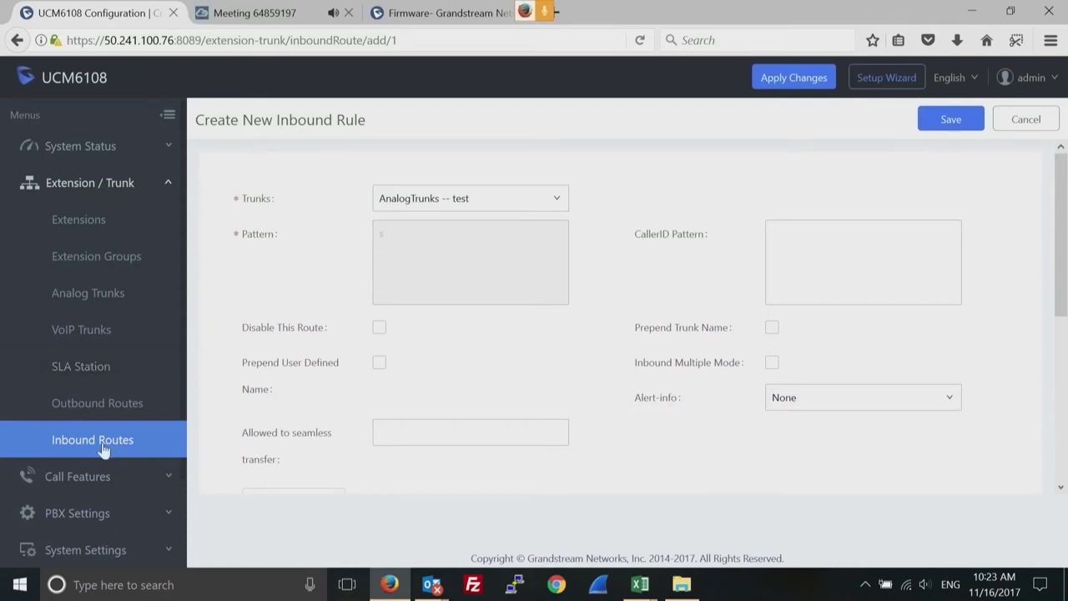
Set the inbound rule's default destination to extension 1000 instead of the IVR.
mouse_move(269, 443)
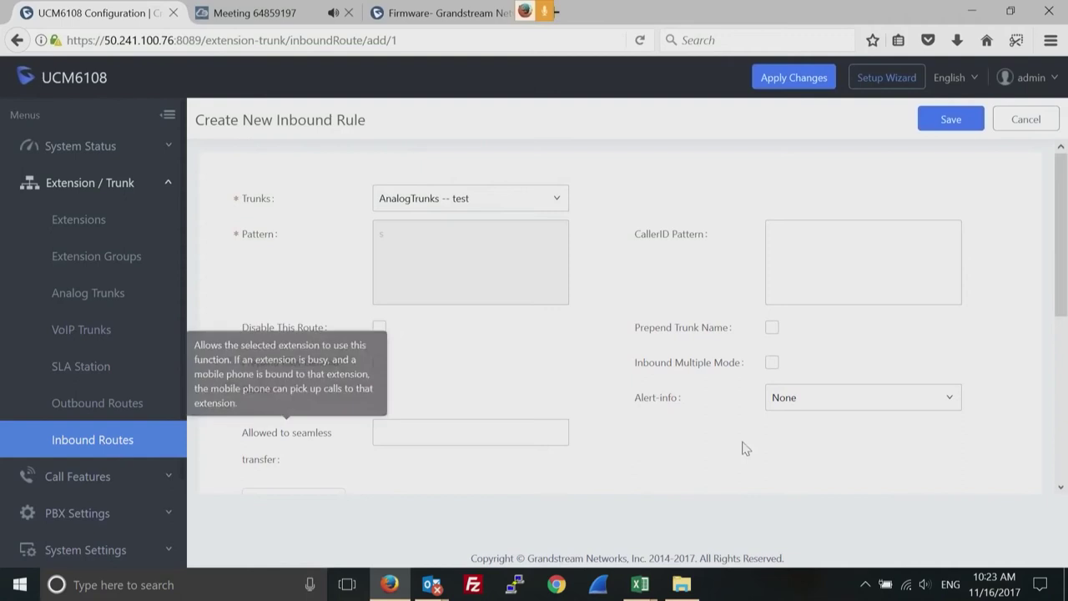
left_click(1062, 487)
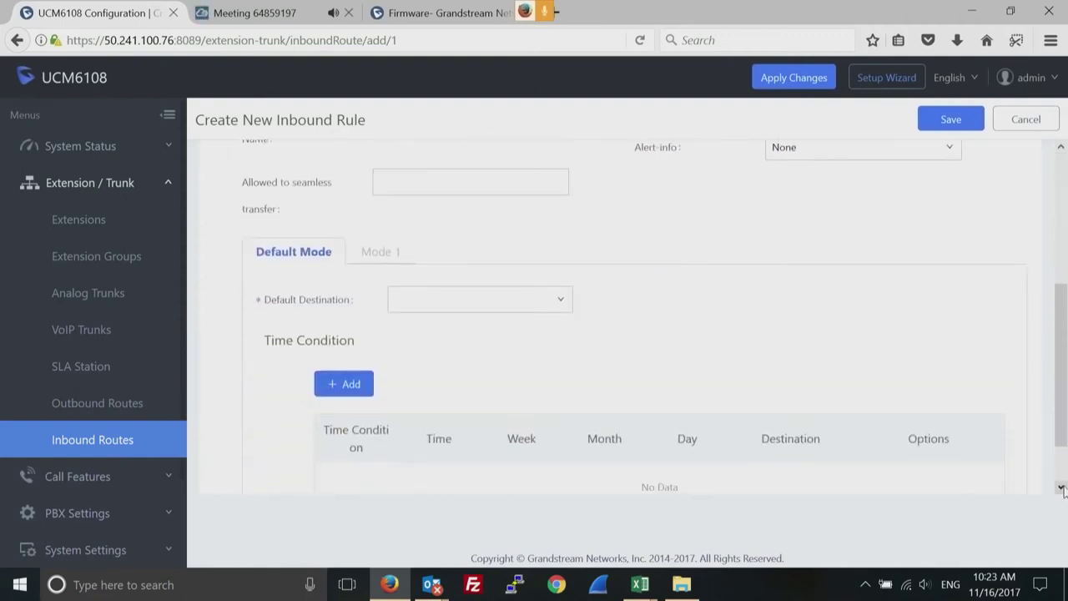
left_click(565, 302)
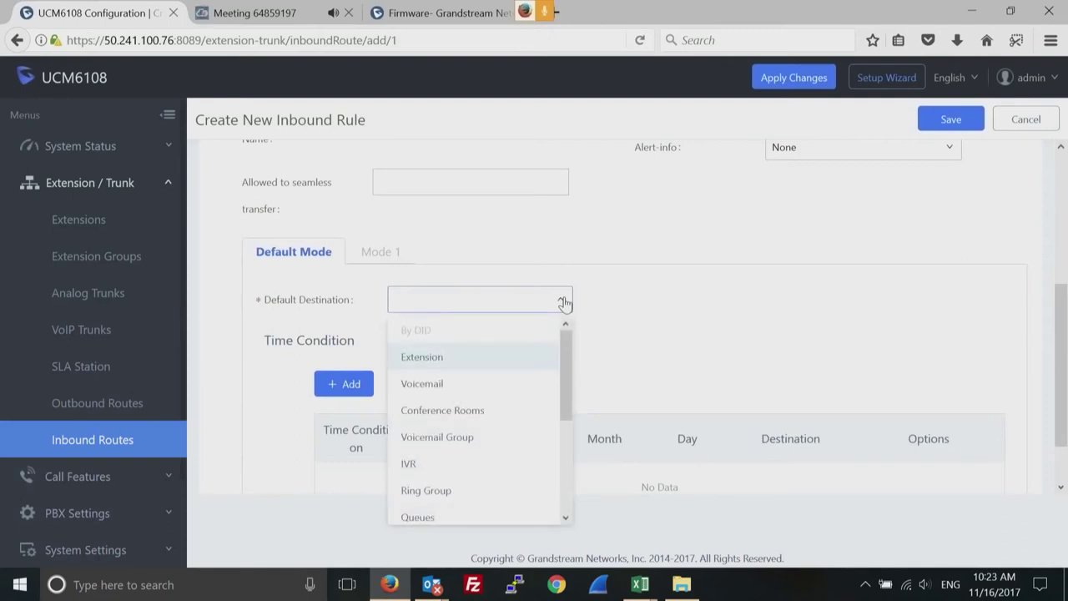
left_click(411, 464)
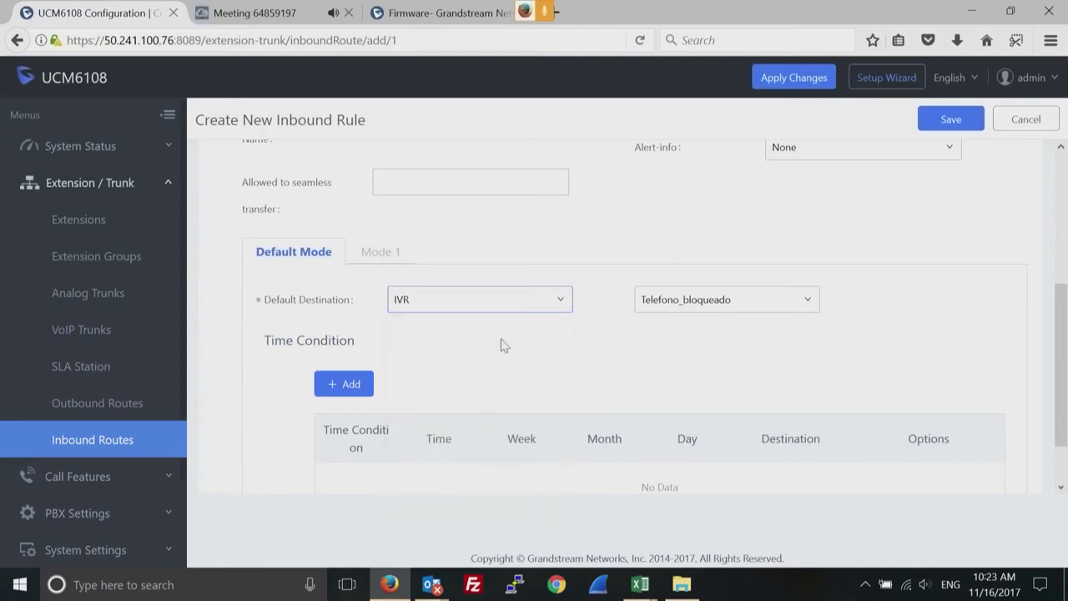
left_click(559, 307)
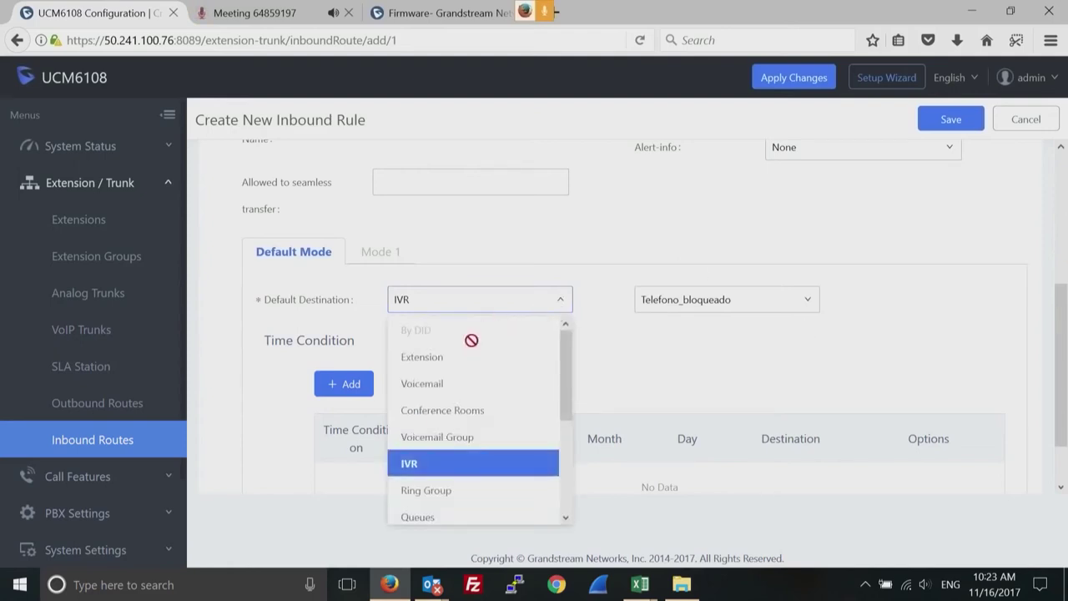
left_click(453, 359)
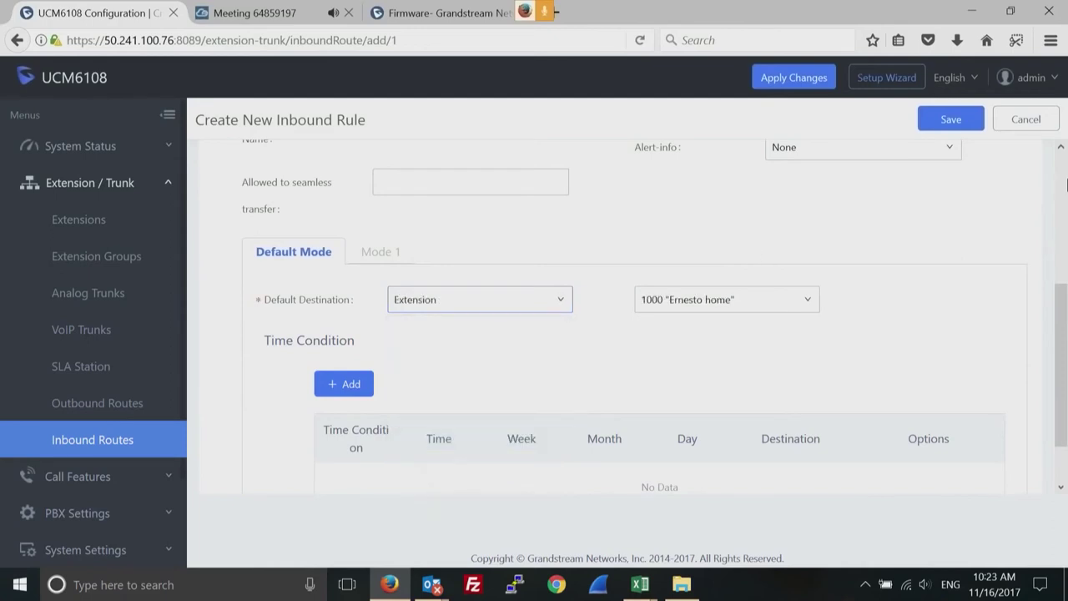
left_click(1061, 177)
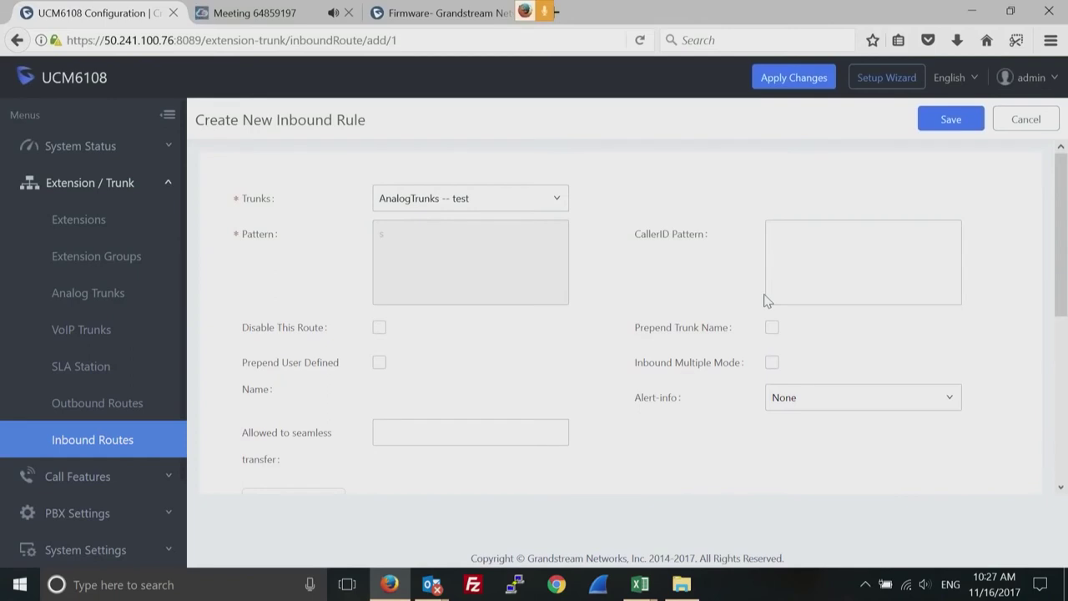
Return to Manage Extensions and tick the checkbox for extension 1001.
left_click(77, 236)
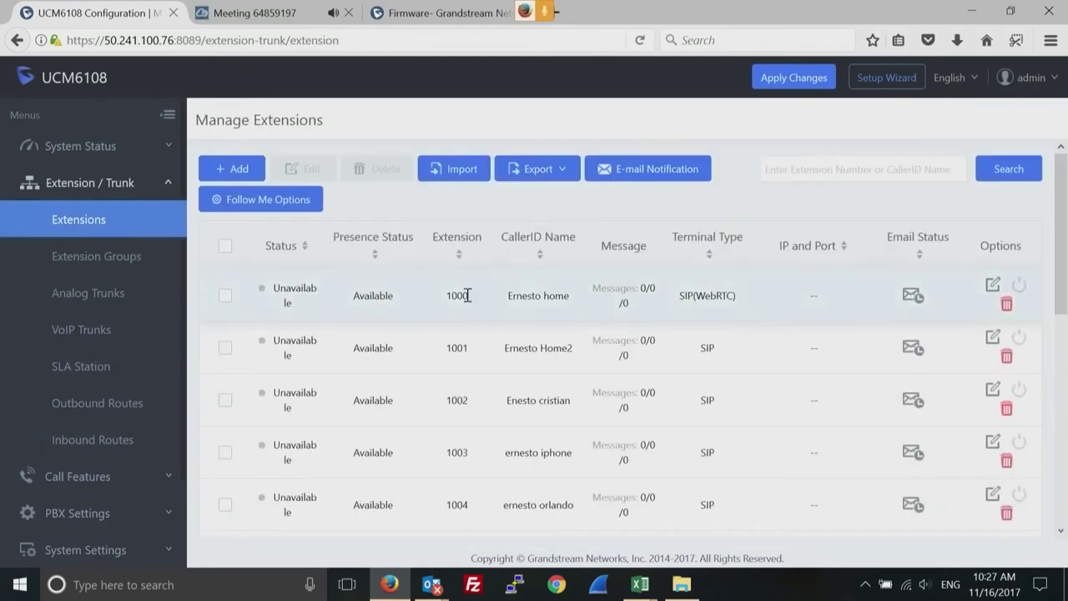
double_click(460, 349)
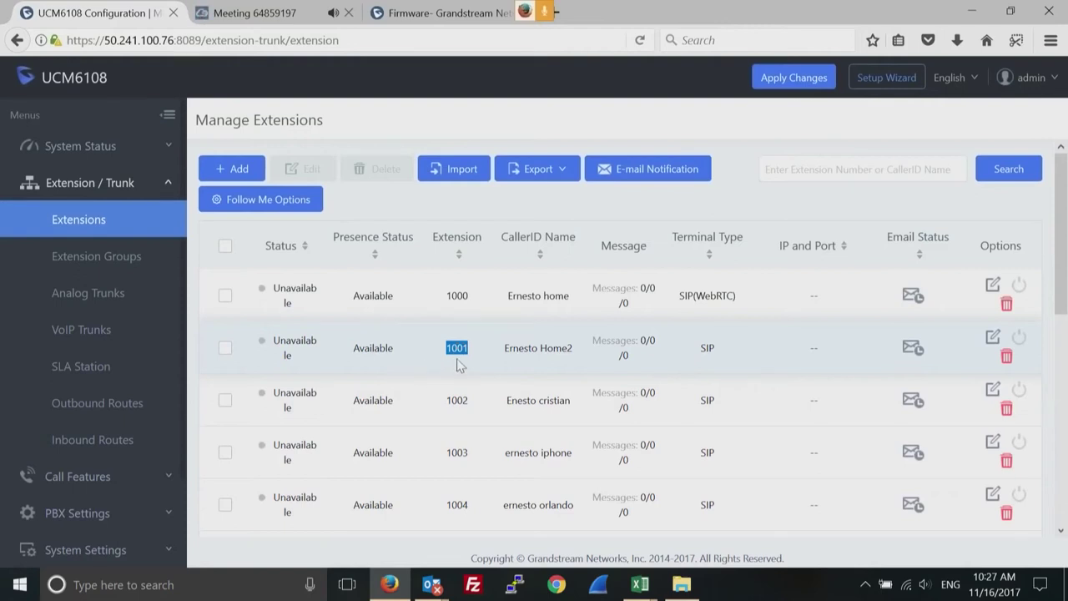
left_click(224, 348)
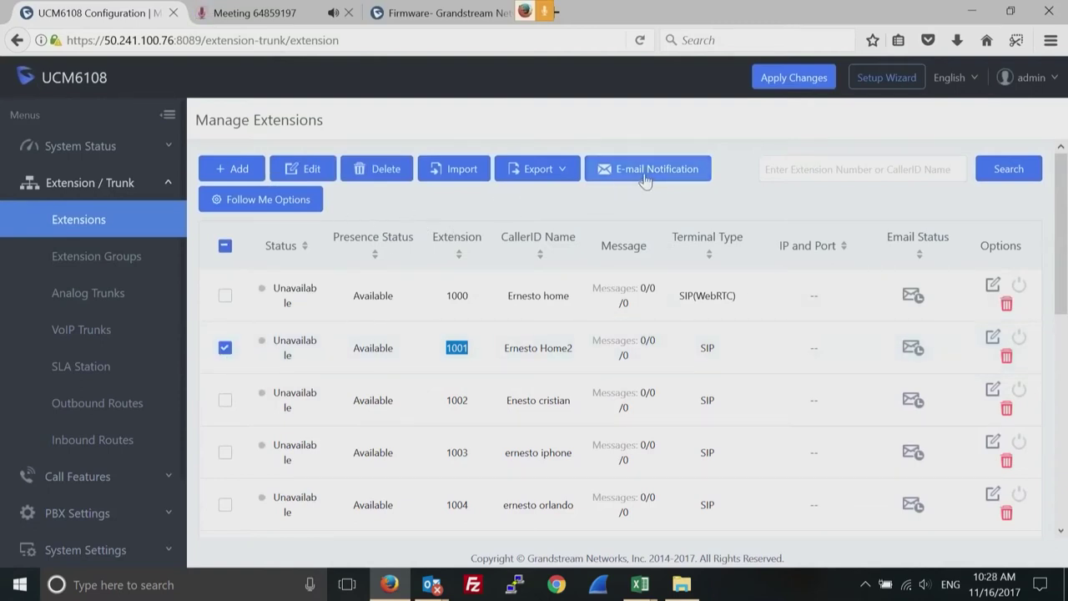
Set the Windows speaker volume to 0, then return to the browser.
left_click(924, 585)
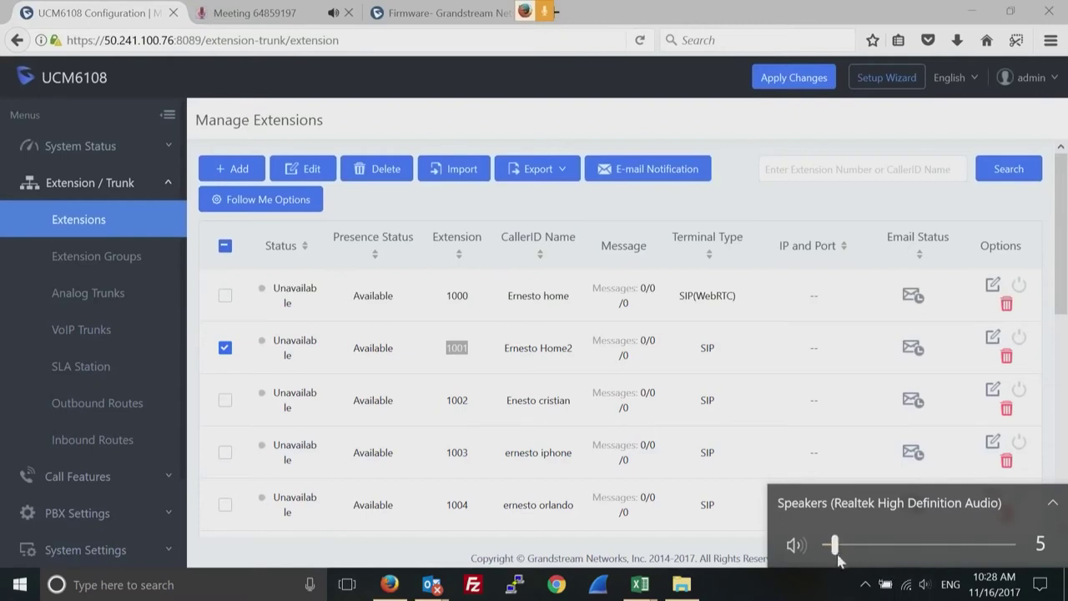
left_click_drag(832, 545, 826, 546)
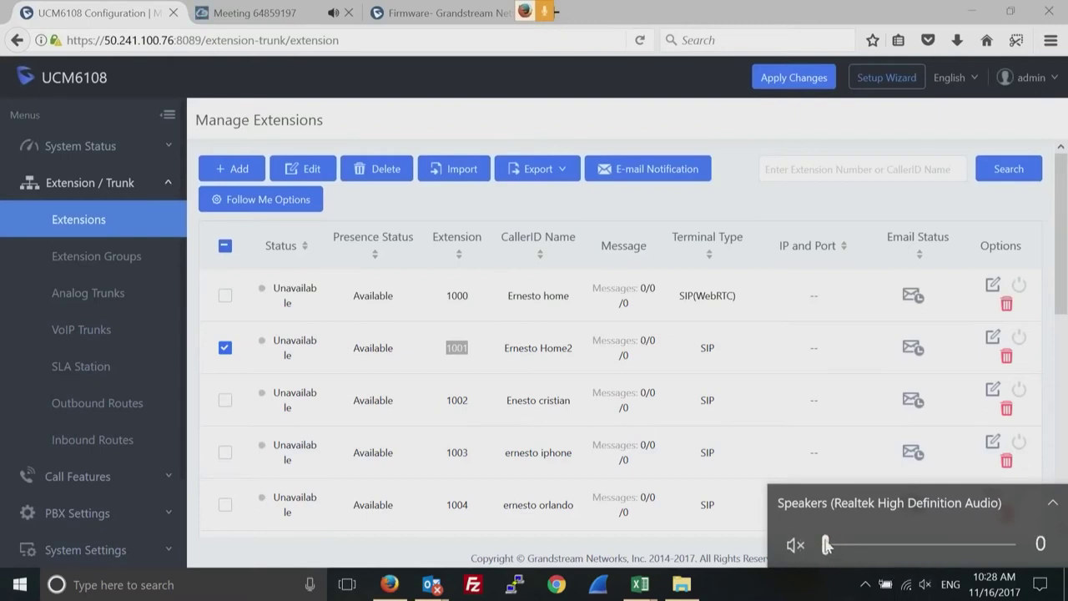
left_click(785, 121)
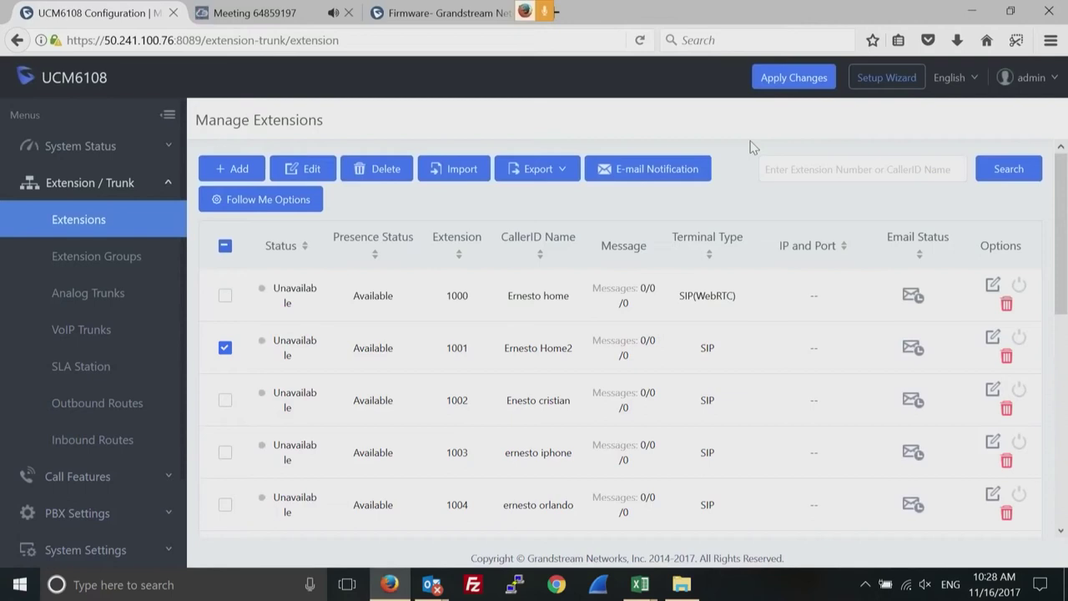
Highlight extension 1001's caller name, then load the Inbound Routes page.
double_click(517, 349)
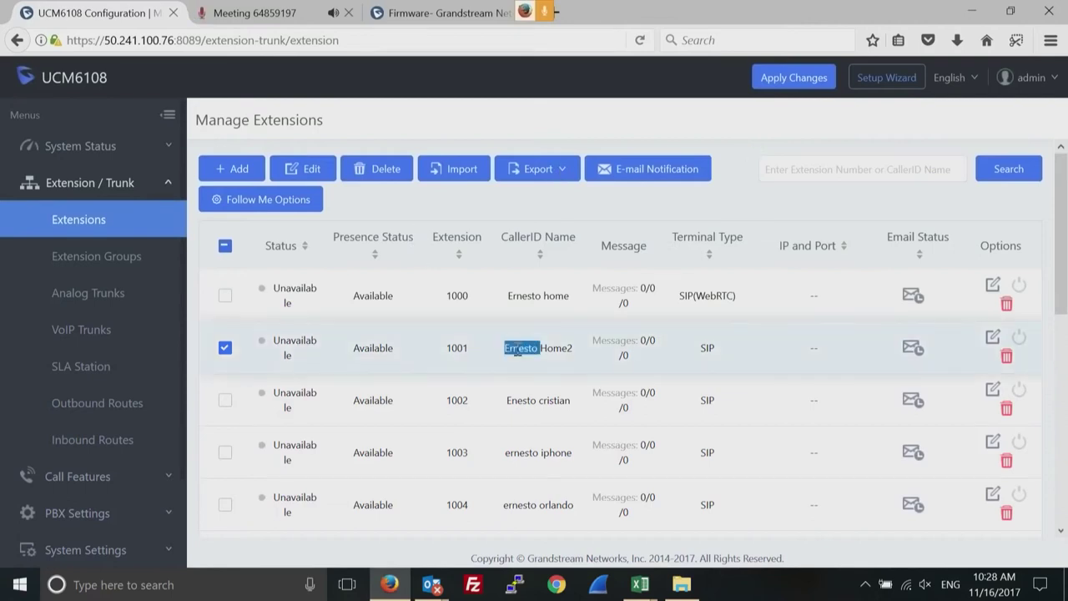
double_click(459, 347)
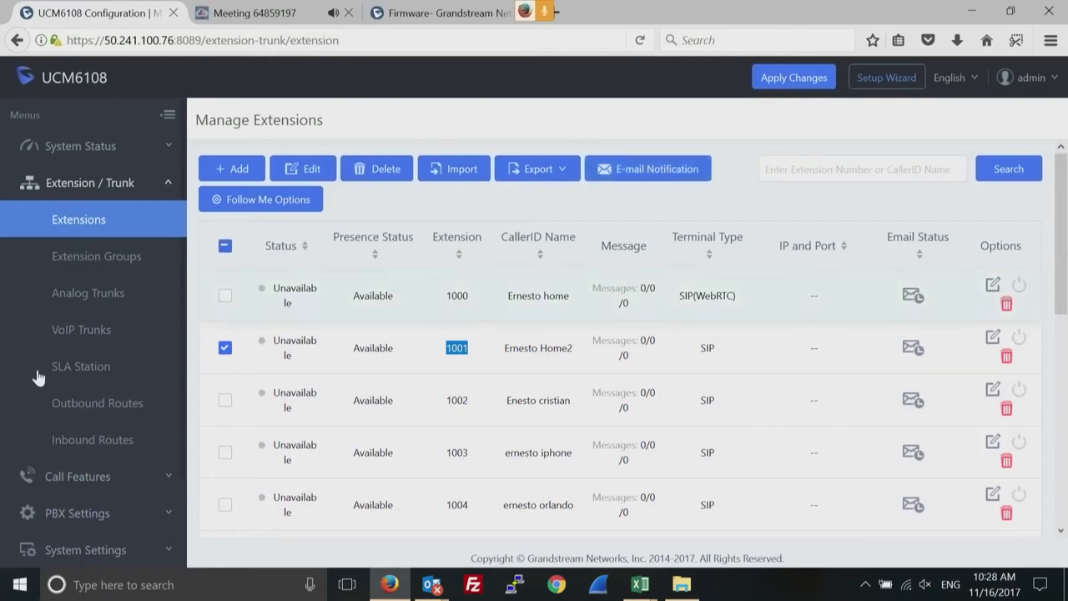
left_click(79, 443)
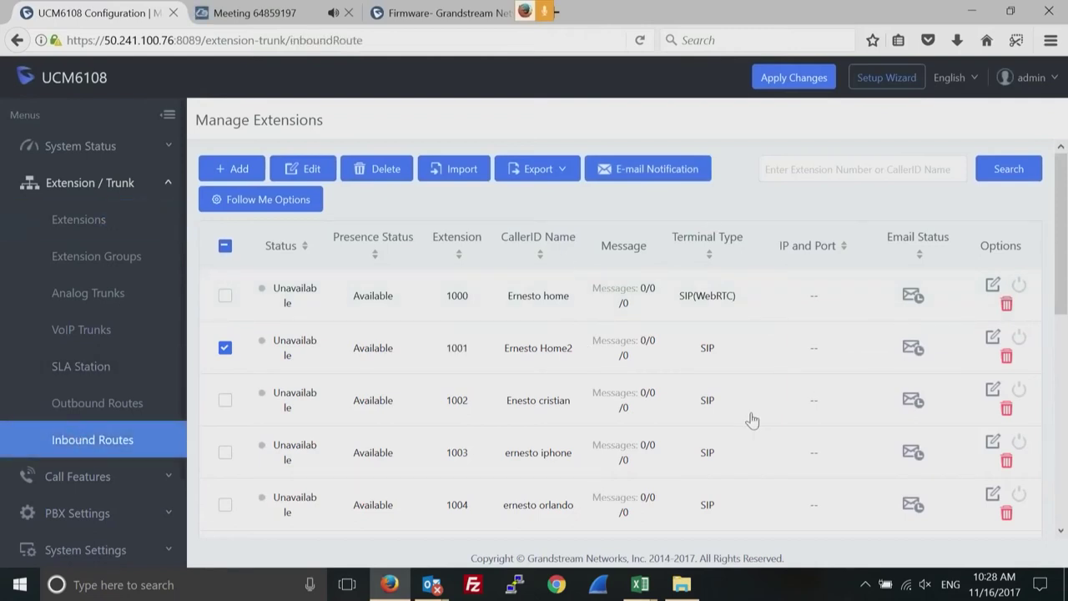
left_click(92, 441)
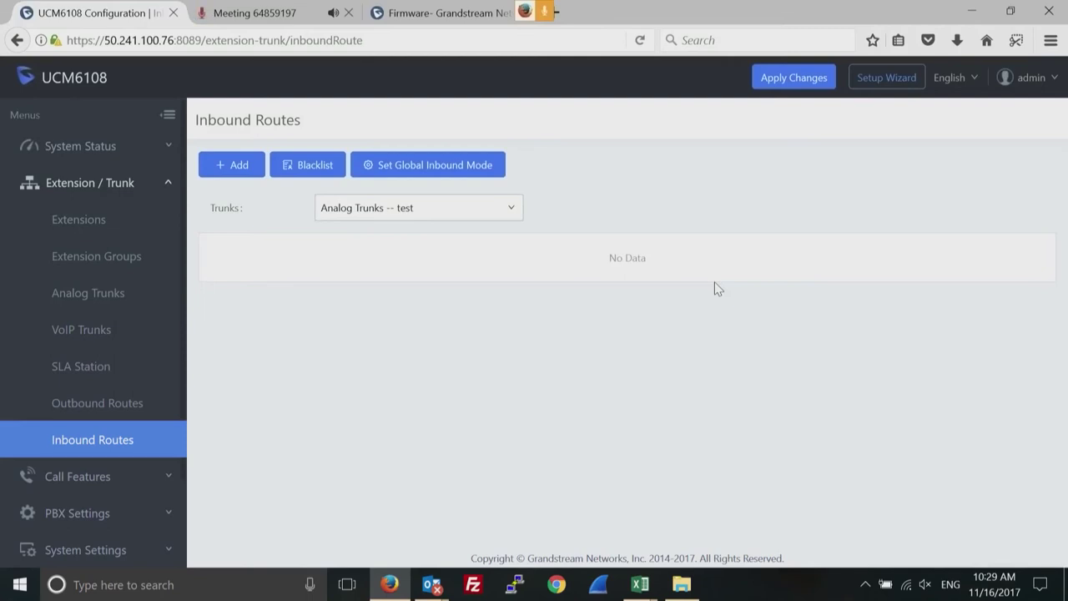
Keep Analog Trunks -- test as the trunk and start a new inbound rule.
left_click(513, 211)
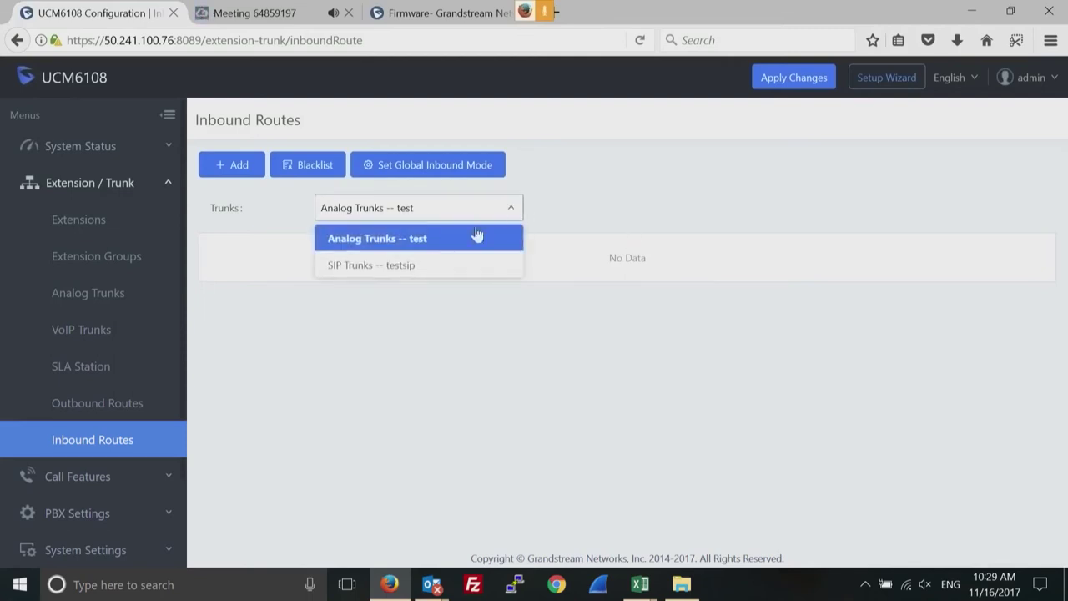
left_click(411, 240)
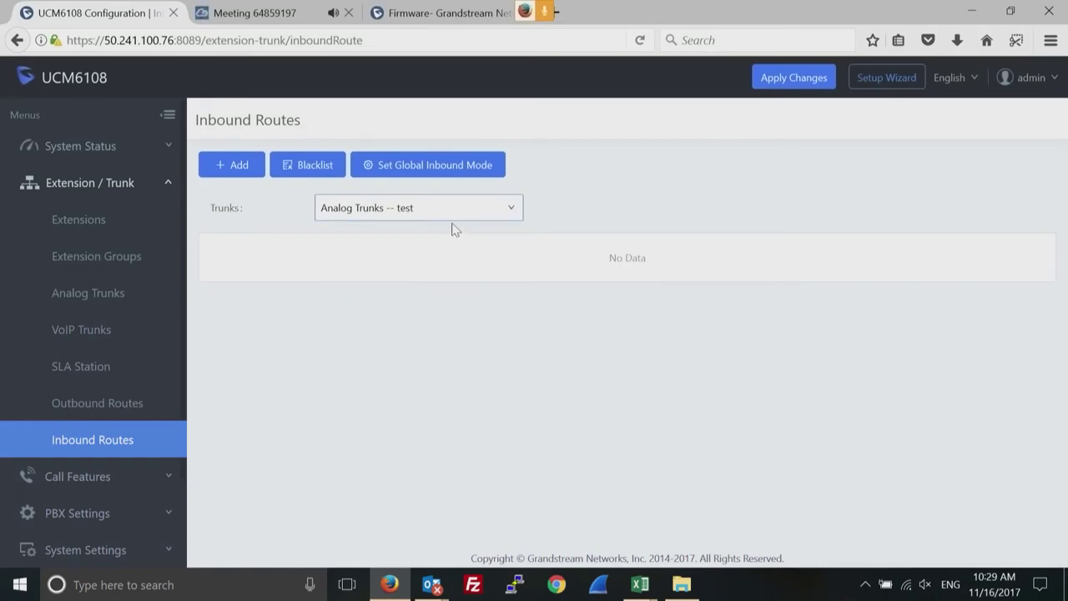
left_click(235, 167)
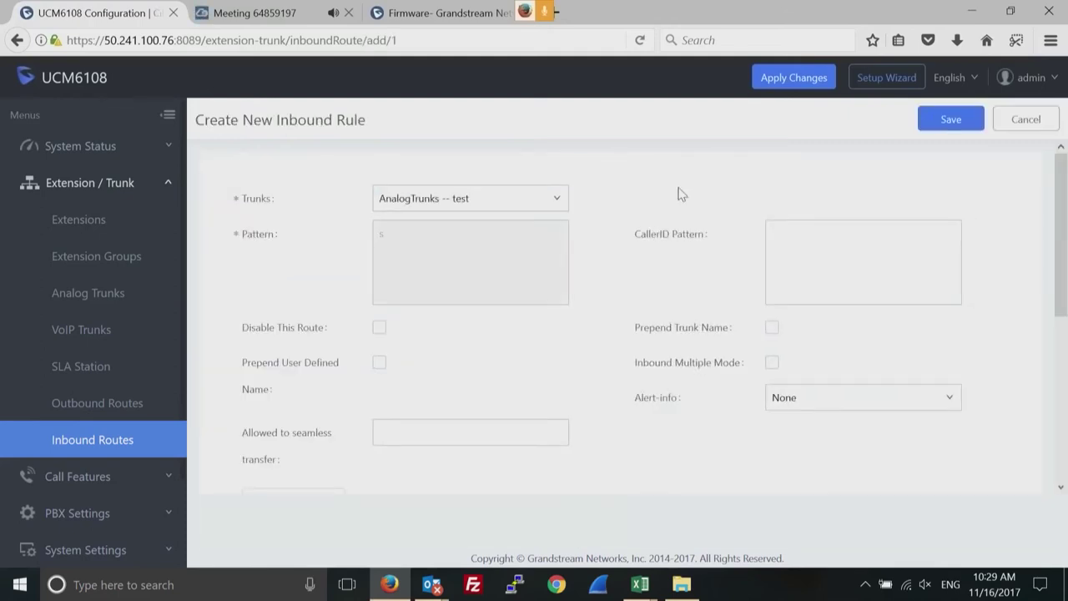
After trying IVR and ring group, set the default destination to extension 1002.
left_click_drag(1058, 248, 1060, 368)
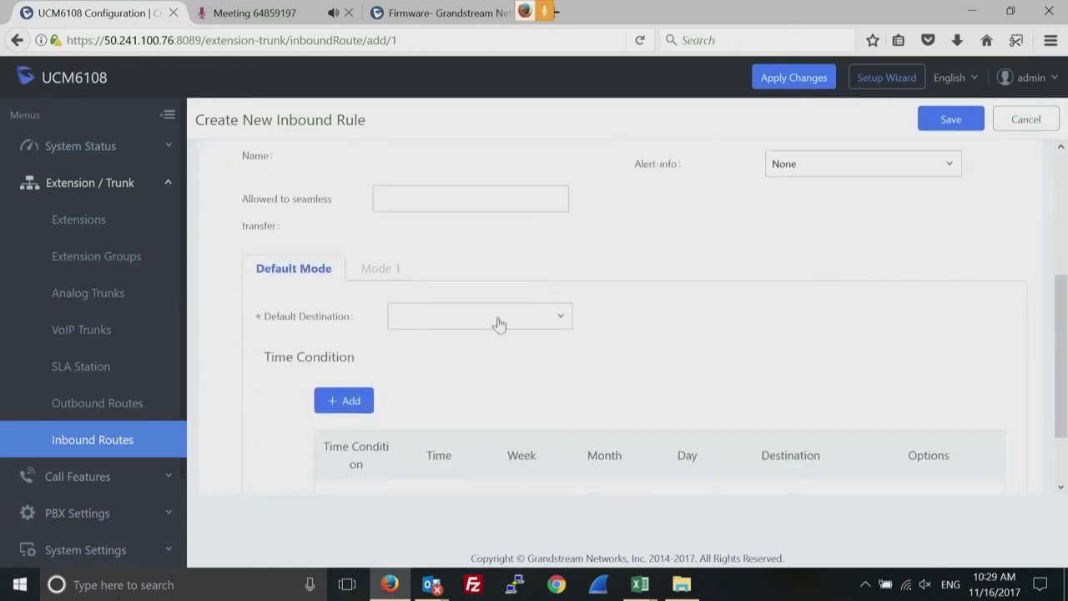
left_click(560, 314)
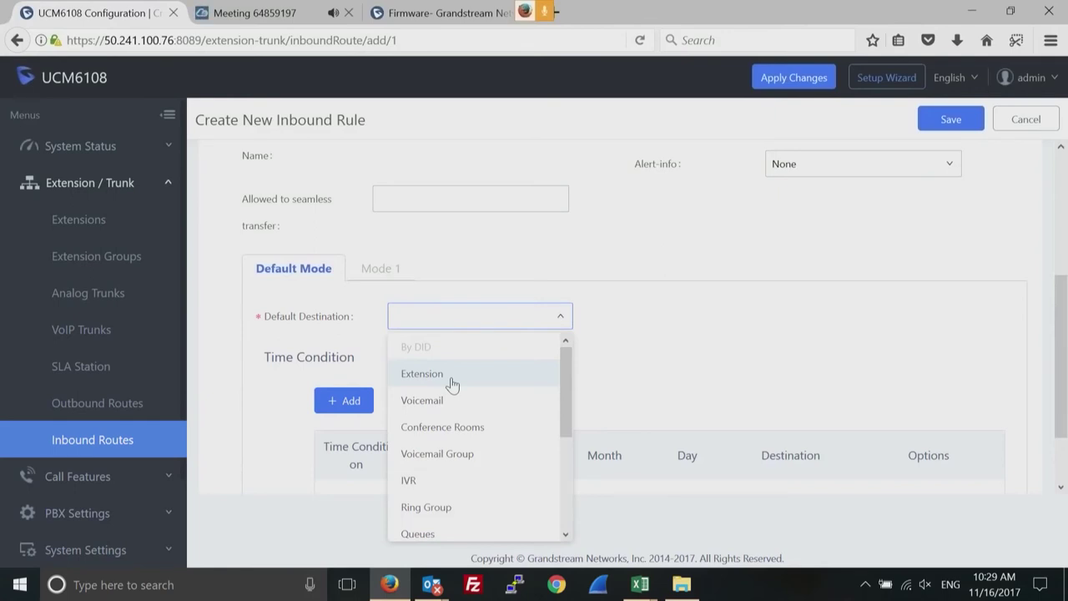
left_click(410, 488)
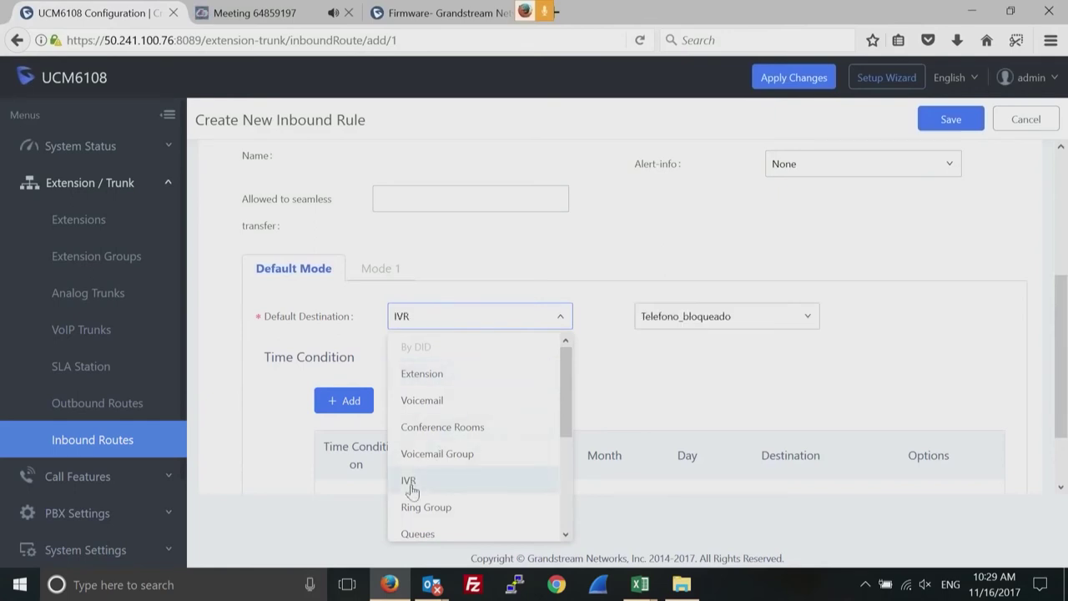
left_click(808, 324)
left_click(876, 316)
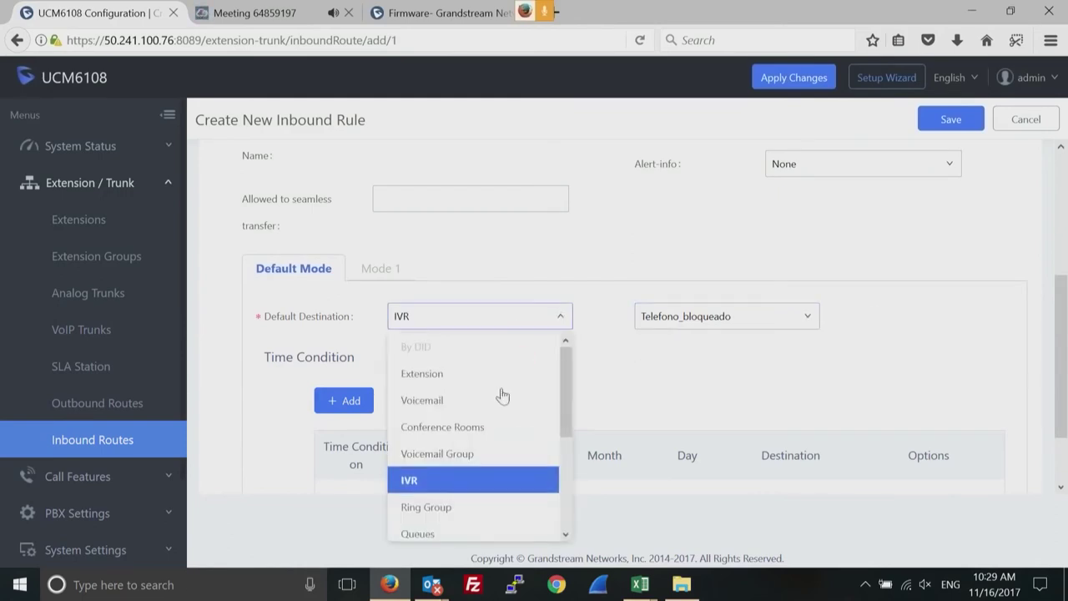
left_click(453, 508)
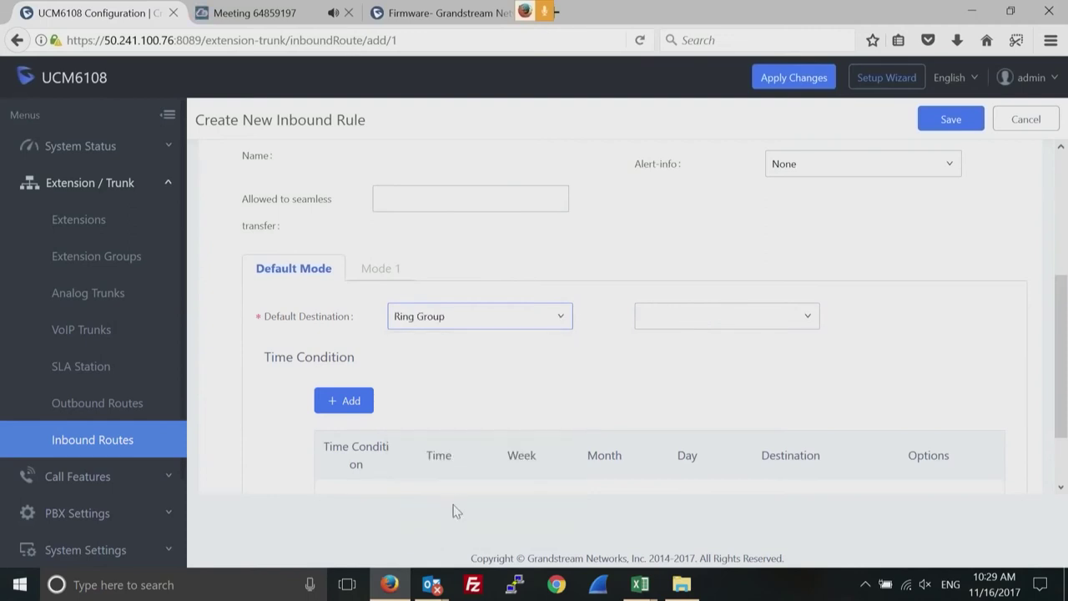
left_click(543, 327)
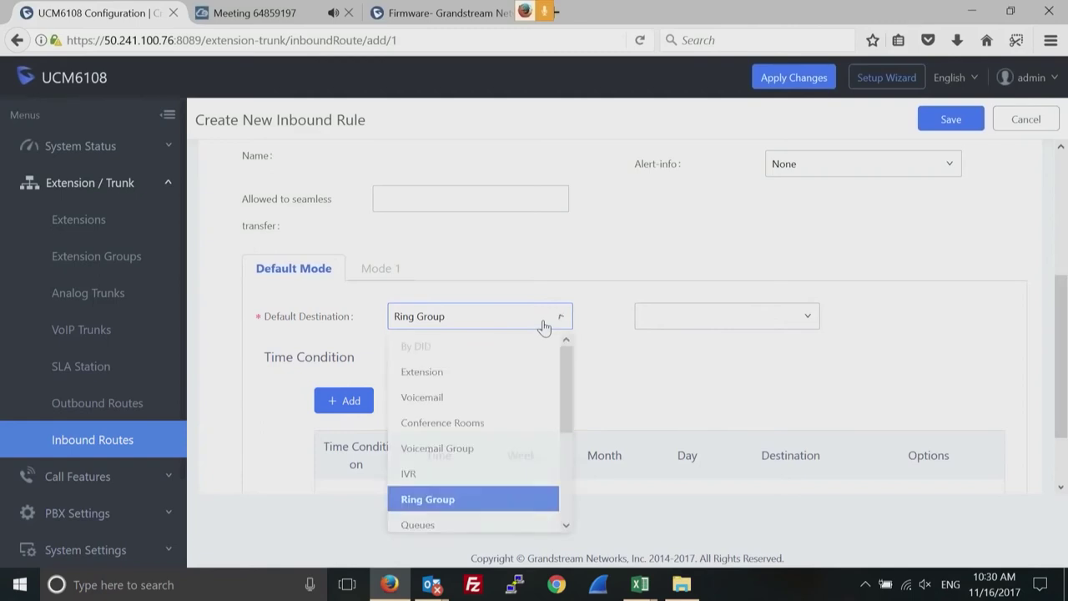
left_click(423, 375)
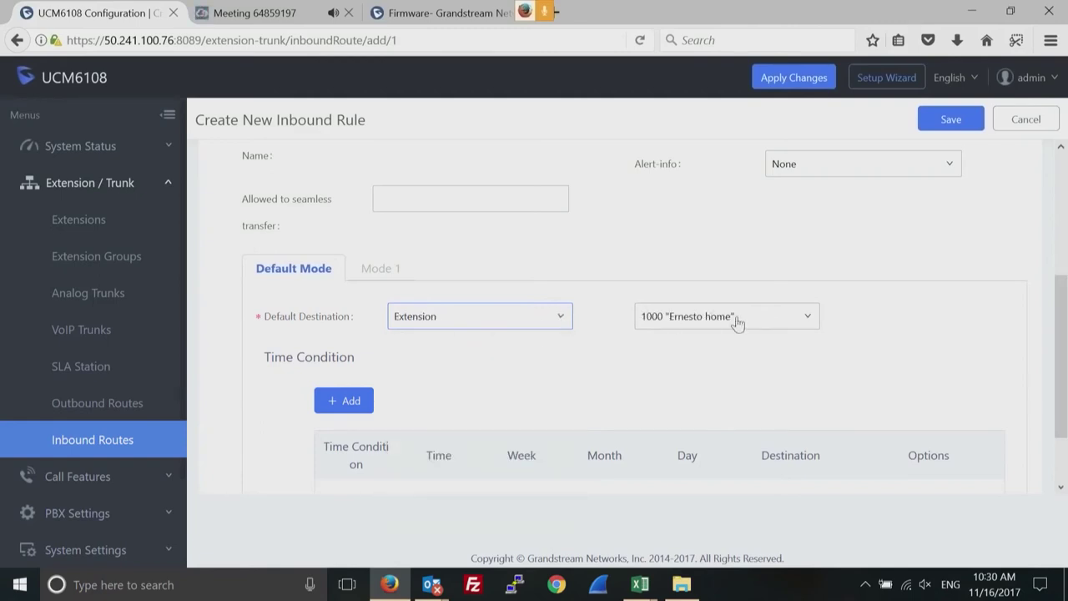
left_click(802, 320)
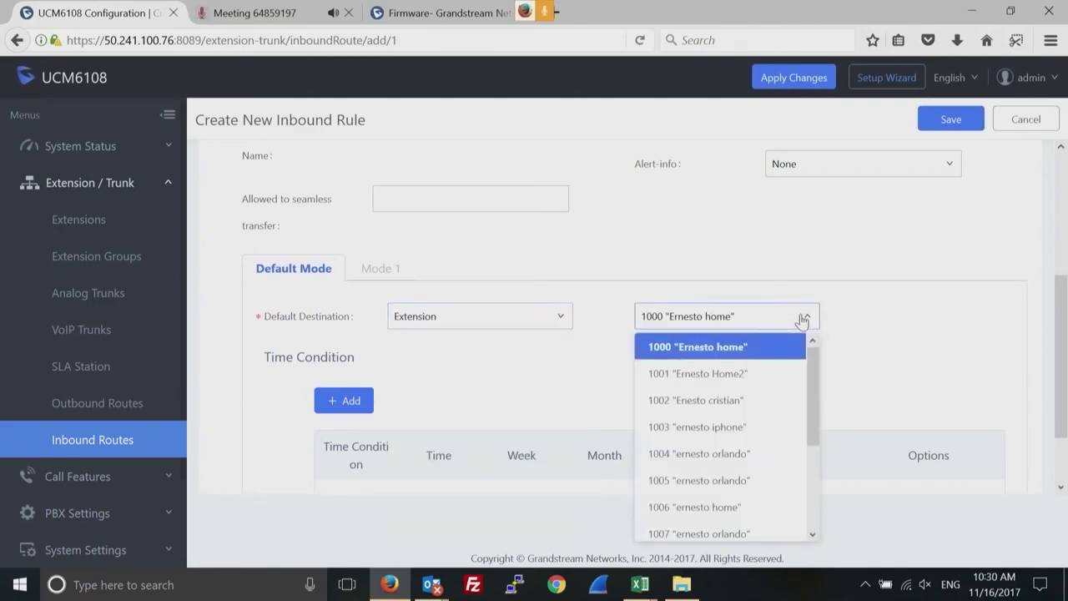
left_click(743, 405)
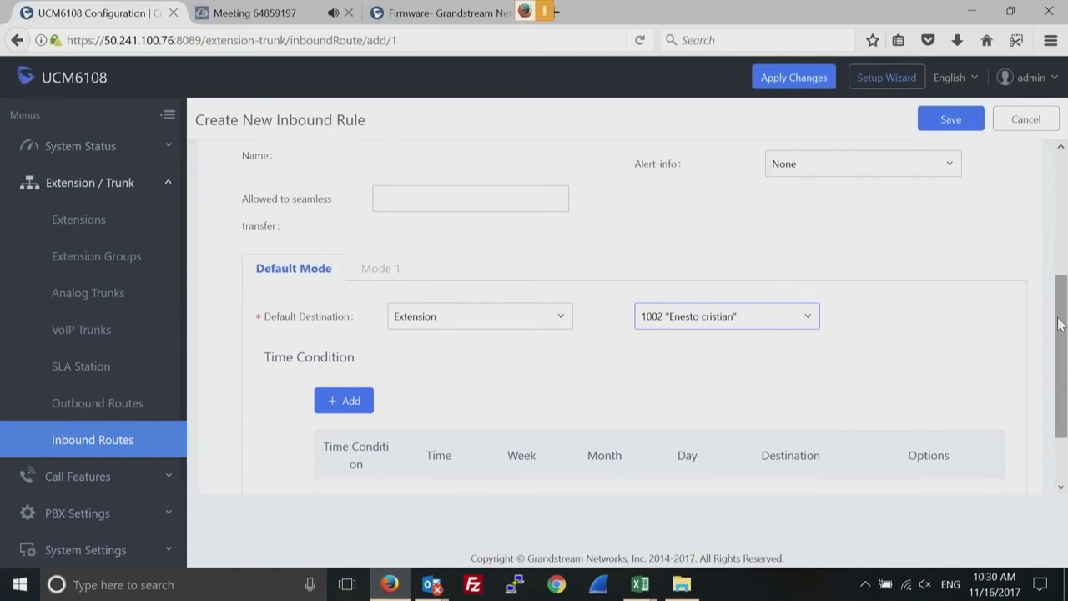
Switch the rule's default destination from extension 1002 to IVR Telefono_bloqueado.
scroll(1062, 160, "up", 3)
scroll(1063, 161, "up", 1)
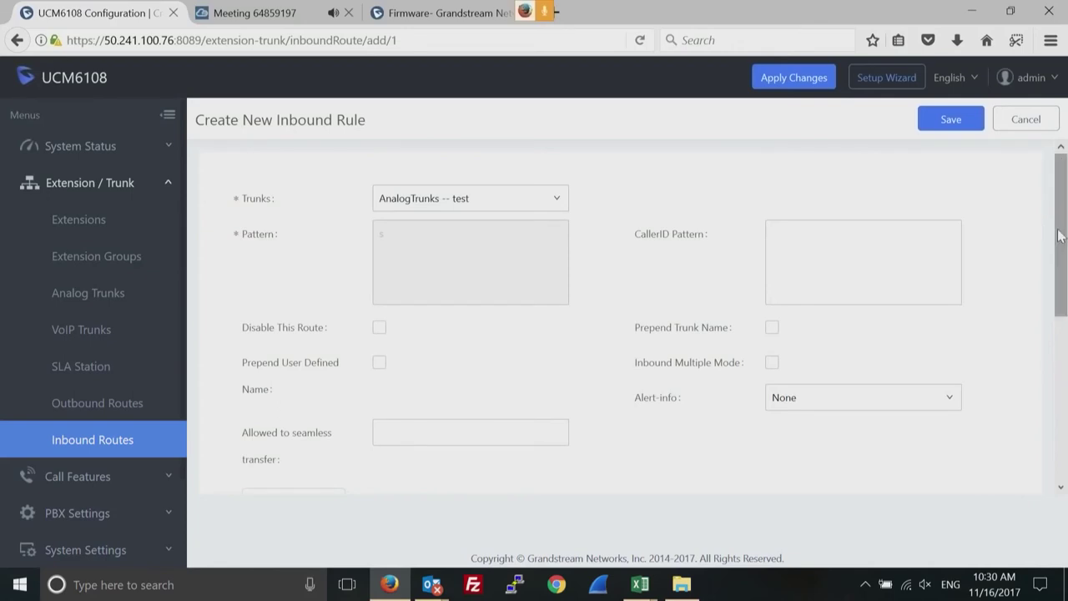
scroll(1058, 282, "down", 1)
scroll(1058, 282, "down", 3)
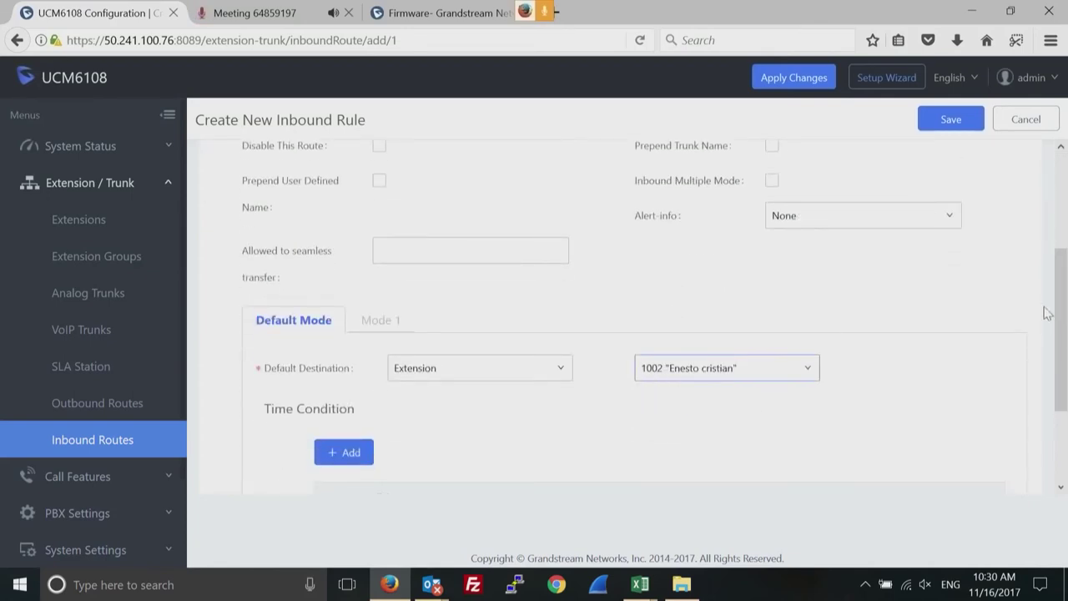
left_click(549, 370)
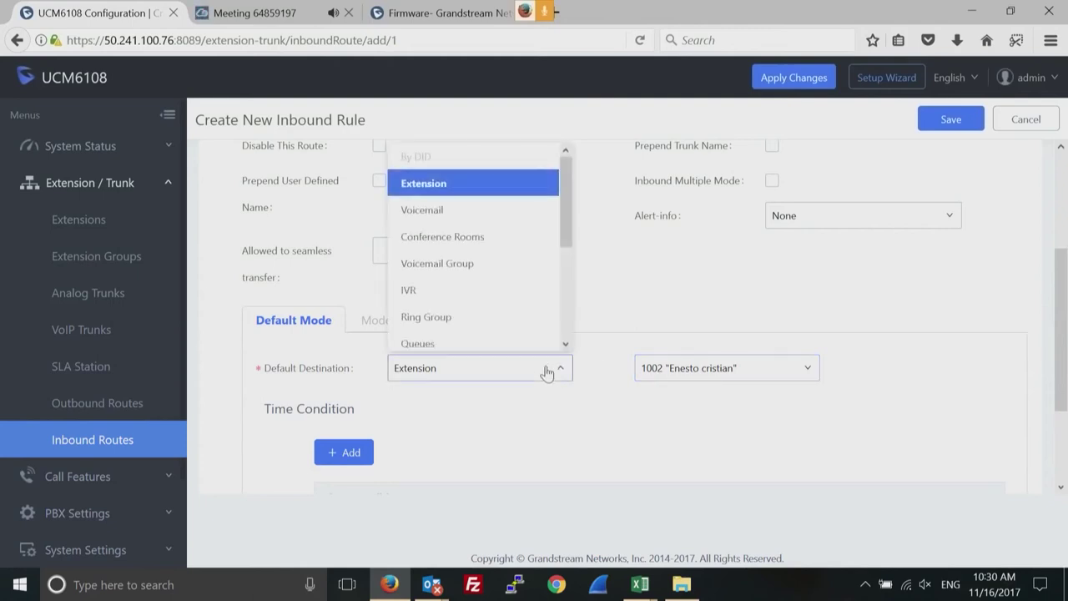
left_click(407, 292)
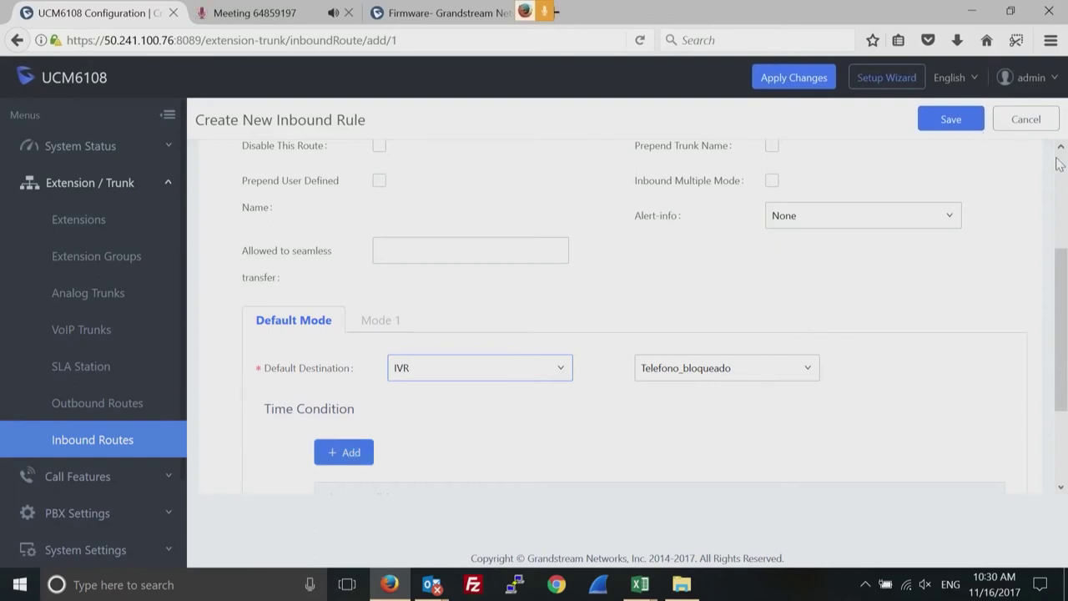
scroll(1061, 163, "up", 3)
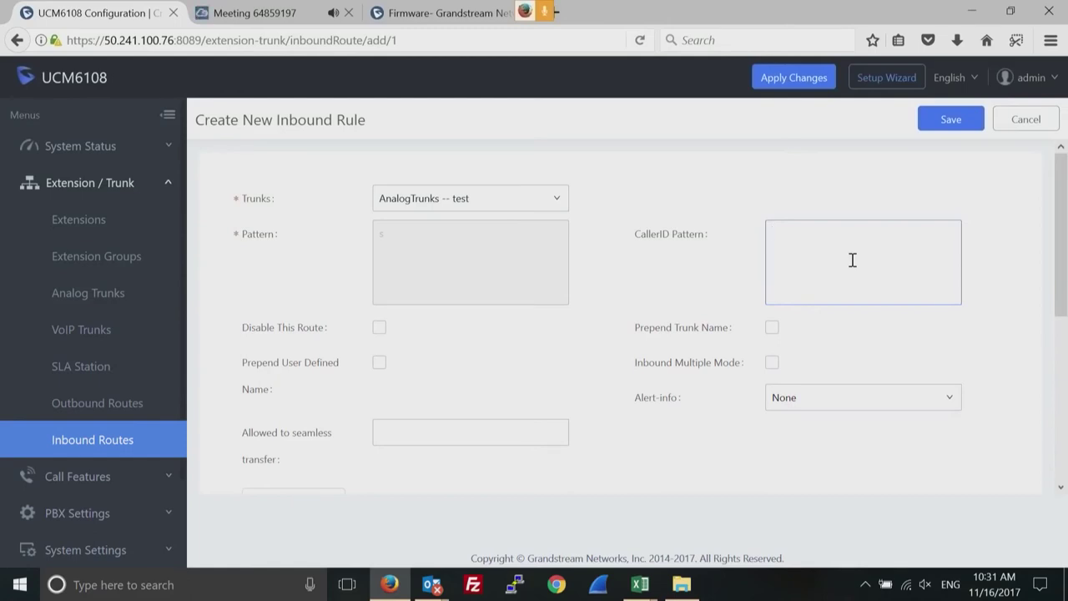
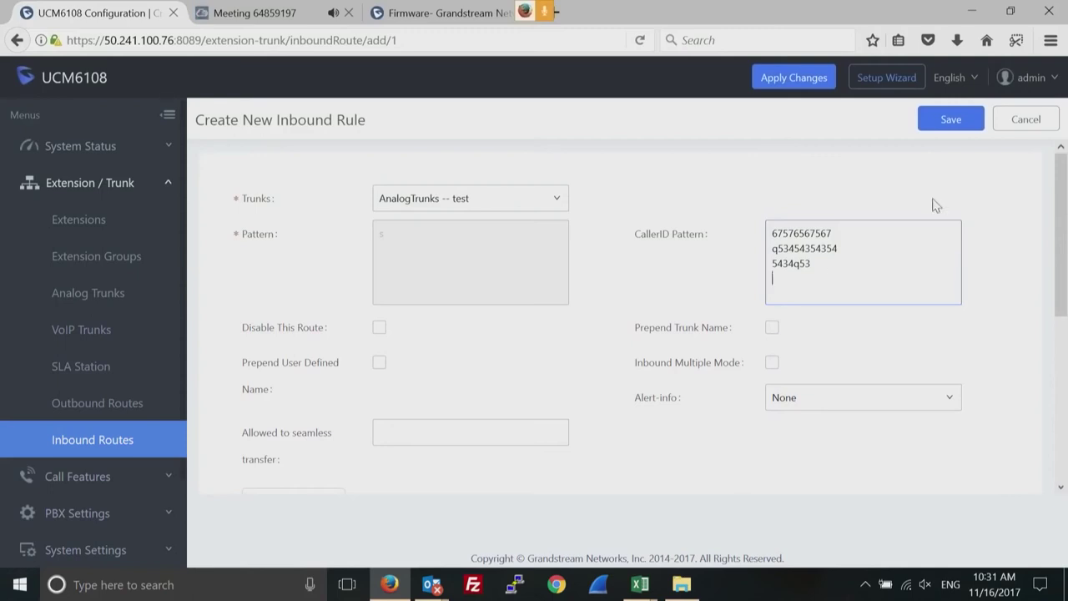
left_click_drag(820, 265, 766, 236)
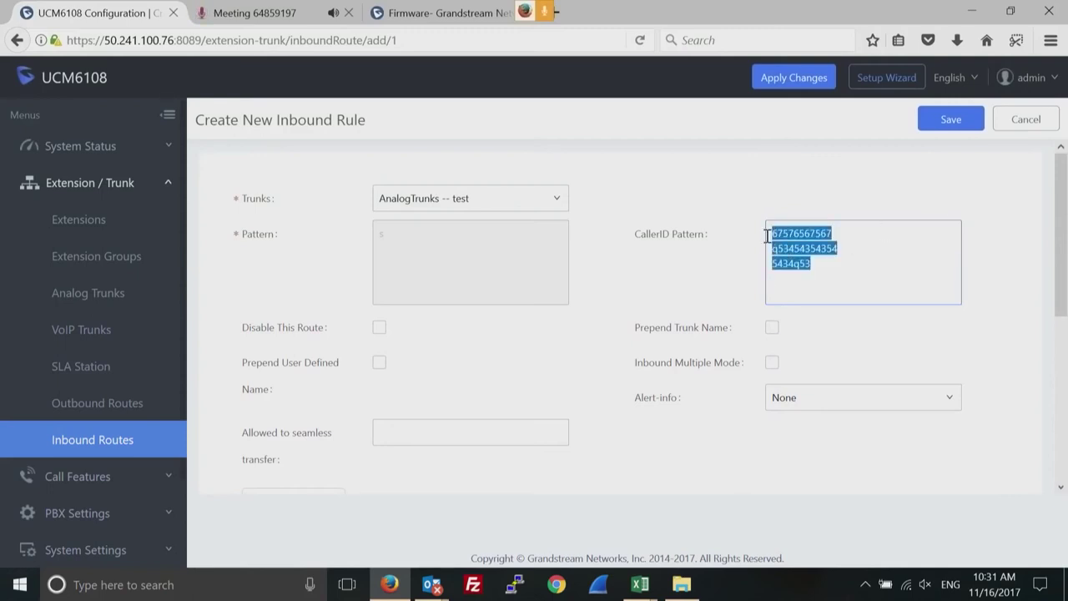
key("BackSpace")
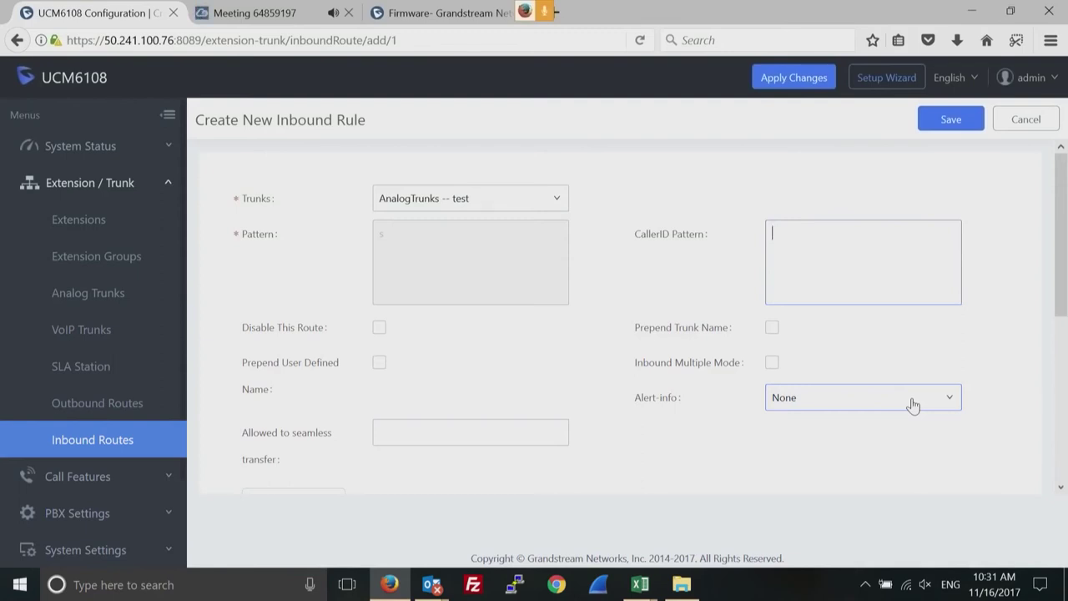
Give the analog-trunk rule the Ring 6 alert-info and save it.
left_click(913, 405)
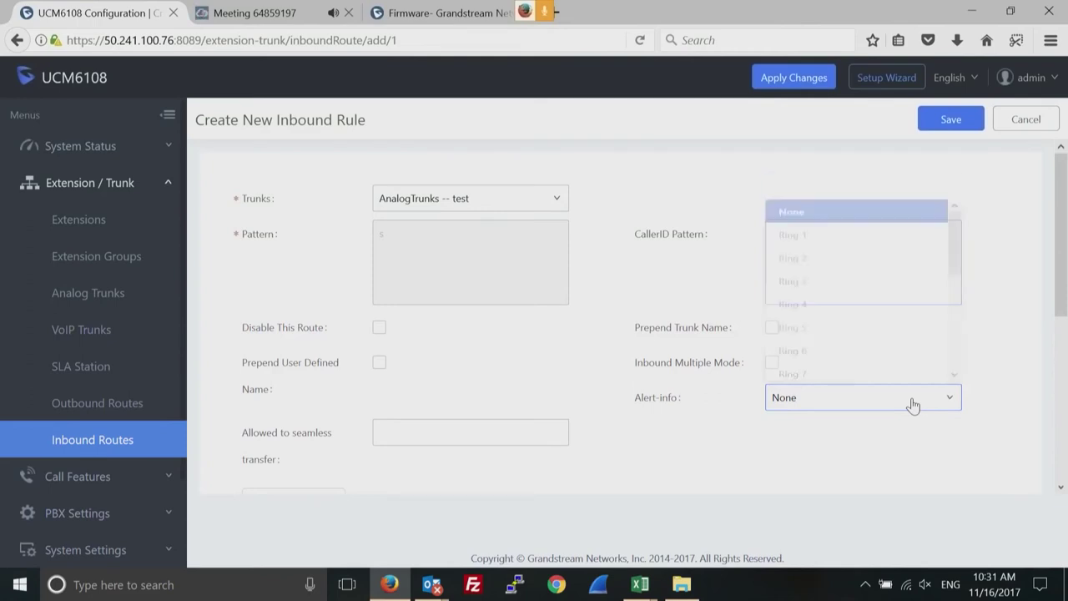
left_click(832, 347)
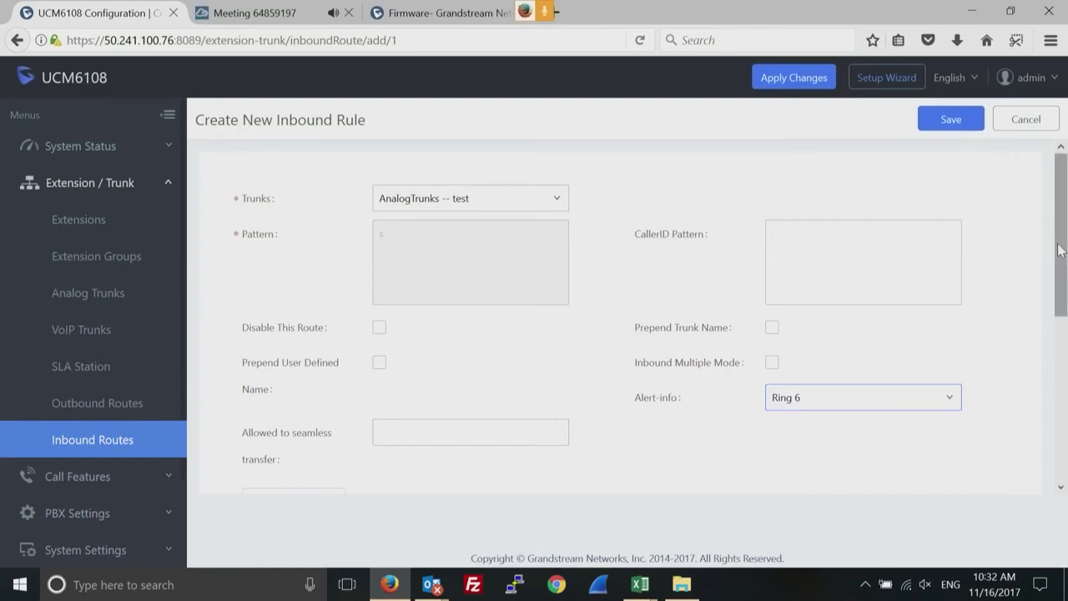
left_click(951, 121)
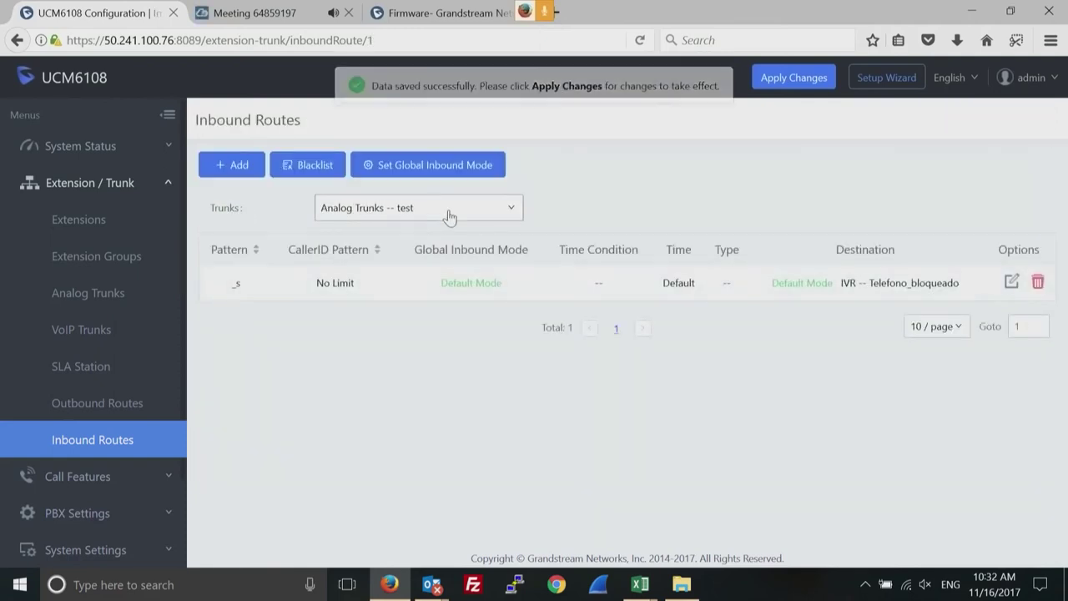
For SIP Trunks -- testsip, start a new inbound rule with pattern 5556677.
left_click(448, 213)
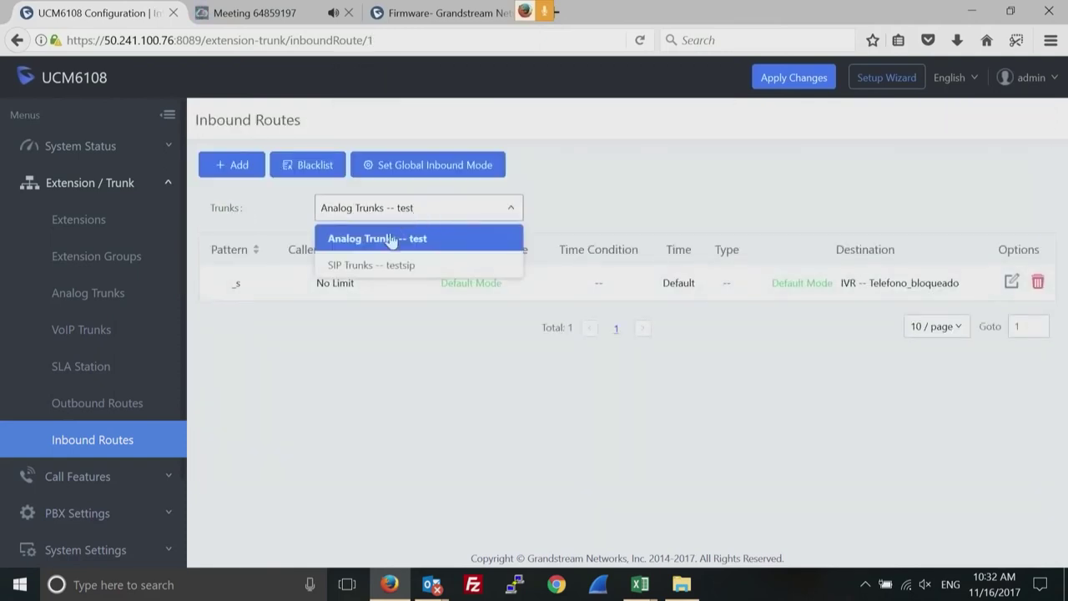
left_click(352, 265)
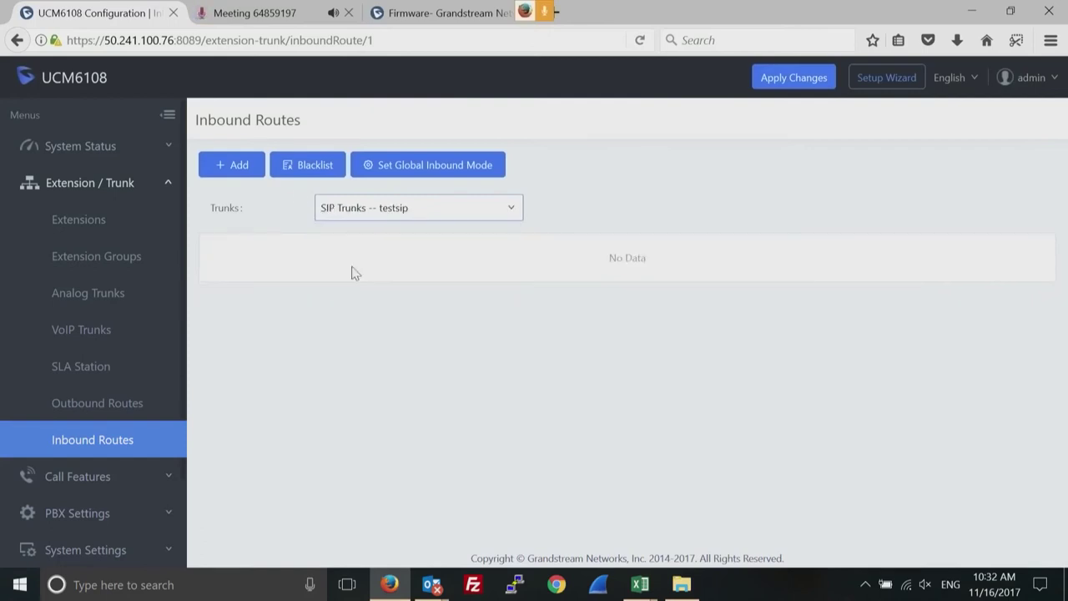
left_click(227, 166)
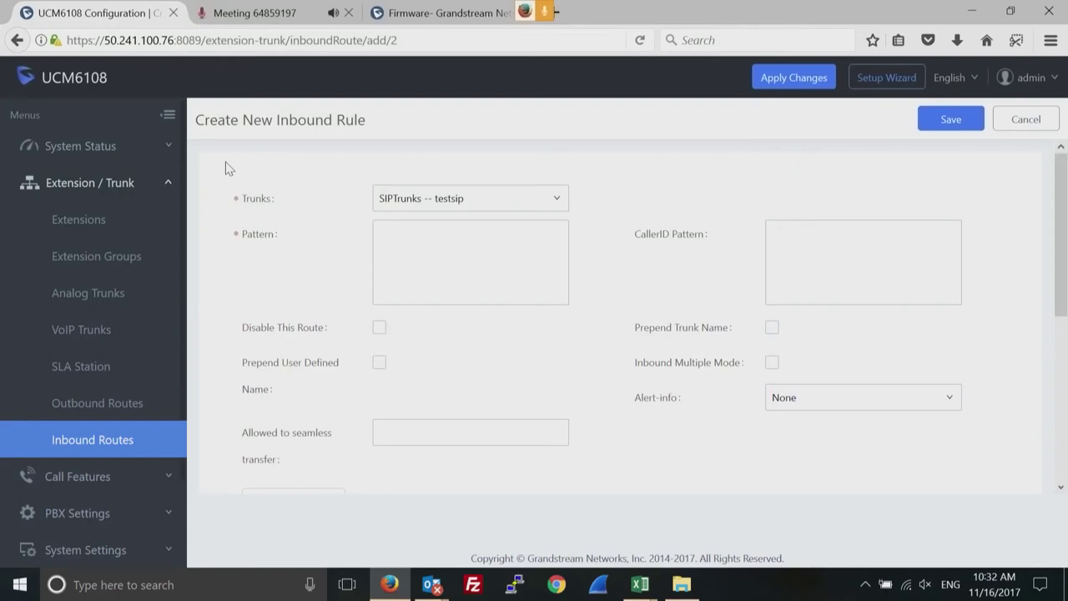
left_click(425, 242)
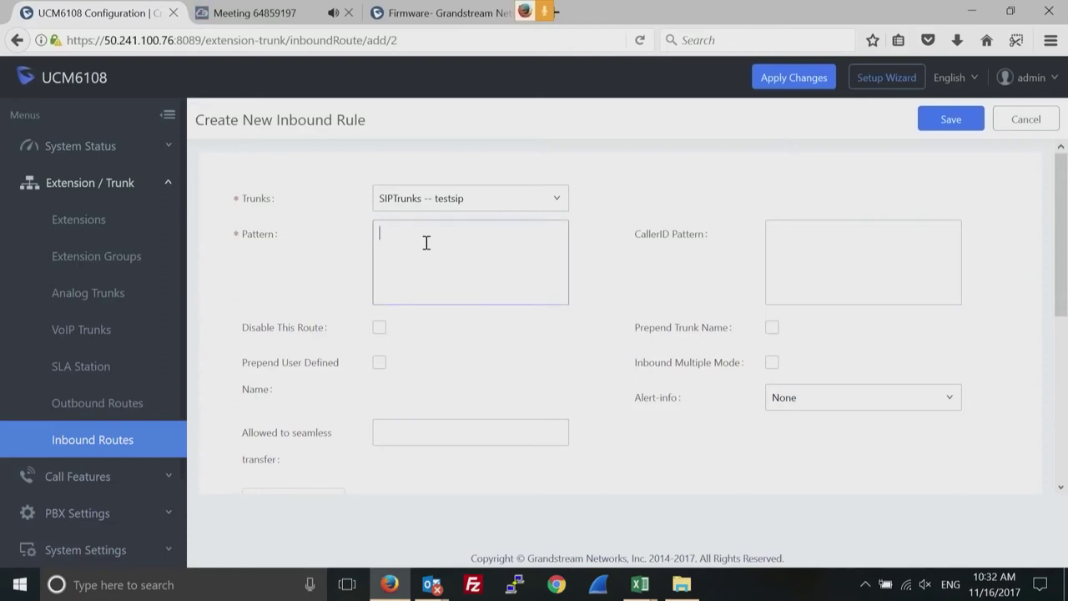
type("5556677")
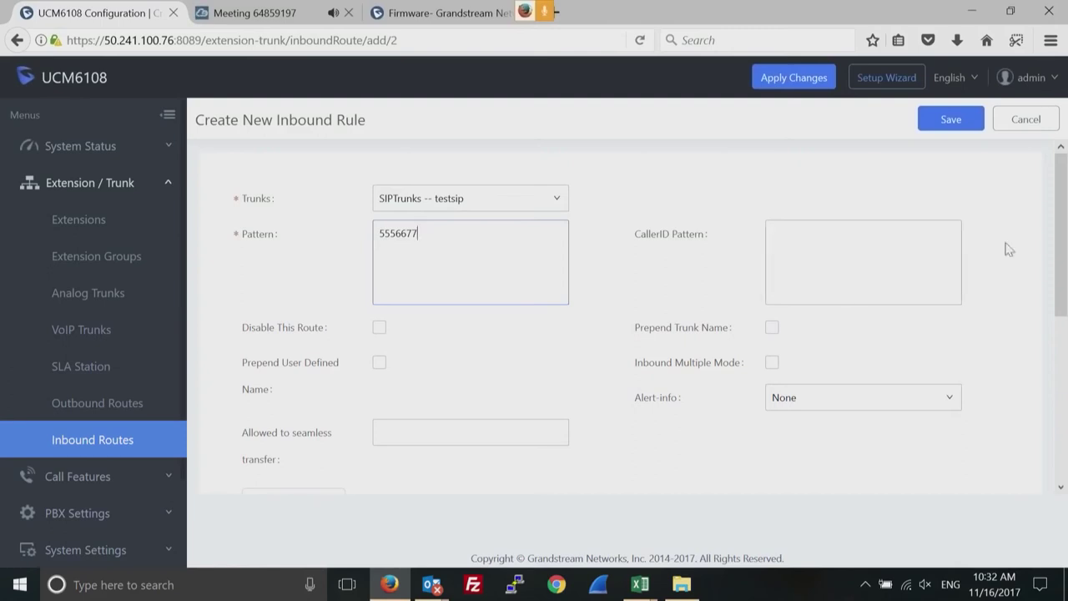
Route the rule's calls to extension 1005 and save it.
scroll(1062, 272, "down", 5)
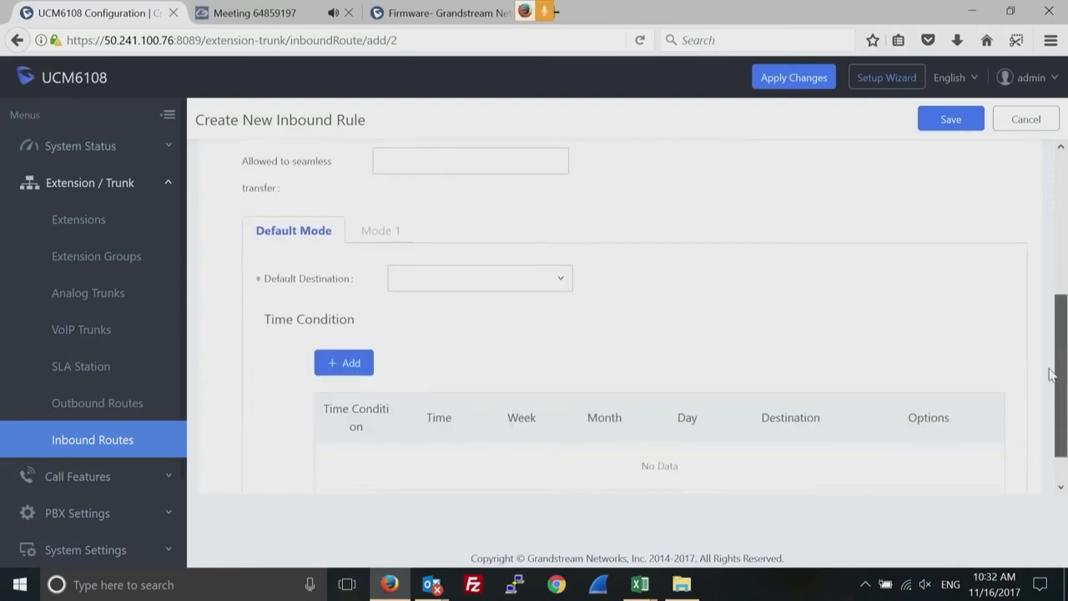
left_click(556, 282)
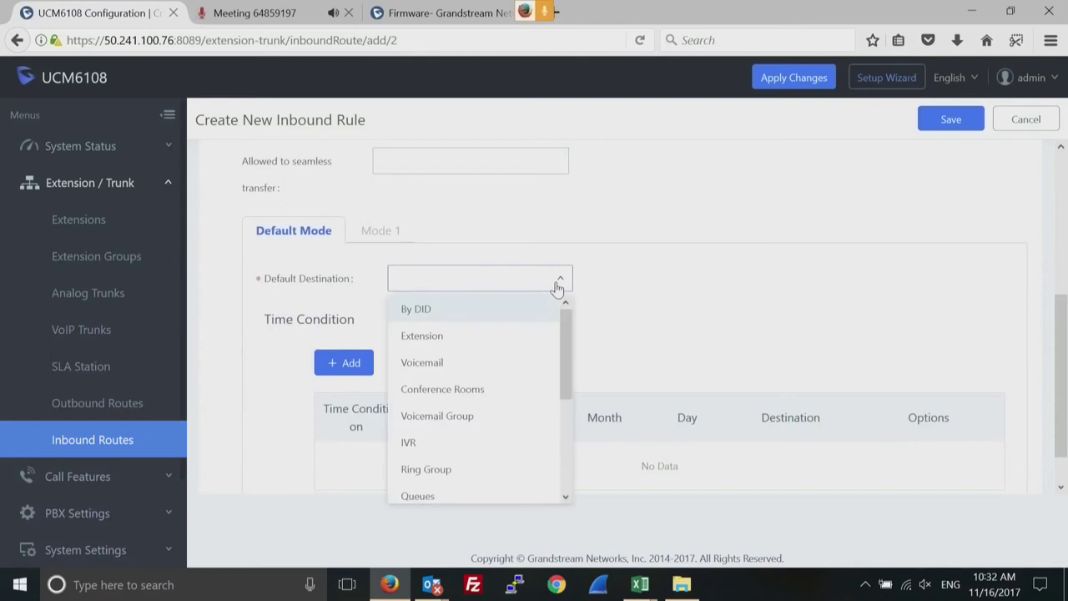
left_click(417, 343)
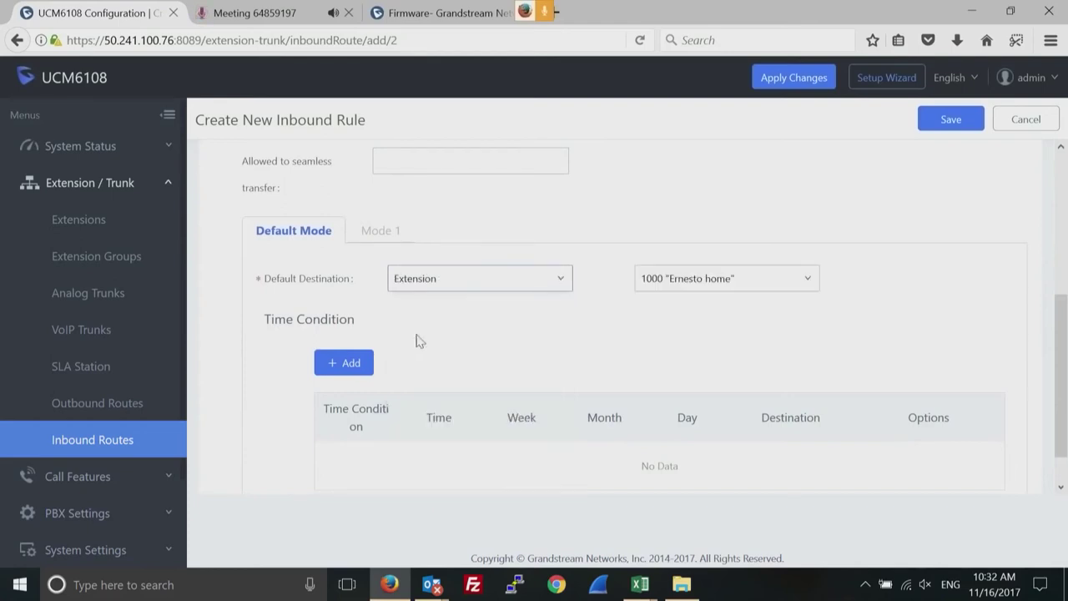
left_click(735, 283)
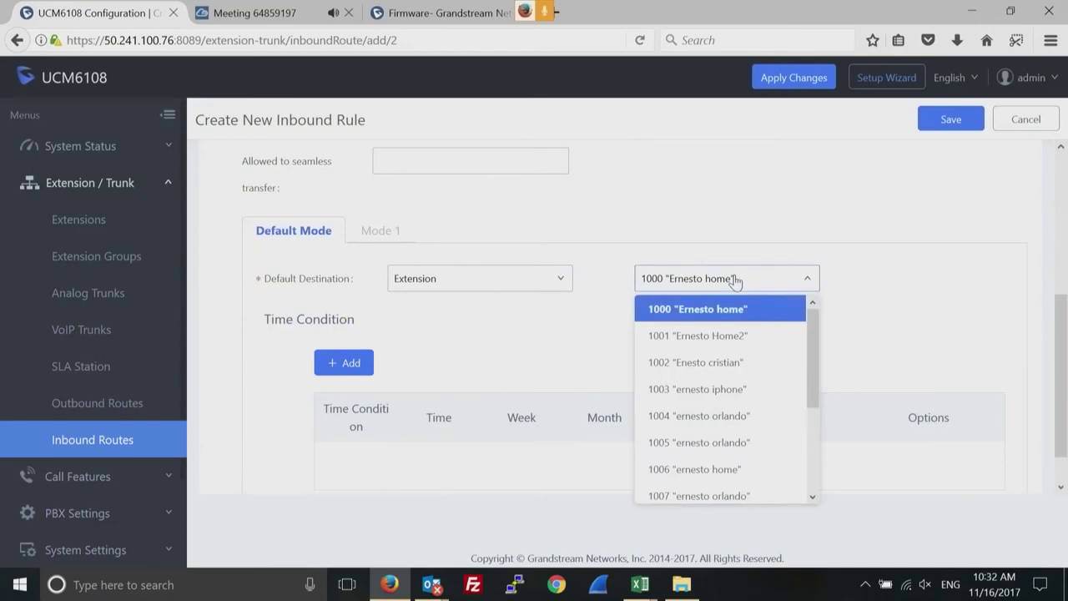
left_click(691, 444)
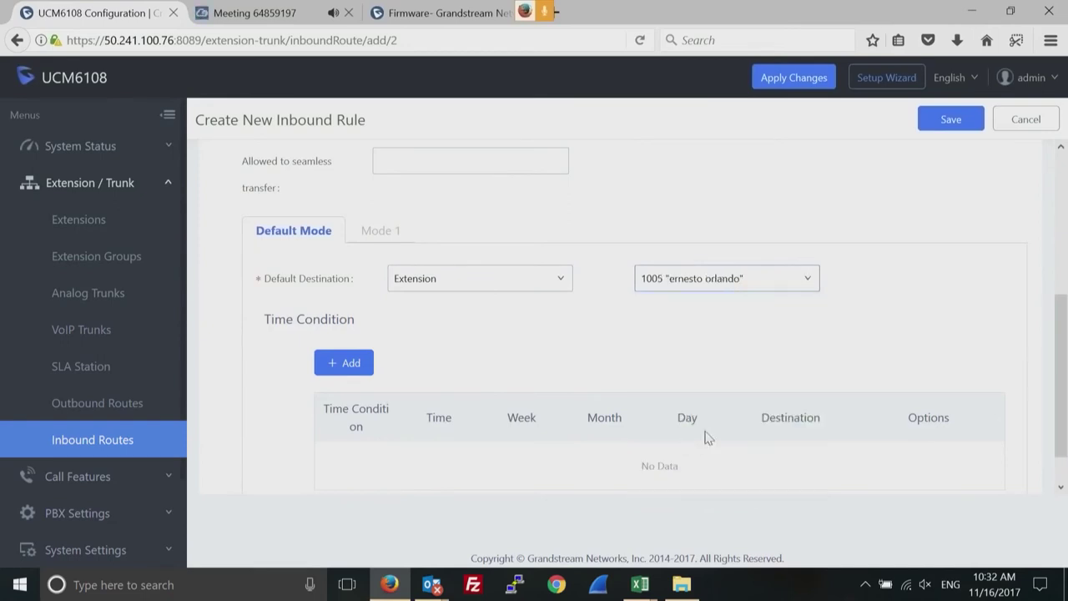
left_click(952, 122)
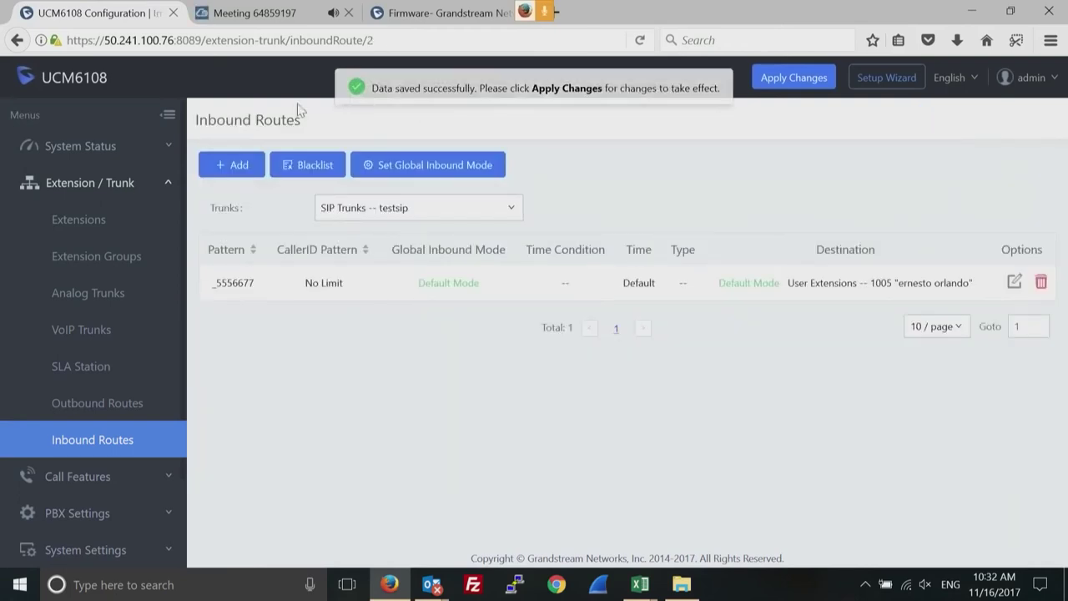
Start another testsip inbound rule with pattern 5558899 and IVR as destination.
left_click(233, 165)
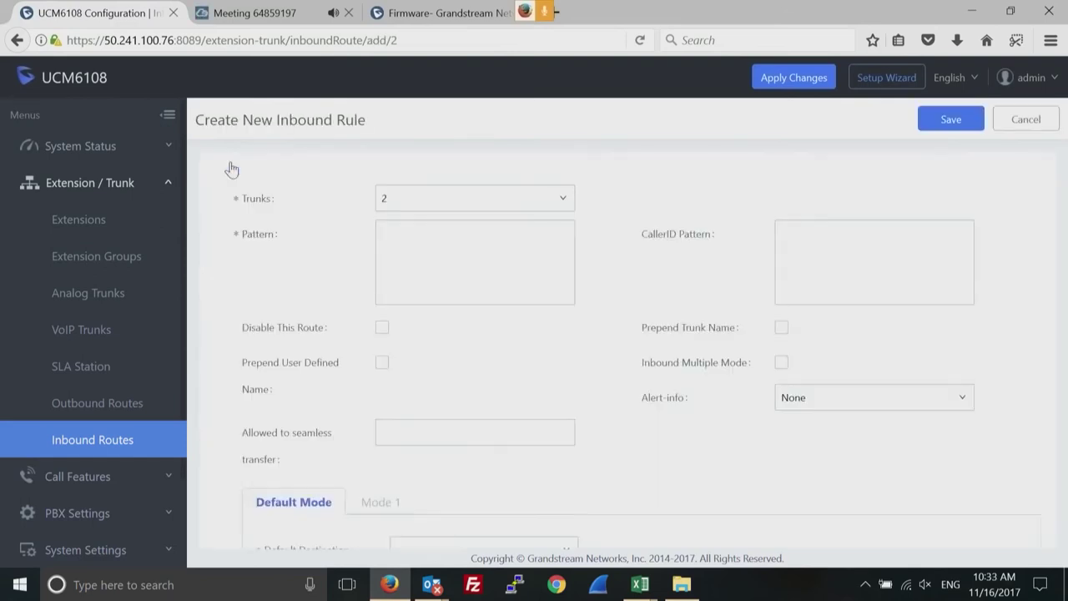
left_click(413, 249)
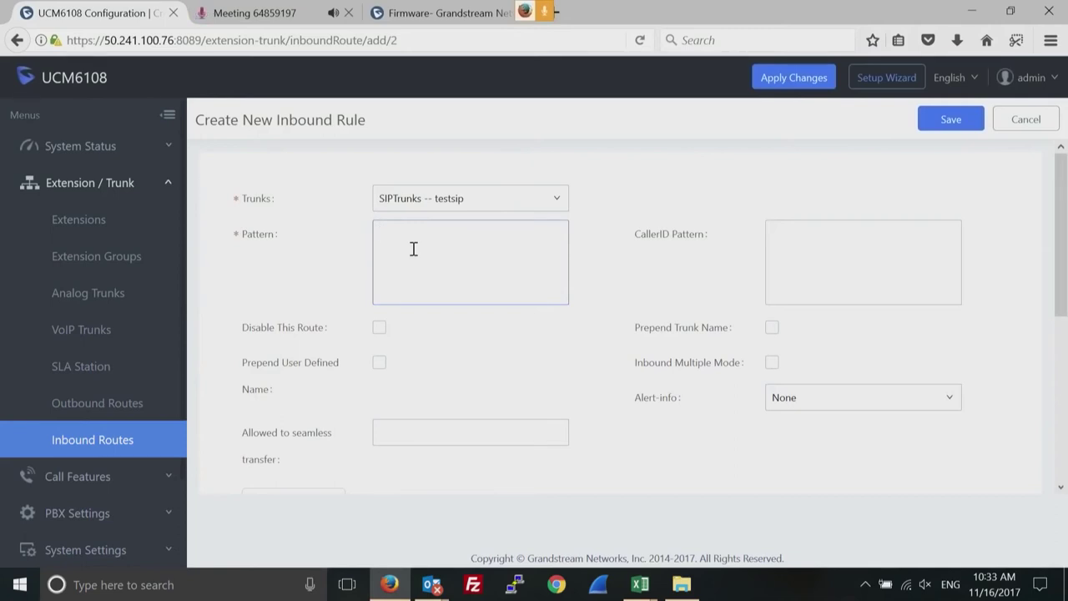
type("5558899")
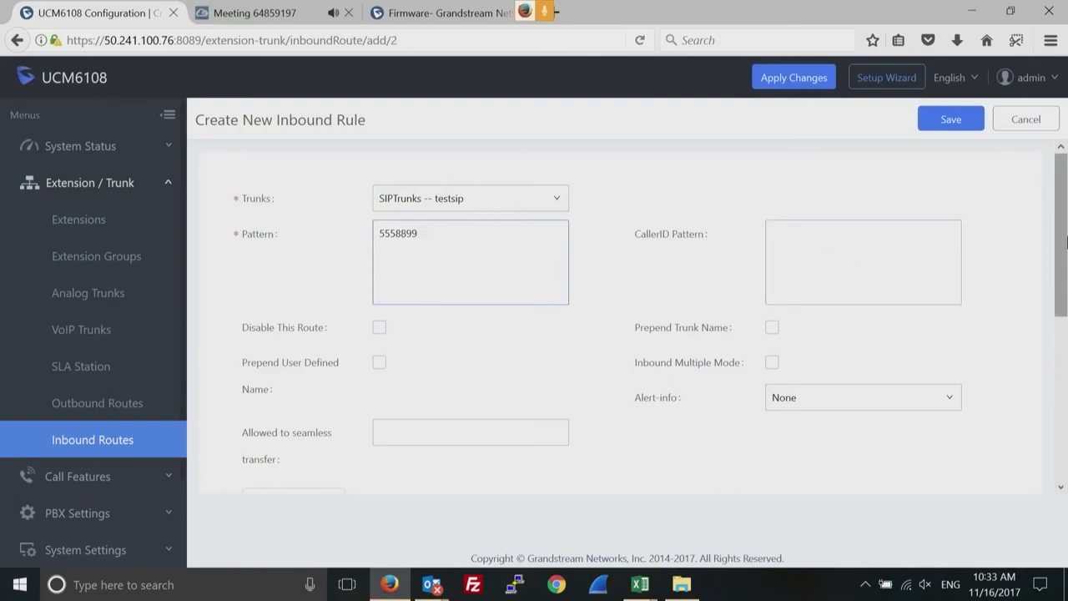
scroll(1055, 357, "down", 3)
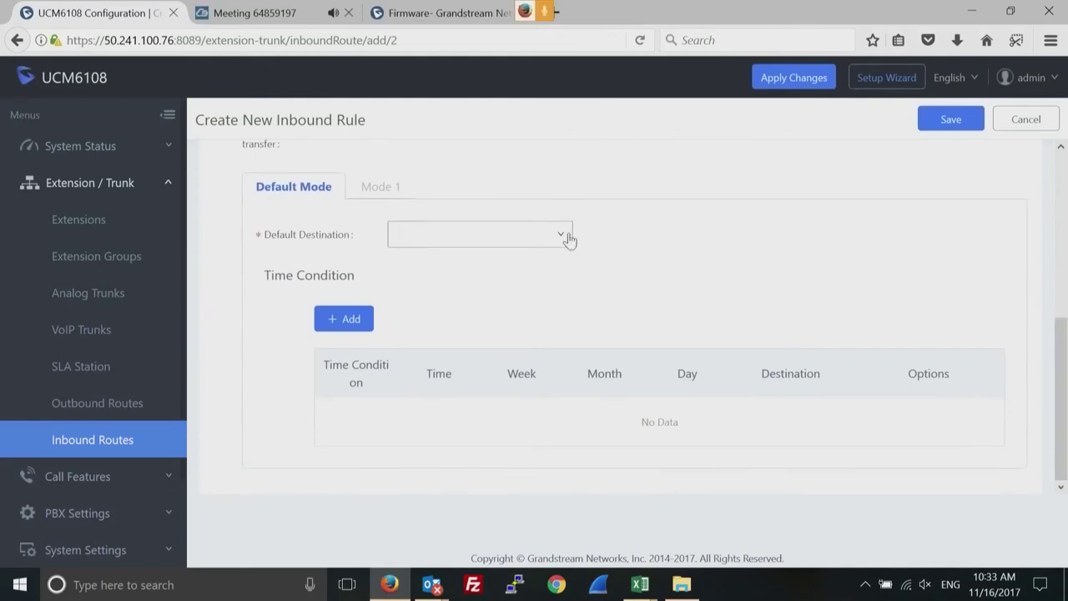
left_click(566, 237)
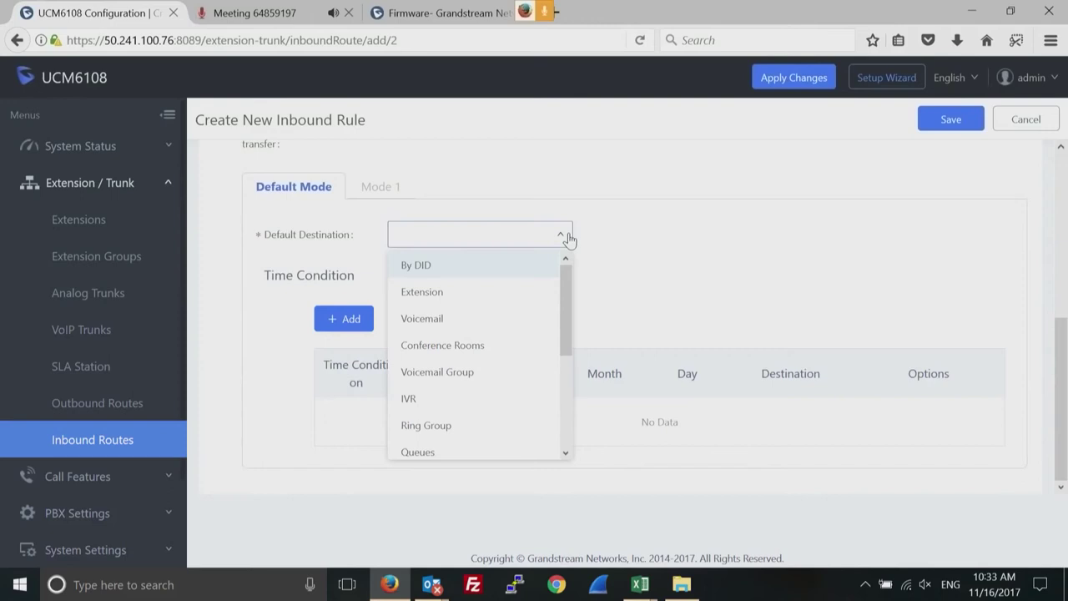
left_click_drag(564, 320, 561, 293)
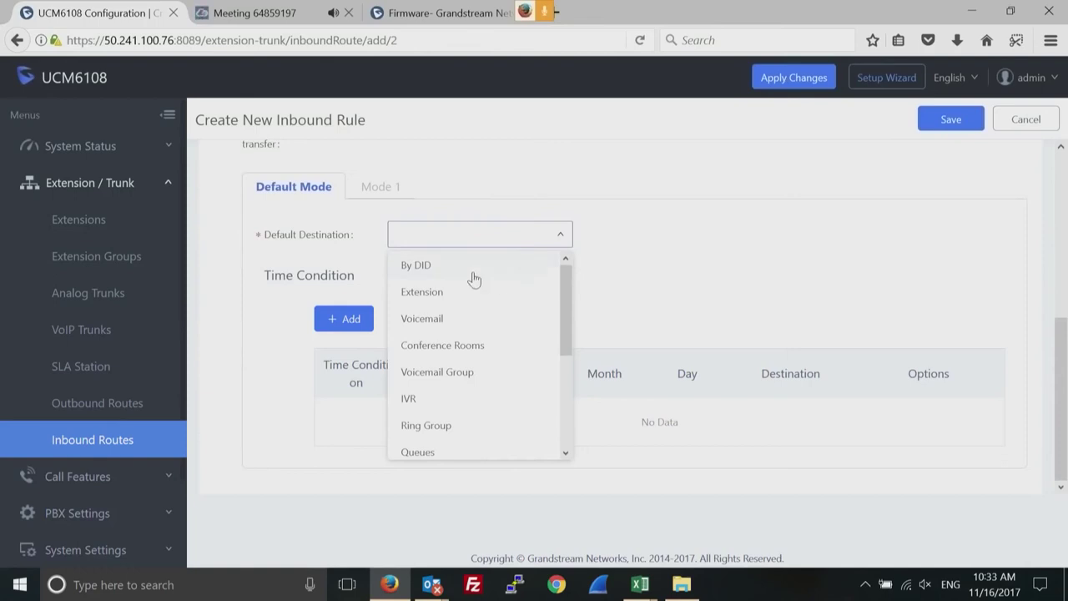
left_click(759, 294)
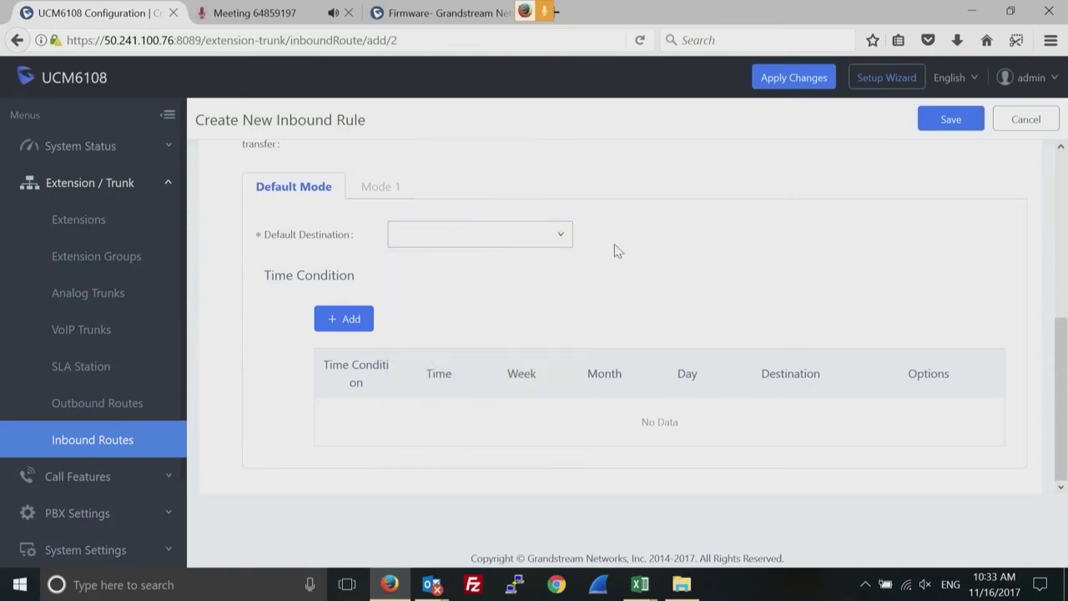
left_click(558, 242)
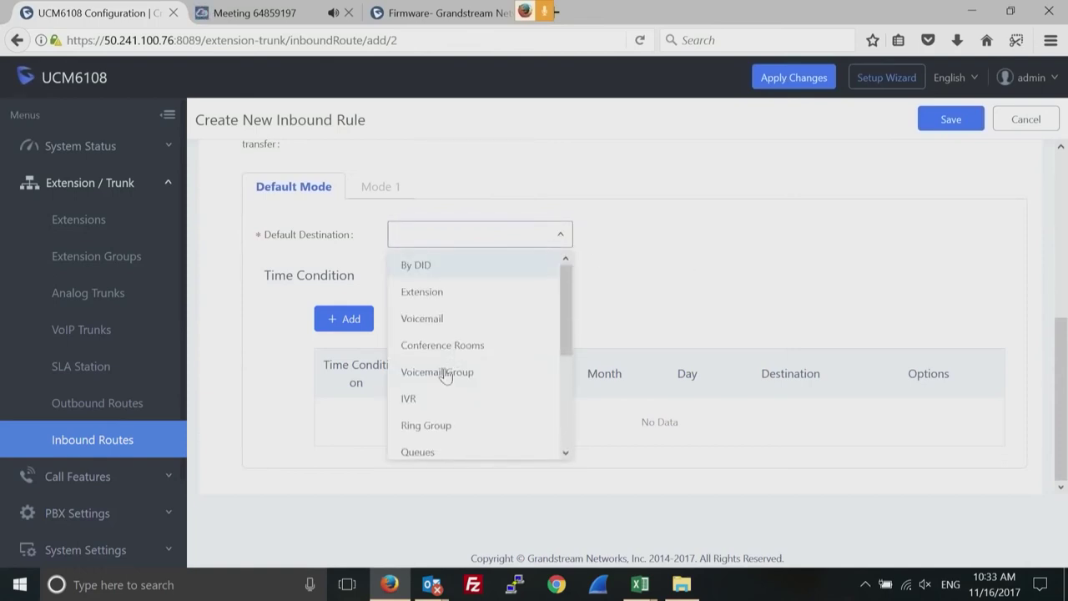
left_click(413, 400)
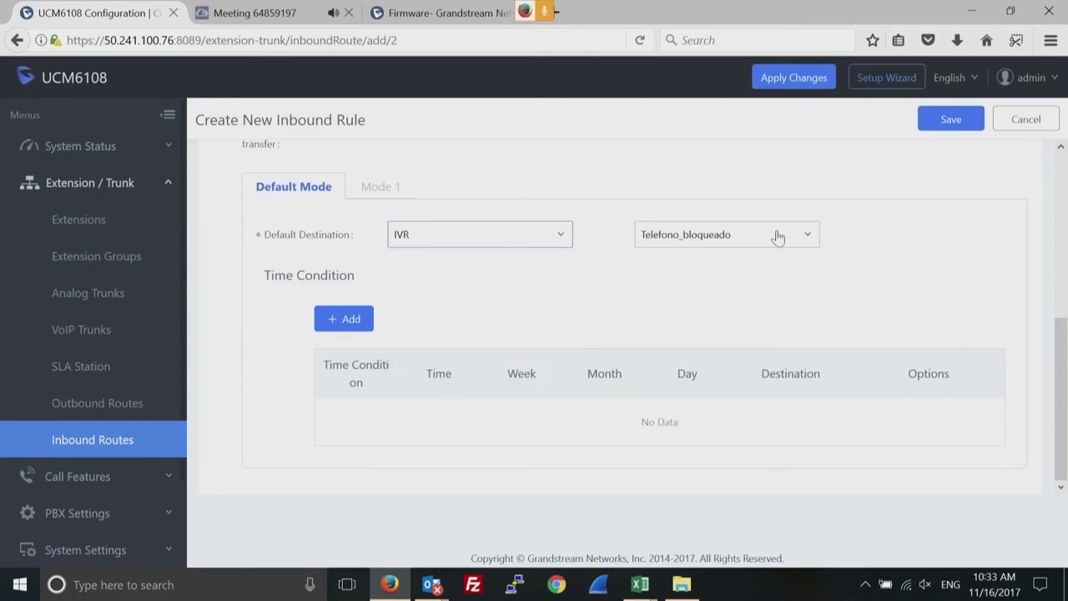
Delete the 5558899 pattern and save the rule routed to IVR Telefono_bloqueado.
left_click(1063, 168)
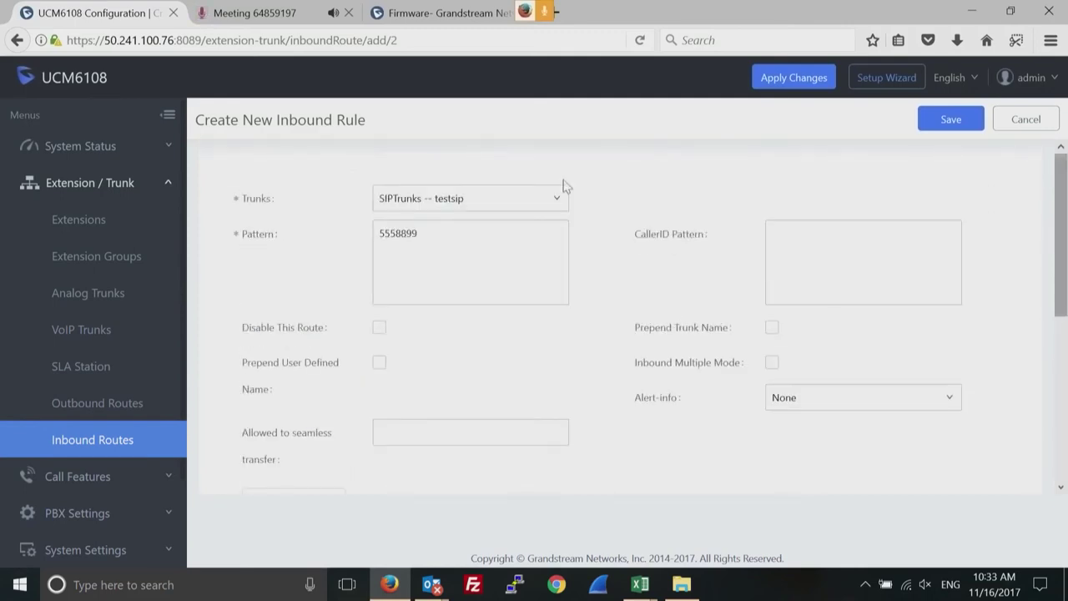
double_click(403, 231)
key("Home")
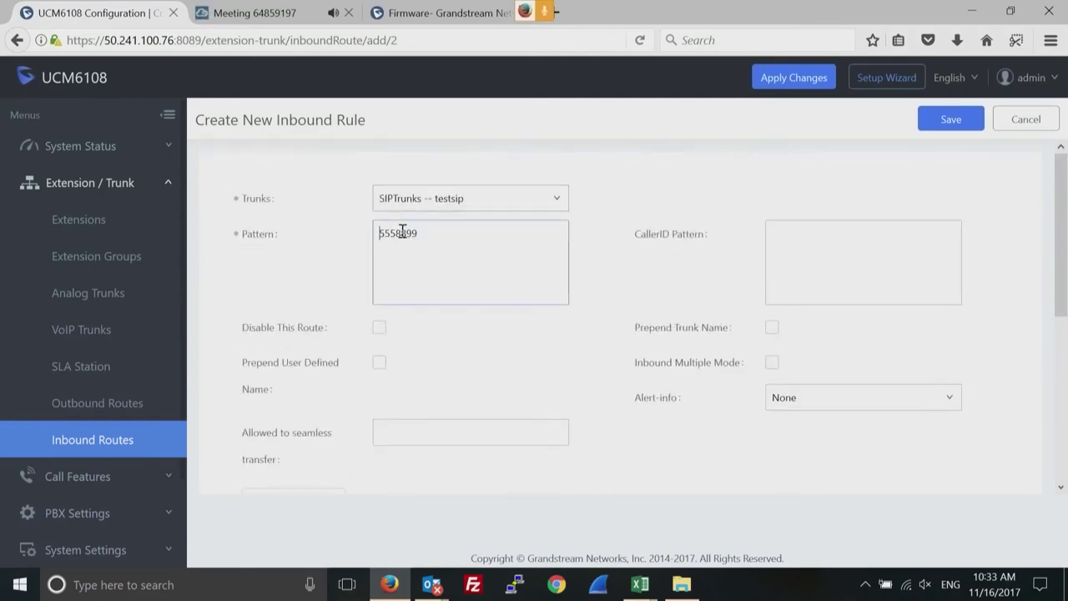
double_click(397, 232)
key("BackSpace")
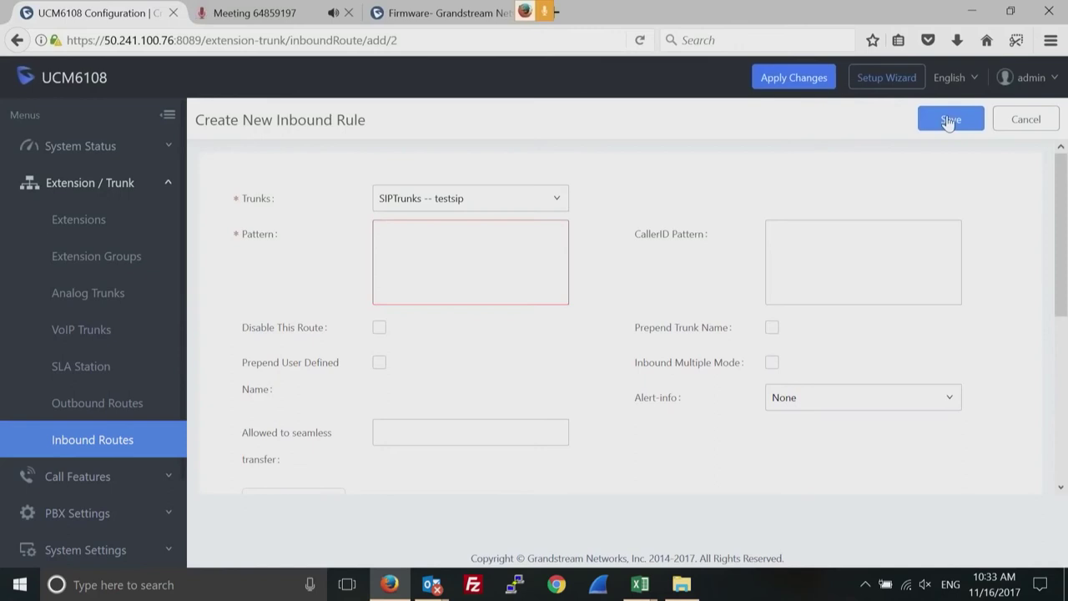
left_click(948, 122)
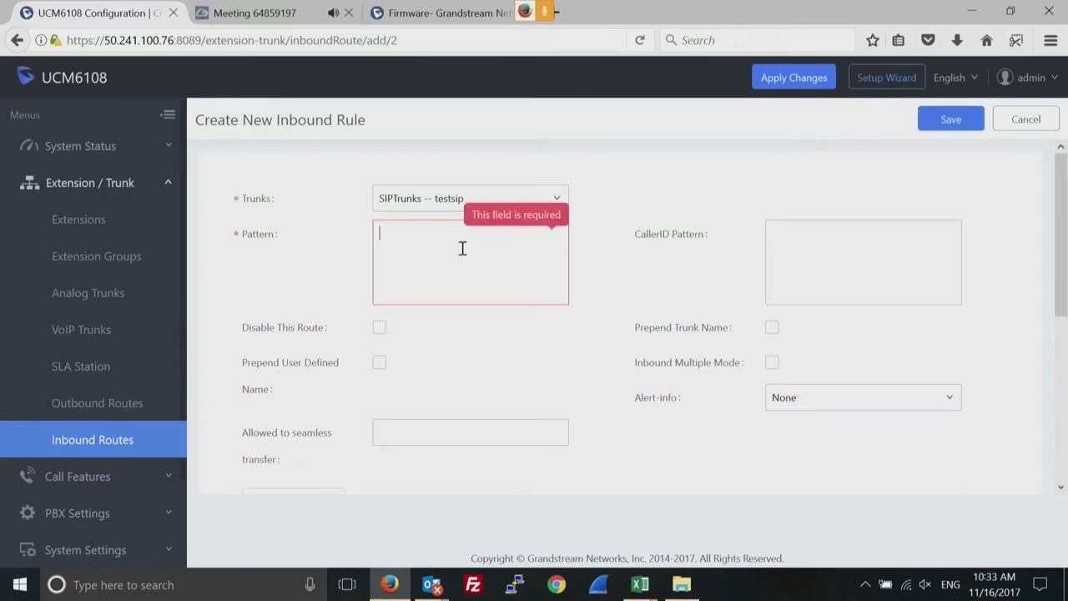
left_click(948, 122)
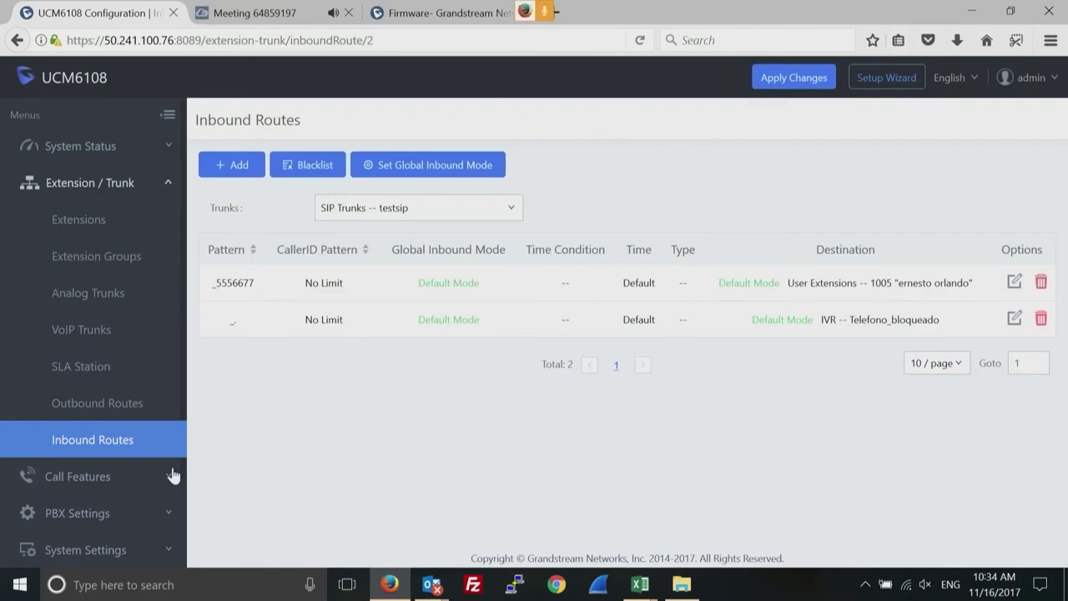
Collapse Extension / Trunk, expand Call Features, and go to Conference.
left_click(167, 187)
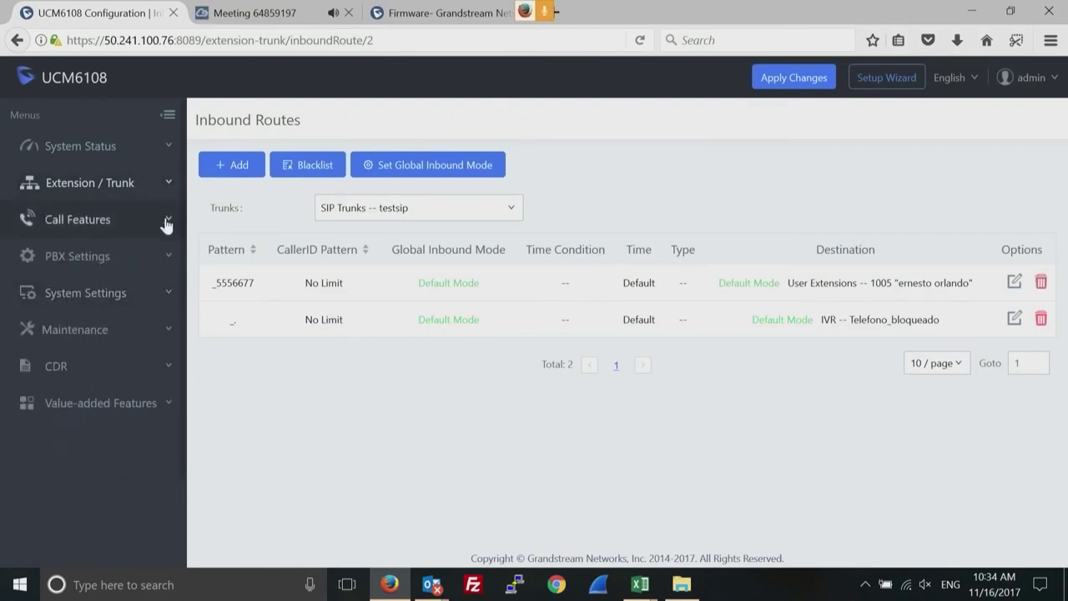
left_click(168, 222)
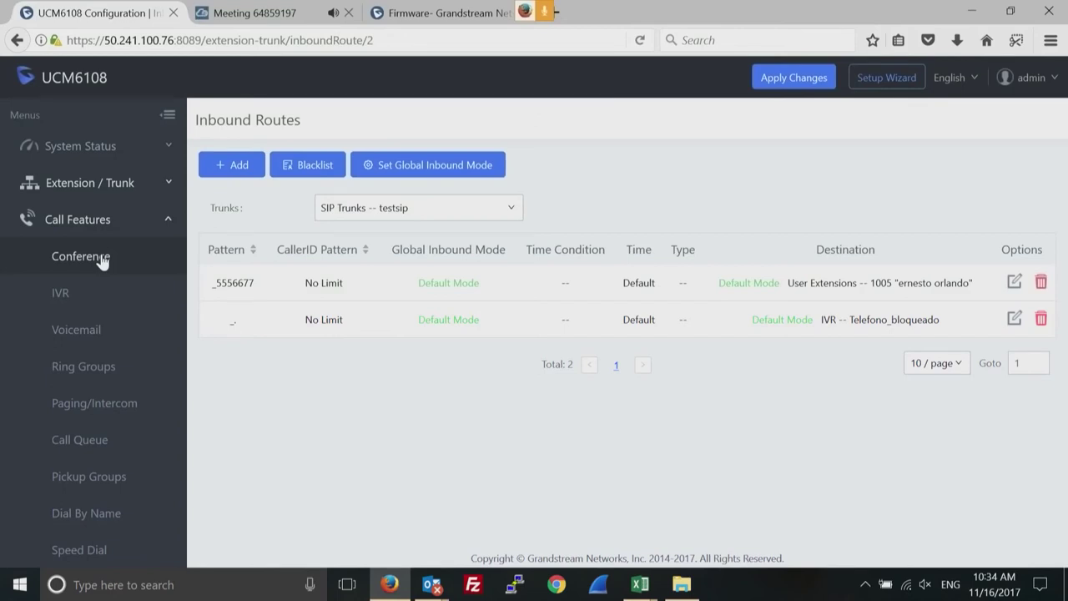
left_click(102, 261)
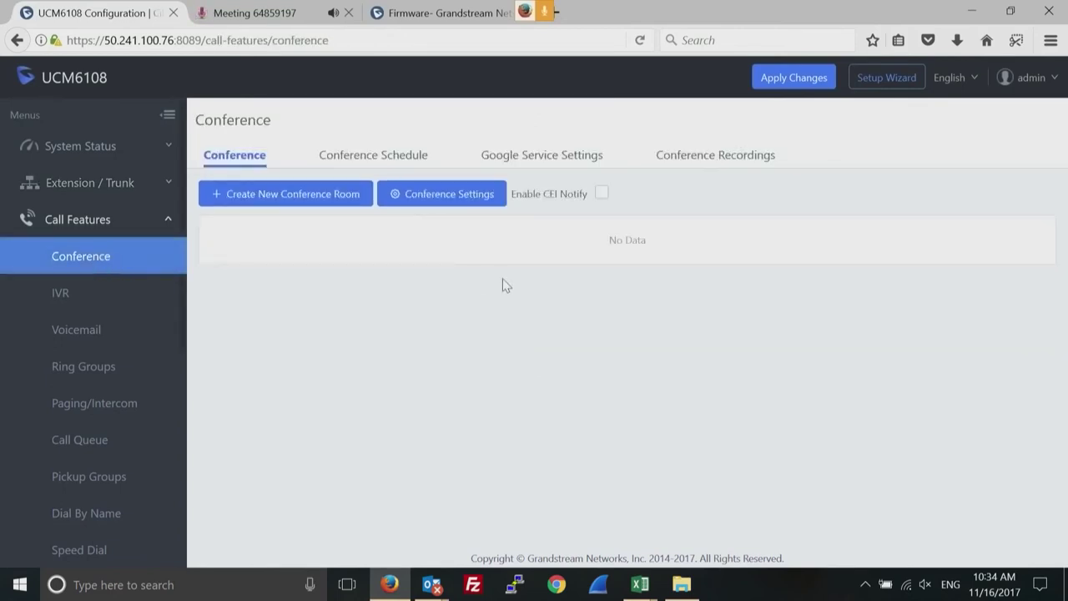
Create conference room 6300 with Public Mode checked and save it.
left_click(313, 193)
type("6300")
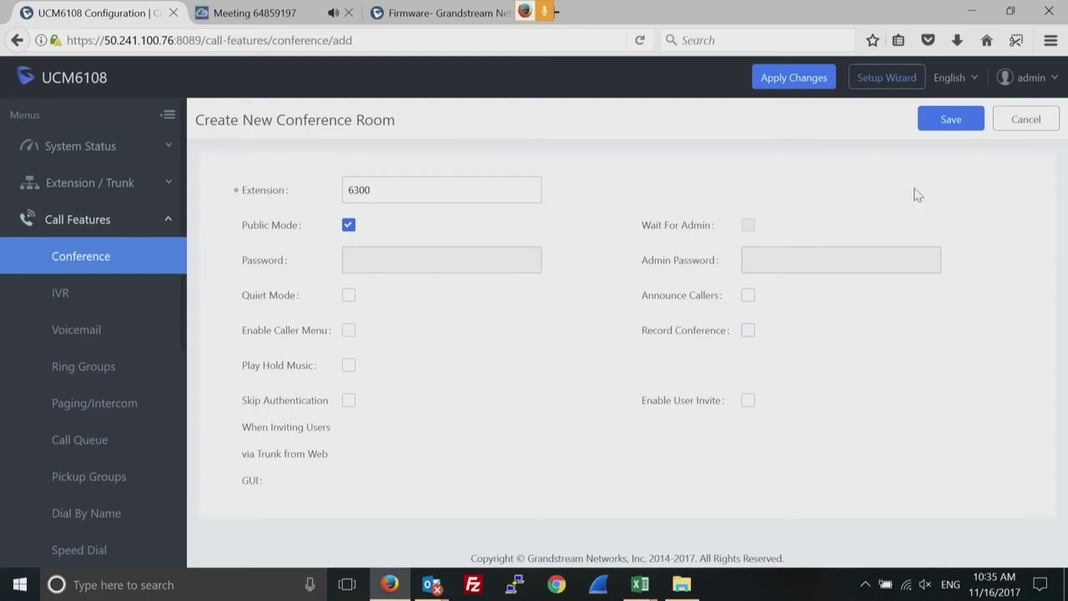
left_click(347, 227)
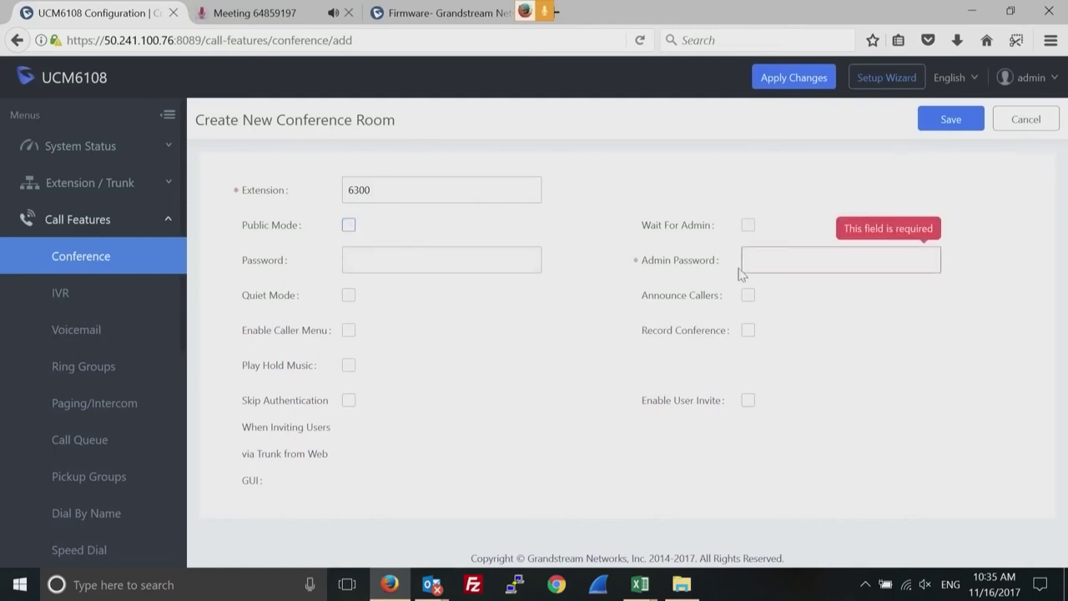
left_click(755, 265)
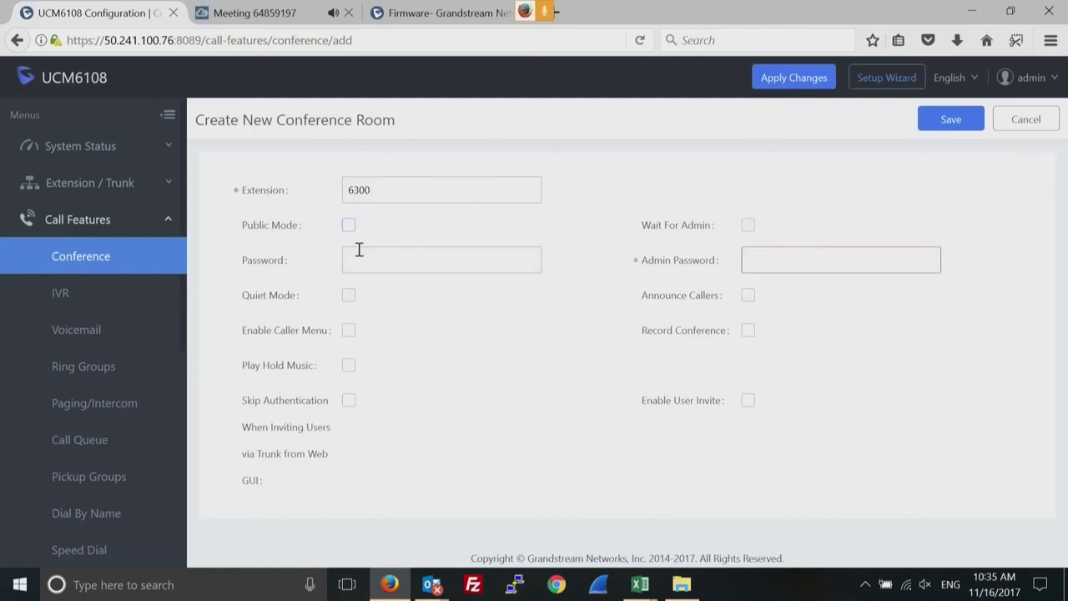
left_click(348, 227)
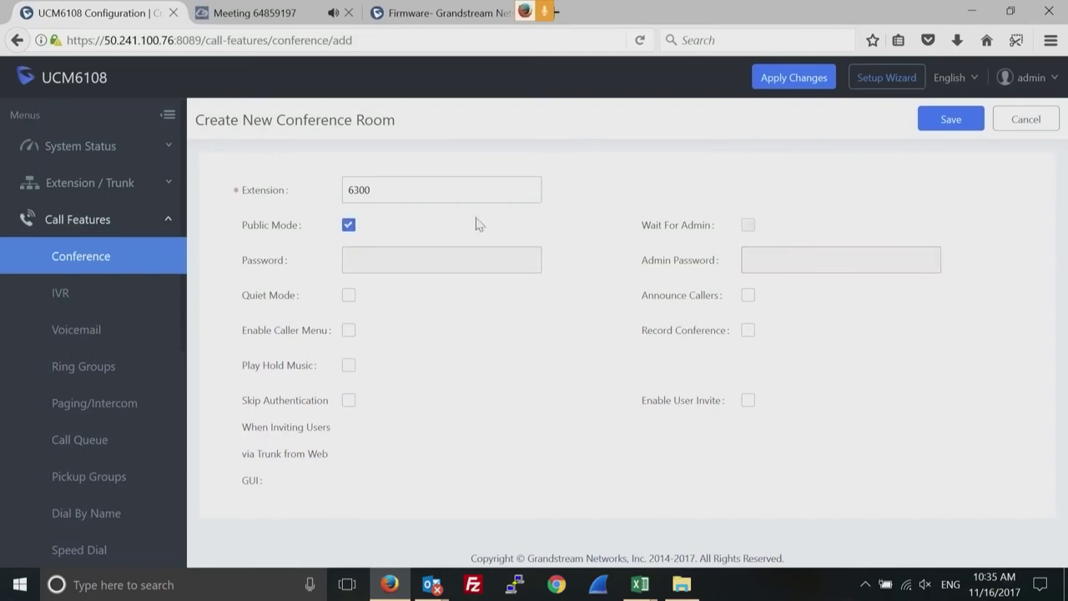
left_click(949, 125)
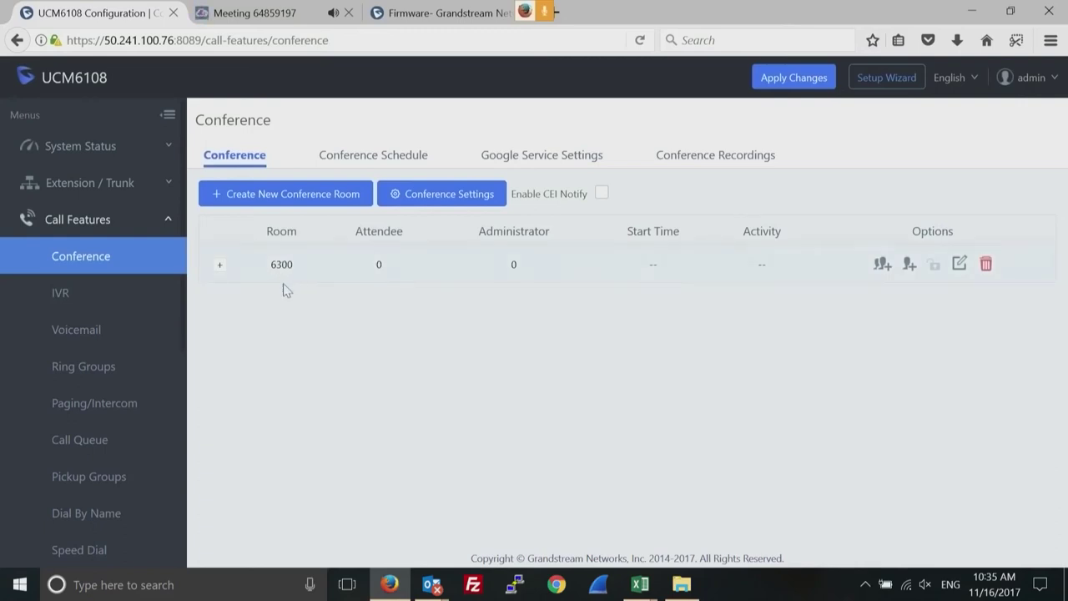
Expand room 6300's empty attendee table, then switch to Conference Schedule.
left_click(220, 269)
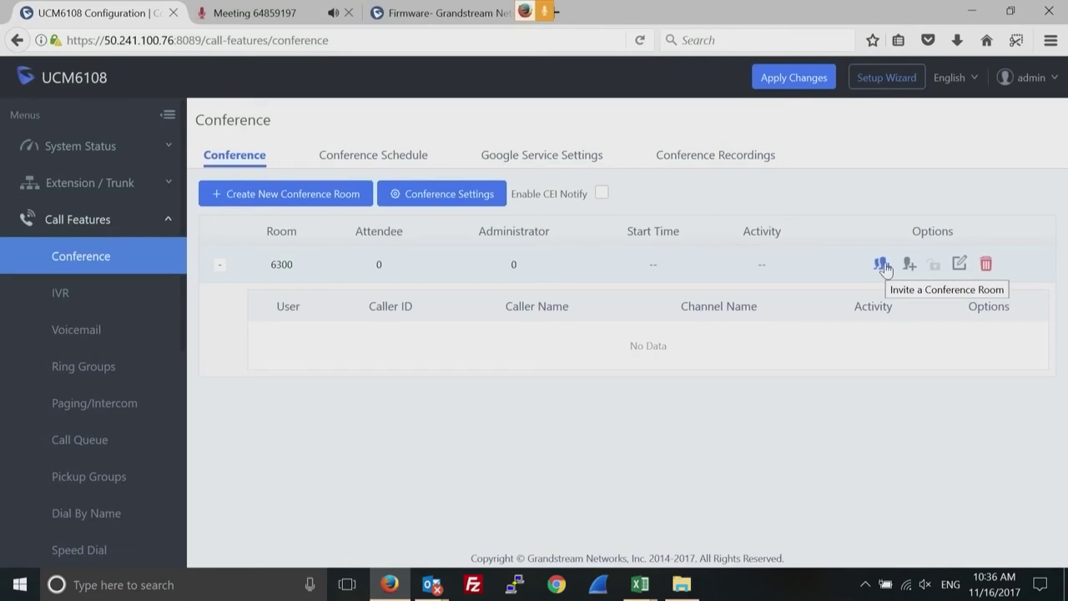
left_click(379, 156)
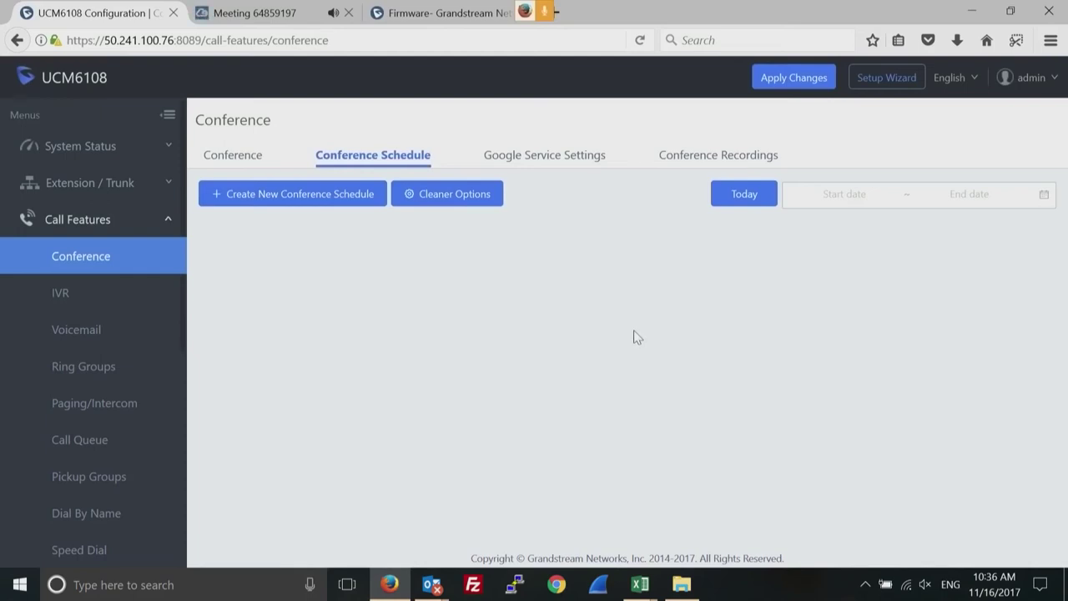
Look at Google Service Settings and Conference Recordings, then go to IVR management.
left_click(544, 156)
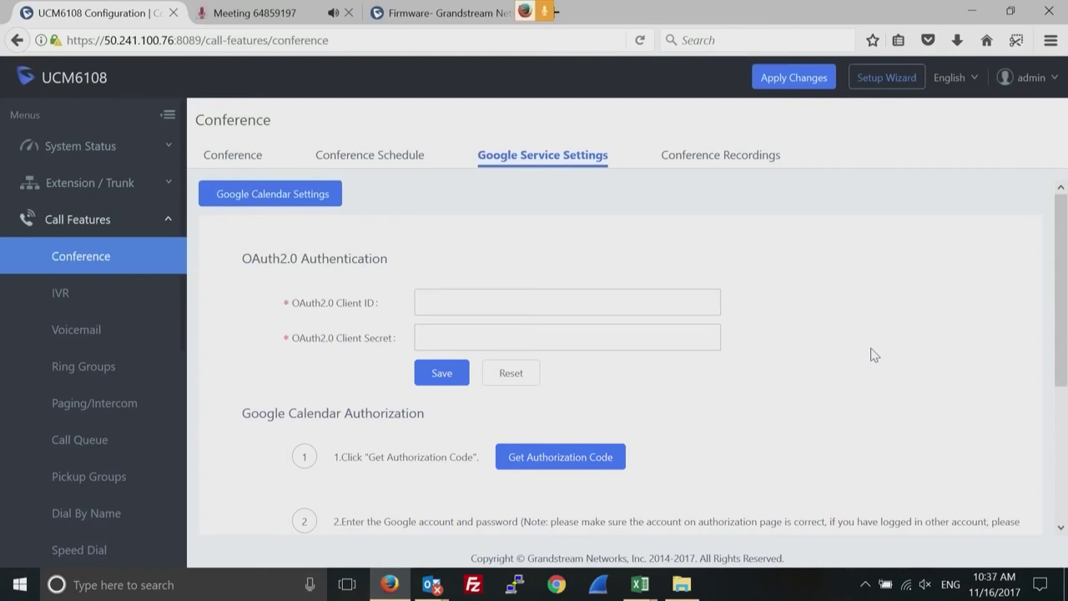
left_click(722, 156)
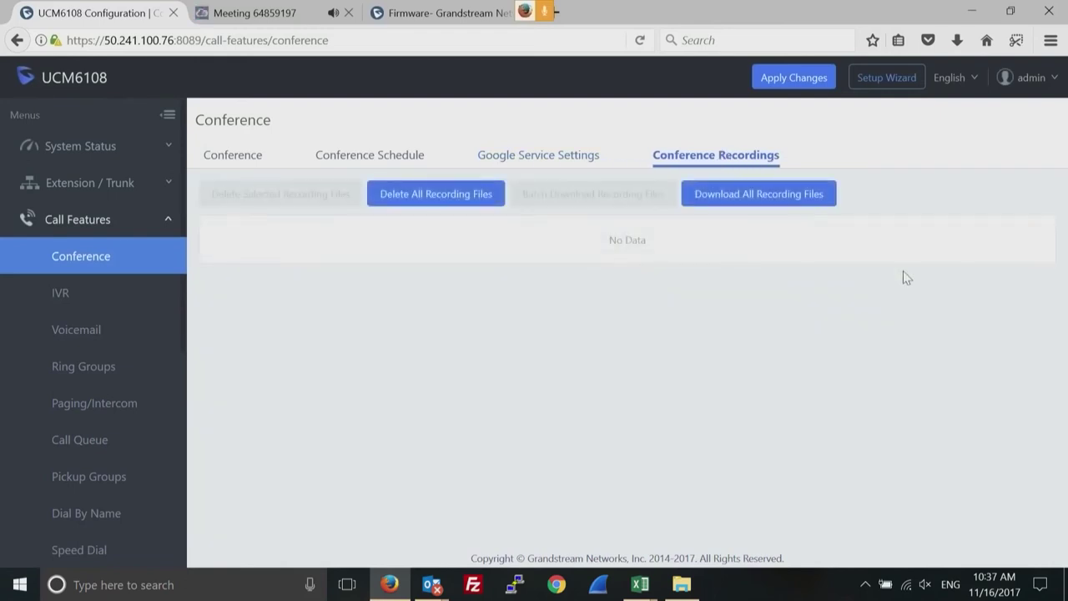
left_click(63, 295)
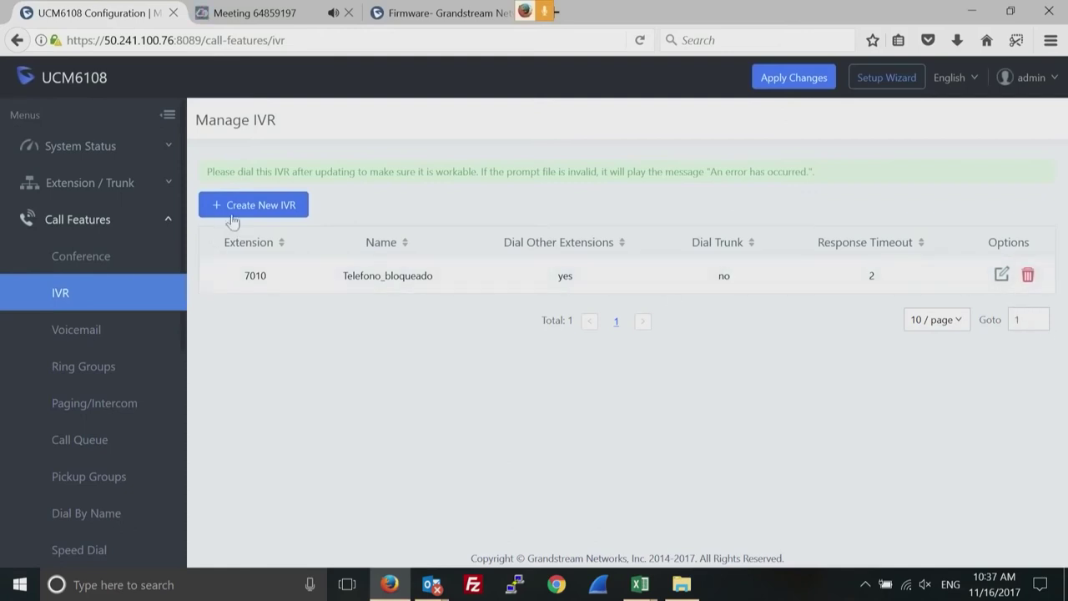
Start IVR TESTIVR on 7000, allowing callers to dial extensions only.
left_click(273, 204)
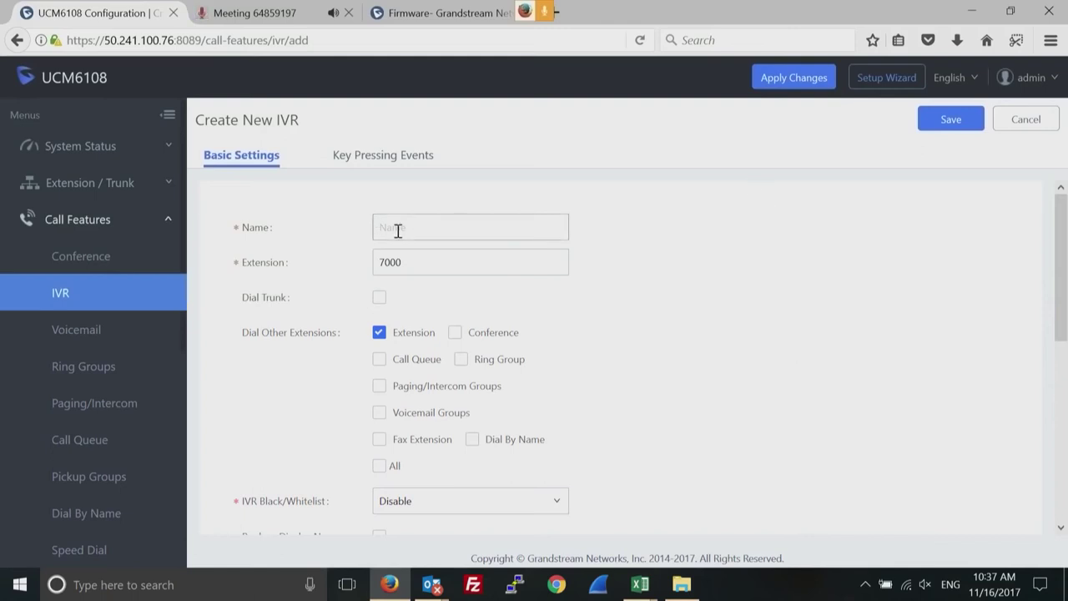
type("ivr")
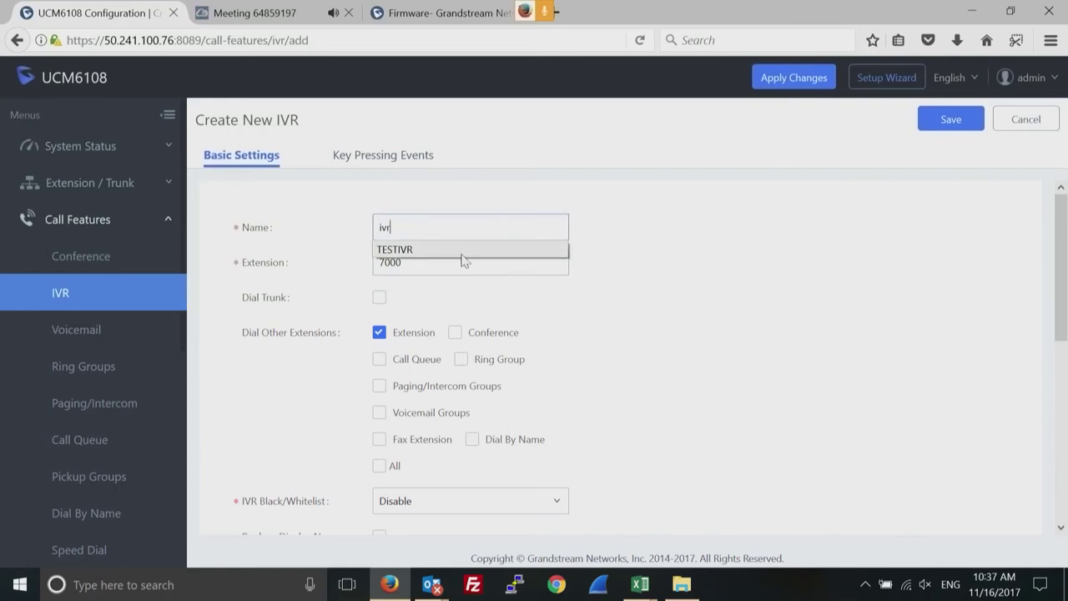
left_click(464, 252)
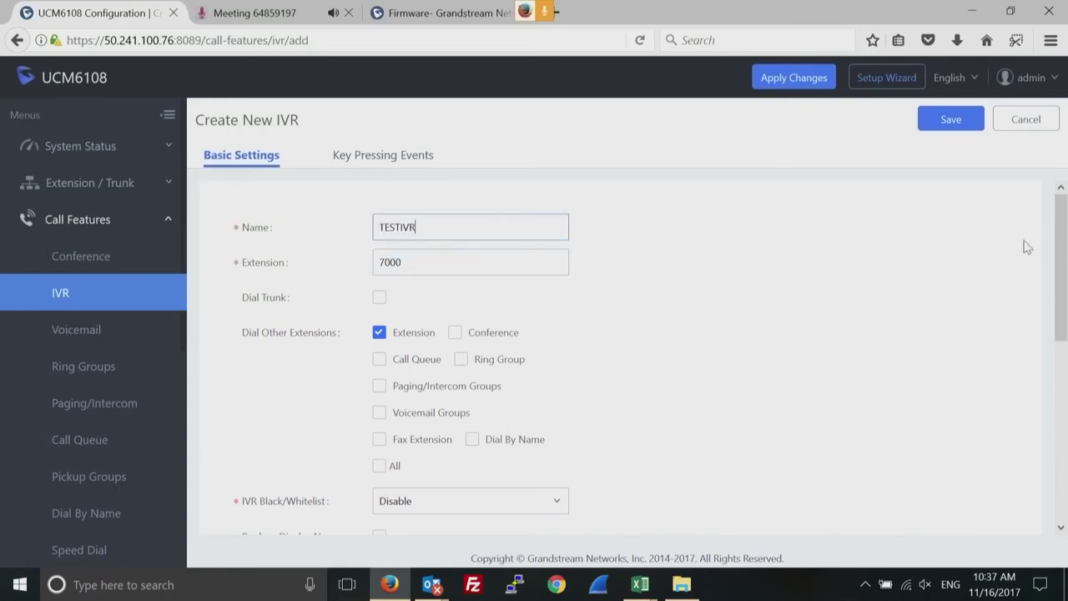
left_click_drag(1059, 250, 1054, 315)
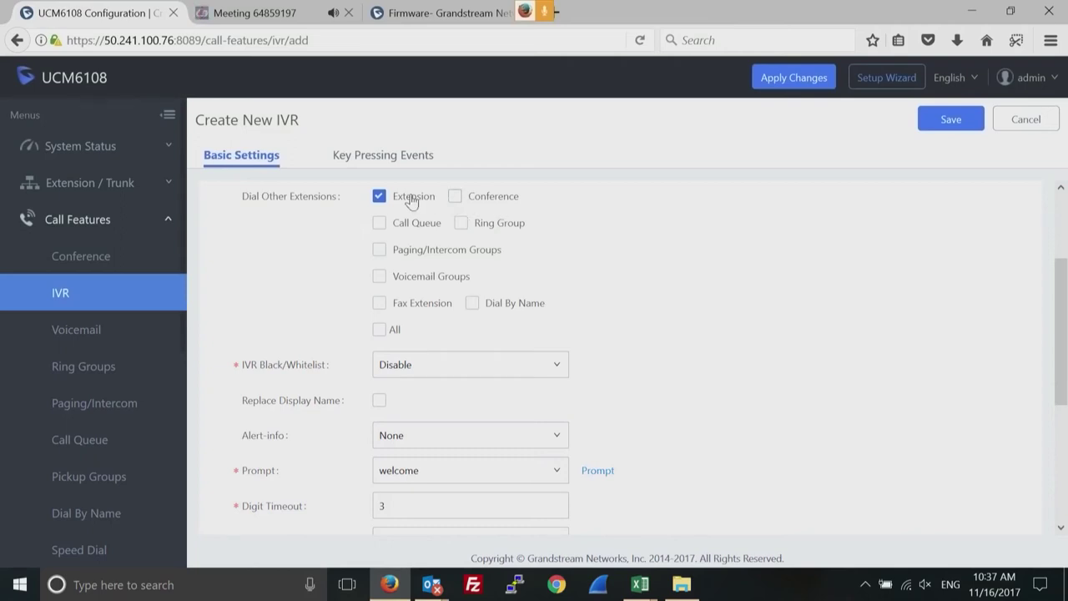
left_click(457, 197)
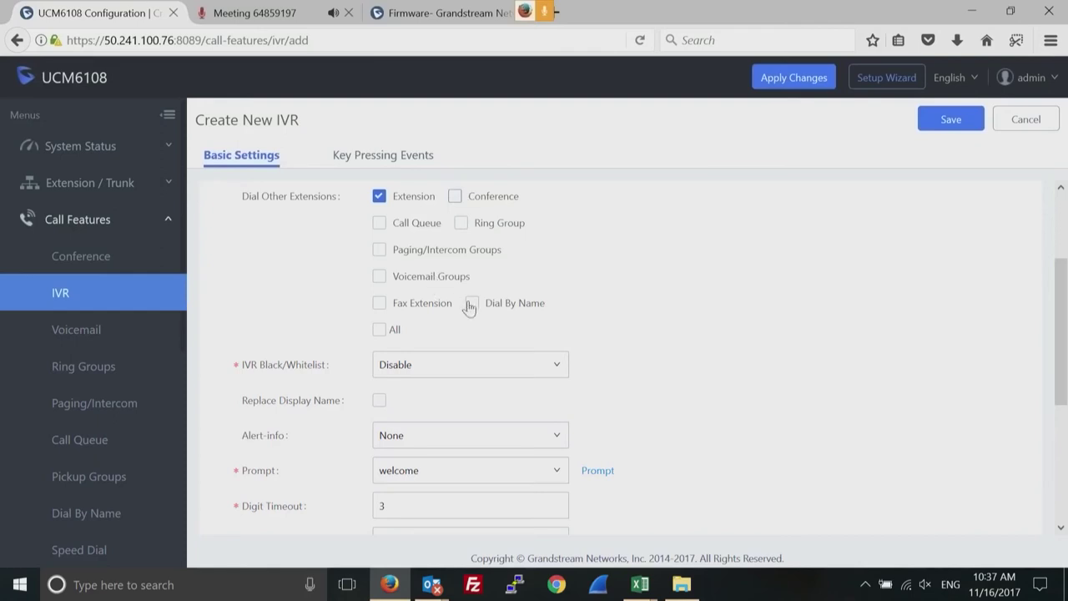
left_click(379, 250)
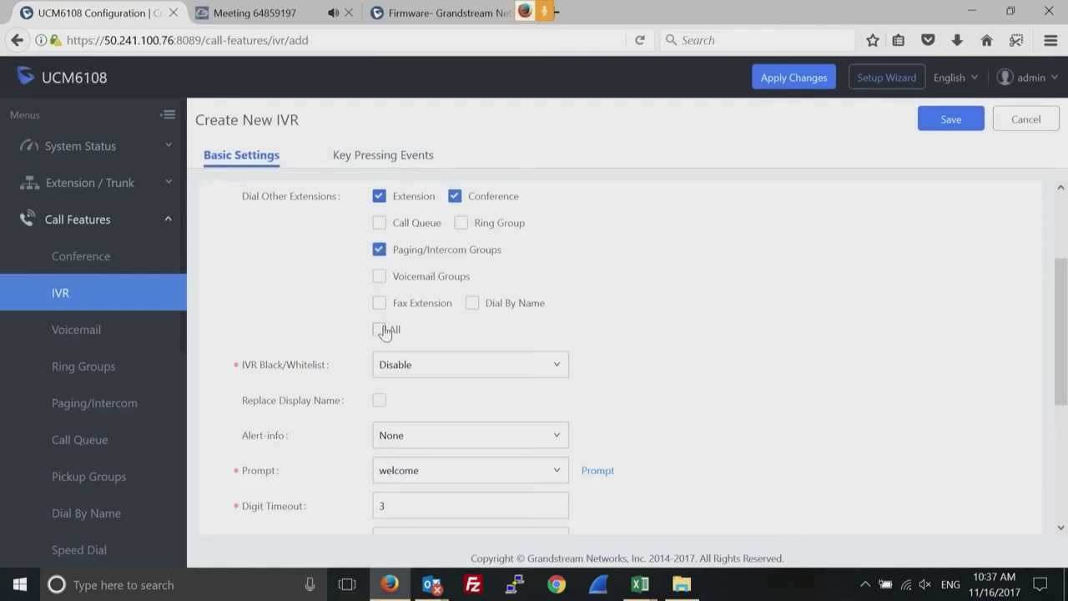
left_click(380, 329)
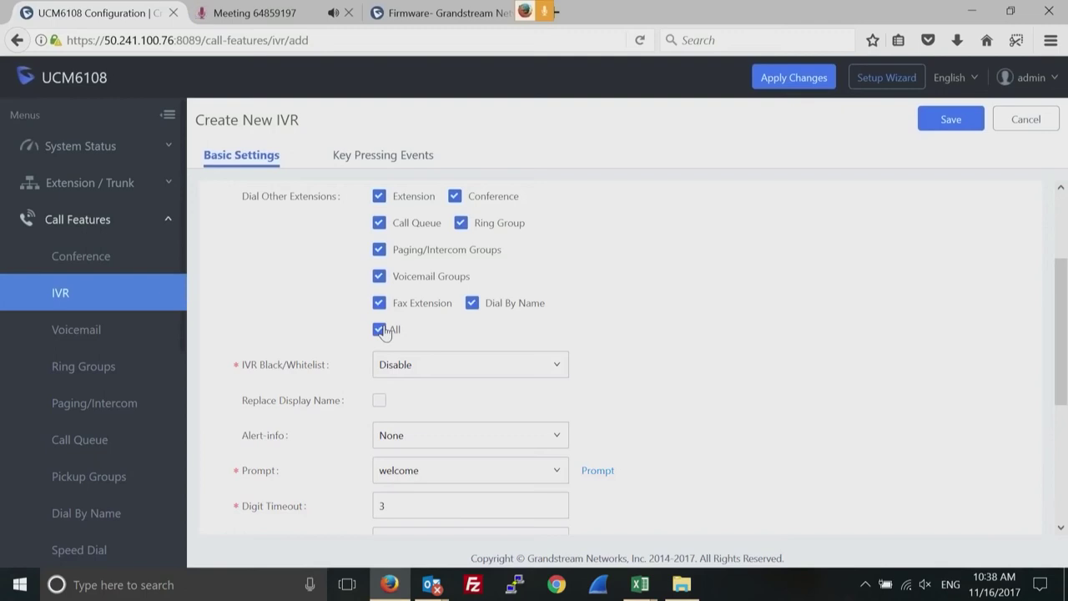
left_click(382, 331)
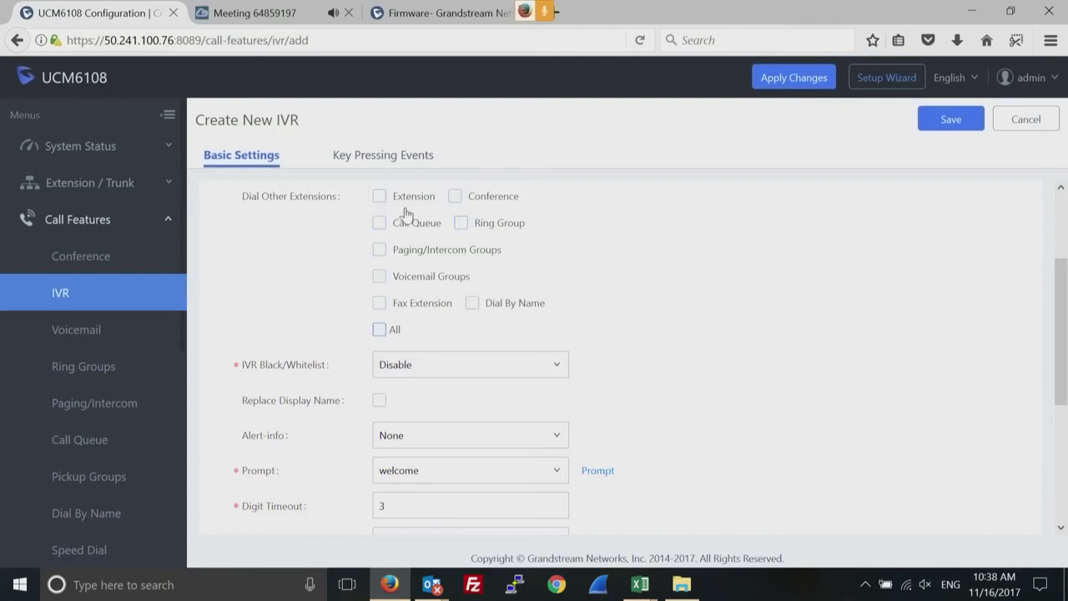
left_click(381, 199)
Keep welcome as the IVR prompt and move on to Key Pressing Events.
left_click_drag(1060, 310, 1060, 363)
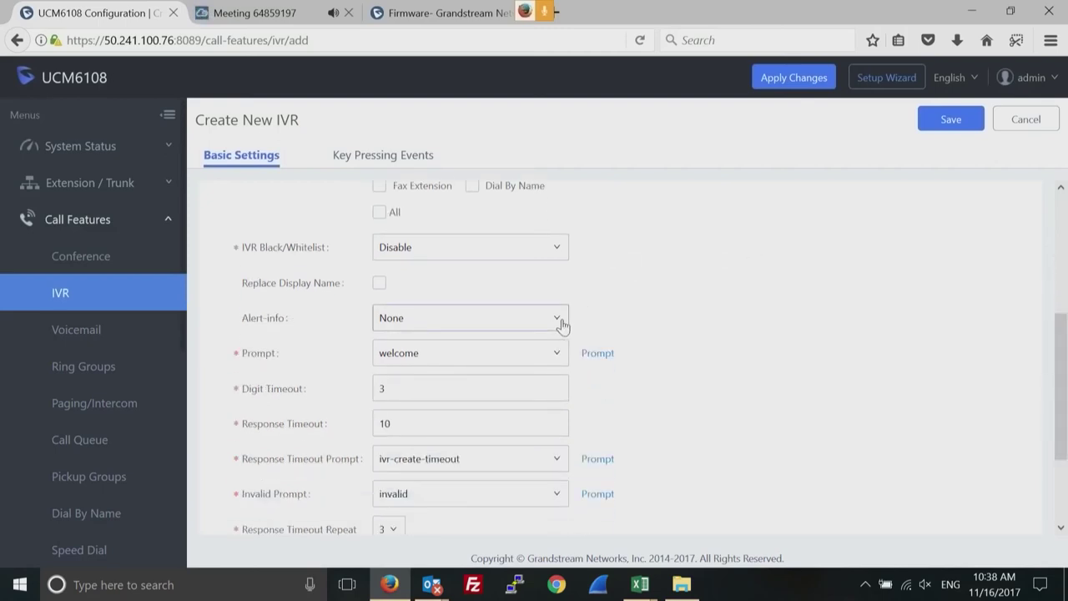
left_click(551, 359)
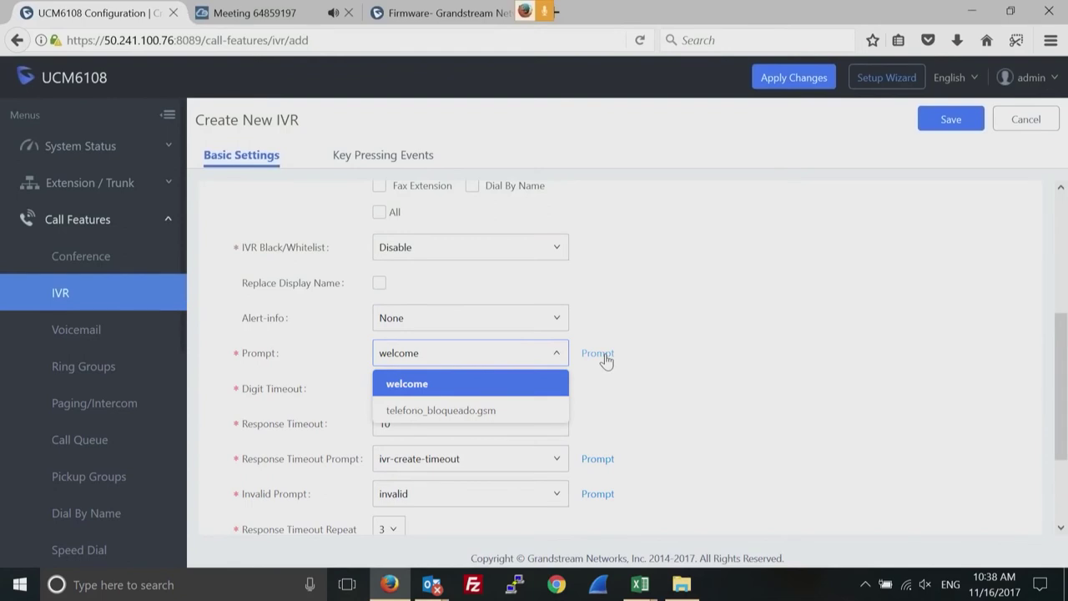
left_click(687, 359)
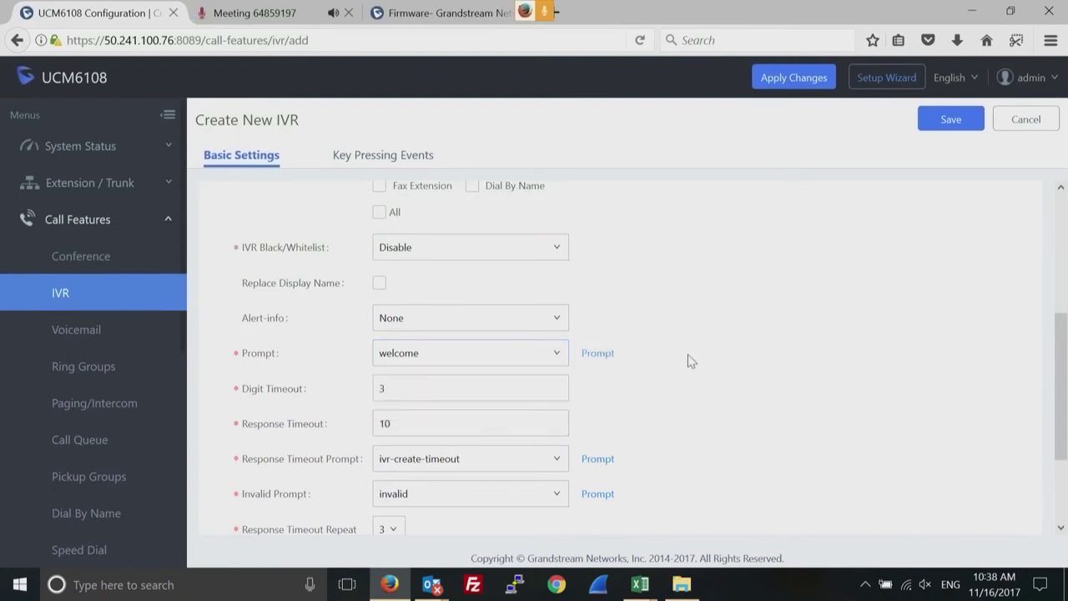
left_click(551, 358)
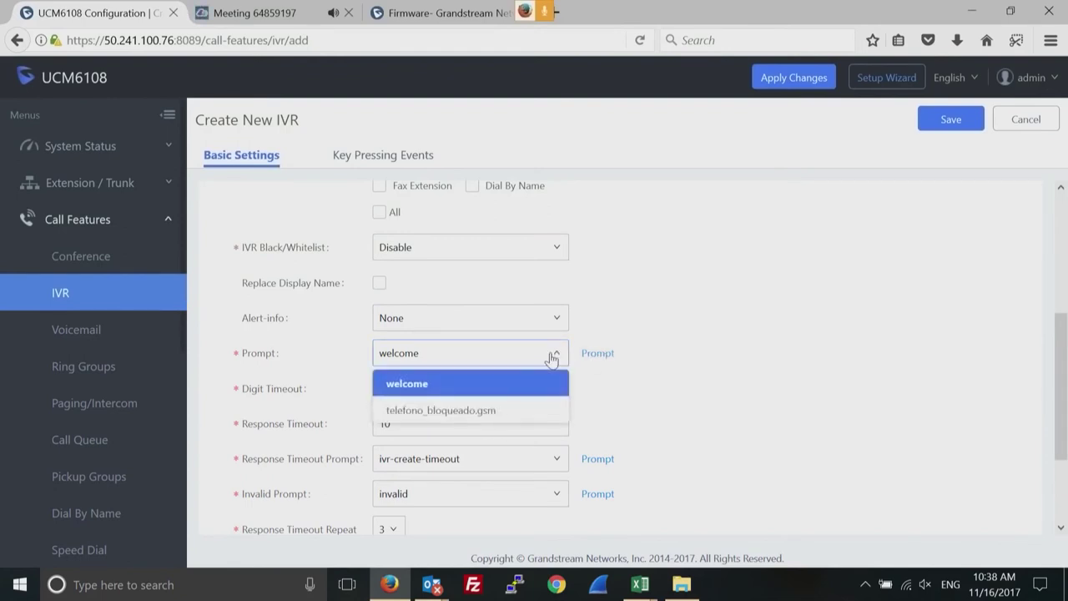
left_click(809, 405)
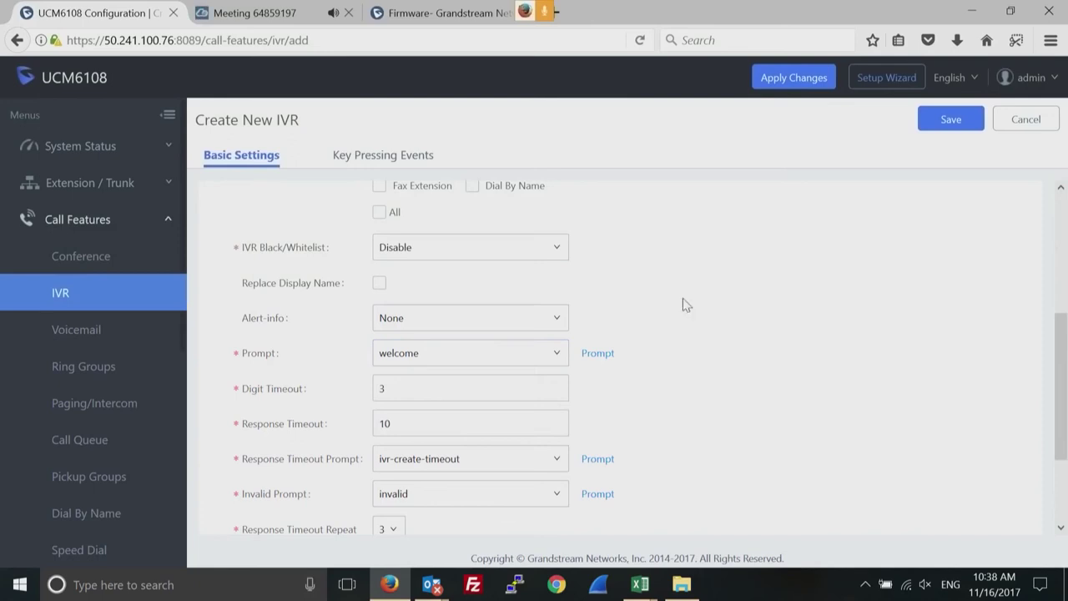
left_click(386, 157)
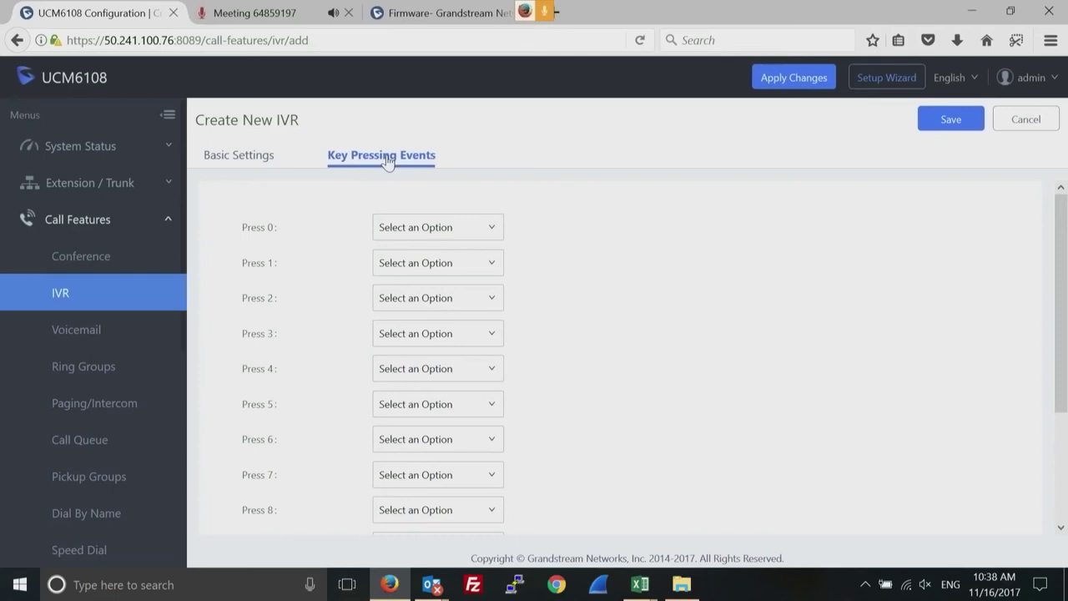
Route IVR key 1 to an Extension and key 2 to a Ring Group, then discard the unsaved TESTIVR.
left_click(464, 265)
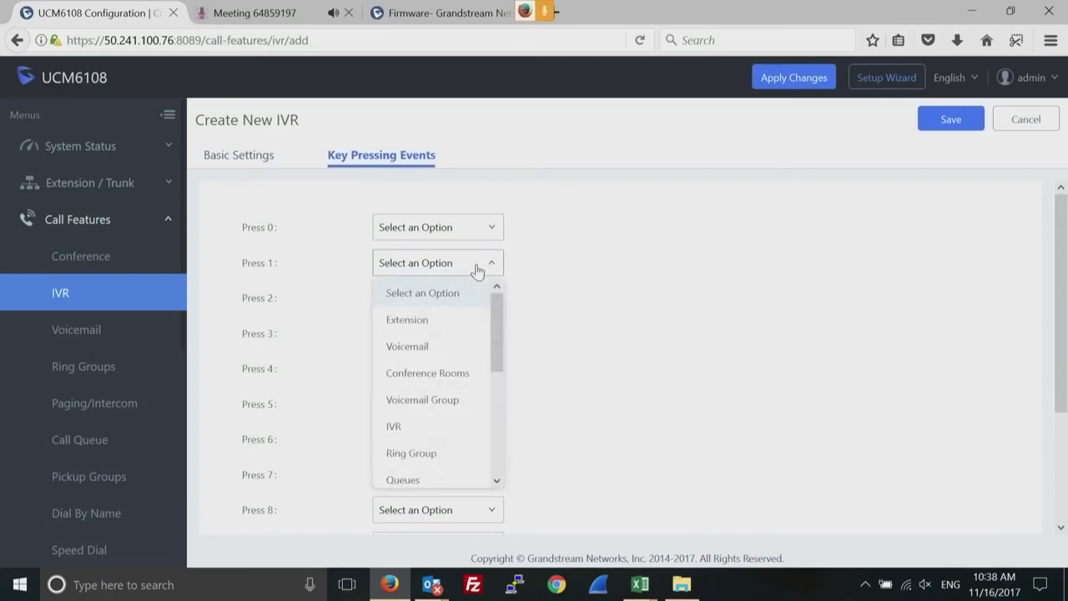
left_click(412, 322)
left_click(491, 301)
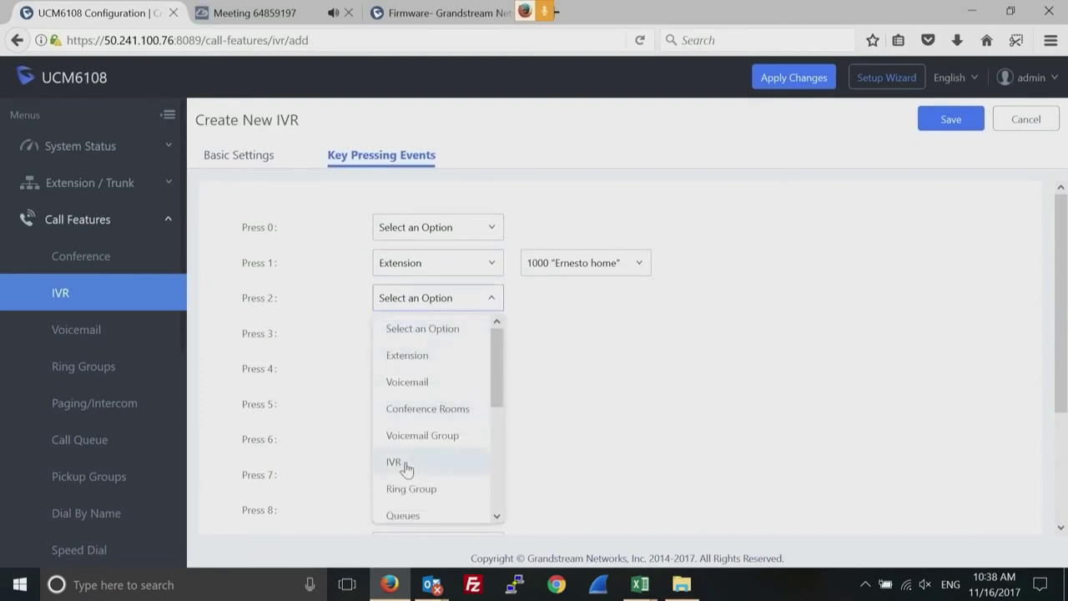
left_click(411, 491)
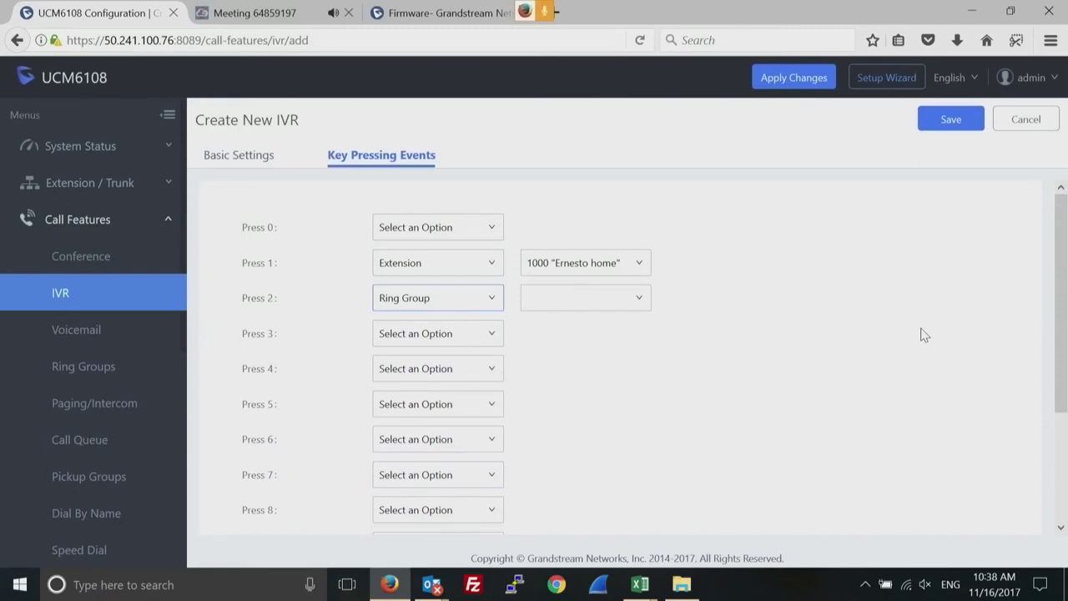
left_click_drag(1059, 351, 1054, 250)
left_click(1027, 122)
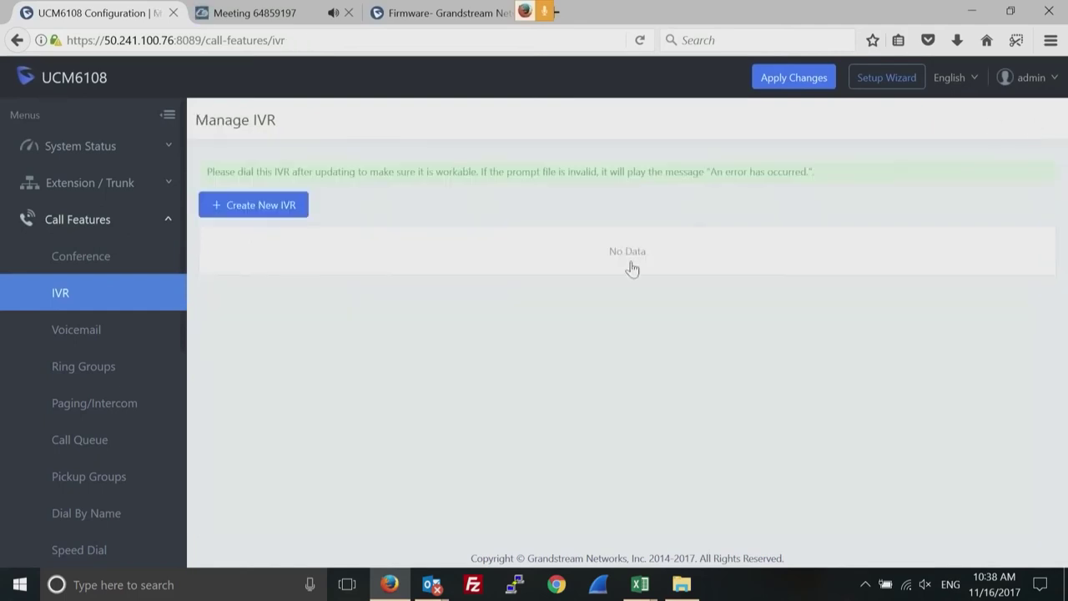
Start a new ring group in Ring Groups and name it test_RG.
left_click(82, 369)
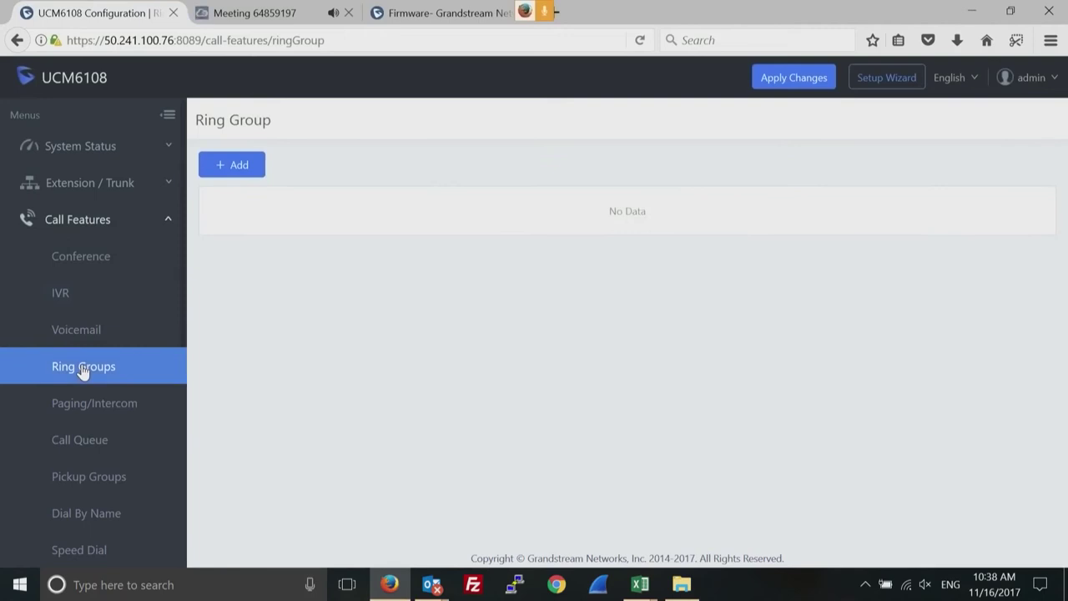
left_click(236, 166)
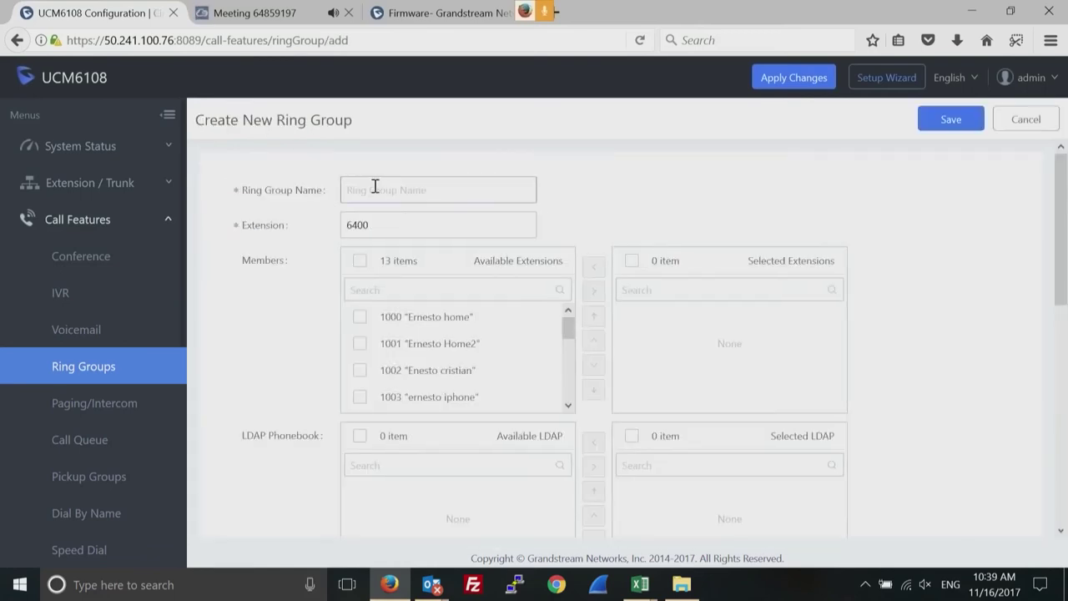
type("RG")
left_click(377, 214)
Add extensions 1000, 1001 and 1002 as members, then search for 1010 and clear the filter.
left_click(360, 318)
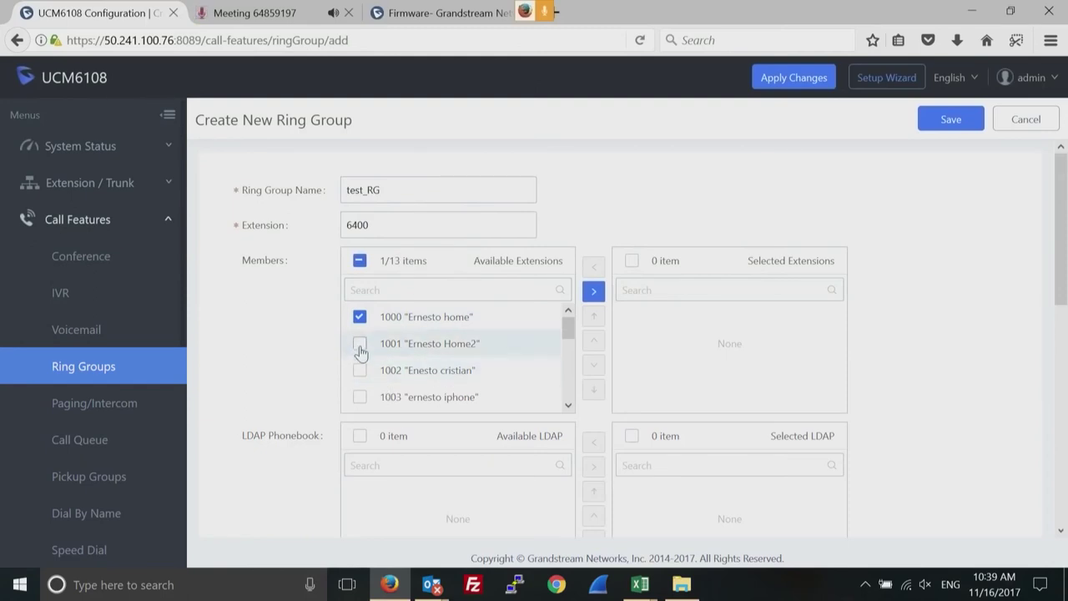
left_click(359, 347)
left_click(360, 372)
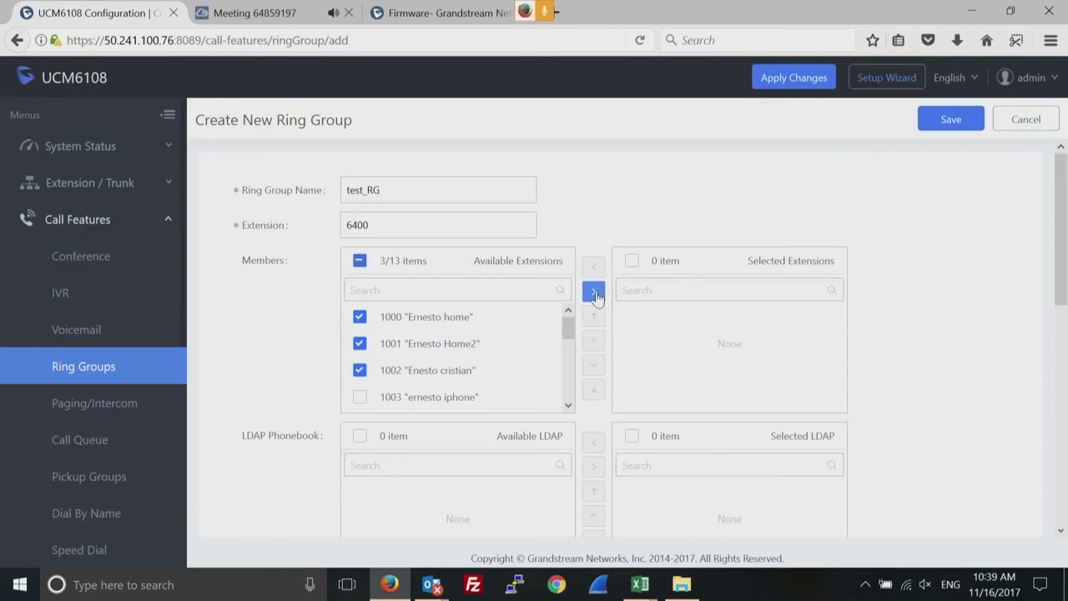
left_click(594, 293)
left_click(449, 290)
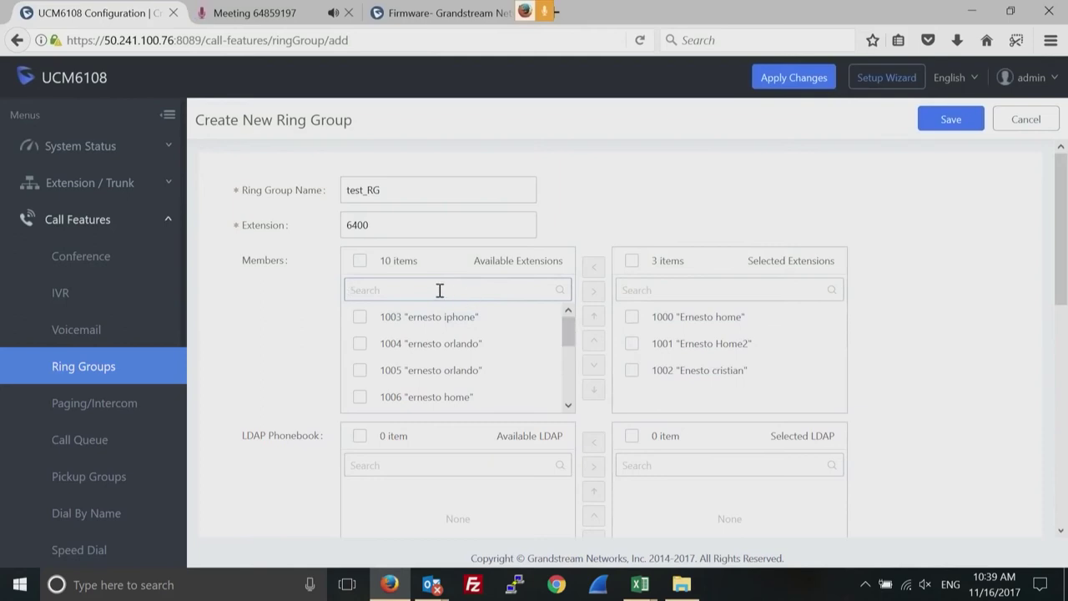
type("1010")
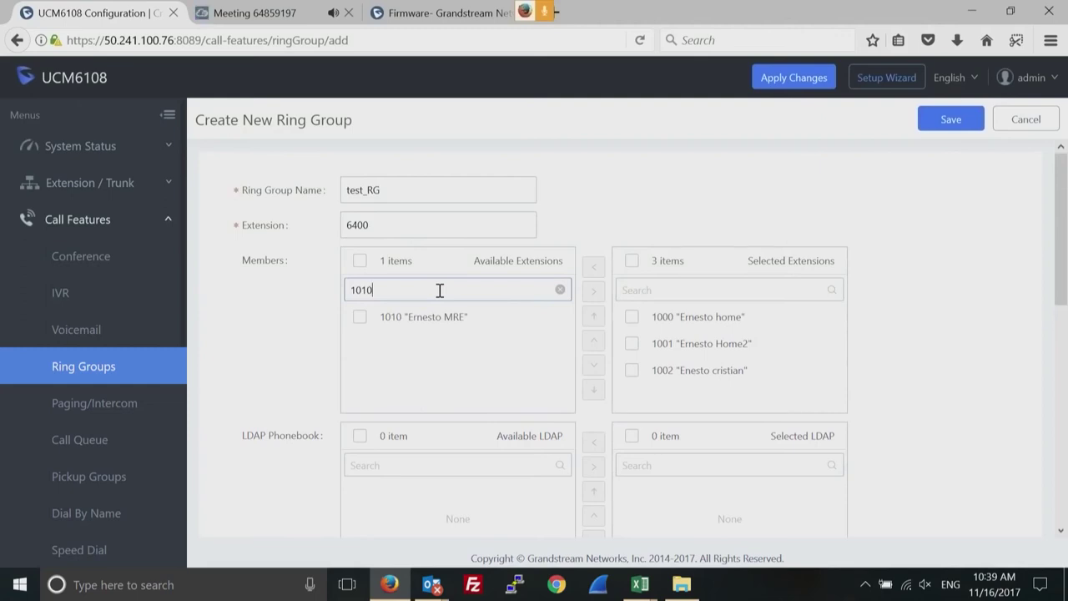
left_click(558, 290)
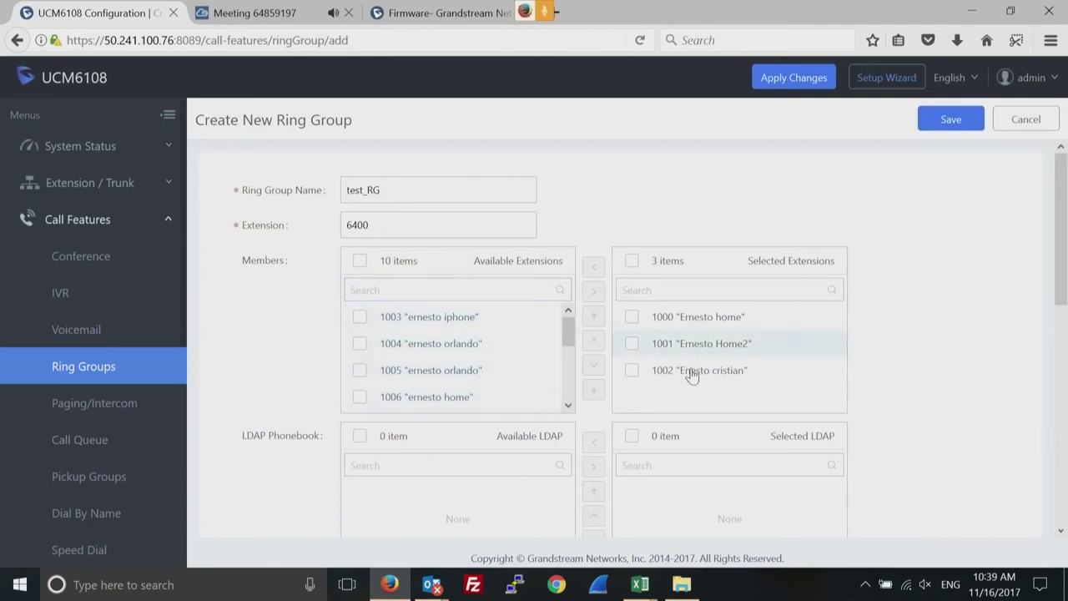
left_click_drag(1058, 266, 1051, 349)
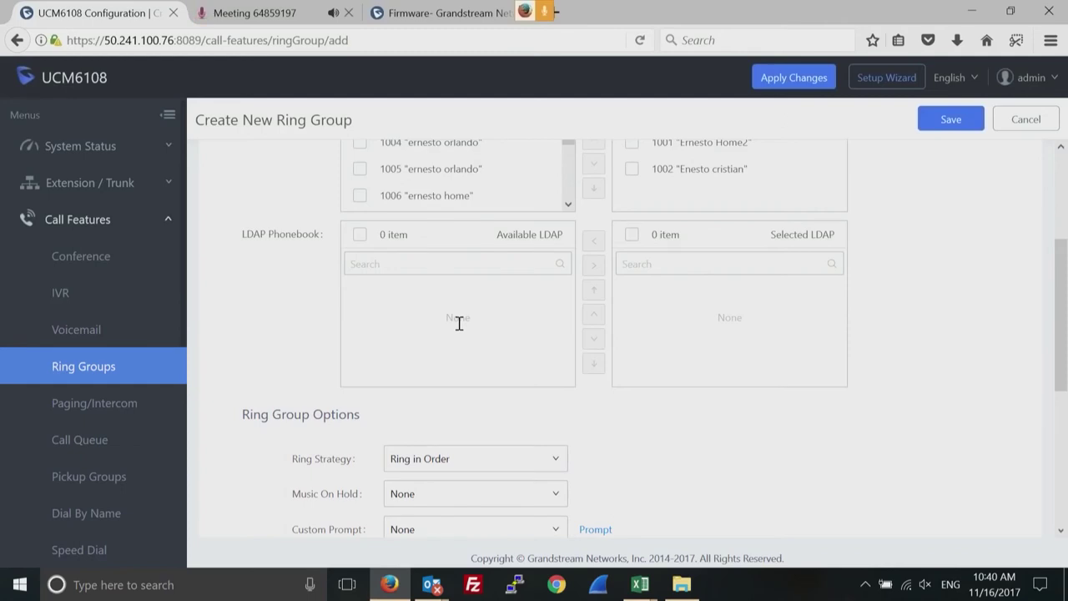
Keep the ring group's strategy set to Ring in Order.
left_click(641, 267)
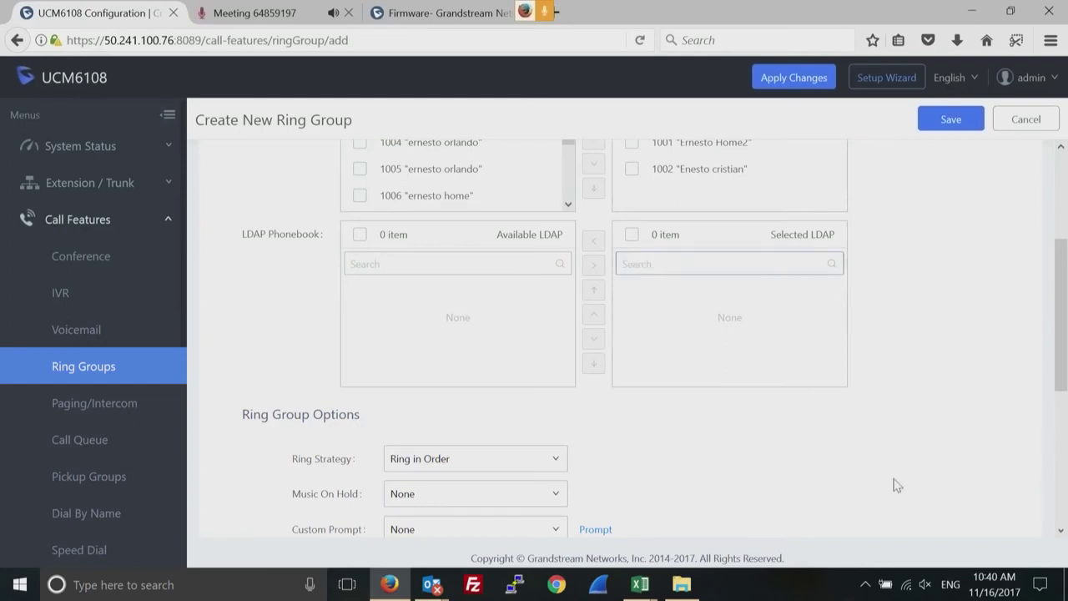
left_click(1060, 530)
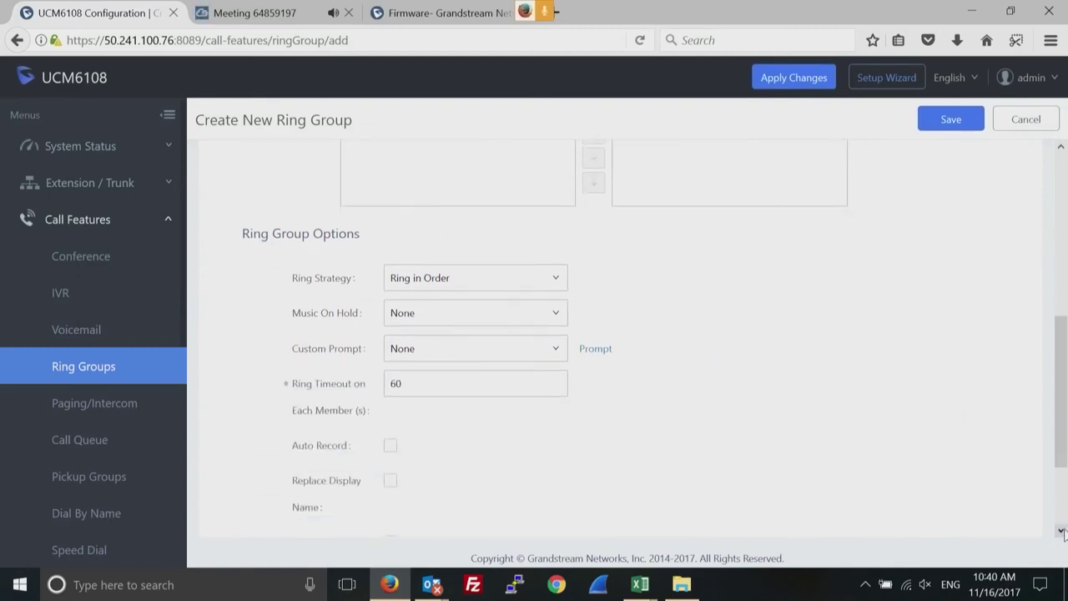
left_click(1060, 530)
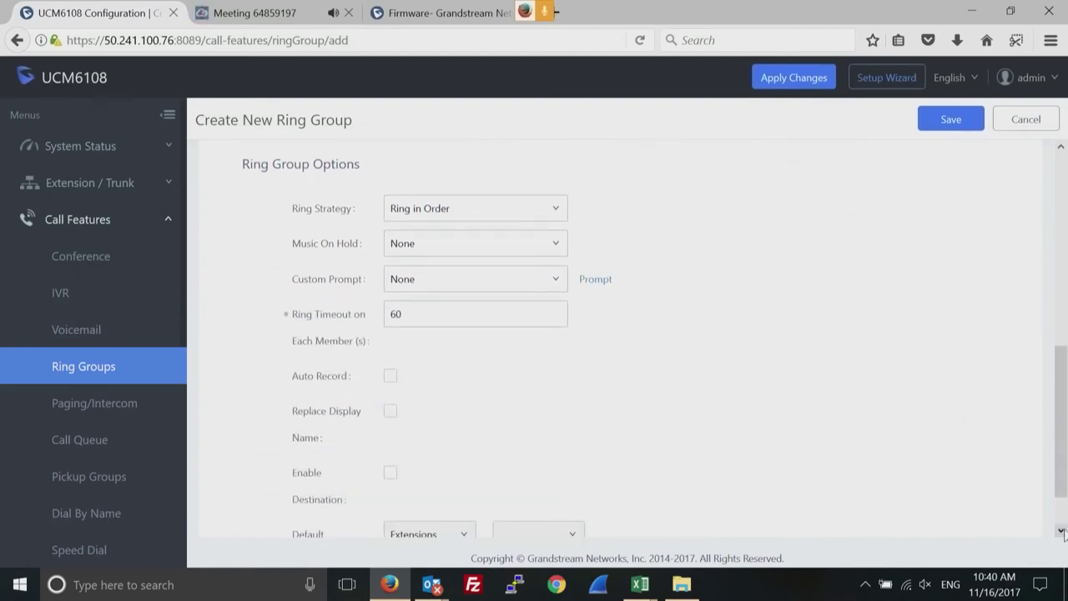
left_click(555, 208)
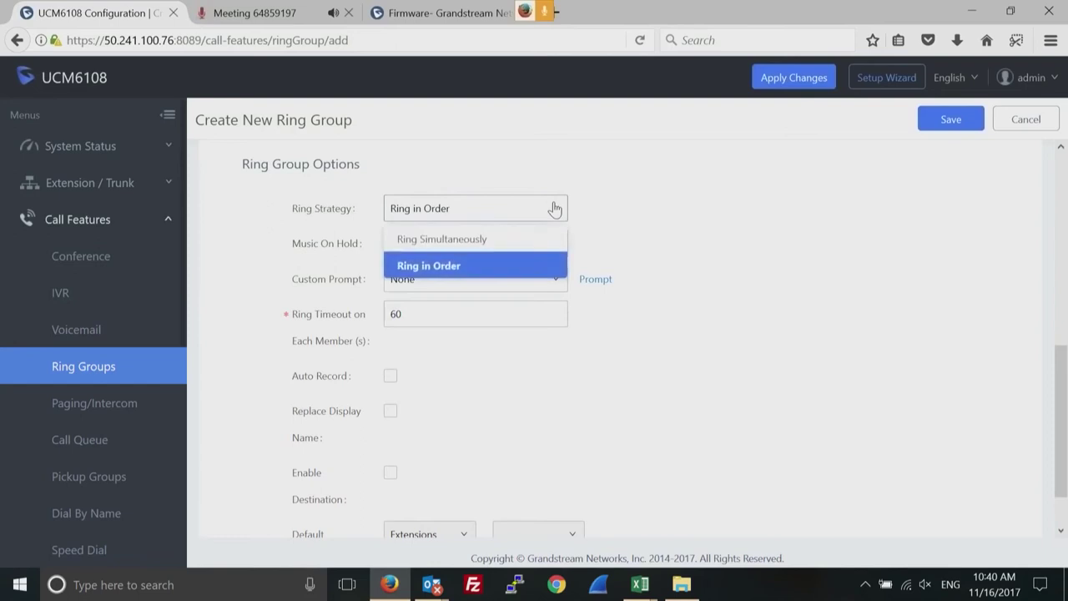
left_click(784, 221)
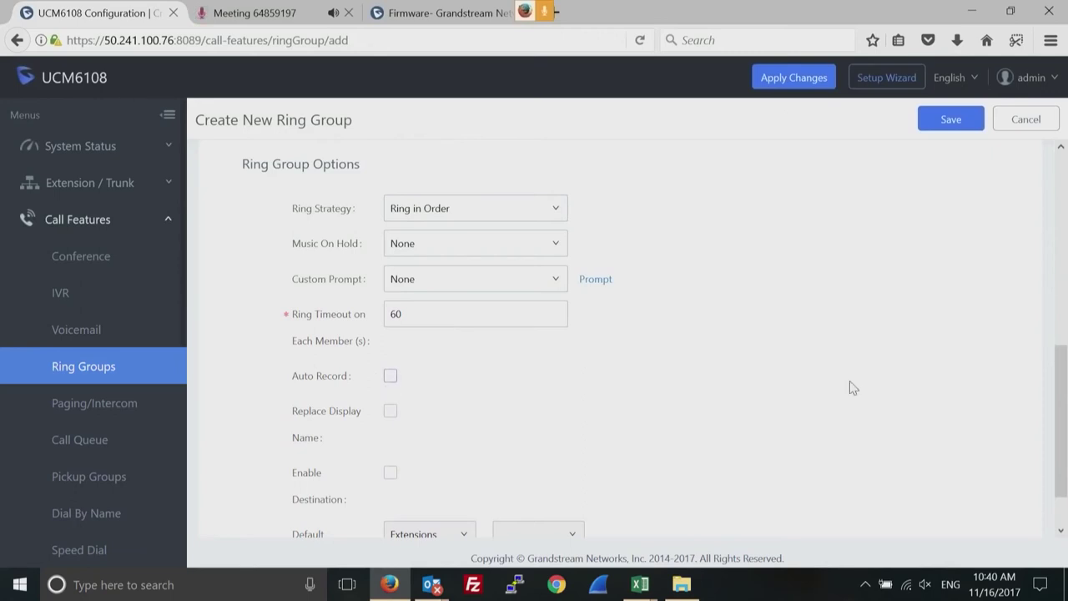
Leave the default destination disabled and save ring group 6400 test_RG.
left_click_drag(1061, 412, 1059, 470)
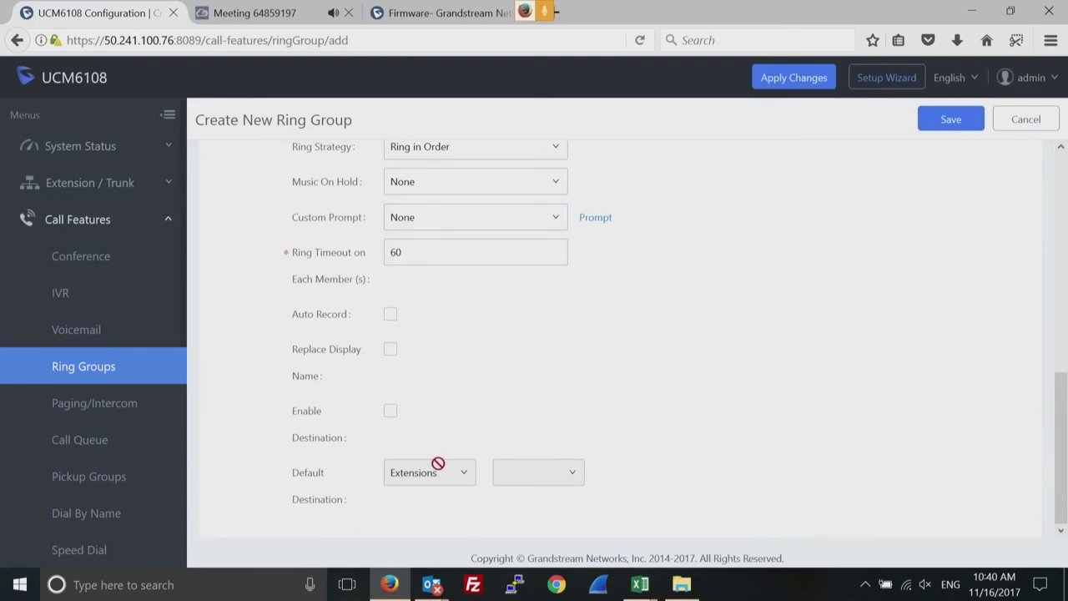
left_click(390, 415)
left_click(454, 479)
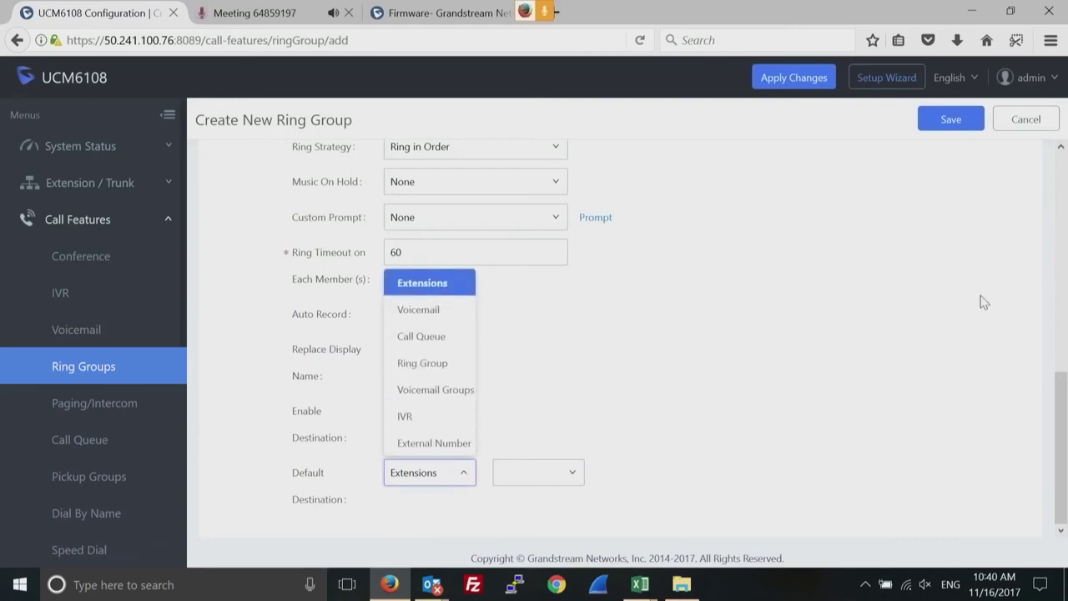
left_click(796, 281)
left_click(391, 411)
left_click(951, 121)
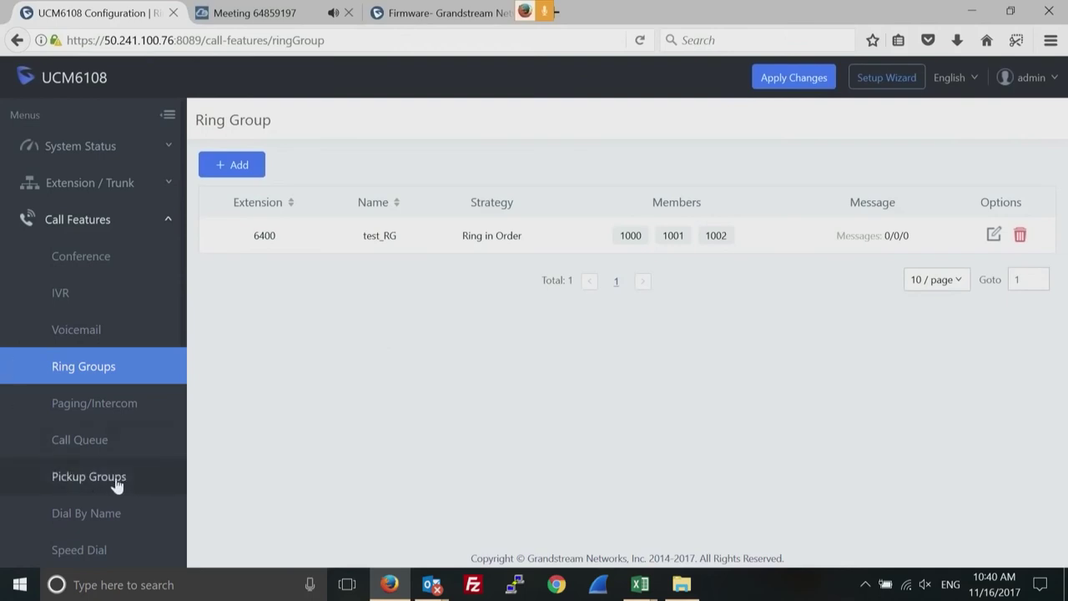
Create a new call queue with extension 6500 and name CQtest.
left_click(80, 440)
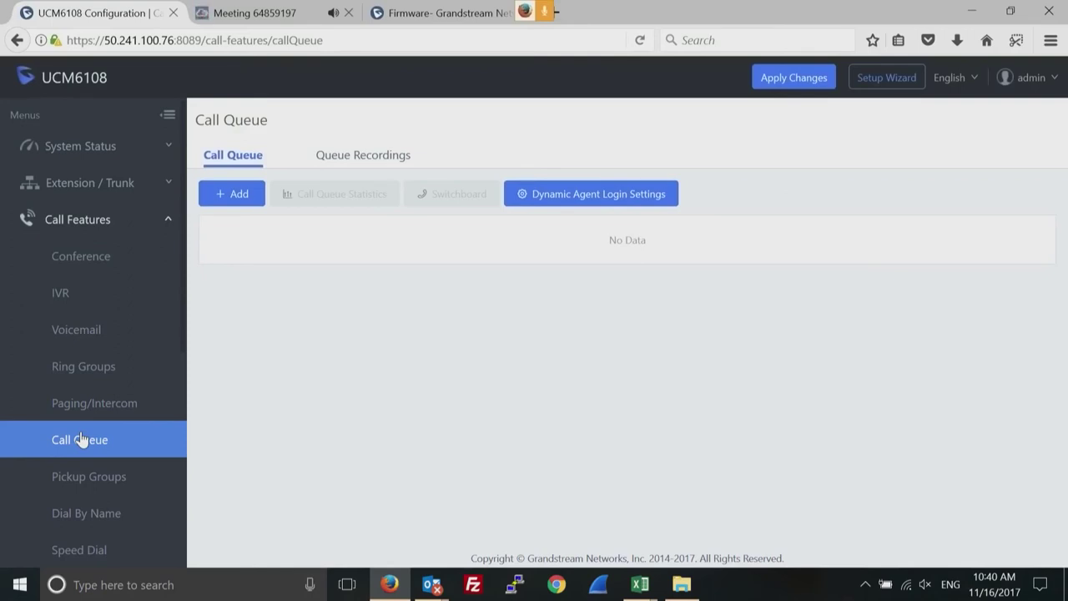
left_click(238, 197)
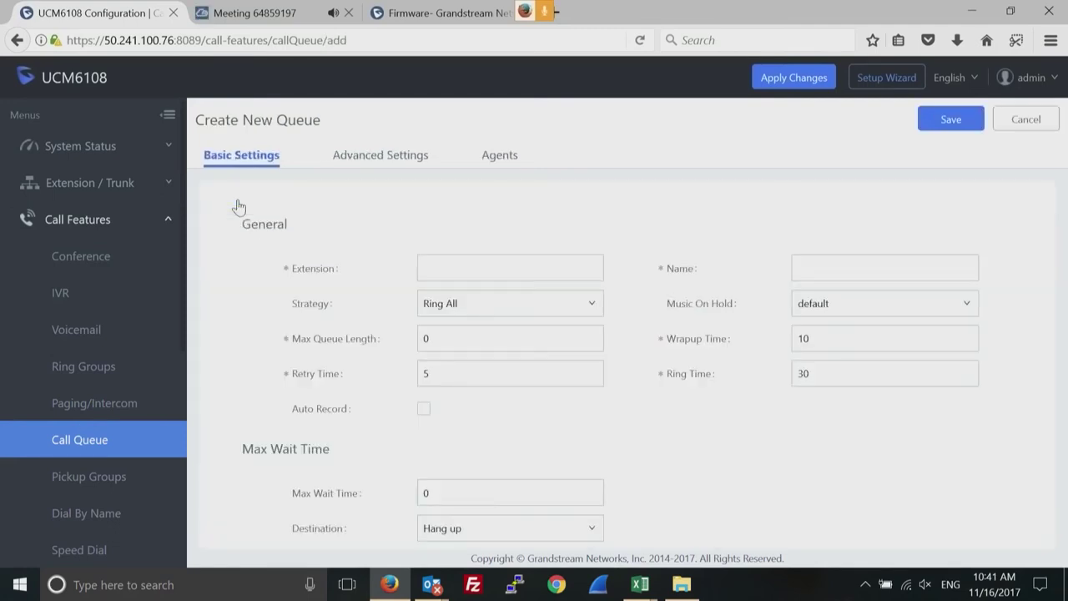
left_click(470, 267)
type("6500")
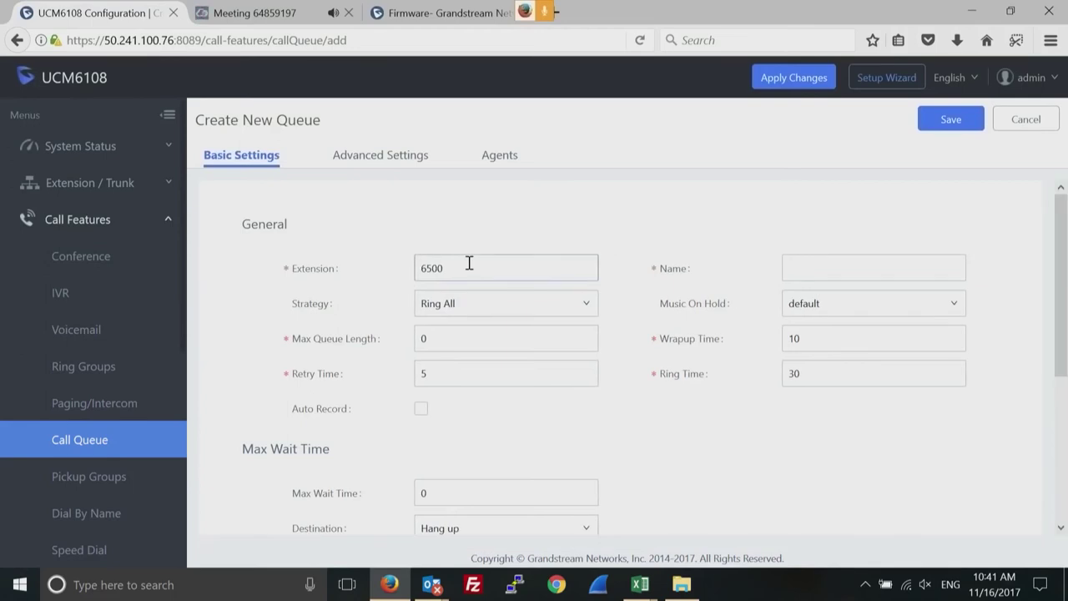
left_click(809, 266)
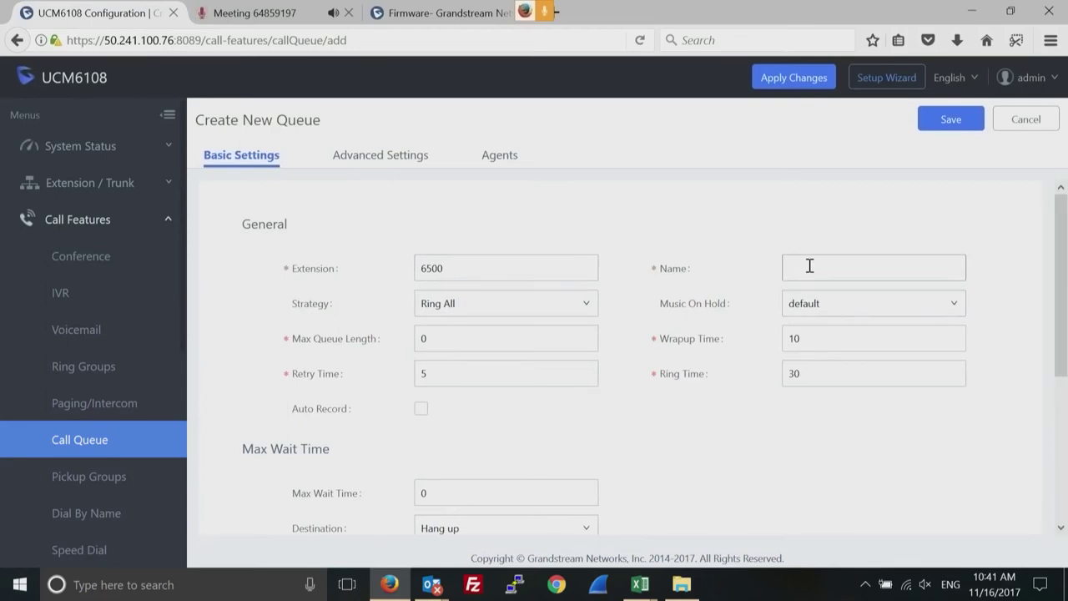
type("CQtest")
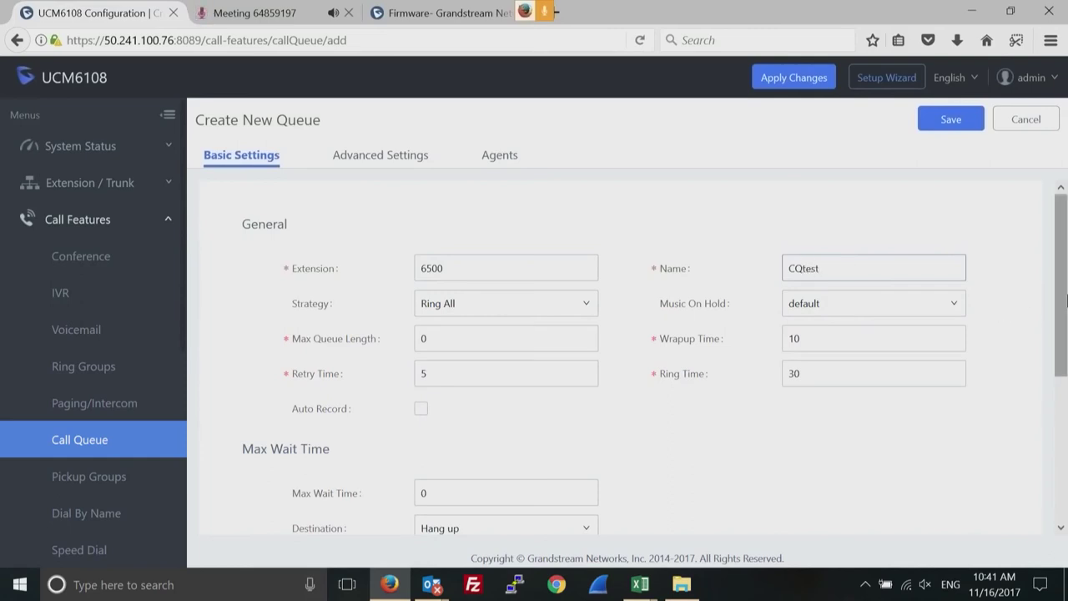
left_click_drag(1061, 301, 1066, 265)
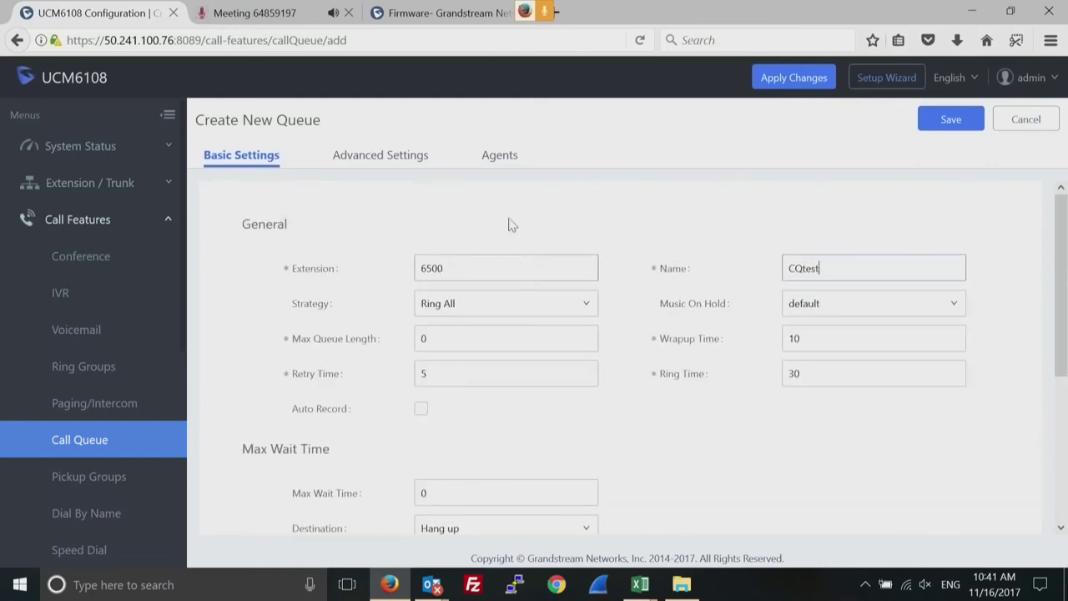
left_click(495, 158)
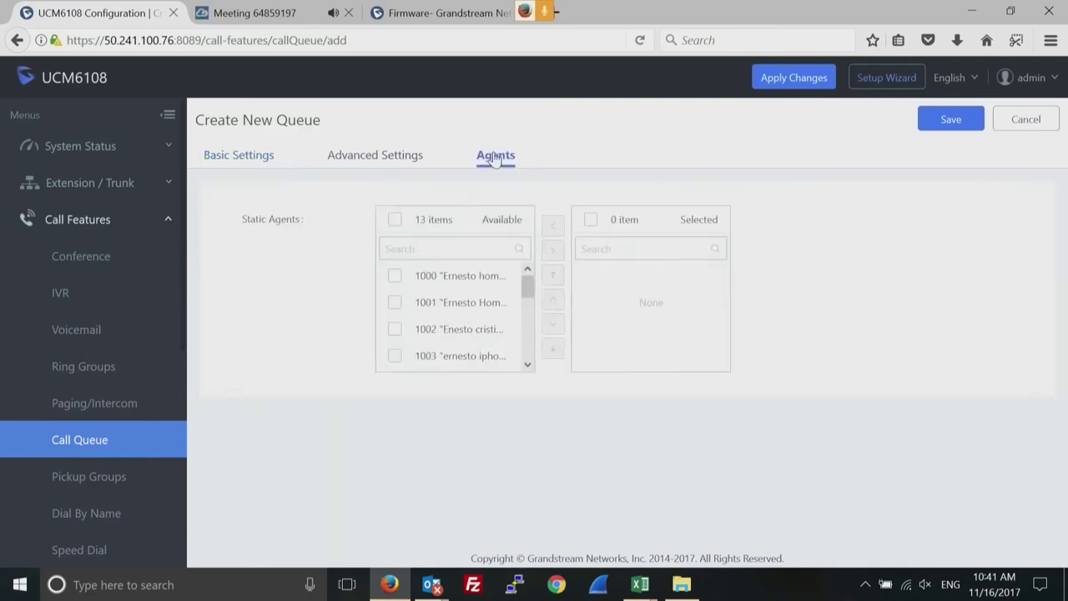
Assign extensions 1003 and 1002 as agents of the CQtest queue.
left_click(394, 355)
left_click(395, 330)
left_click(553, 251)
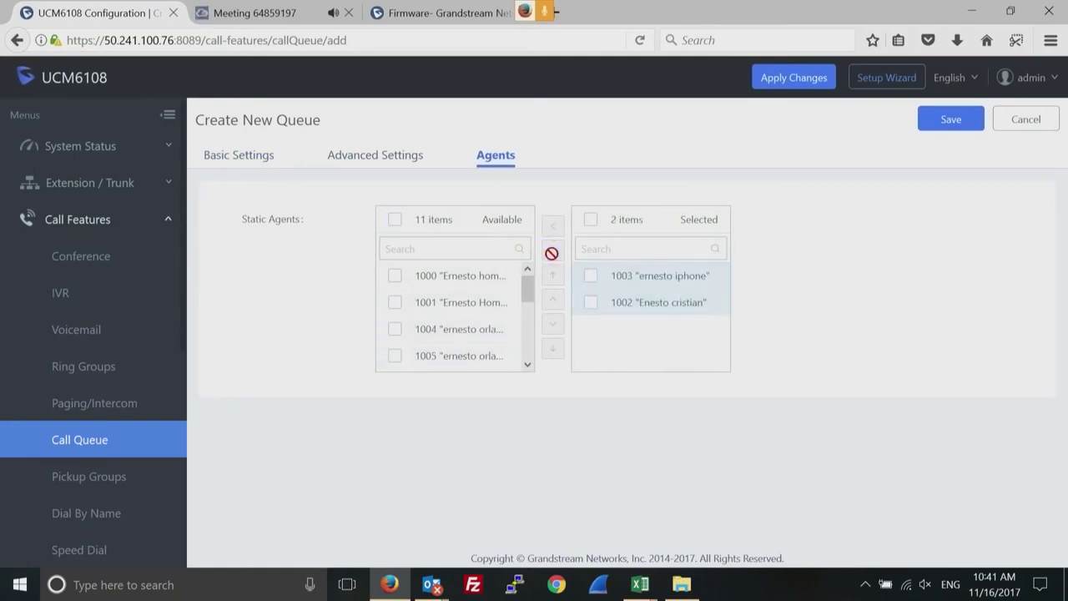
Review the queue's Advanced Settings: Leave When Empty Strict and Queue Chairman None.
left_click(390, 157)
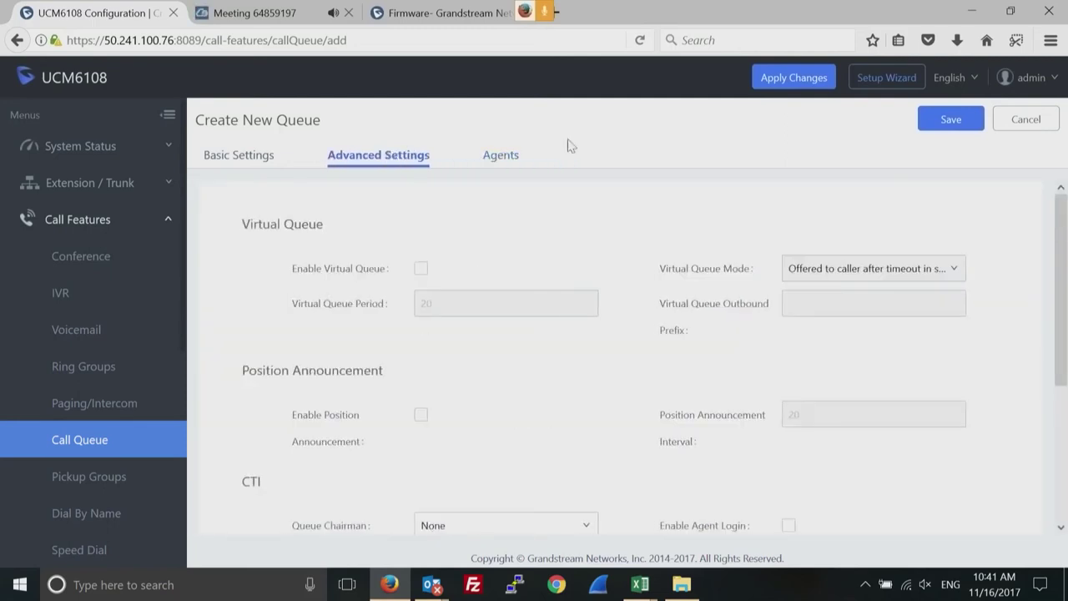
left_click_drag(1061, 288, 1053, 369)
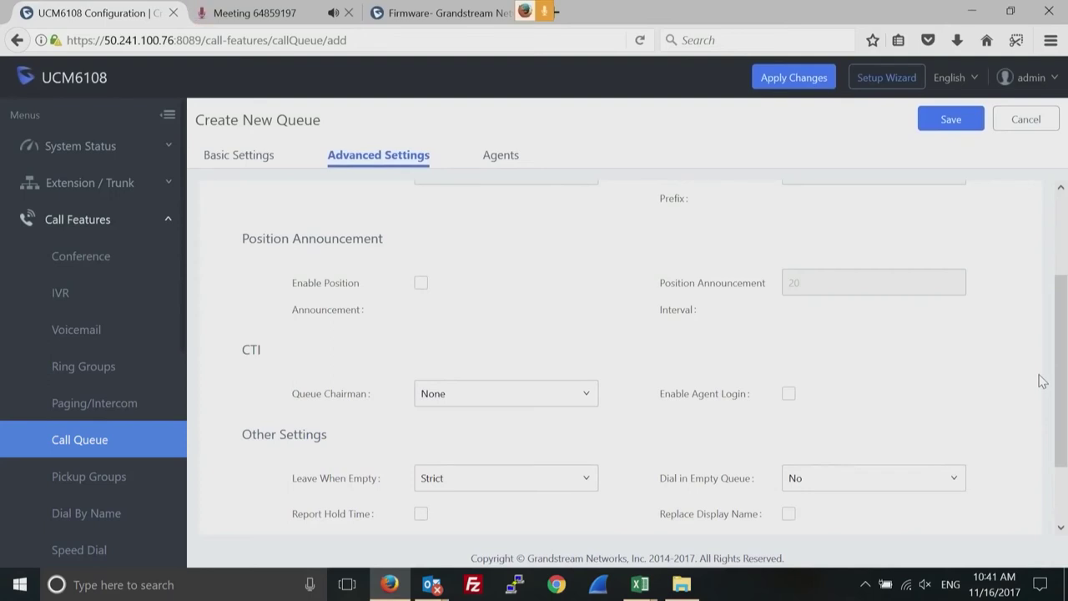
left_click_drag(1042, 383, 1039, 427)
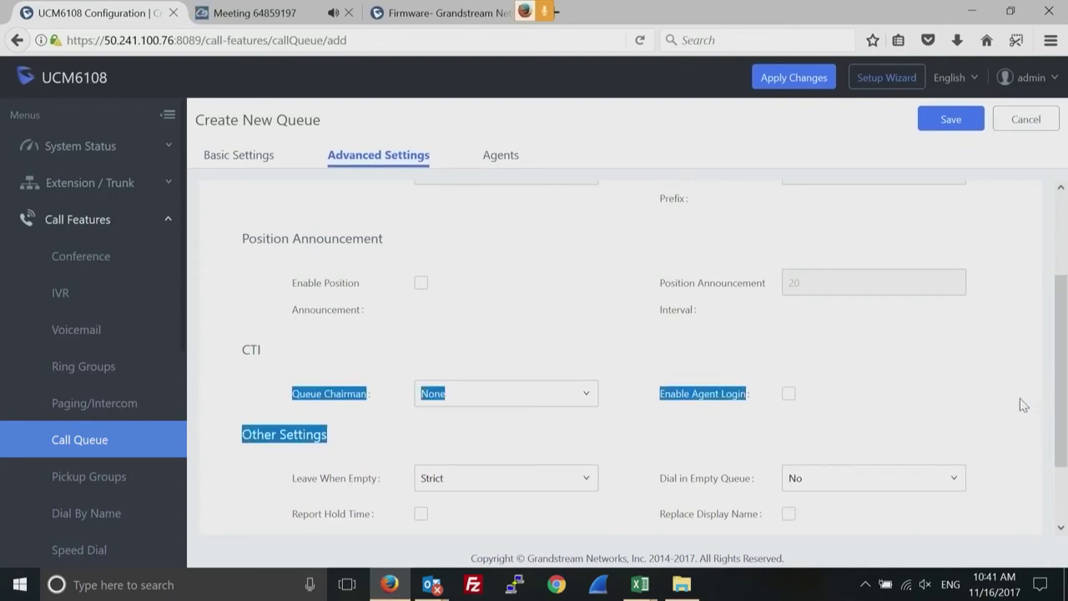
left_click(1023, 404)
left_click_drag(1060, 392, 1050, 507)
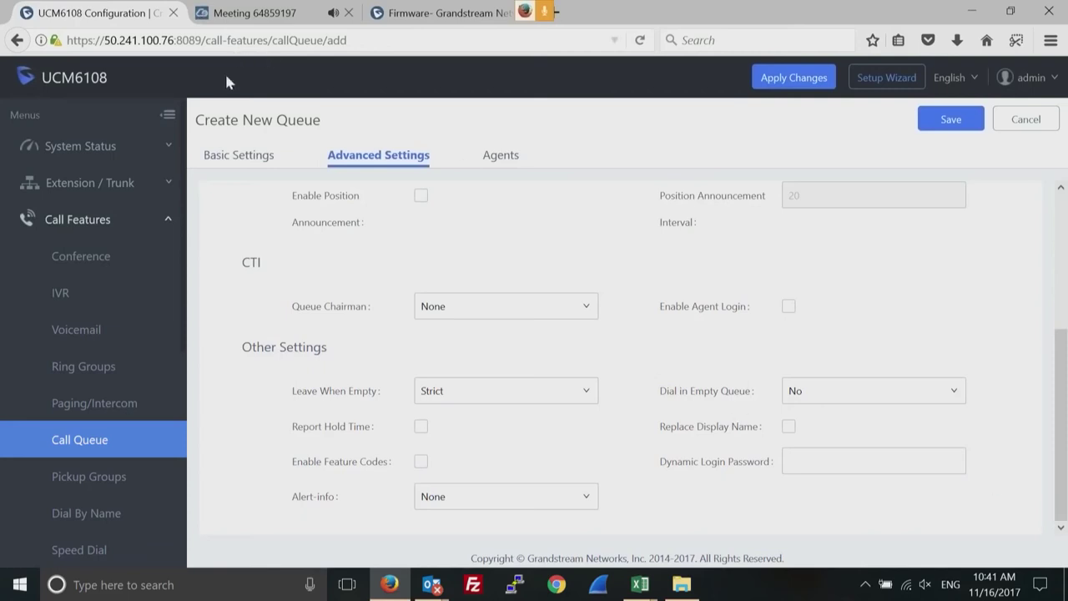
In the queue's Basic Settings, keep Max Wait Time 0 with its destination set to Hang up.
left_click(224, 158)
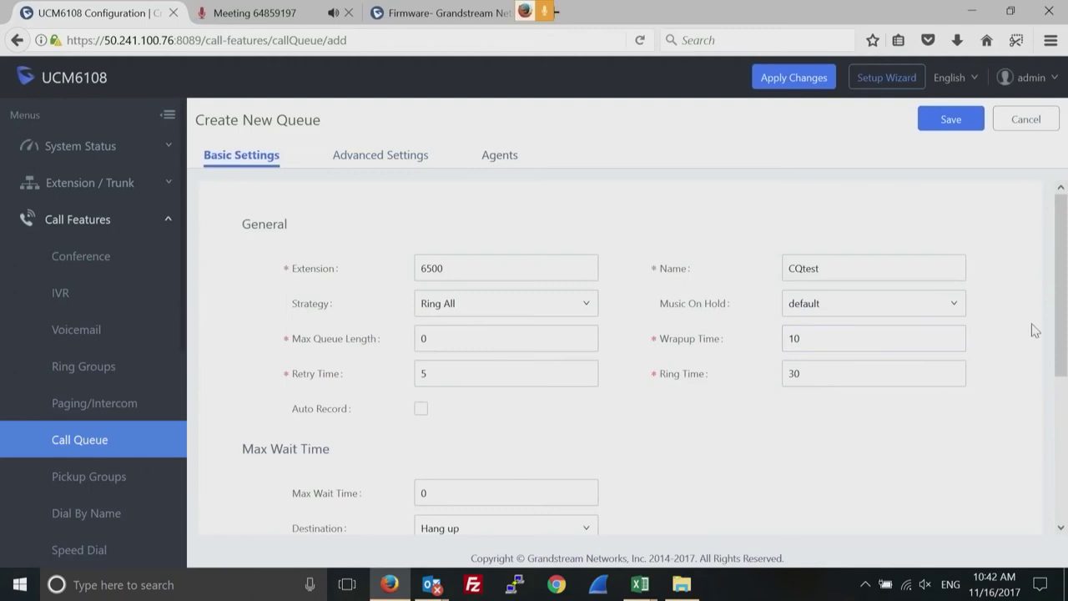
left_click_drag(1065, 304, 1065, 425)
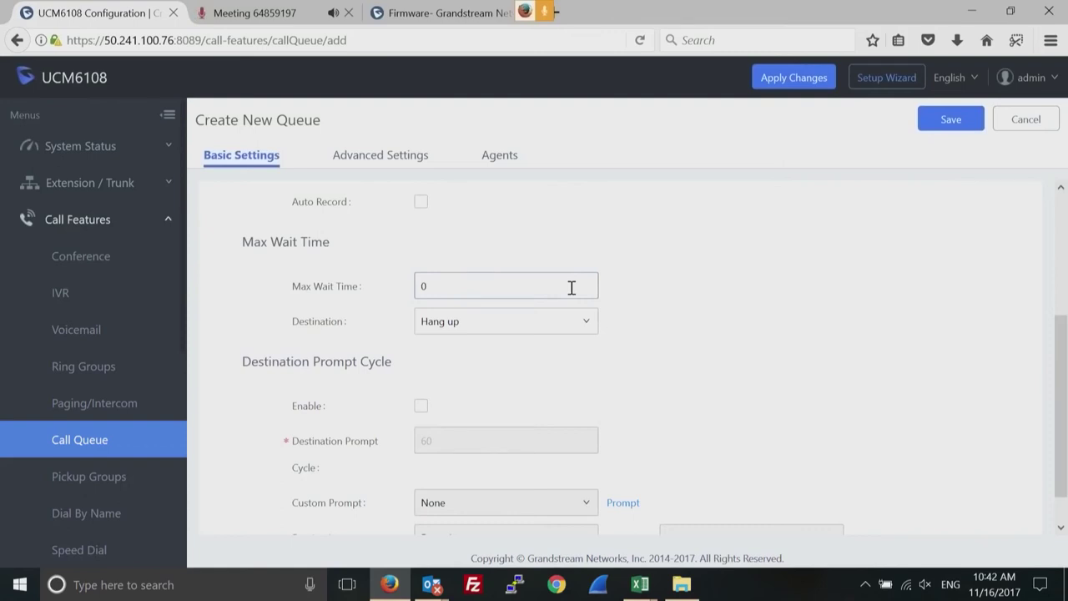
left_click(583, 325)
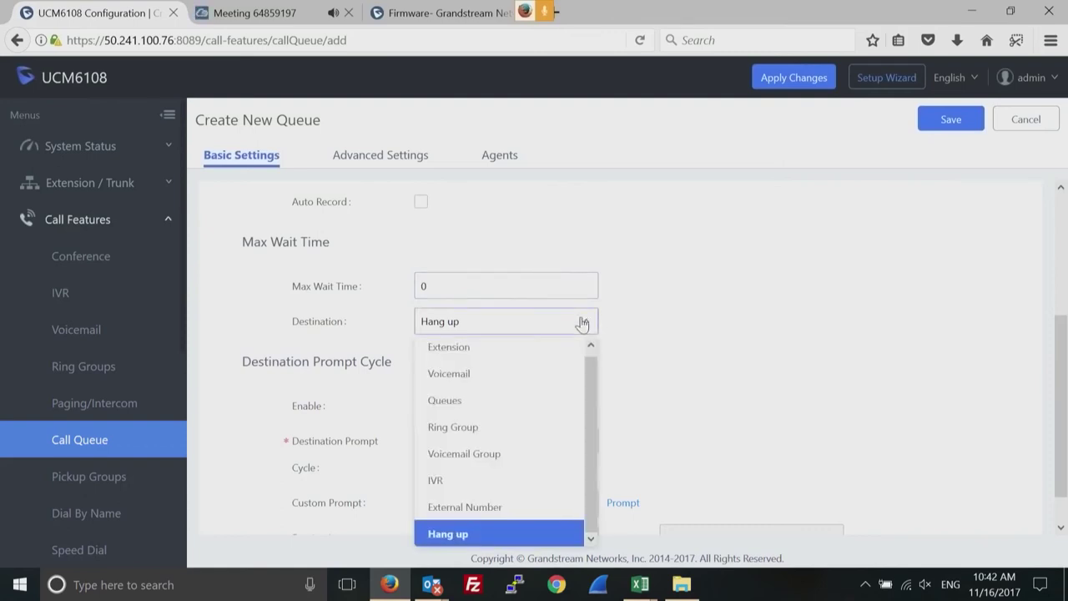
left_click(780, 337)
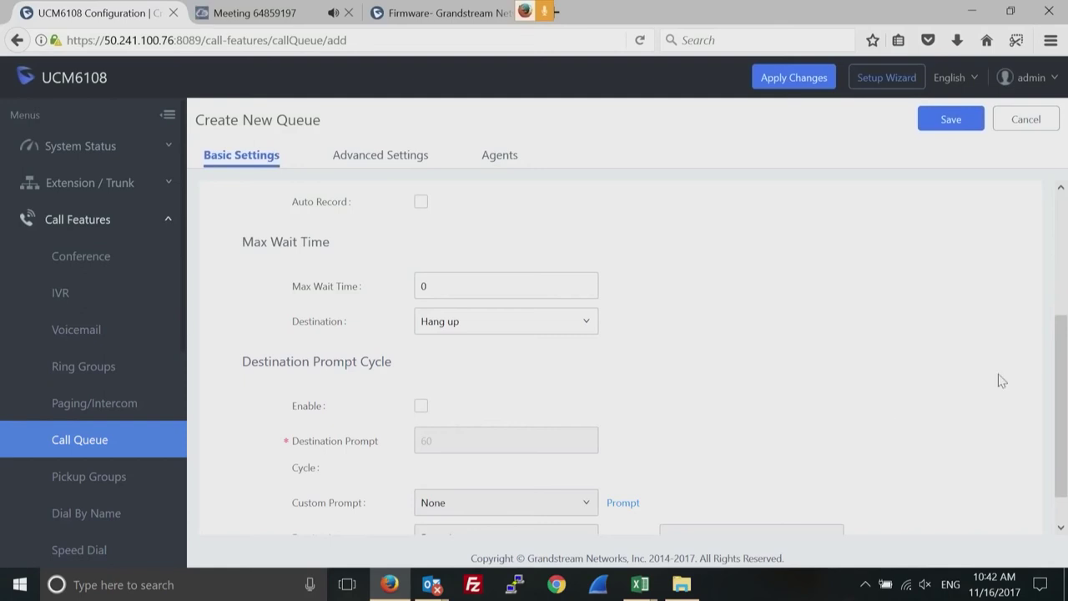
scroll(1054, 465, "down", 1)
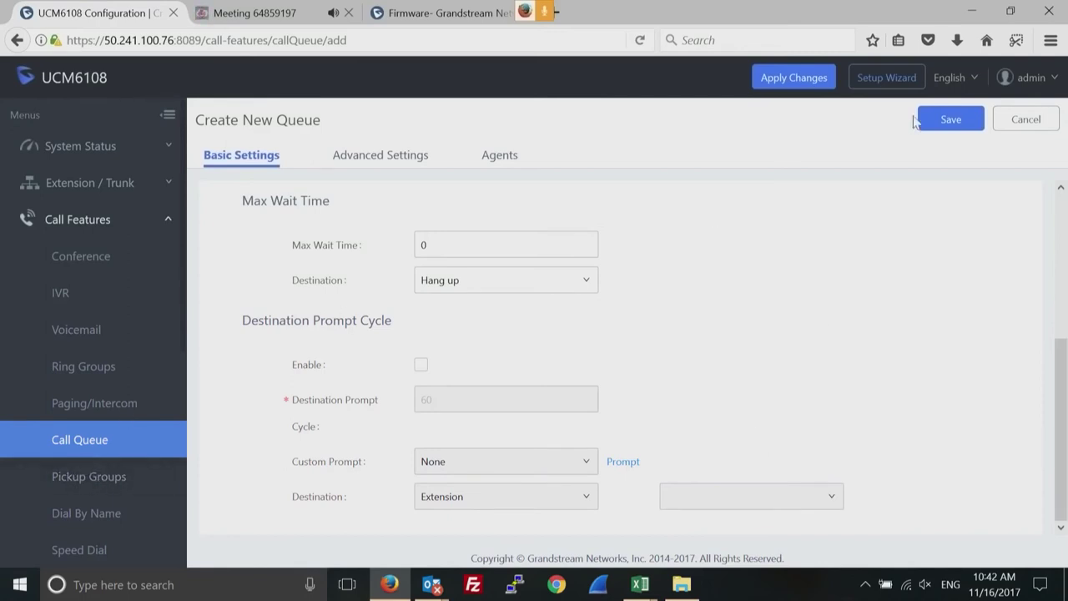
Save the new call queue CQtest on extension 6500.
left_click(942, 122)
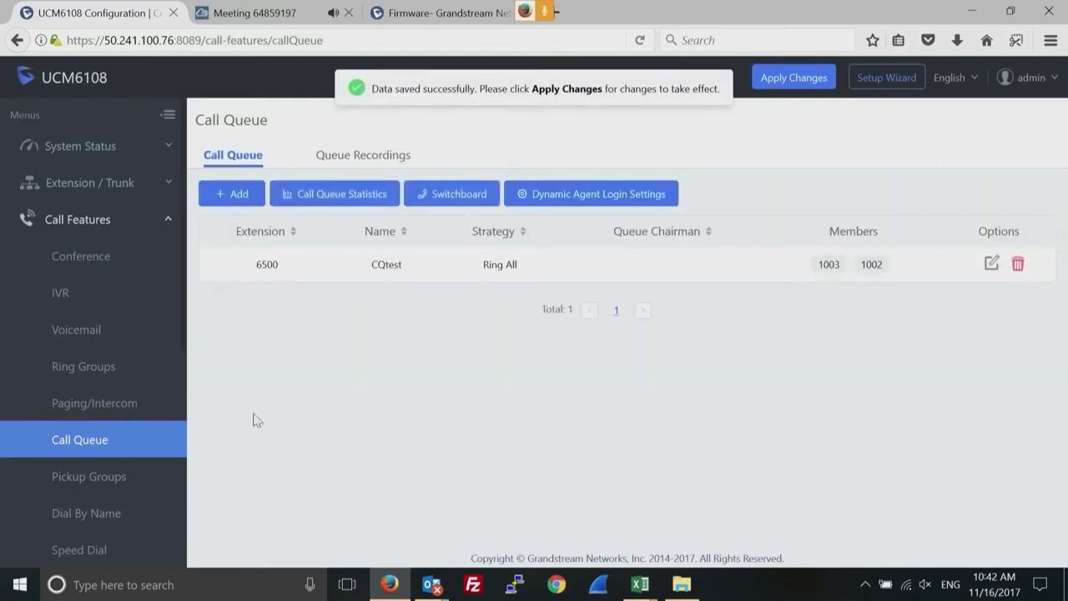
left_click(169, 219)
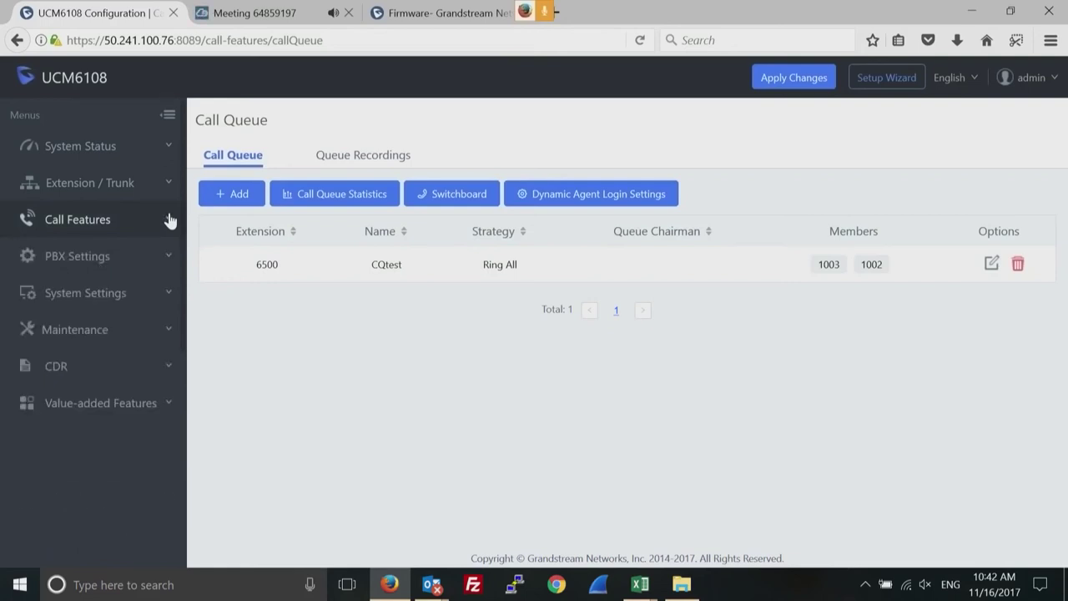
left_click(169, 220)
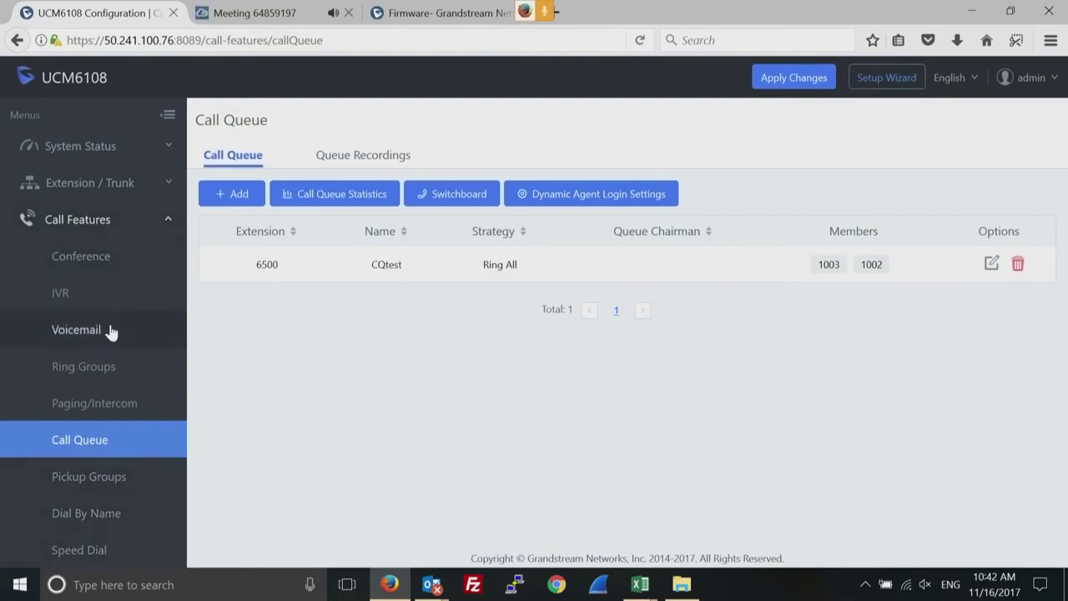
Open PBX Settings > General Settings, showing Ring Timeout 60 and strong password enforcement.
left_click(166, 221)
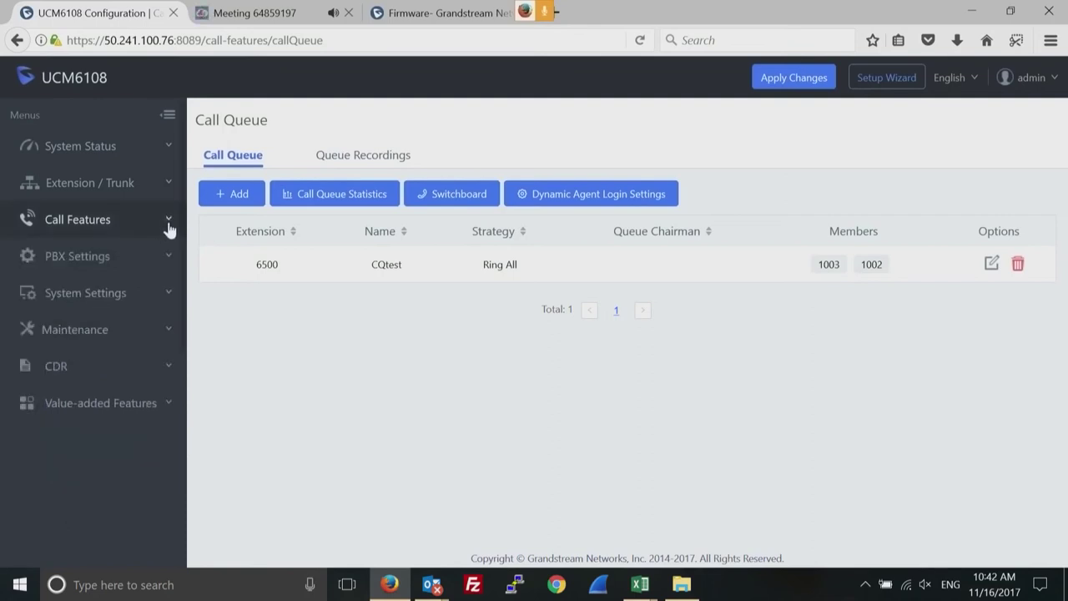
left_click(167, 260)
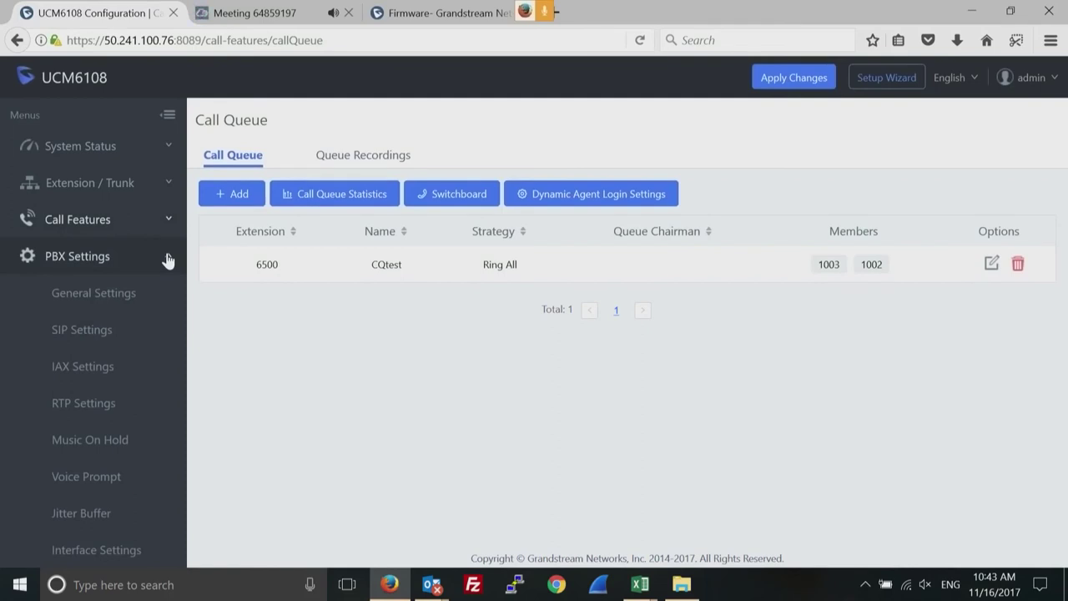
left_click(106, 295)
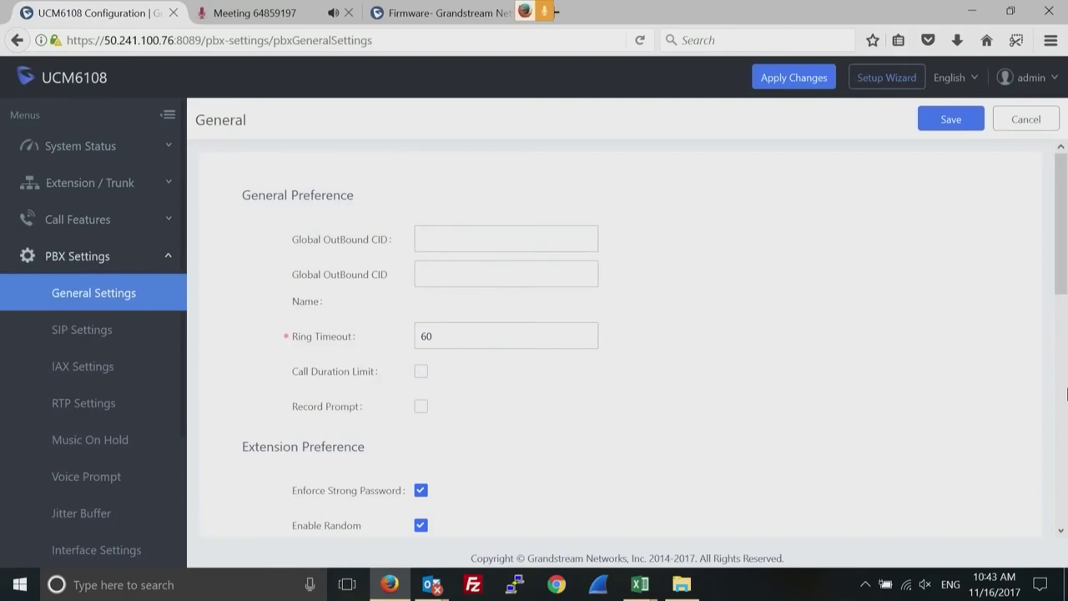
left_click_drag(1063, 260, 1058, 367)
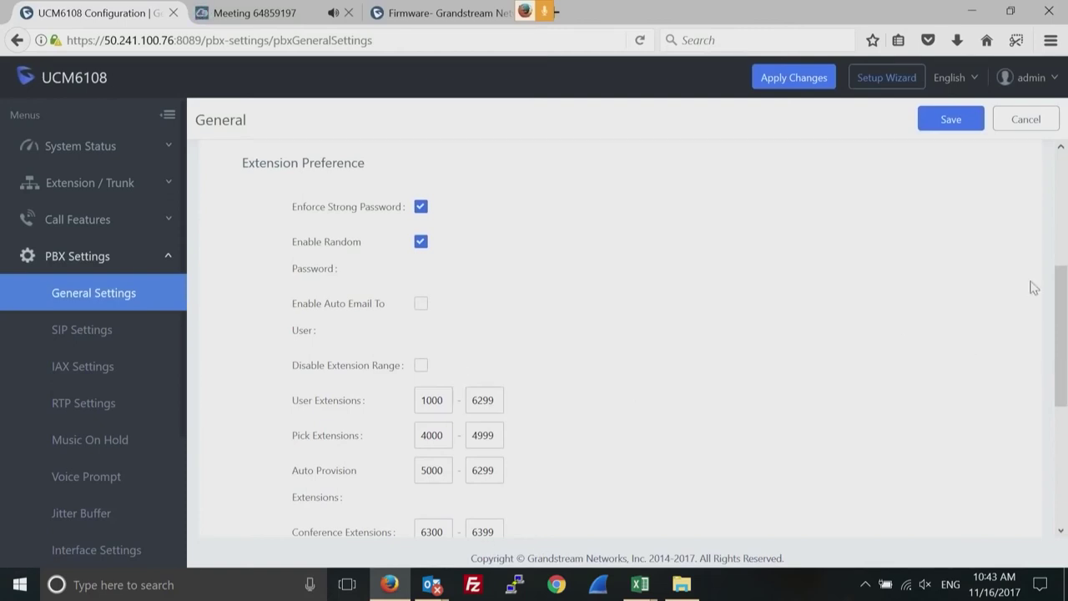
left_click_drag(1056, 312, 1060, 394)
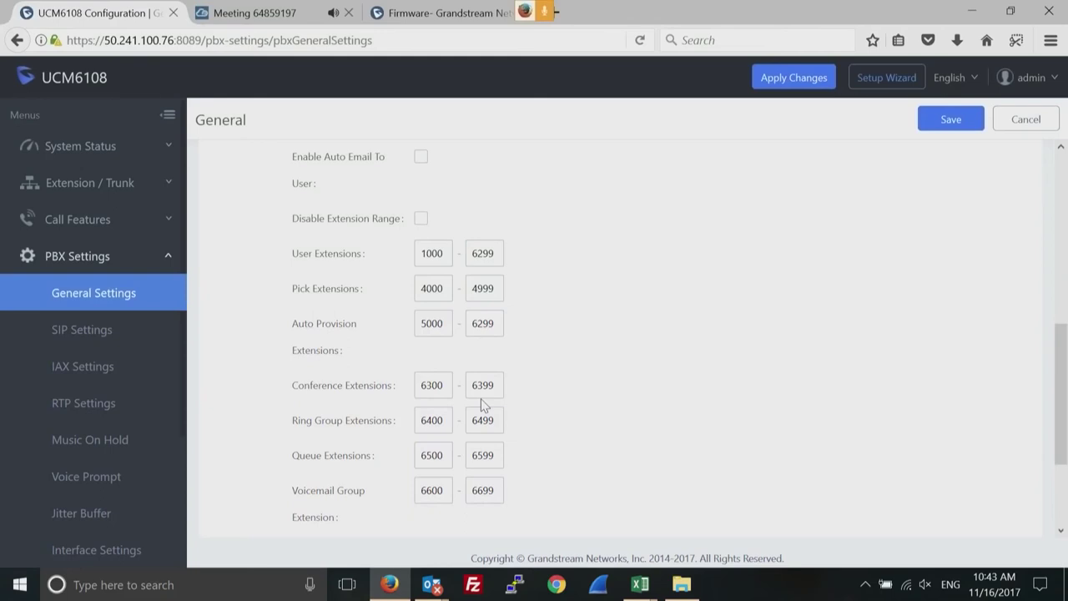
left_click(421, 220)
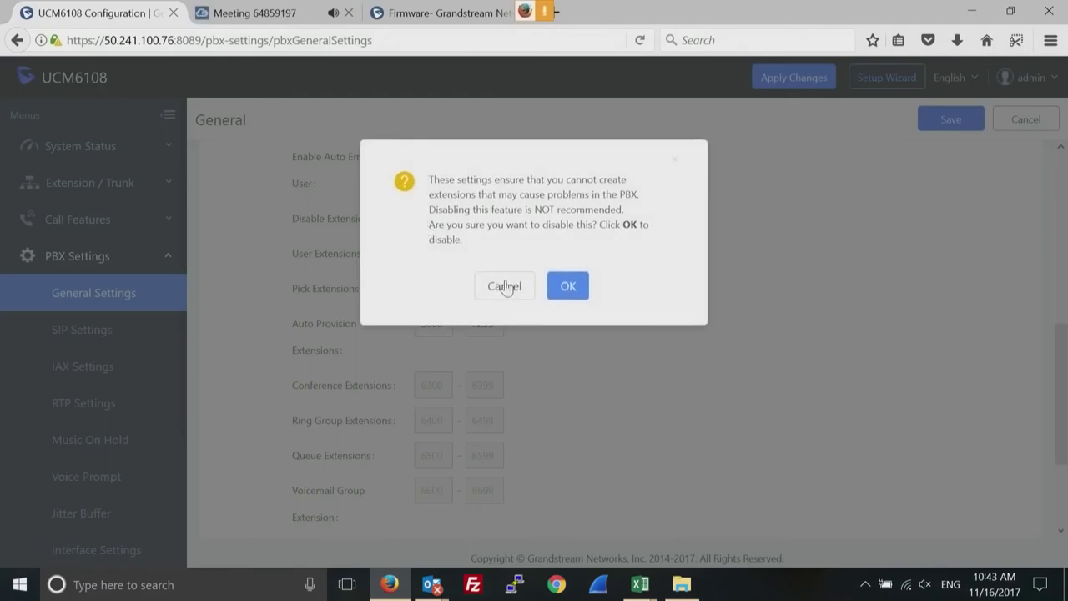
left_click(505, 286)
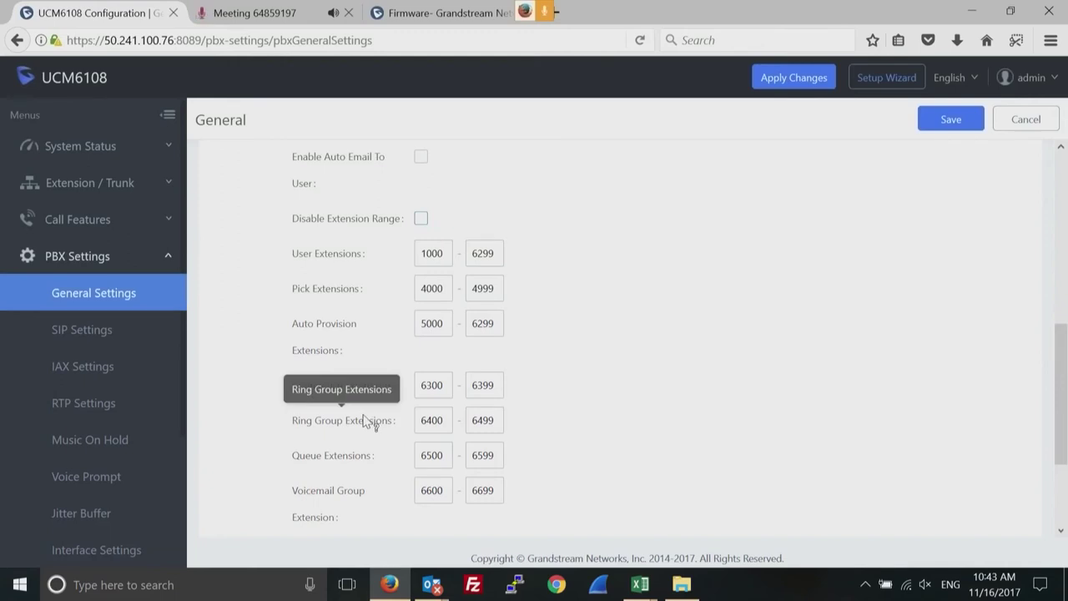
left_click_drag(1060, 384, 1064, 207)
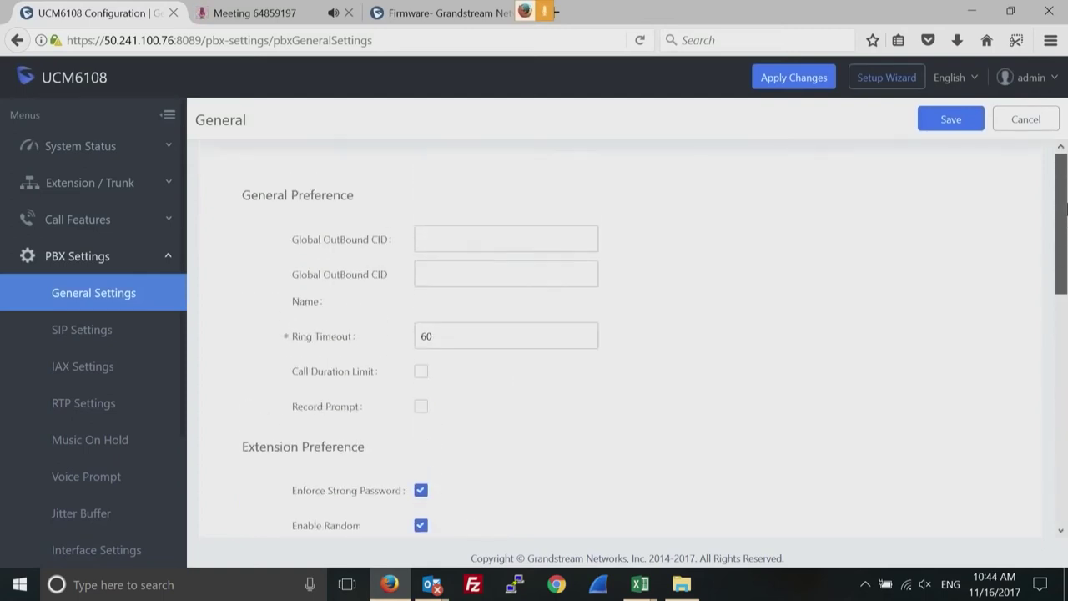
Open the SIP Settings page and check the Bind UDP Port value.
left_click(77, 334)
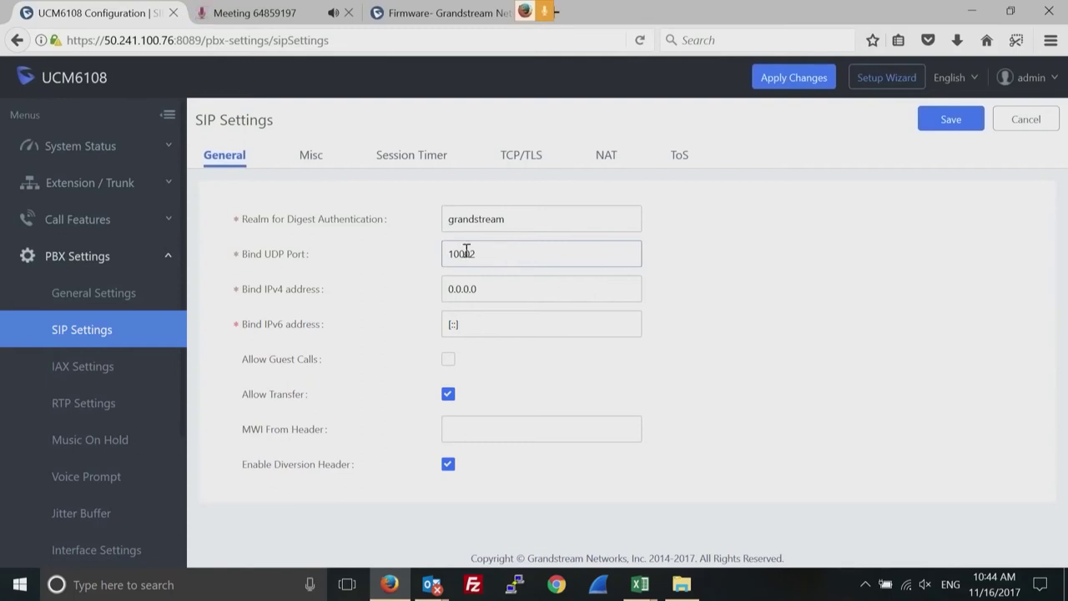
double_click(464, 250)
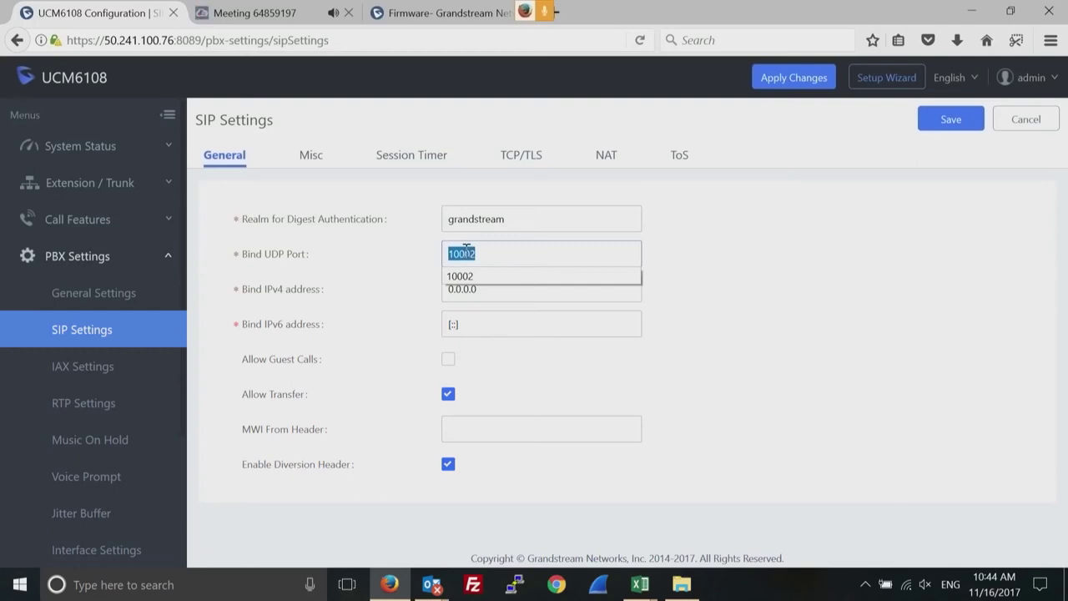
left_click(307, 164)
Browse the SIP Misc, Session Timer and NAT tabs, then go to RTP Settings.
left_click(307, 160)
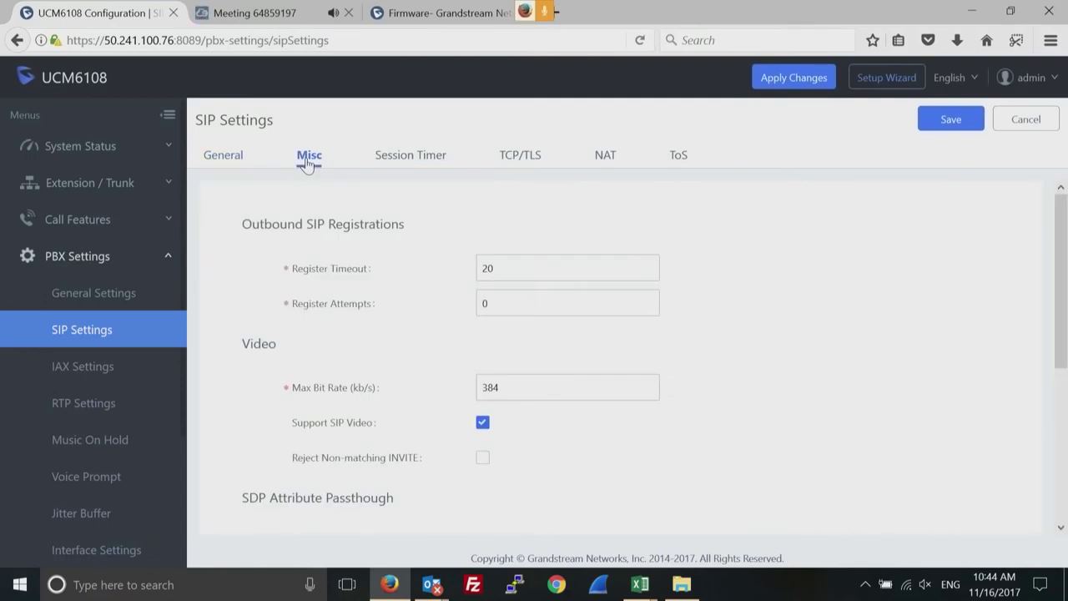
left_click(411, 160)
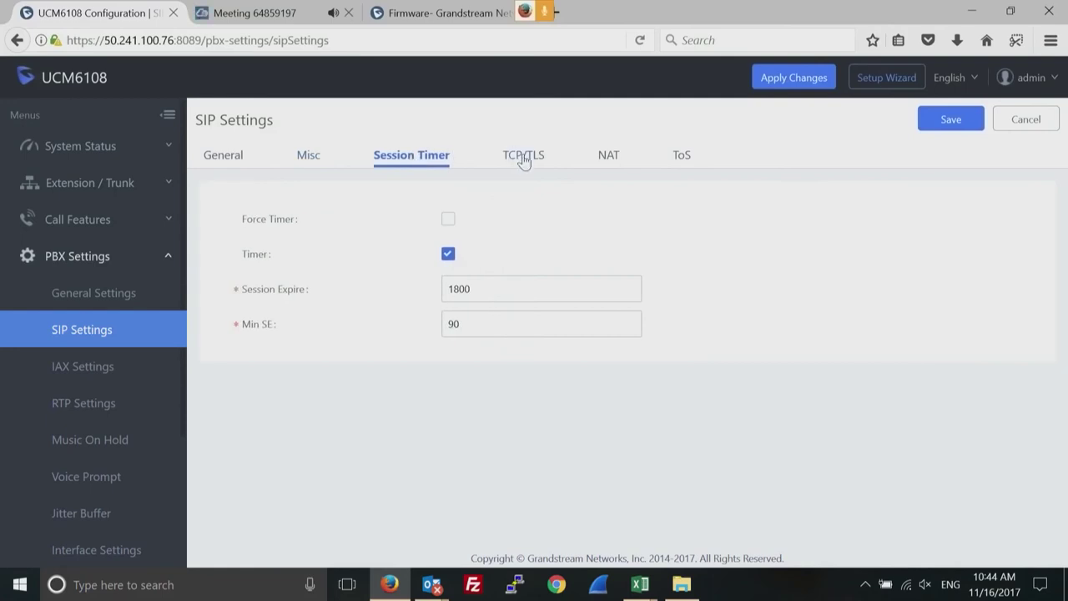
left_click(606, 161)
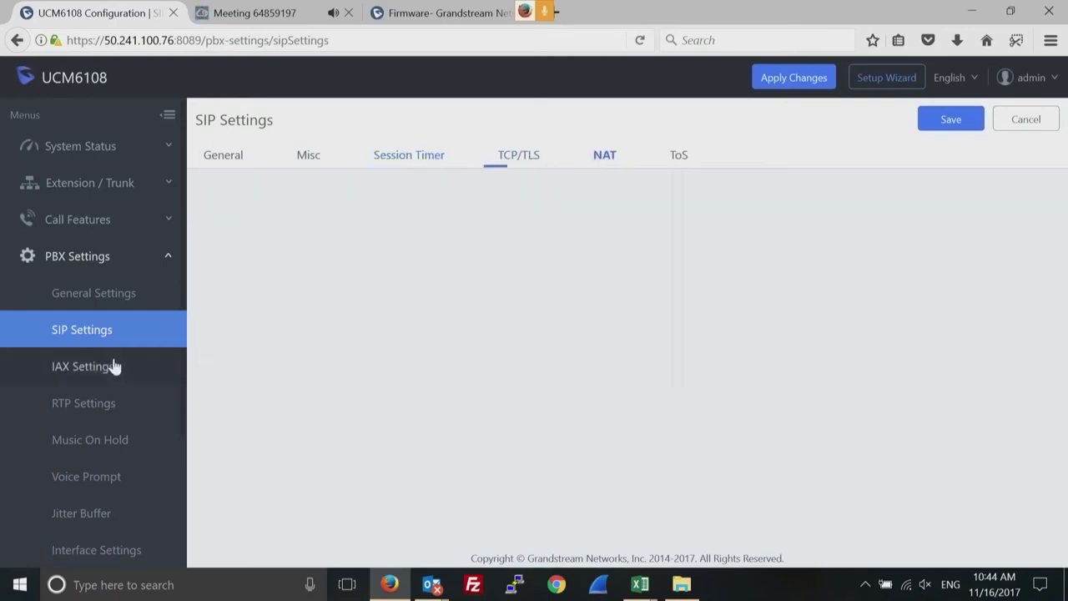
left_click(83, 408)
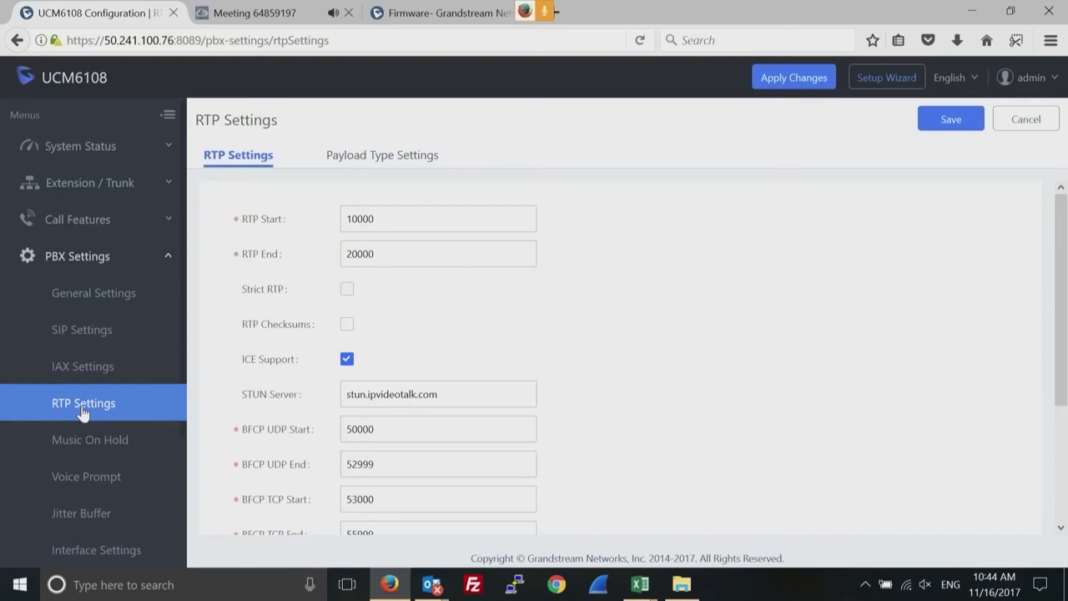
Check the RTP Start port, view Music On Hold files, then open Voice Prompt.
double_click(364, 218)
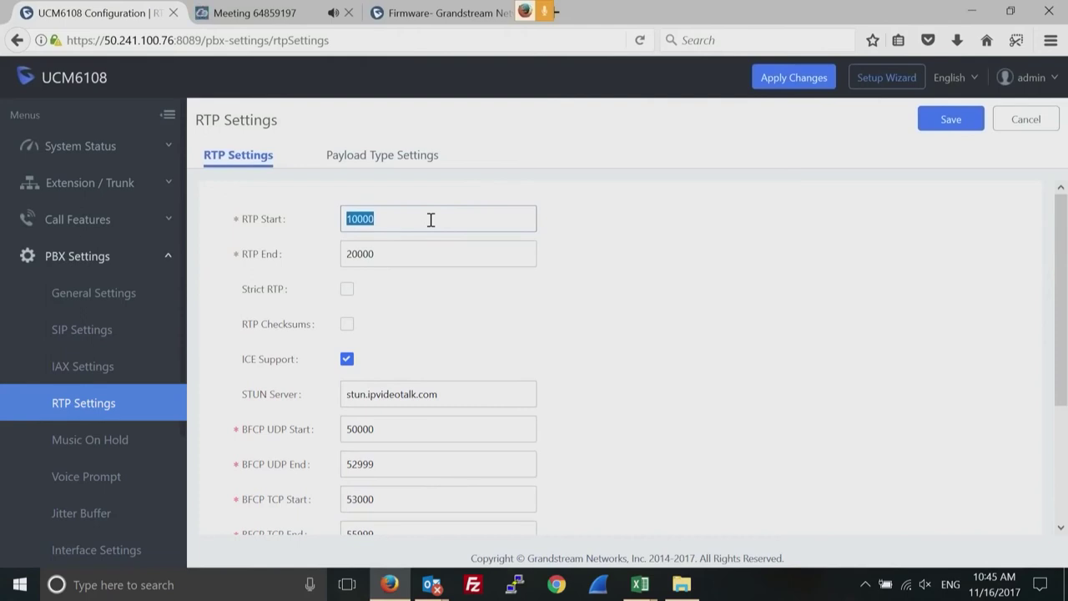
left_click(85, 439)
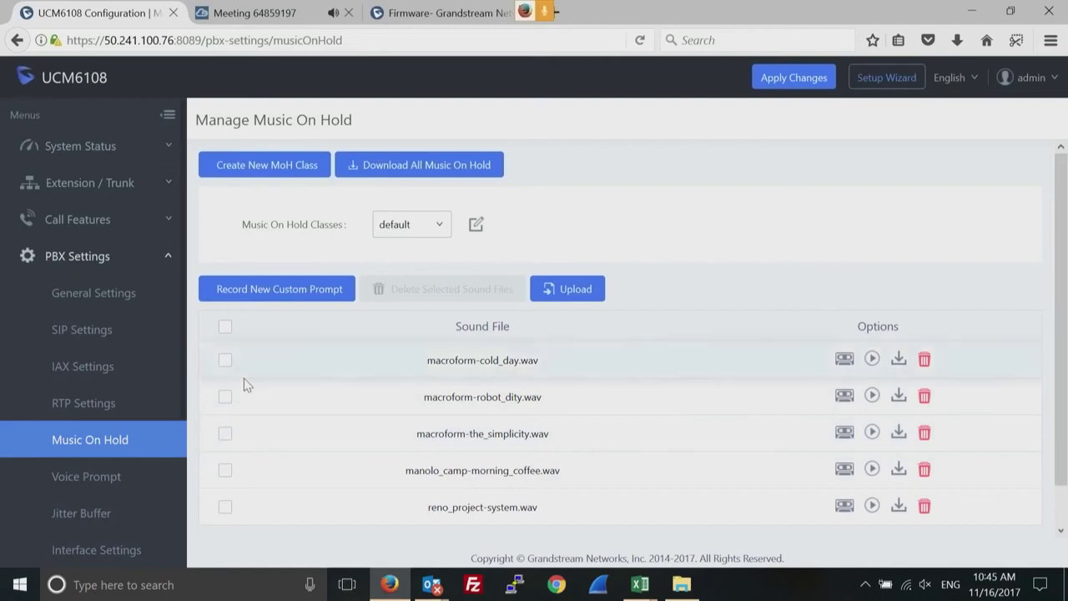
left_click(87, 479)
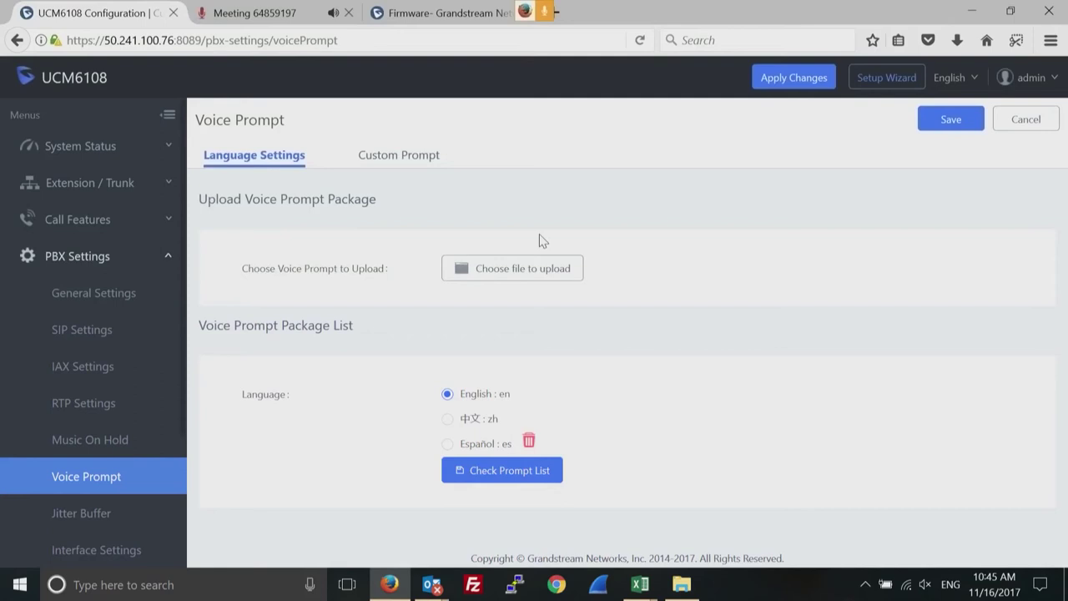
Review custom prompts and the English, 中文 and Español prompt packages, then collapse PBX Settings.
left_click(401, 164)
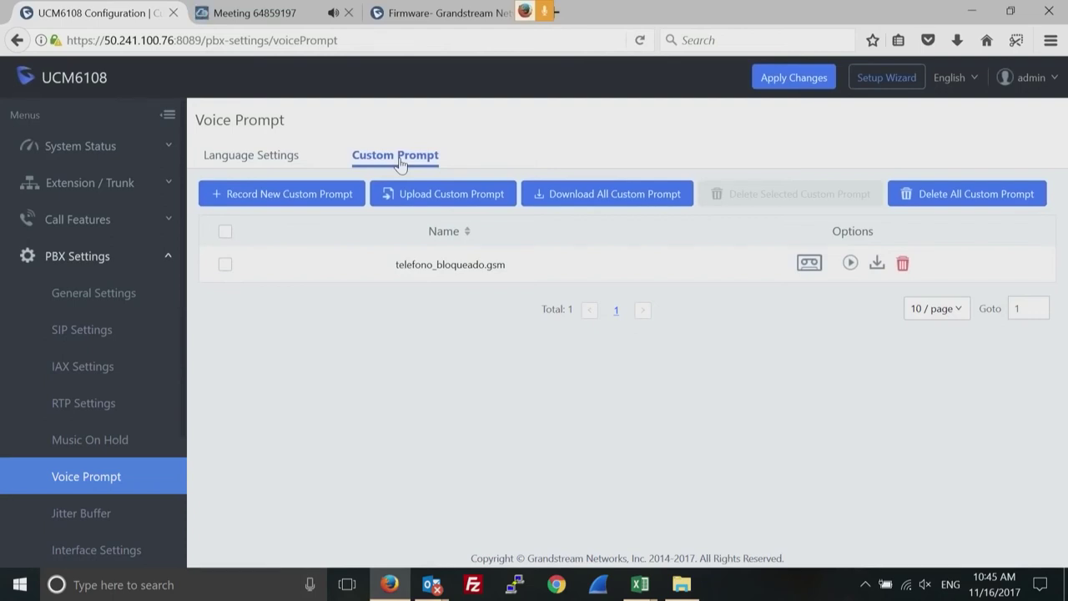
left_click(260, 160)
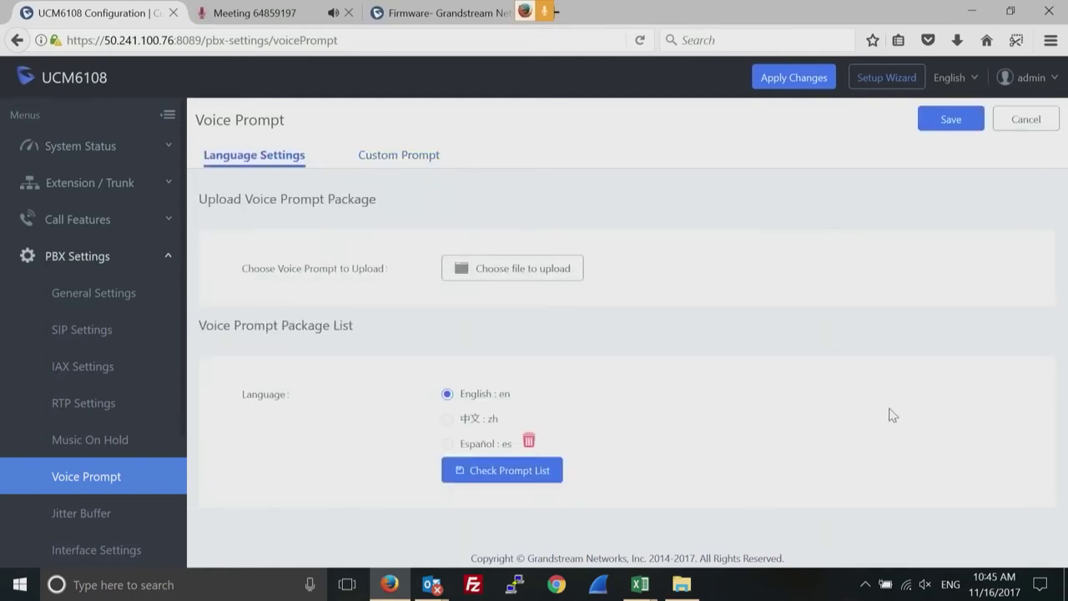
left_click(505, 472)
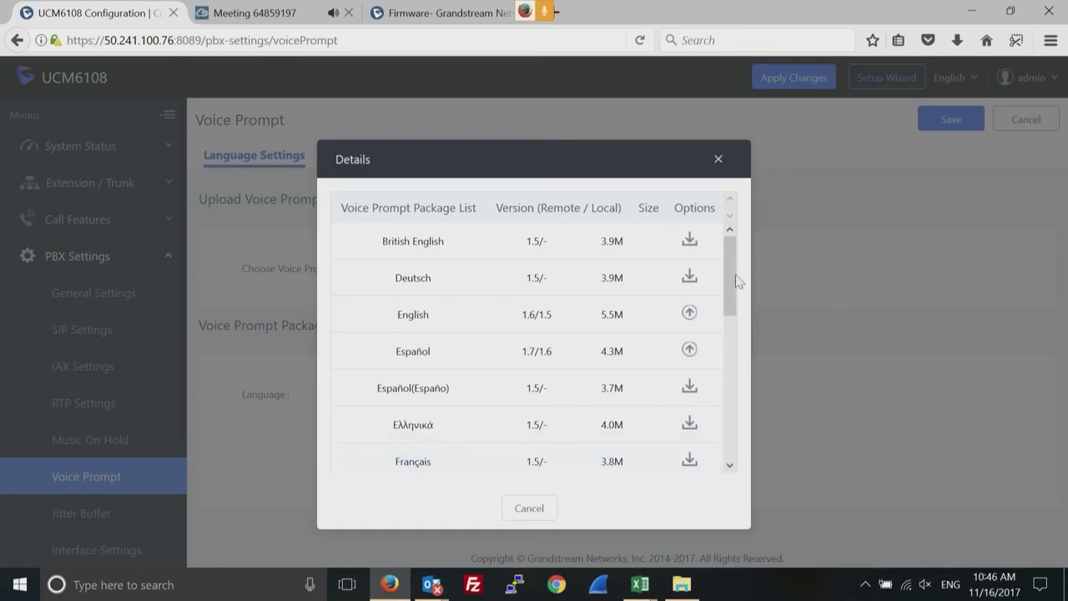
left_click_drag(731, 283, 728, 257)
left_click(718, 161)
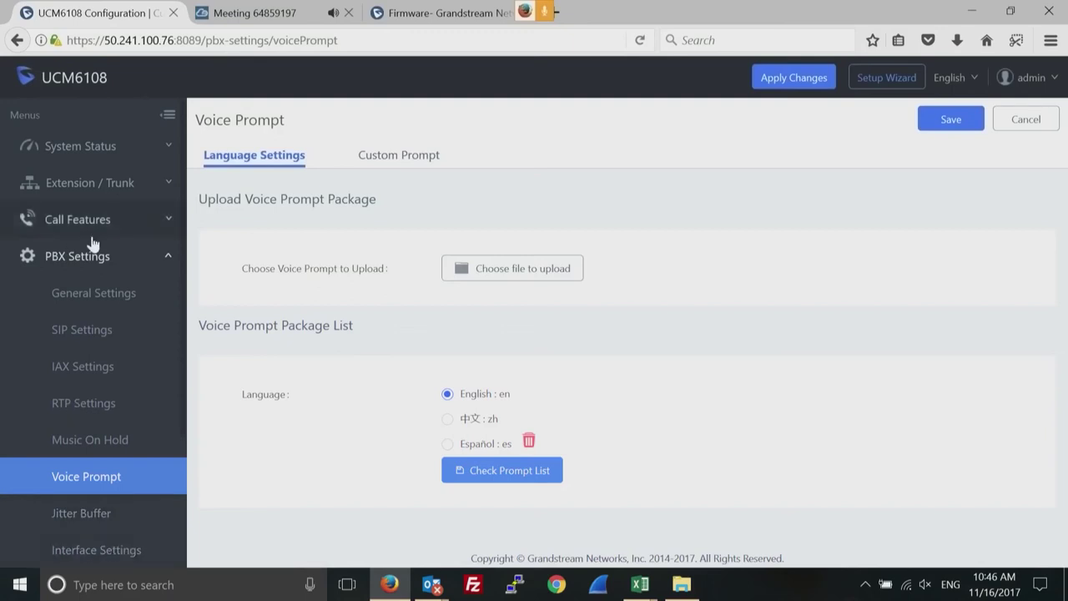
left_click(166, 260)
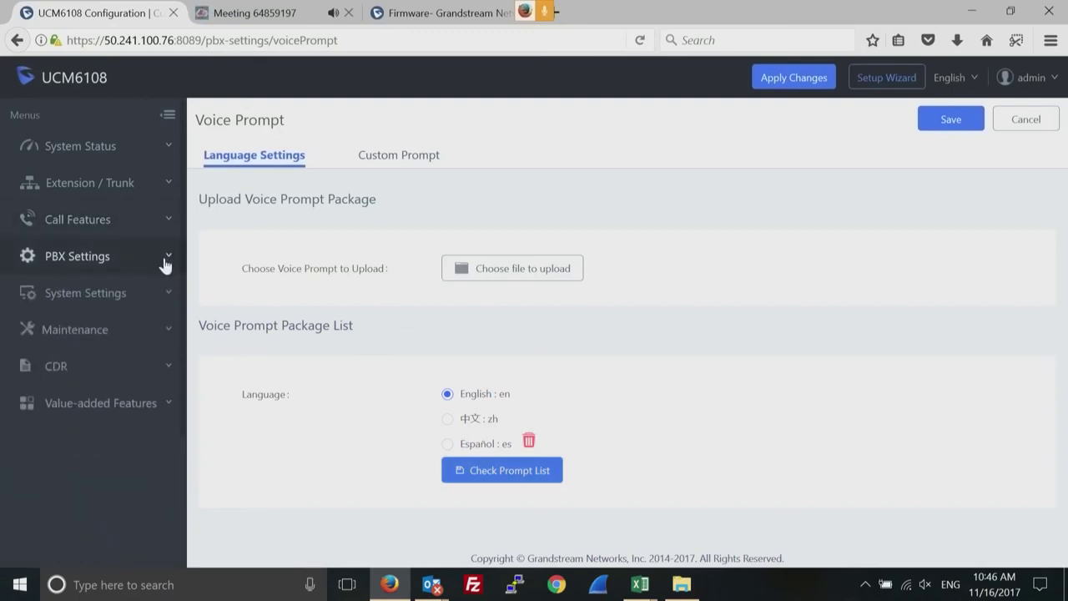
Set the HTTP Server protocol type to HTTPS.
left_click(170, 297)
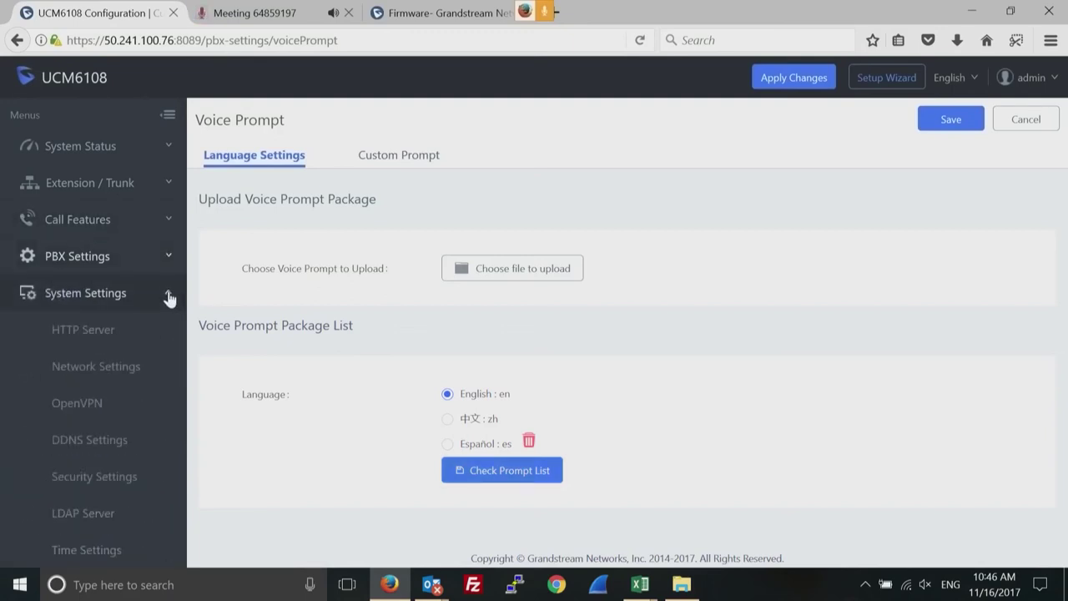
left_click(86, 332)
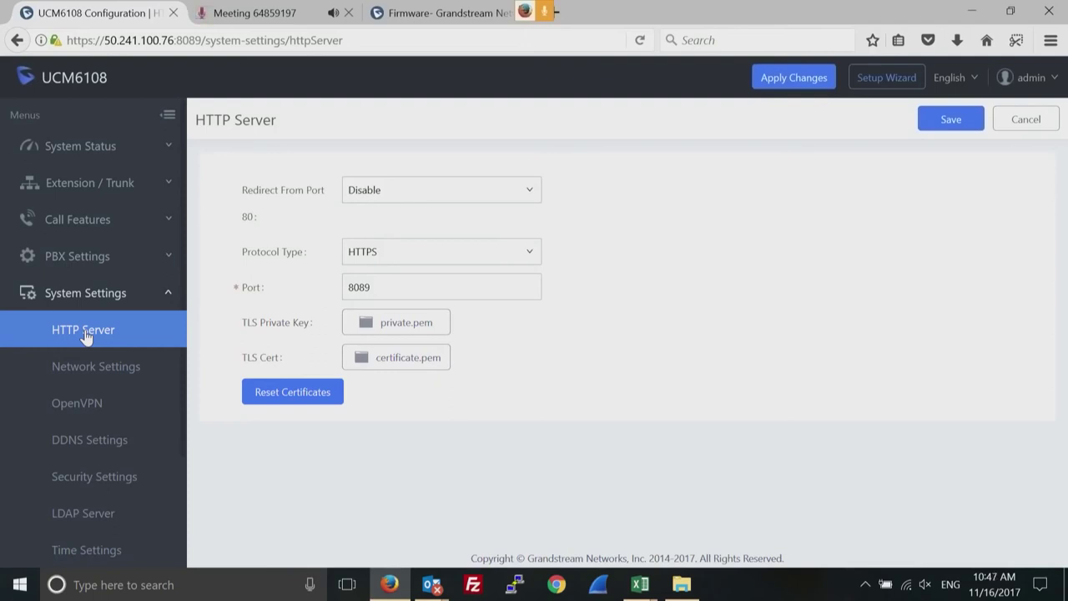
left_click(514, 257)
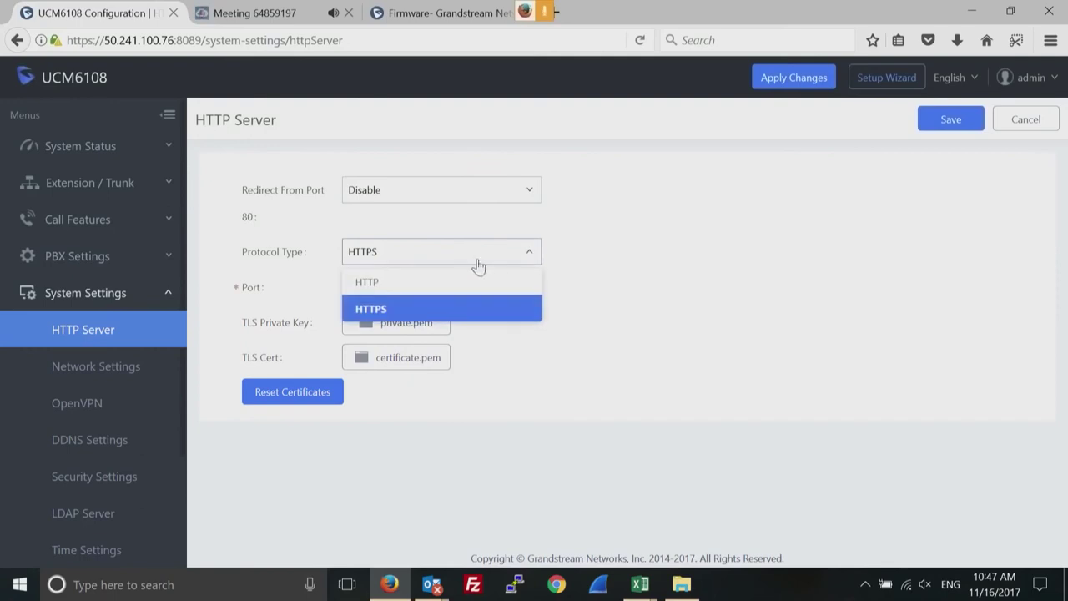
left_click(434, 284)
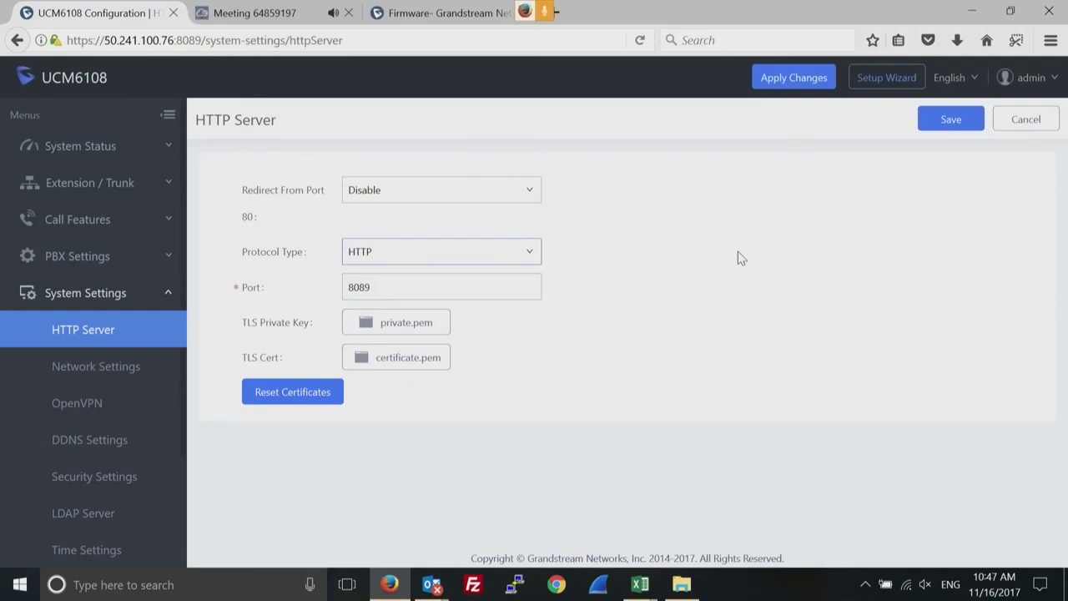
left_click(531, 255)
left_click(410, 310)
Keep port 8089, leave Redirect From Port 80 disabled, and go to Network Settings.
double_click(479, 285)
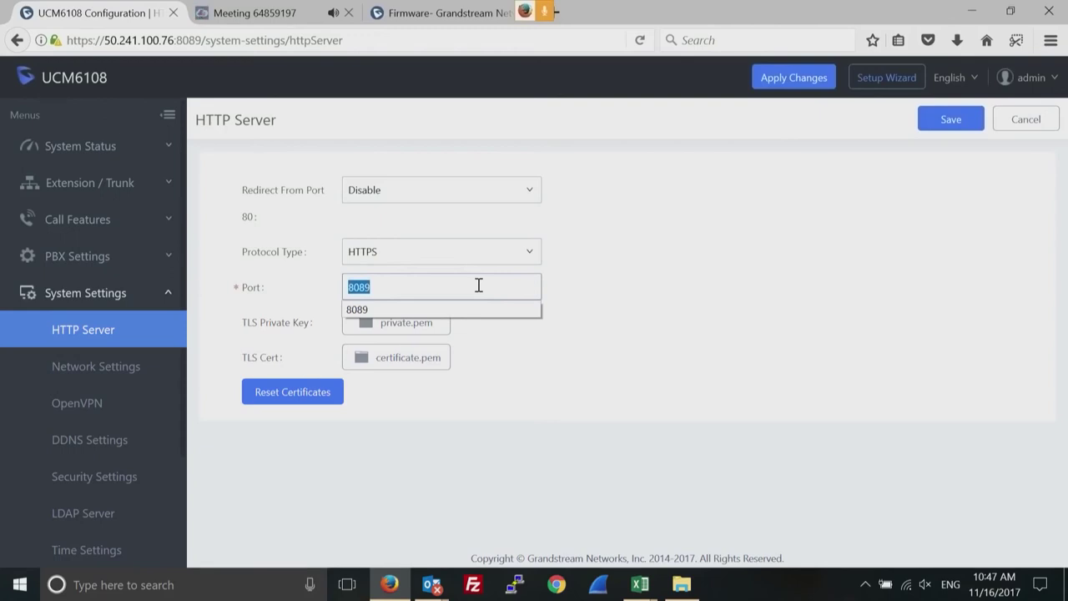
left_click(689, 316)
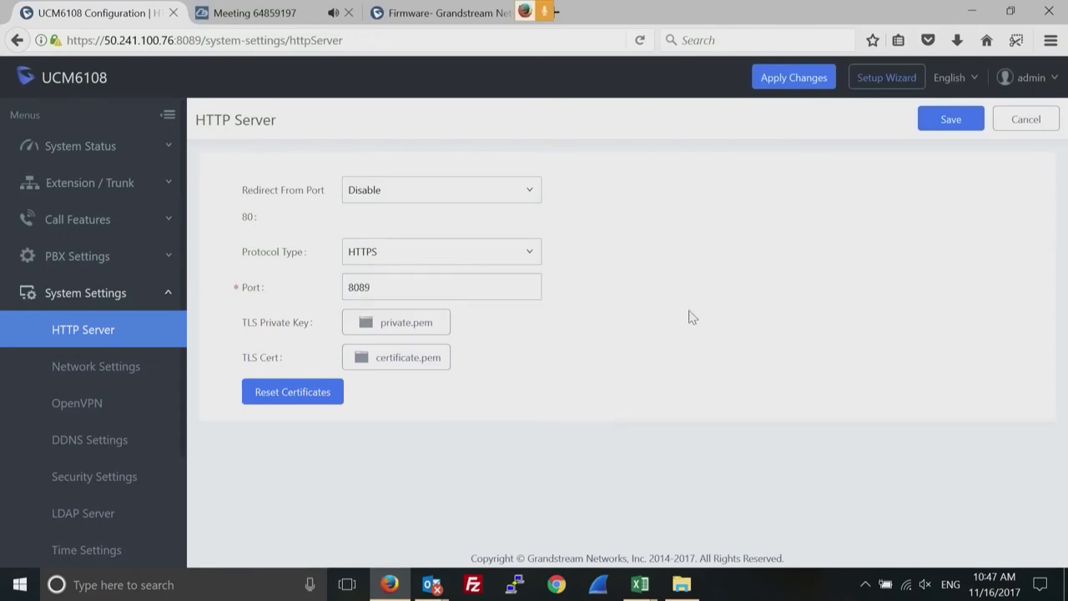
left_click(525, 193)
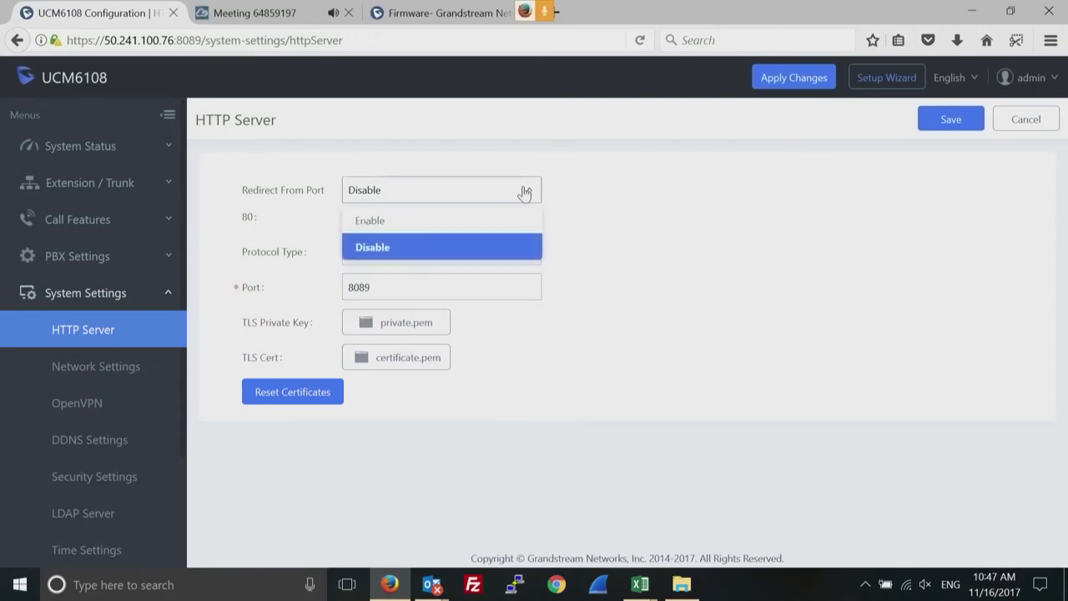
left_click(429, 220)
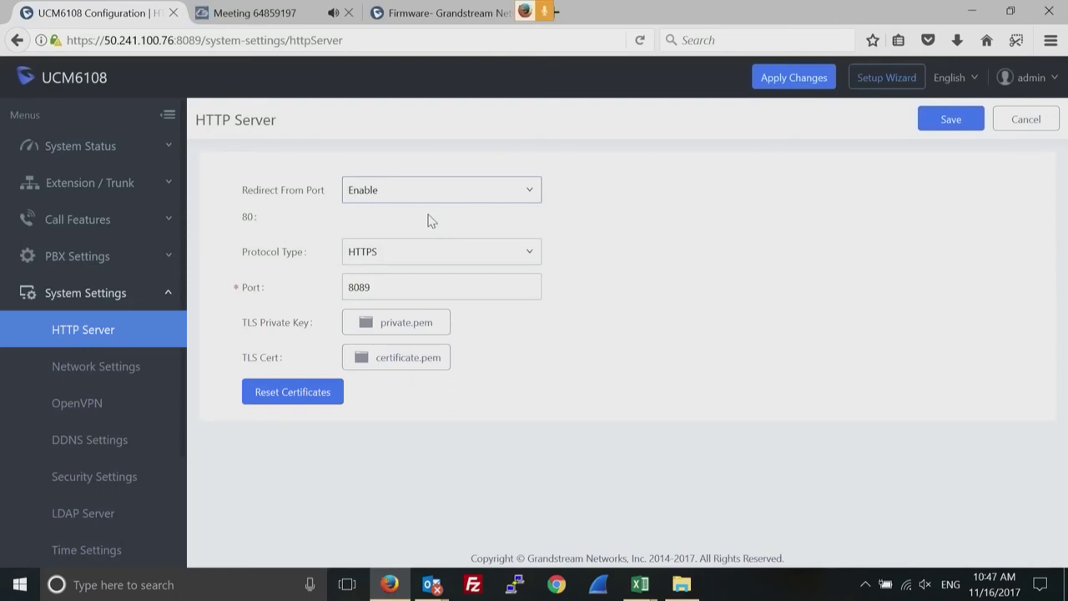
double_click(360, 287)
left_click(739, 313)
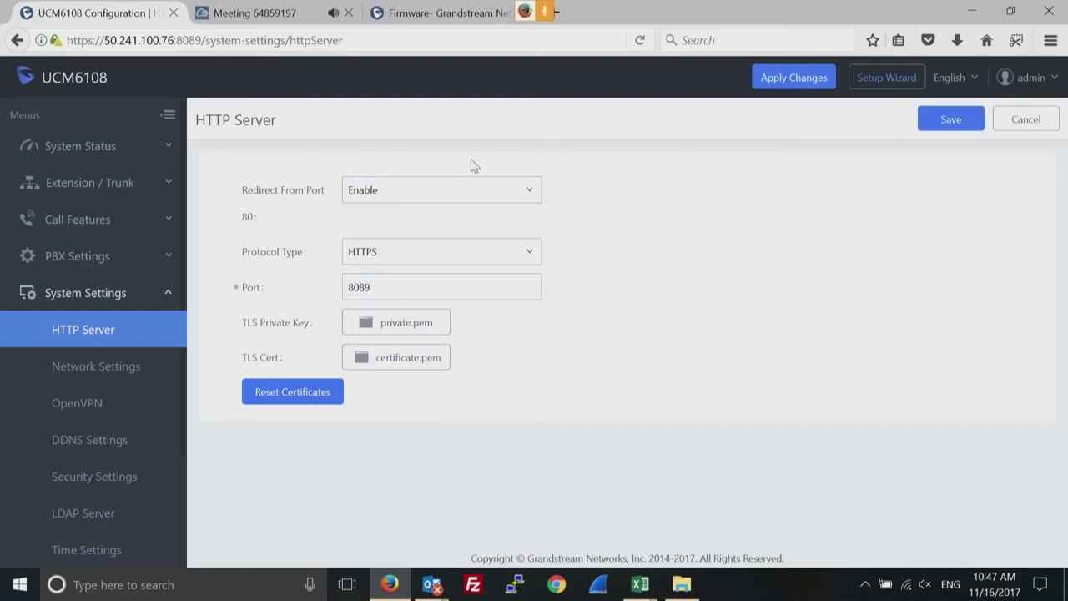
left_click(528, 193)
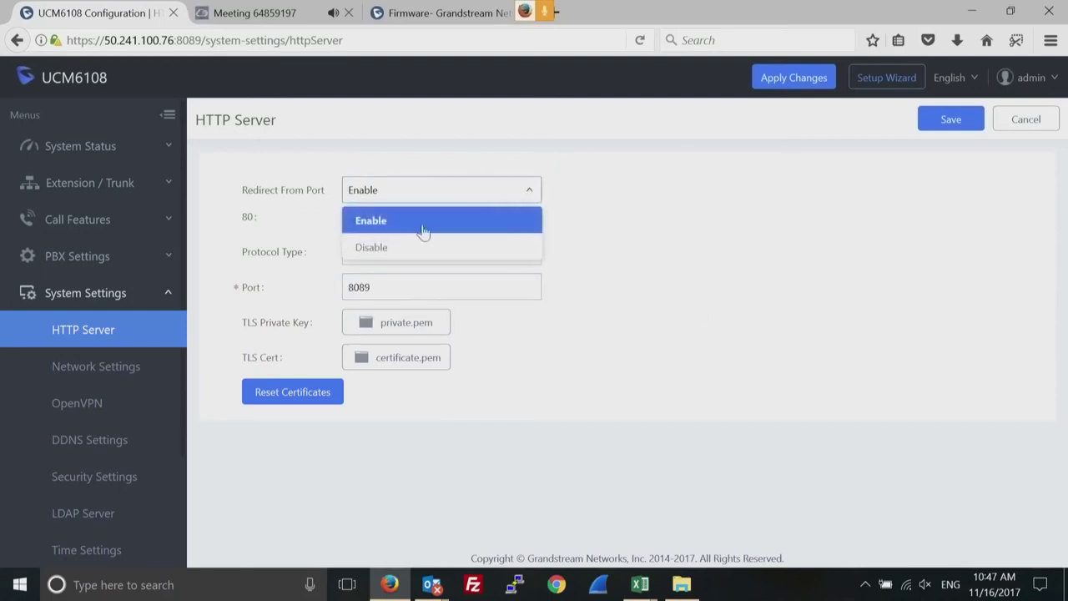
left_click(392, 249)
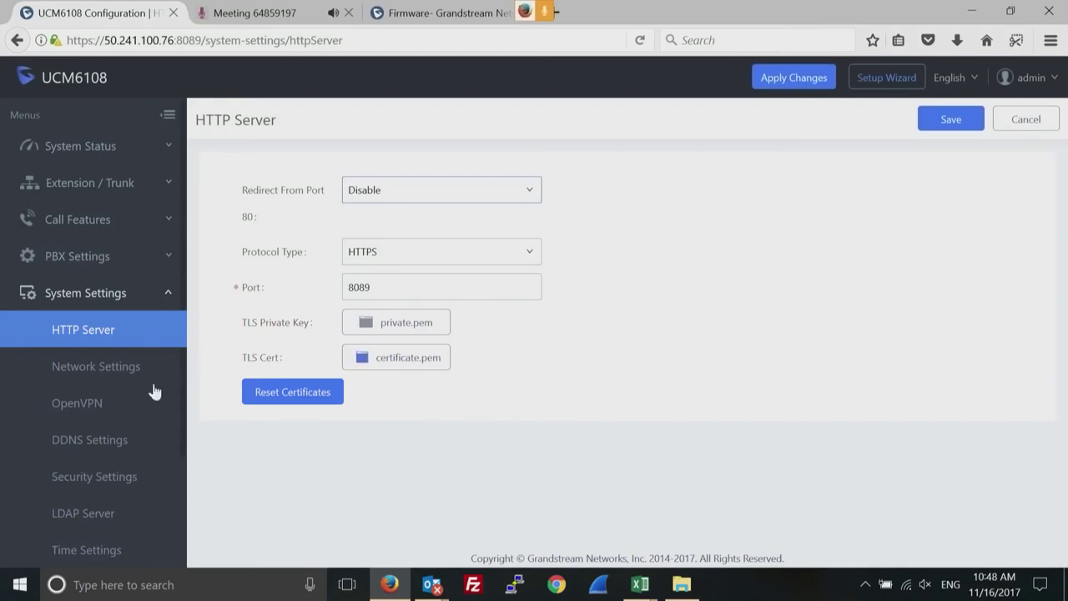
left_click(90, 368)
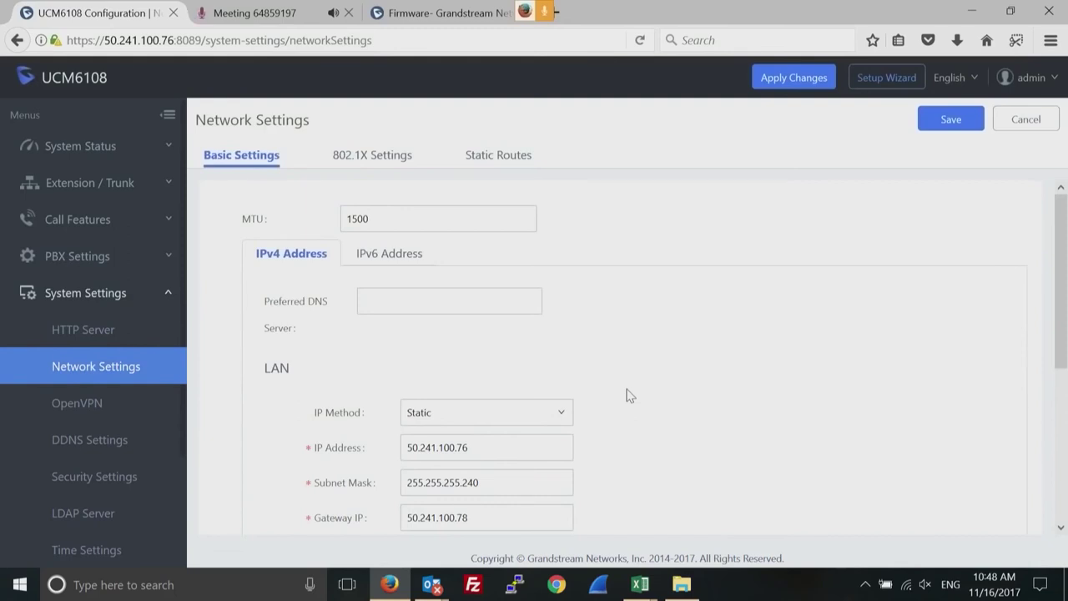
Review OpenVPN (disabled, UDP, Dev TUN, BF-CBC encryption), then go to DDNS Settings.
left_click(77, 403)
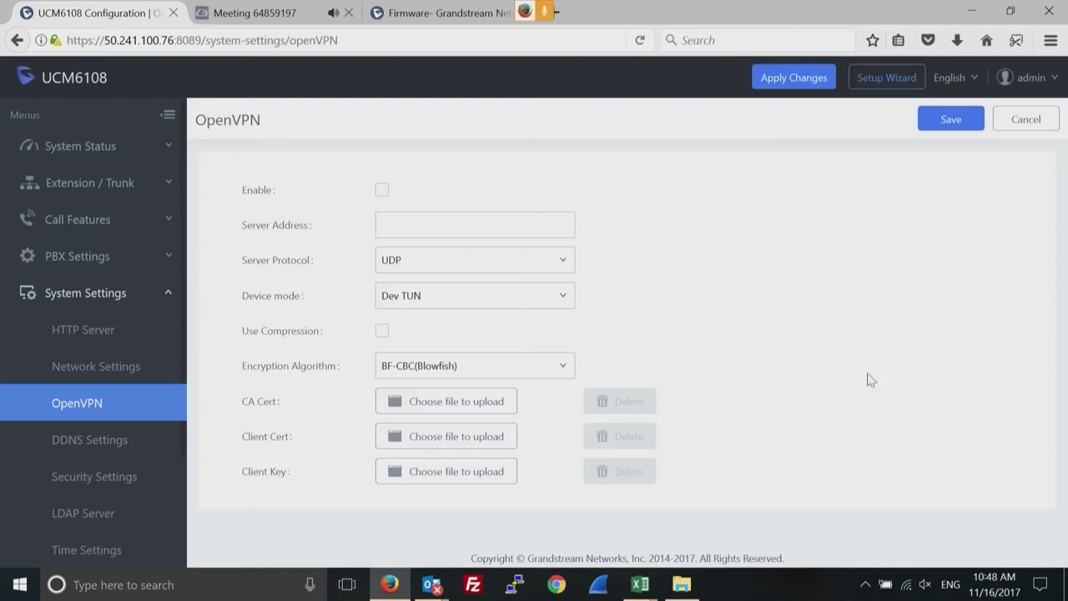
left_click(80, 453)
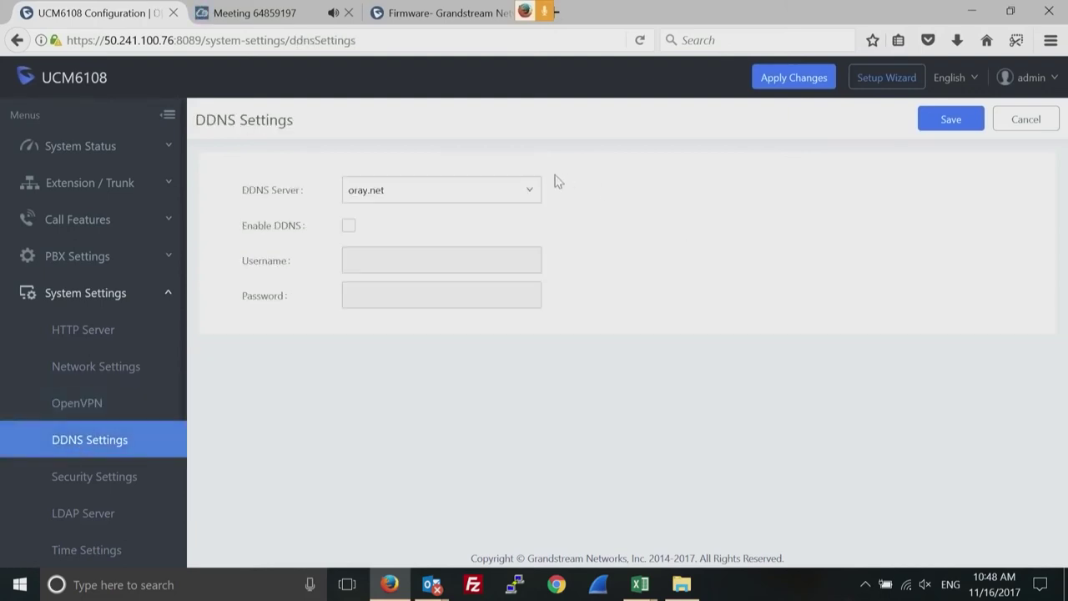
Check the DDNS server providers, keep oray.net, and go to Security Settings.
left_click(532, 196)
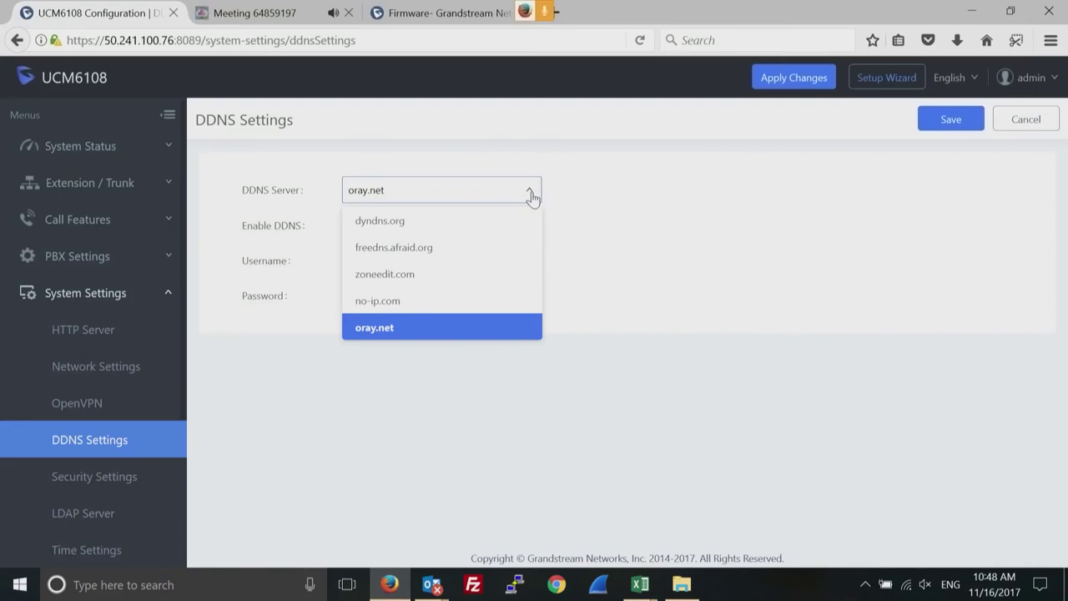
left_click(766, 261)
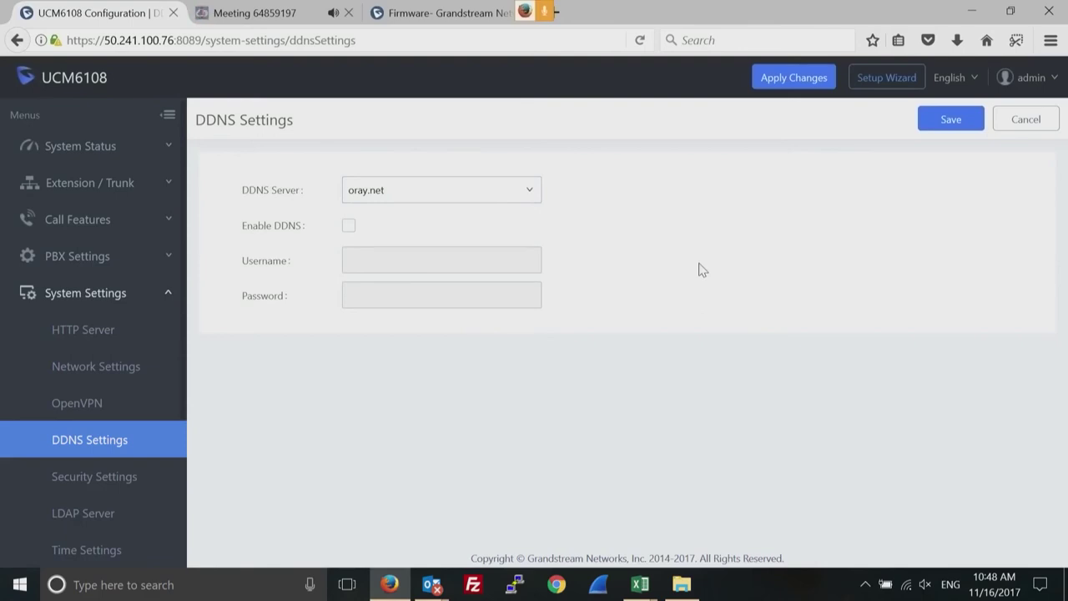
left_click(107, 478)
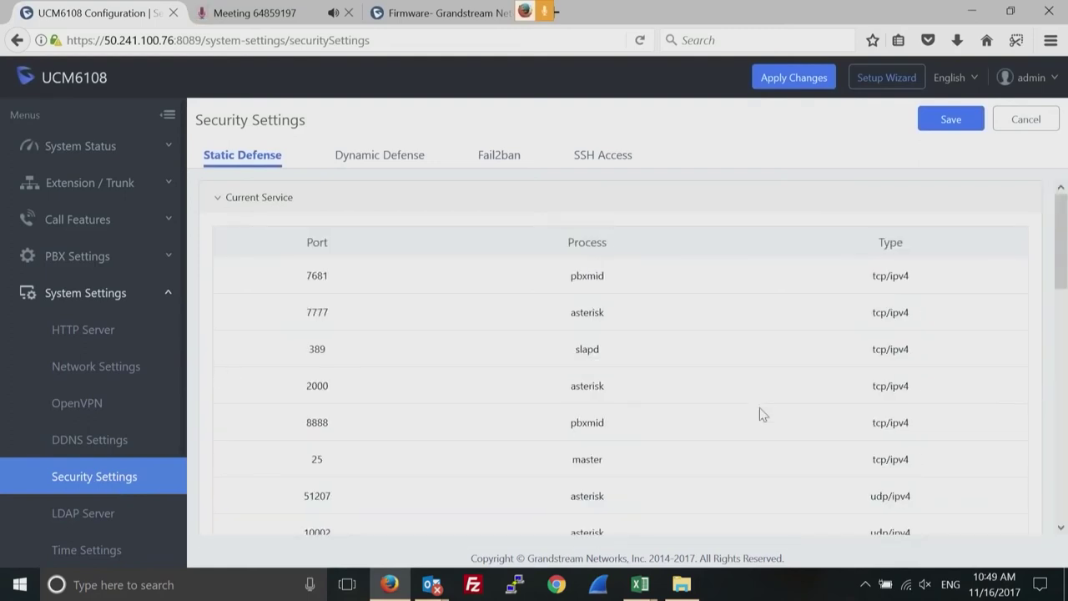
Enable Ping Defense and Ping-of-Death Defense on eth0(LAN), then start a new rule.
left_click_drag(1059, 225, 1050, 486)
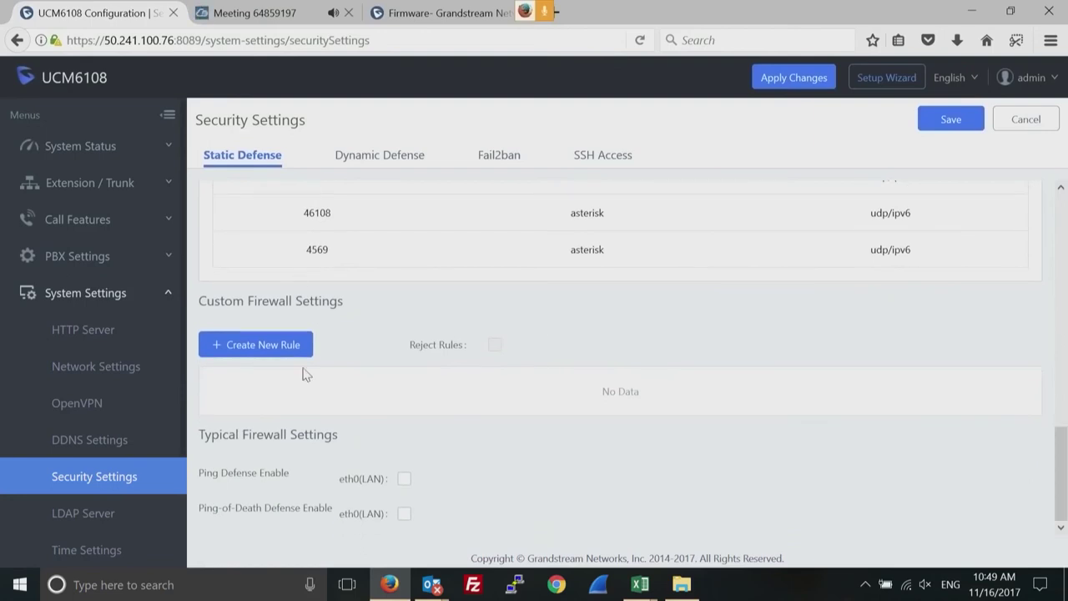
left_click(405, 479)
left_click(405, 515)
left_click(259, 345)
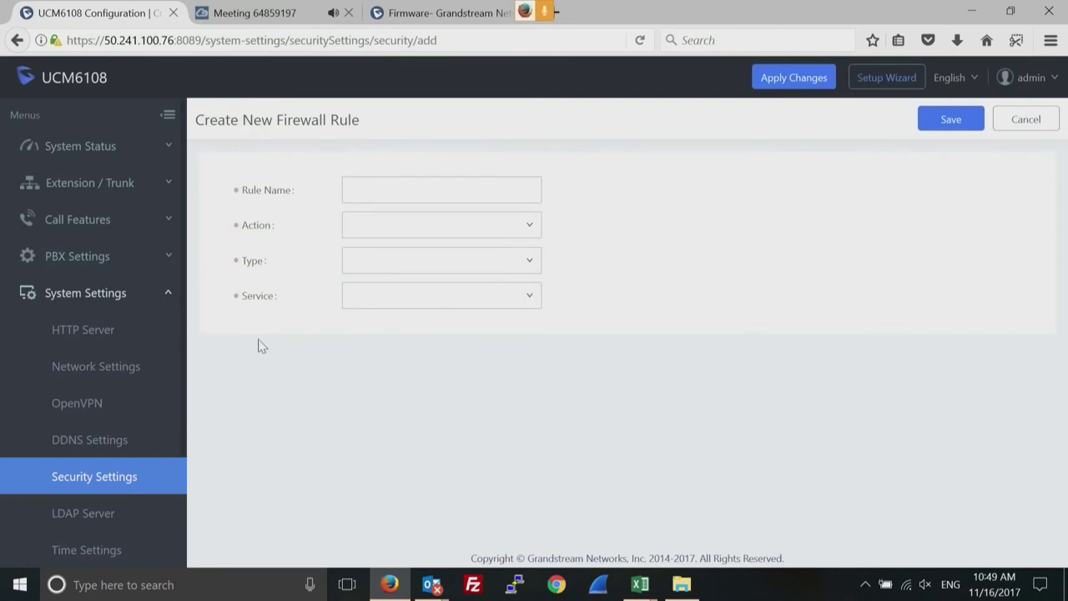
Inspect the rule's Action, Type and Service options, set Service to Custom, then cancel.
left_click(530, 226)
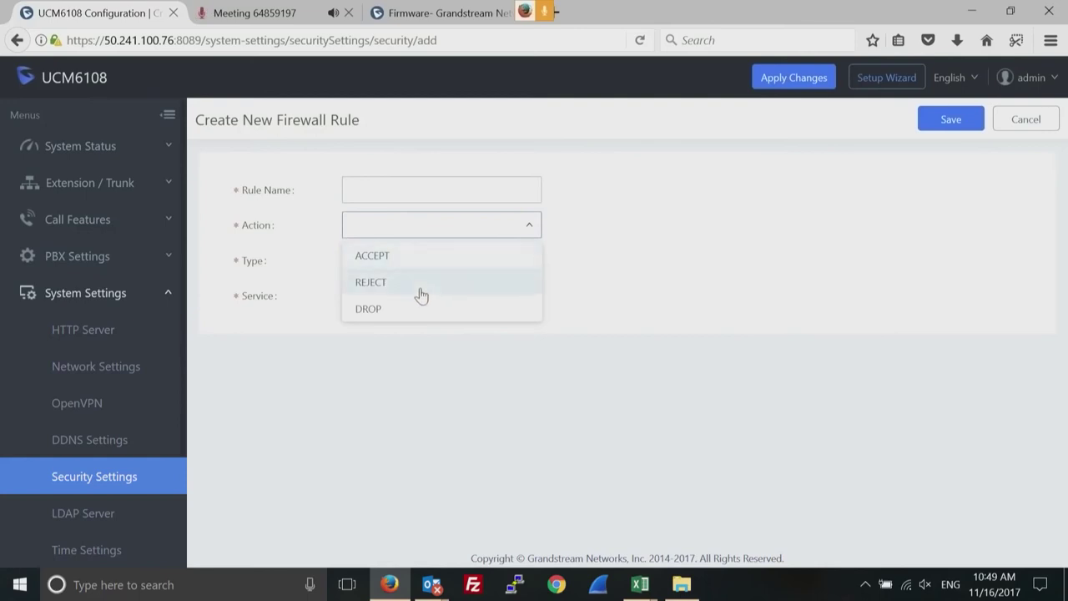
left_click(598, 276)
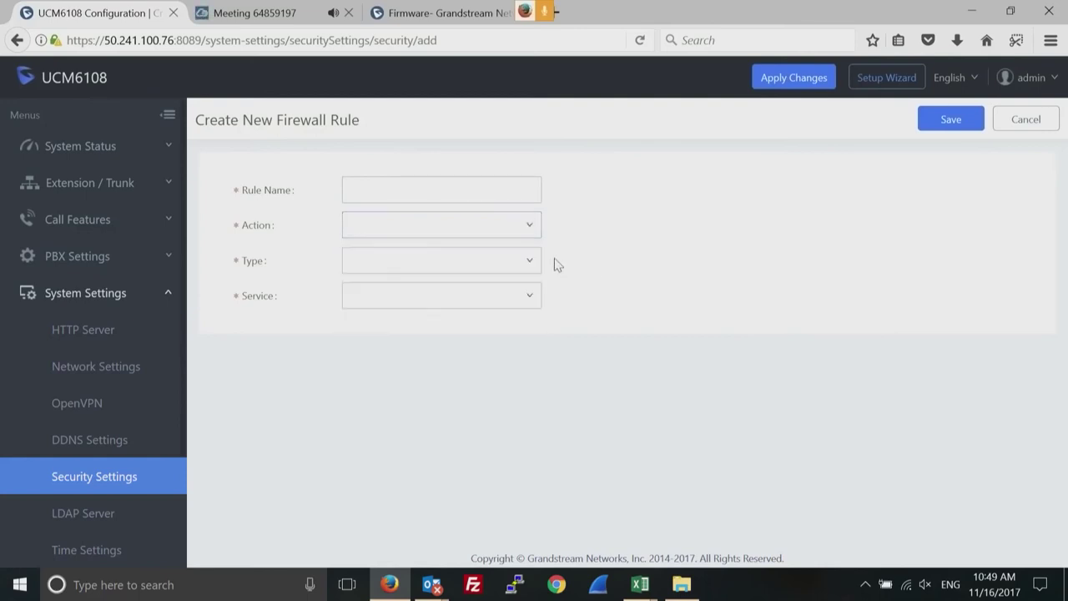
left_click(531, 264)
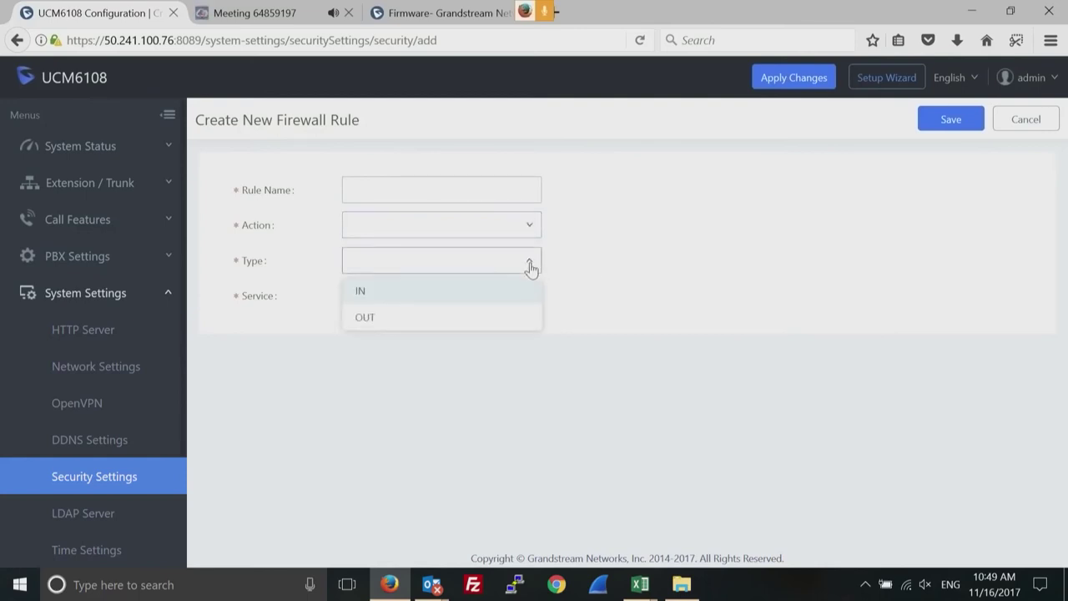
left_click(569, 305)
left_click(508, 301)
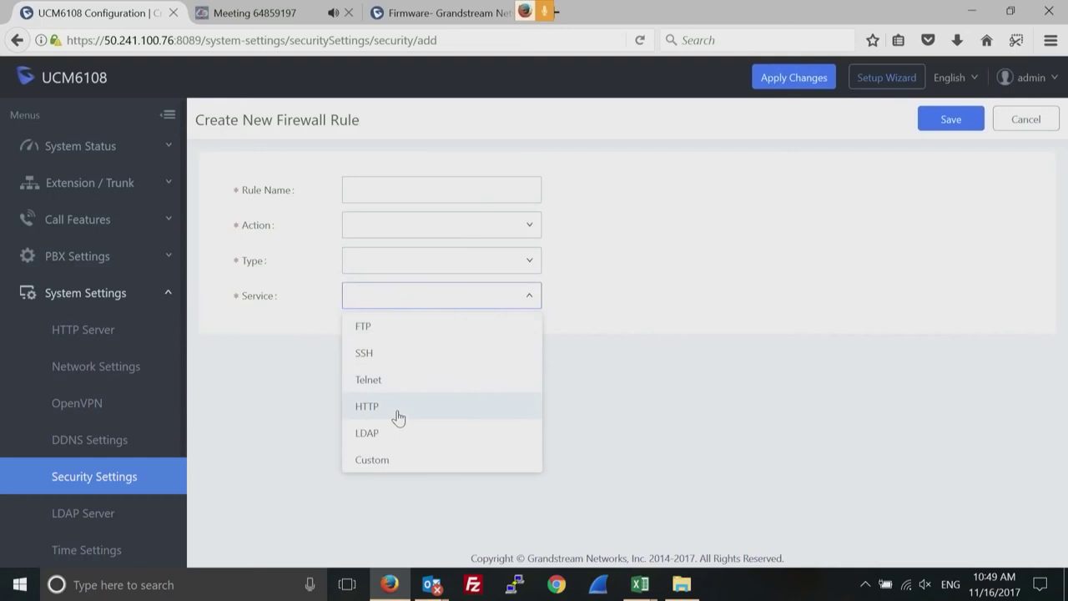
left_click(371, 459)
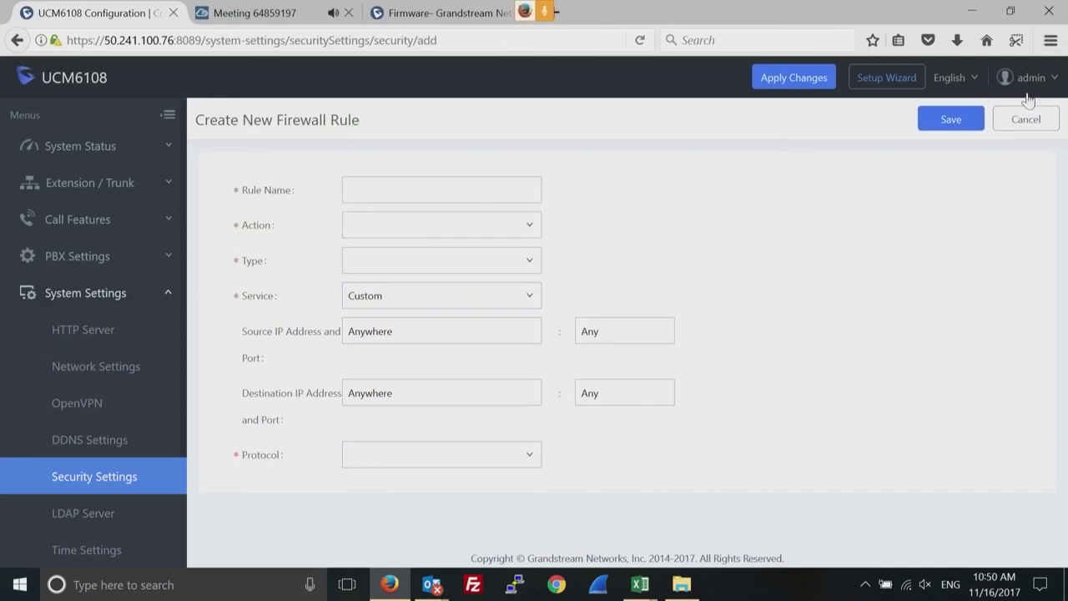
left_click(1011, 121)
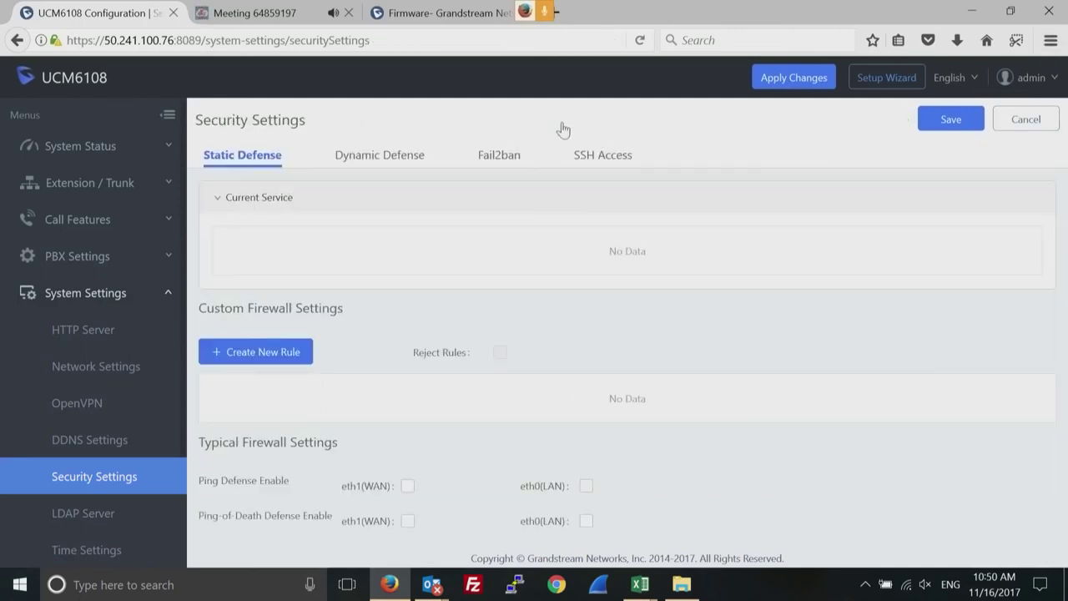
Review the Dynamic Defense and Fail2ban tabs, then return to DDNS Settings.
left_click(375, 162)
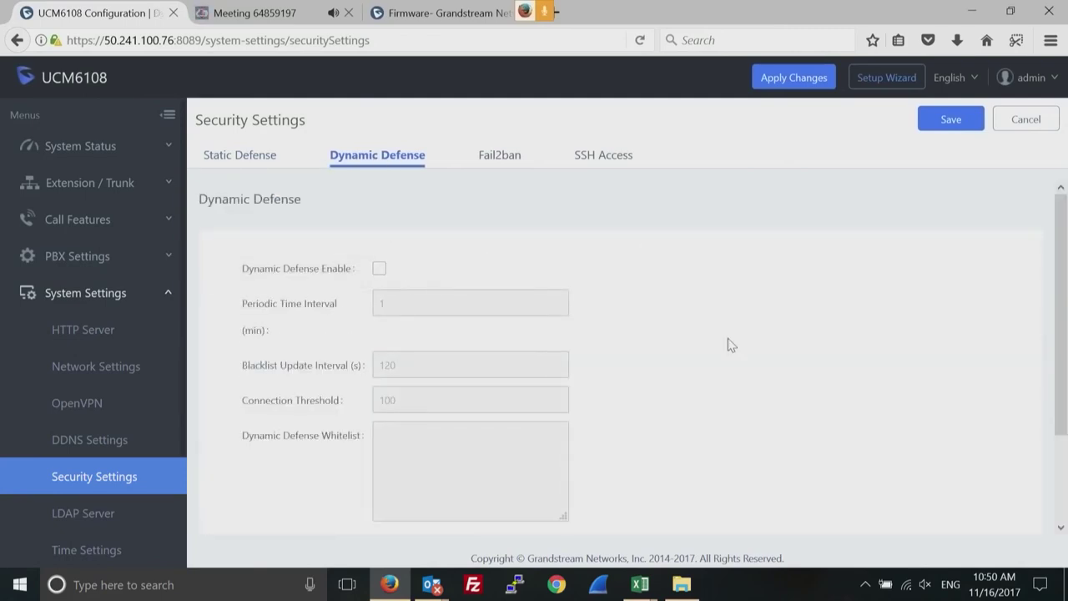
left_click(505, 159)
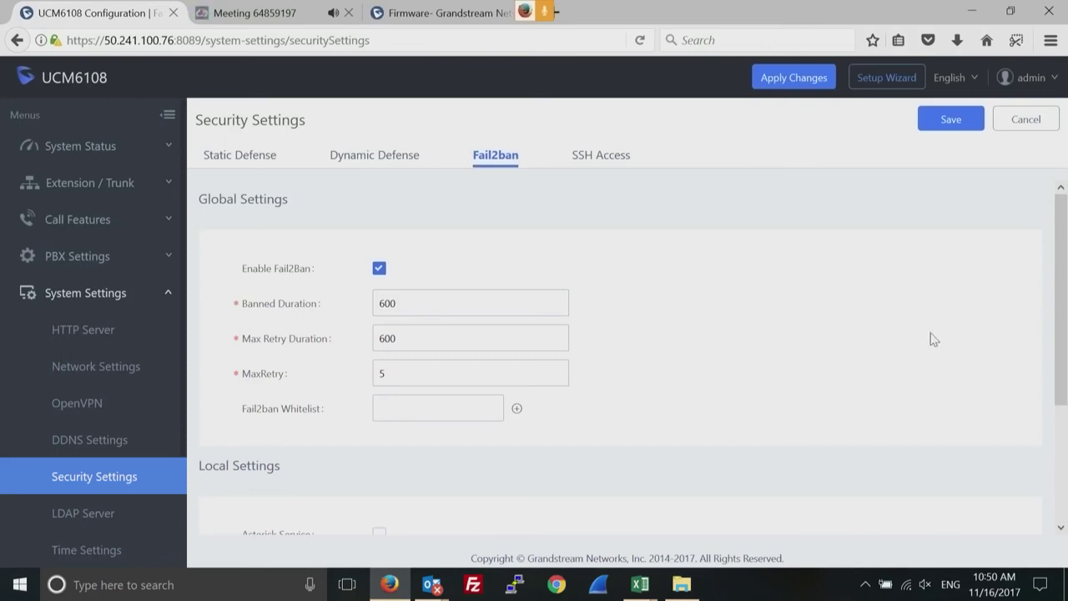
left_click_drag(1057, 311, 1054, 411)
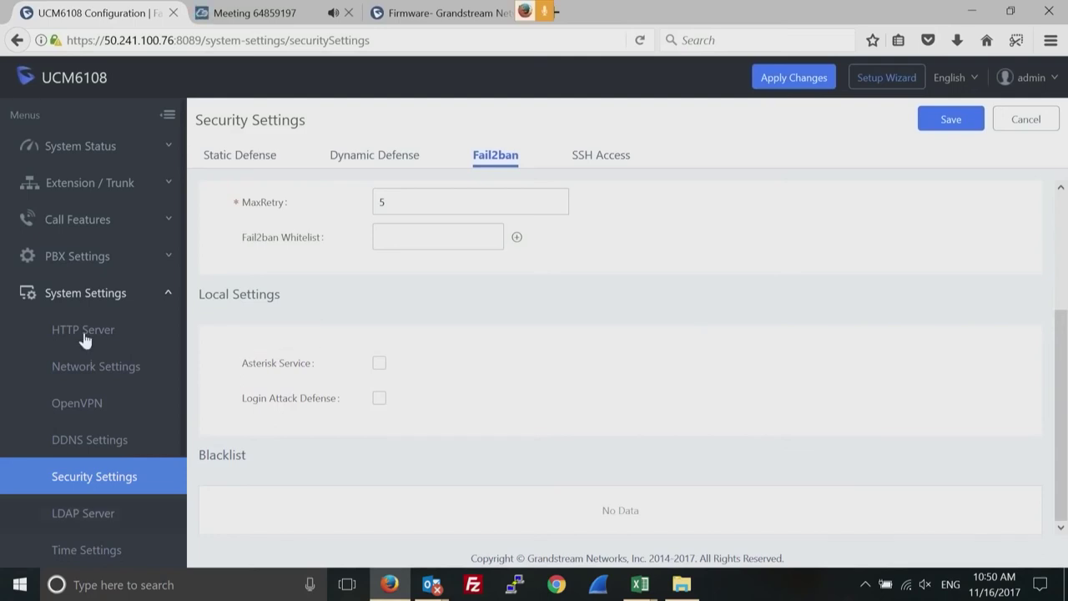
left_click_drag(31, 442, 143, 497)
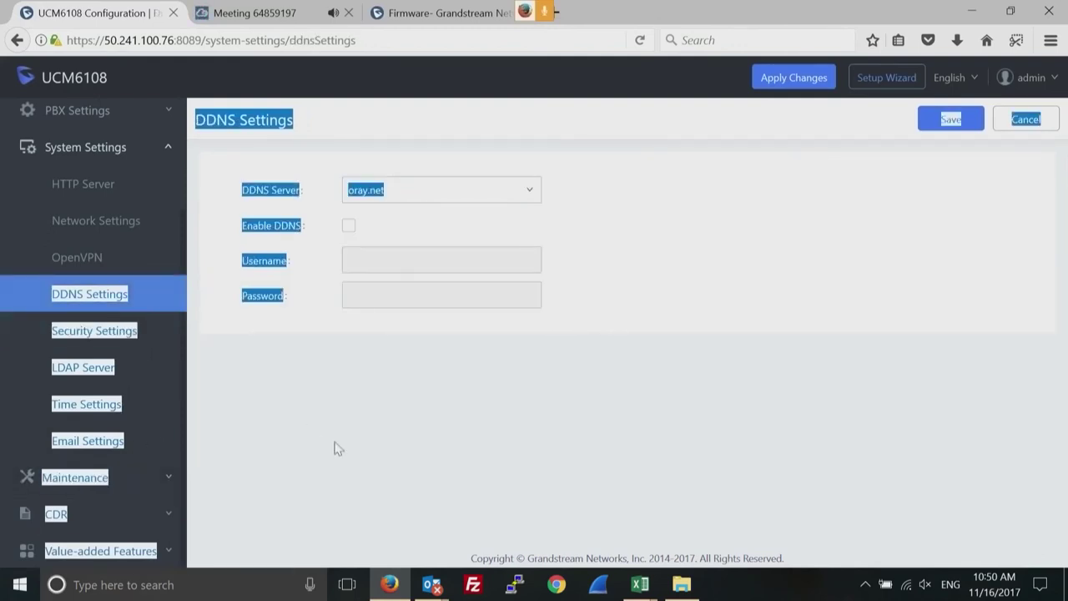
left_click(170, 477)
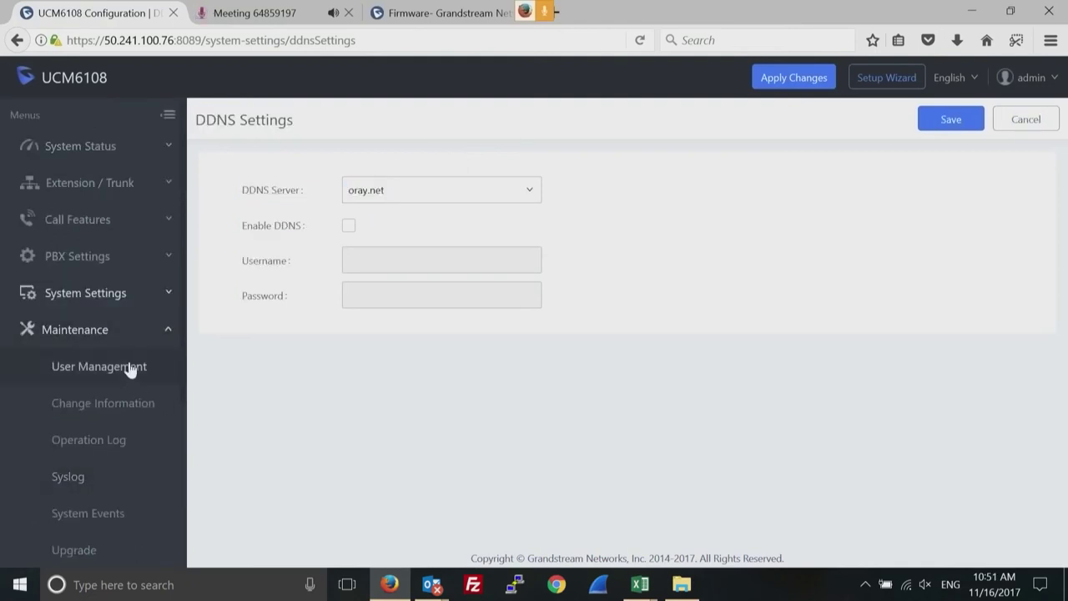
left_click(127, 370)
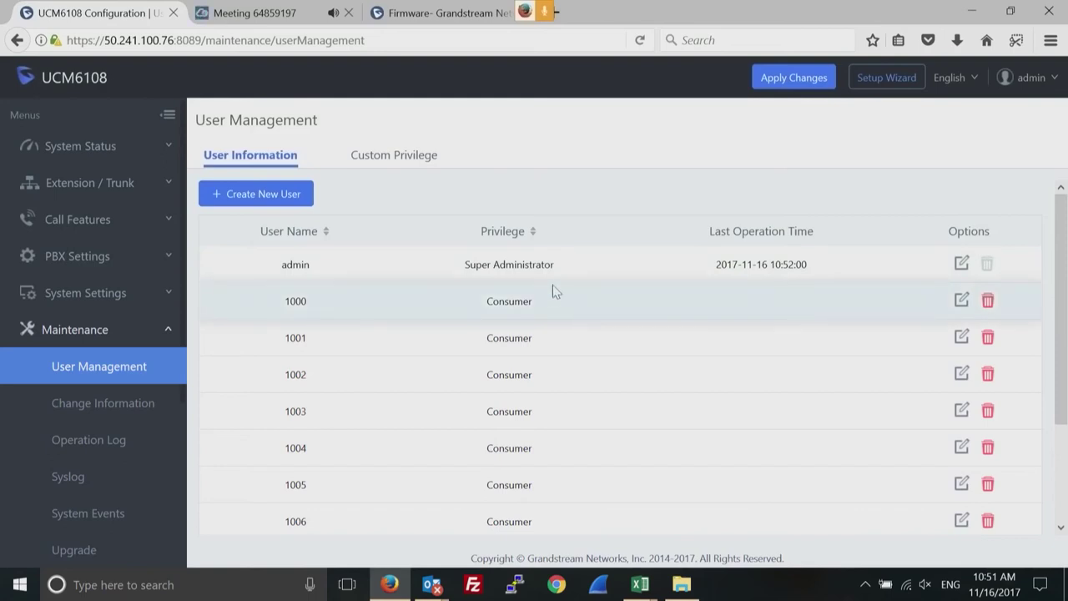
double_click(527, 266)
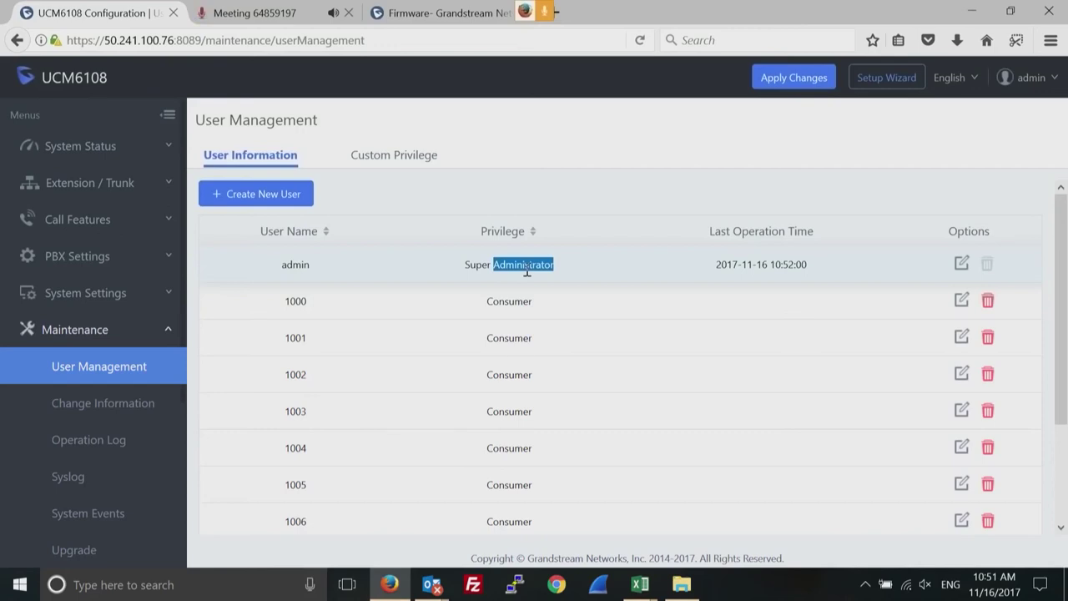
double_click(509, 301)
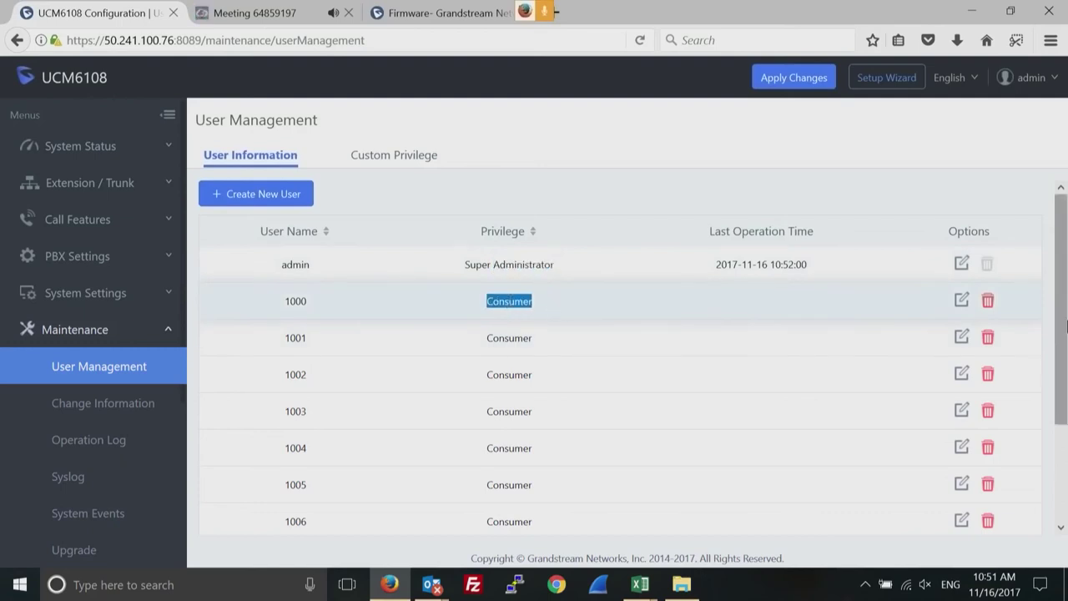
left_click_drag(1058, 331, 1065, 248)
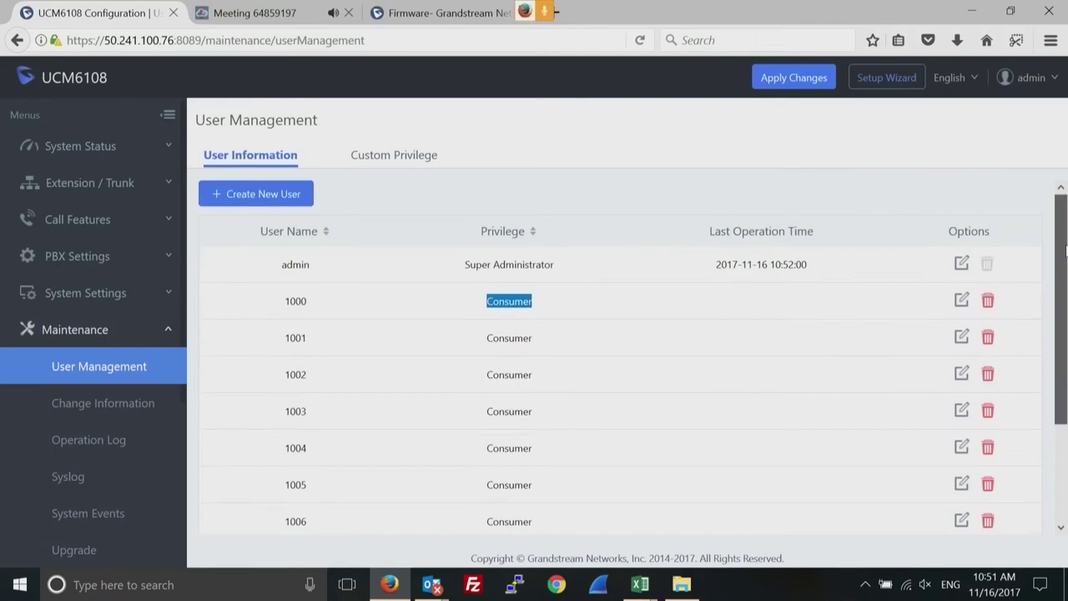
double_click(296, 374)
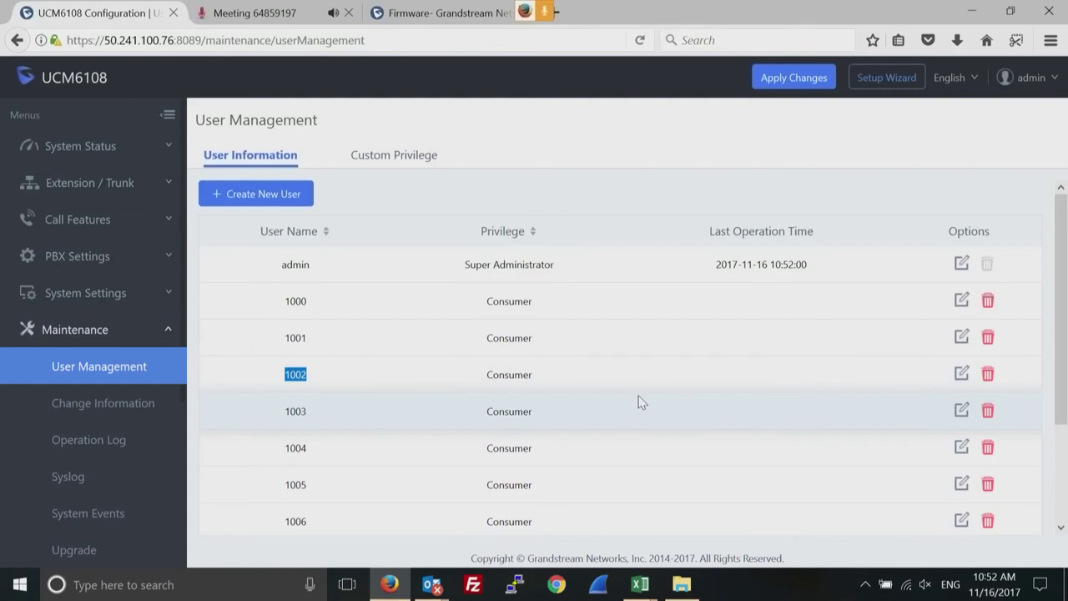
Pass through Custom Privilege and Change Information to reach the Operation Log of admin actions and logins.
left_click(411, 166)
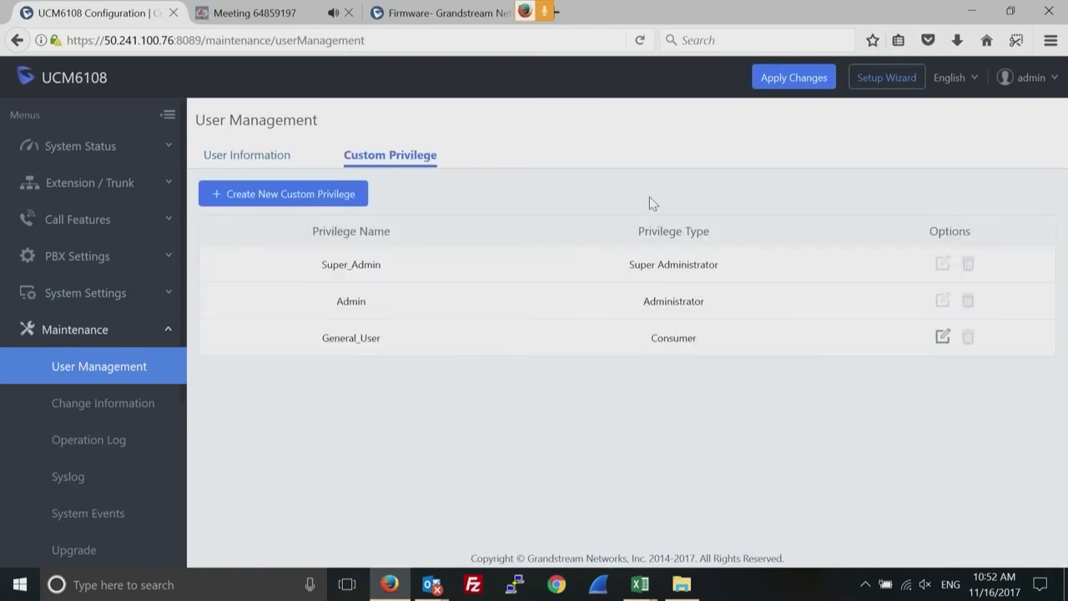
left_click(123, 410)
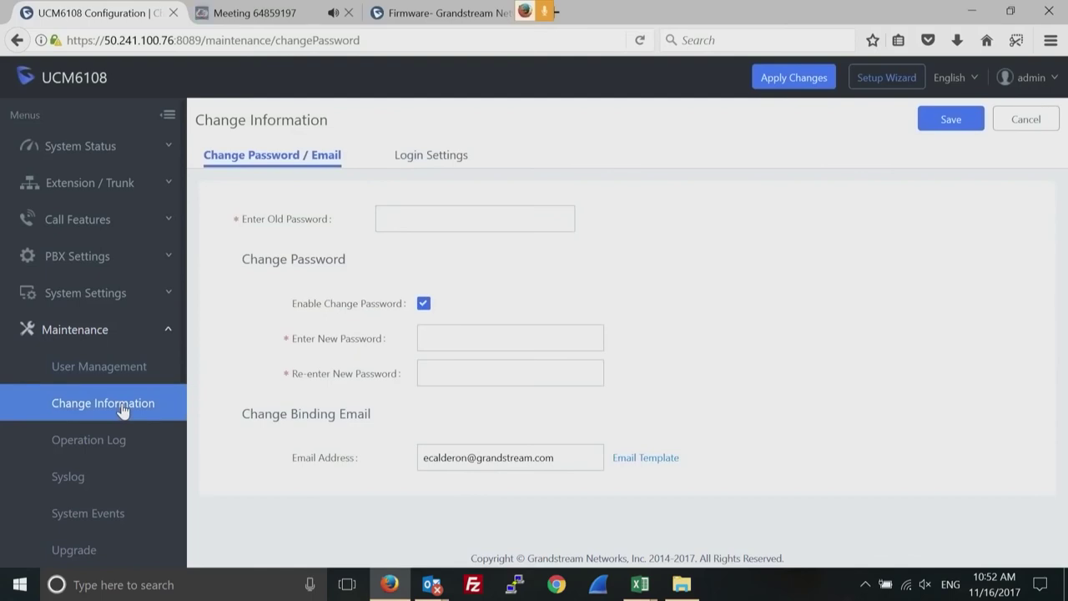
left_click(100, 442)
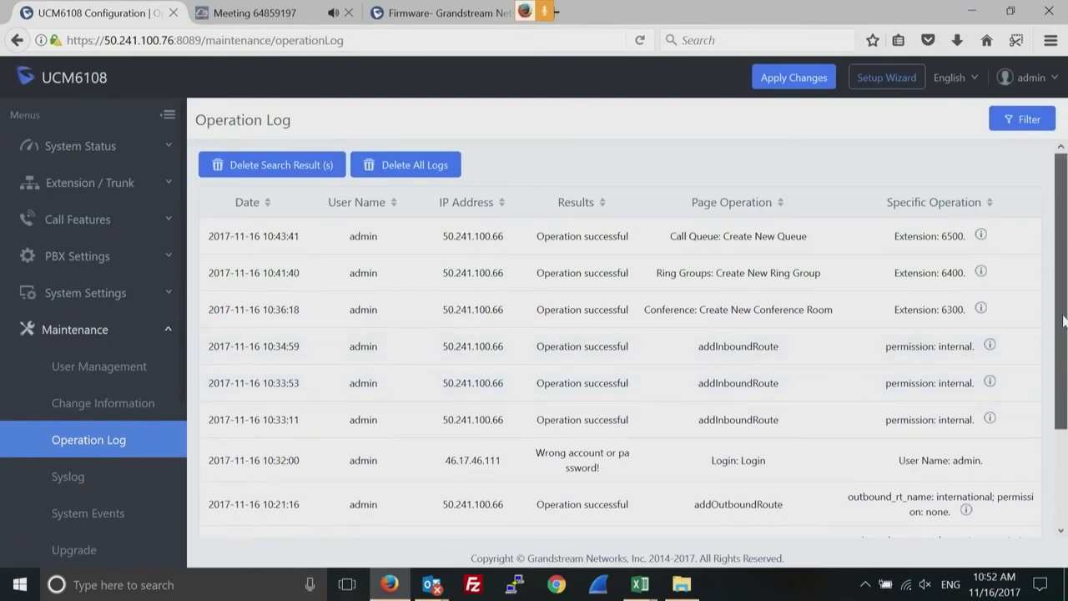
scroll(1064, 321, "down", 3)
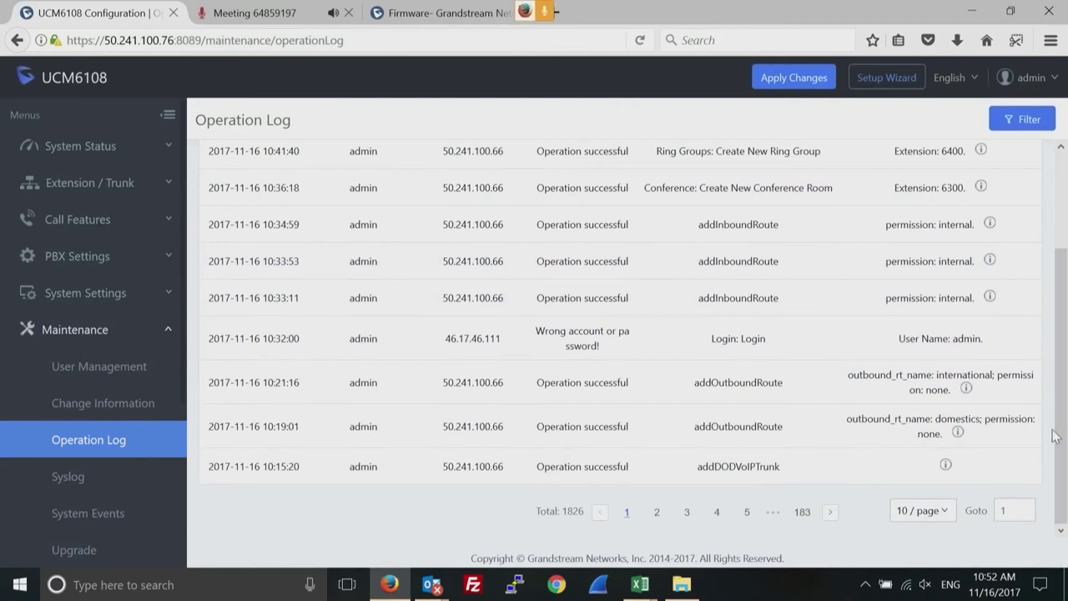
triple_click(579, 328)
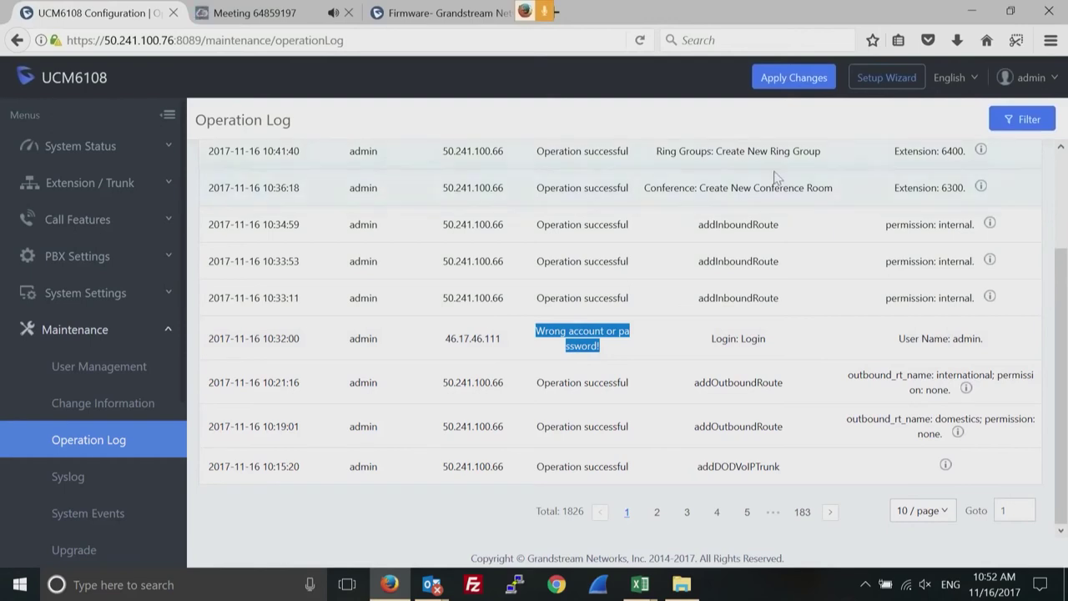
Open the Syslog settings and place the cursor in the empty Syslog Server field.
left_click(71, 484)
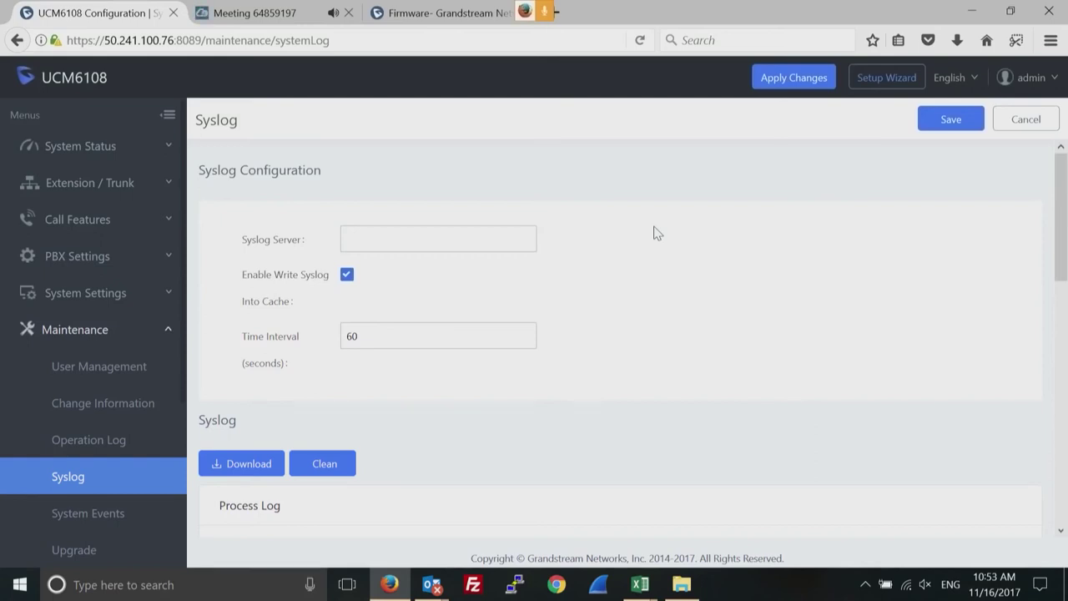
left_click(403, 237)
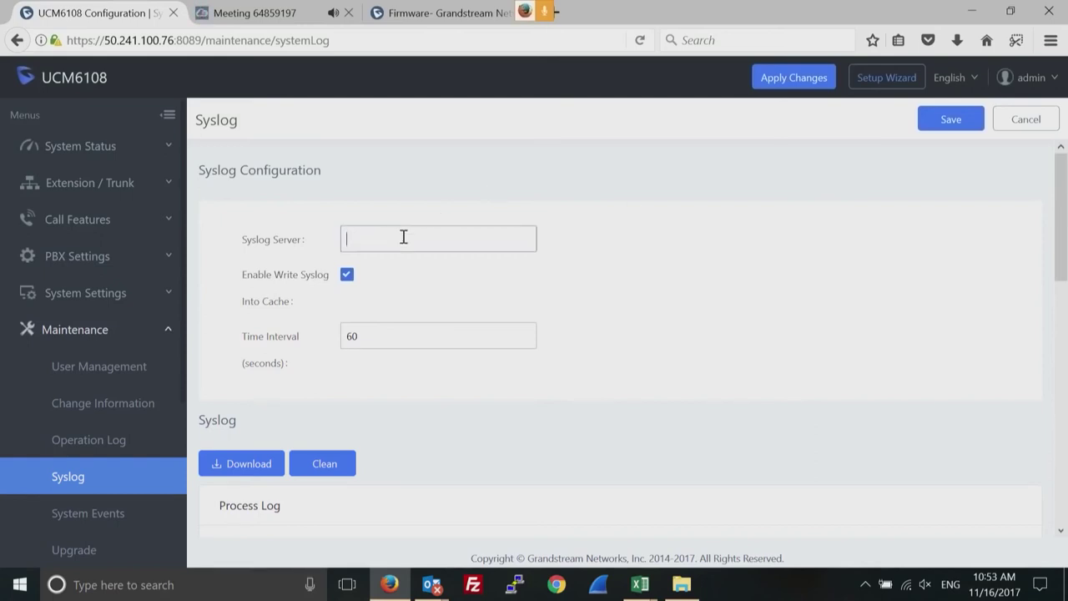
left_click(403, 237)
left_click_drag(1062, 253, 1064, 376)
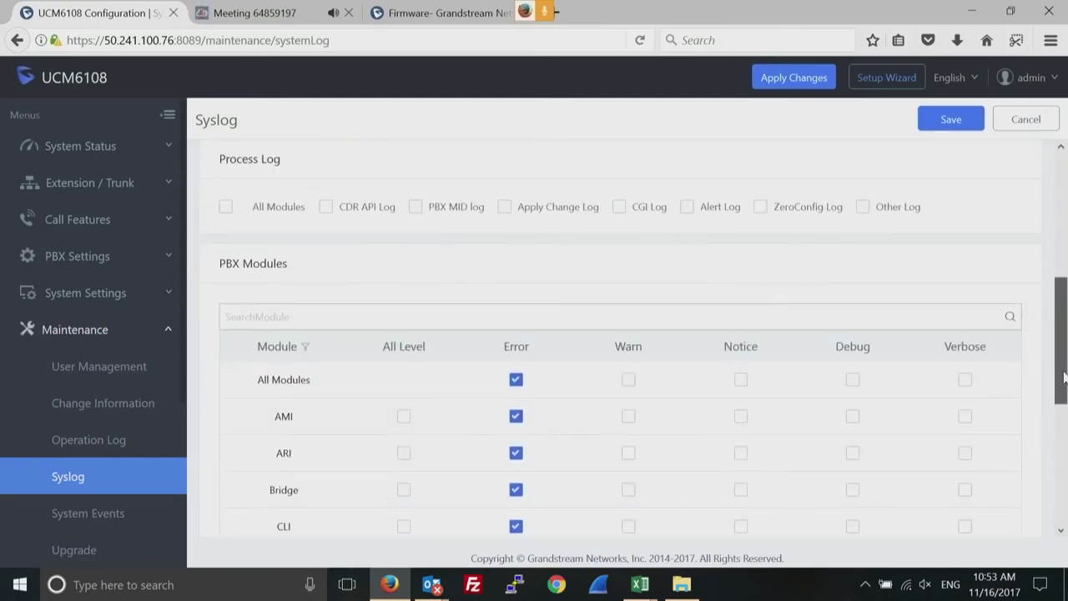
Enable Process Log for all modules and the Debug level for all PBX modules.
left_click(228, 209)
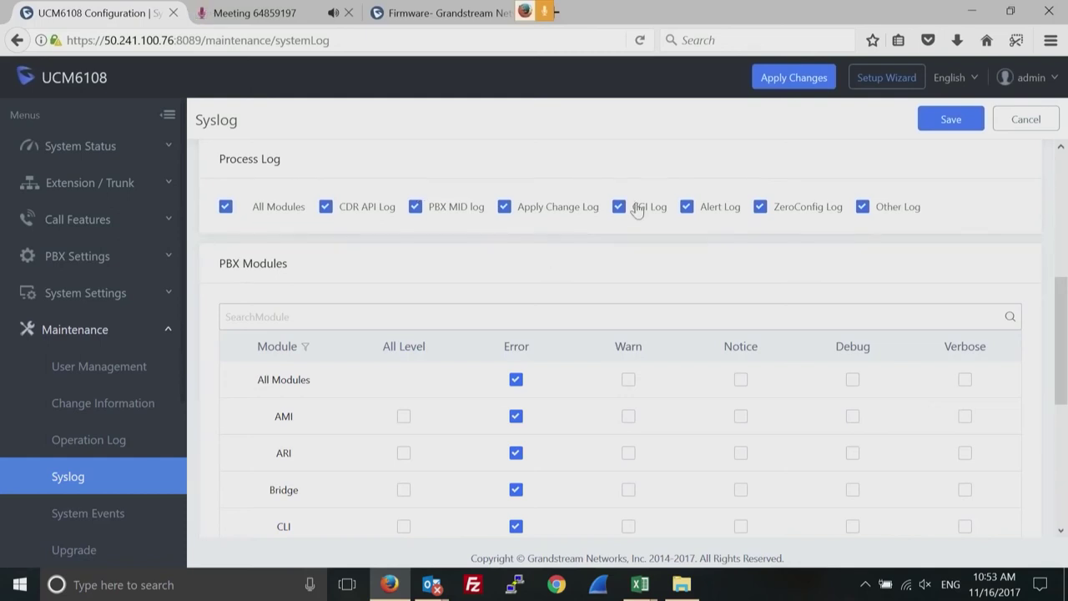
left_click(852, 380)
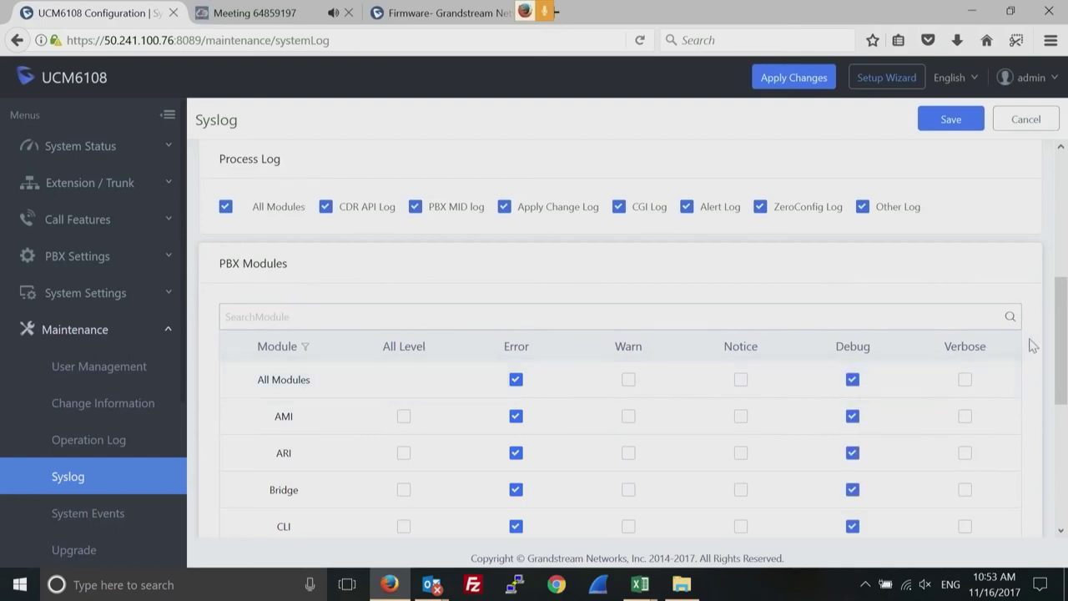
left_click_drag(1060, 342, 1044, 498)
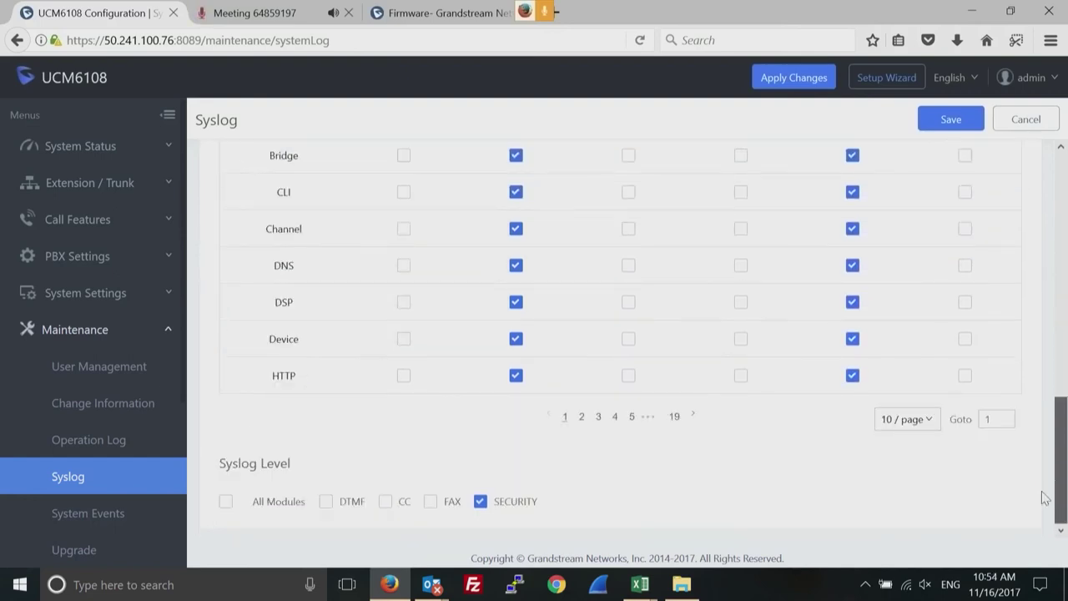
left_click_drag(1054, 404, 1054, 190)
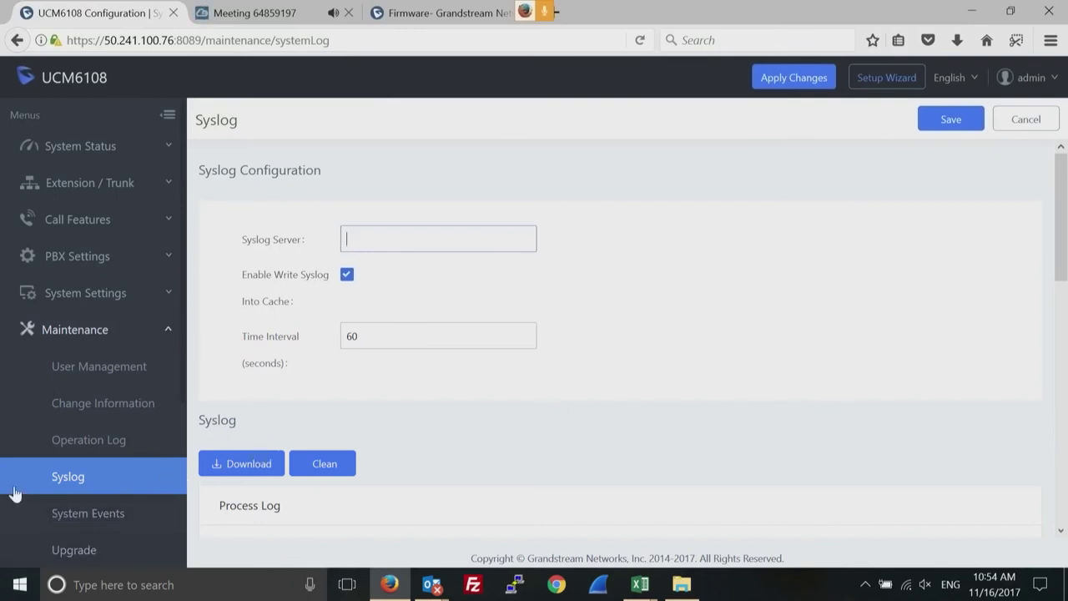
left_click_drag(14, 491, 25, 583)
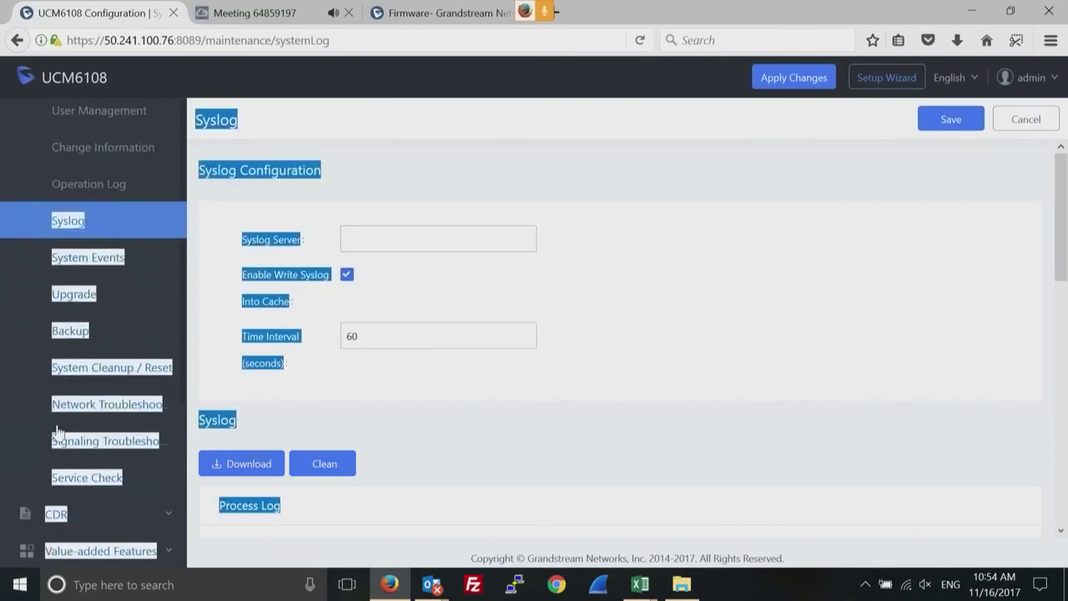
Open Network Troubleshooting with its finished LAN Ethernet capture, then expand the CDR menu section.
left_click(112, 415)
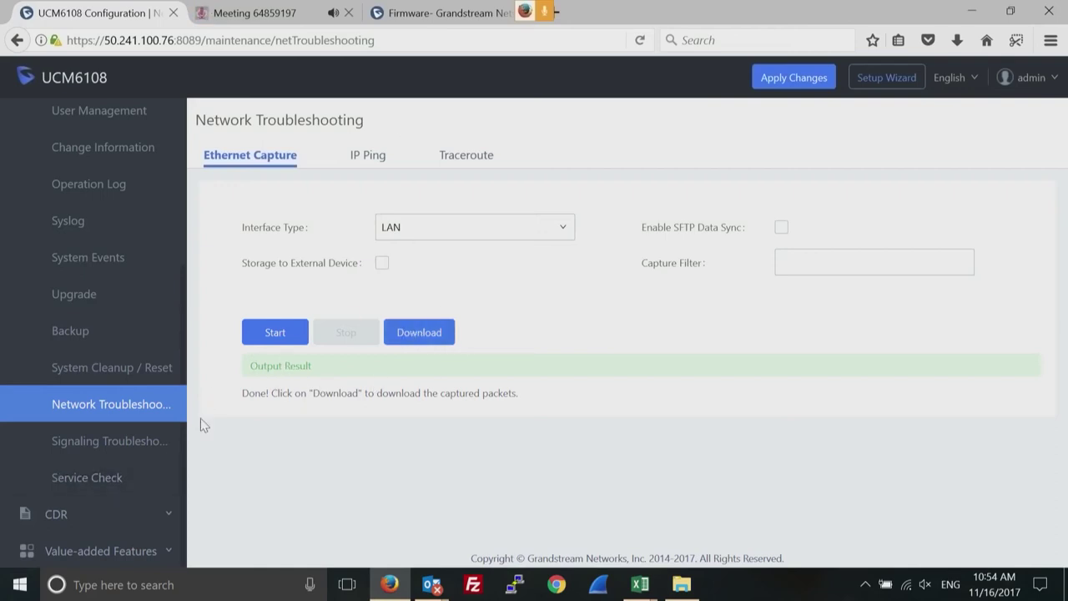
left_click(165, 519)
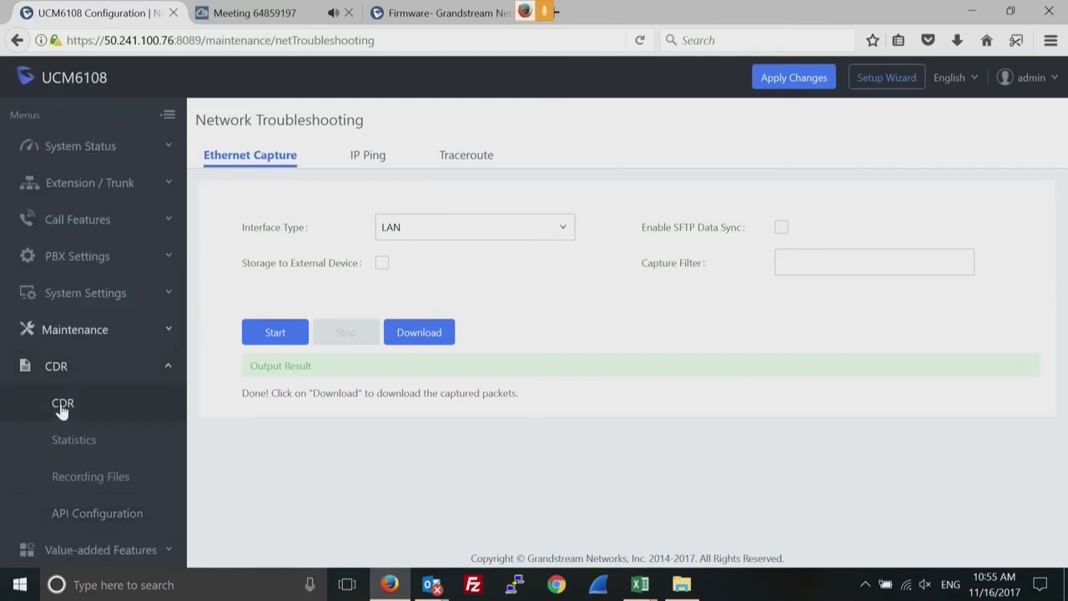
Browse the six-call CDR list and Recording Files, return to CDR, then reach CDR API configuration.
left_click(62, 405)
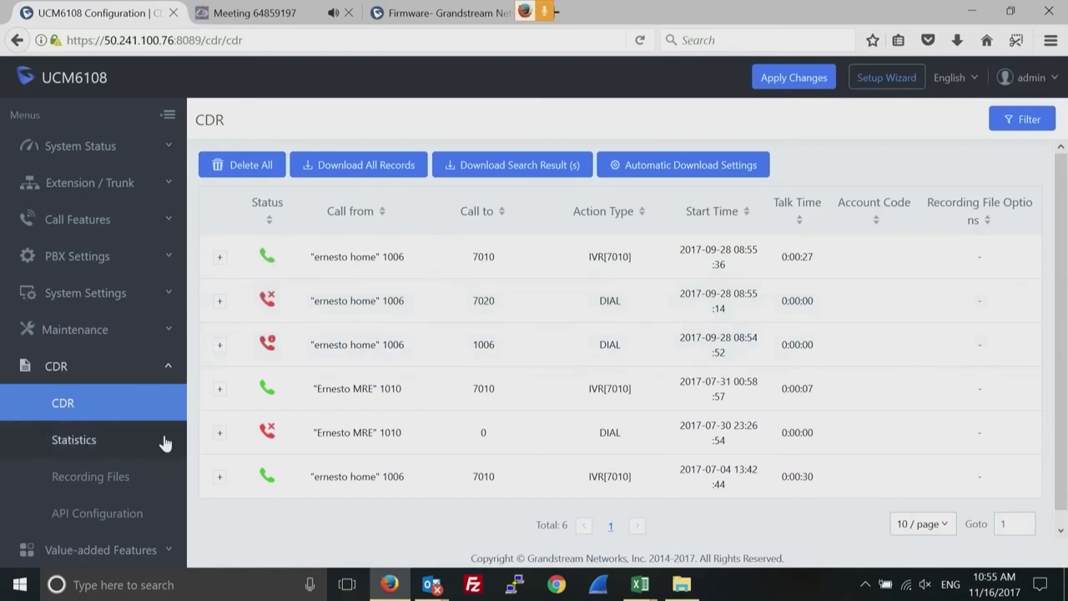
left_click(92, 476)
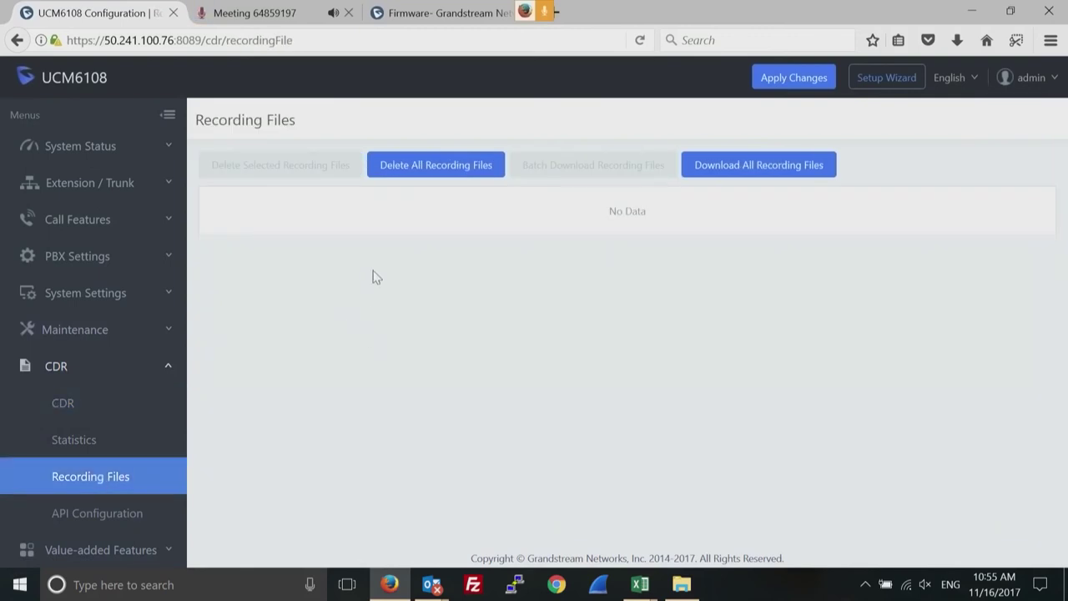
left_click(71, 412)
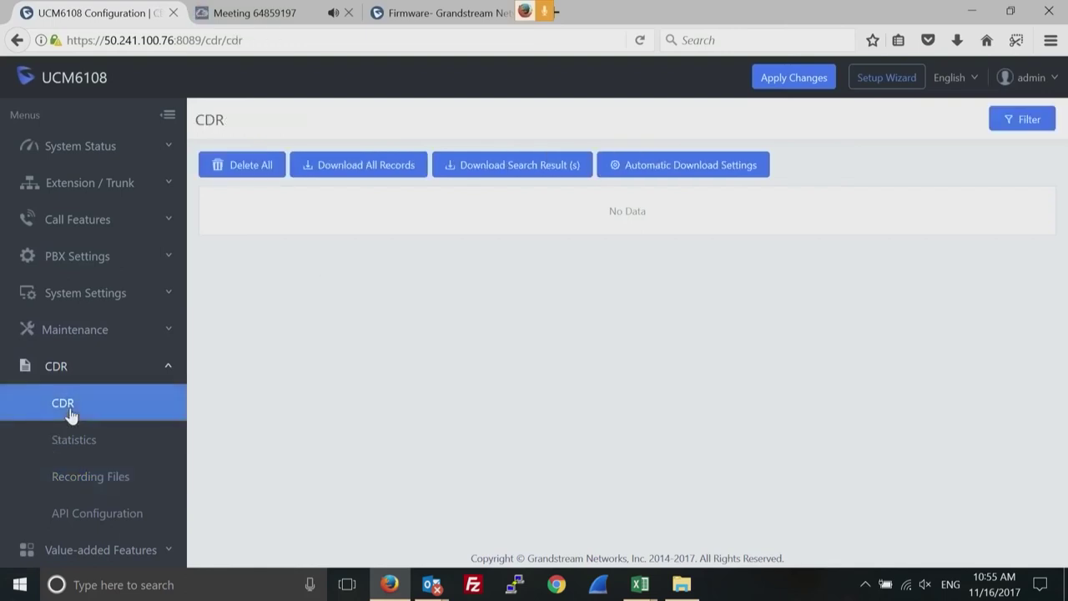
left_click(81, 517)
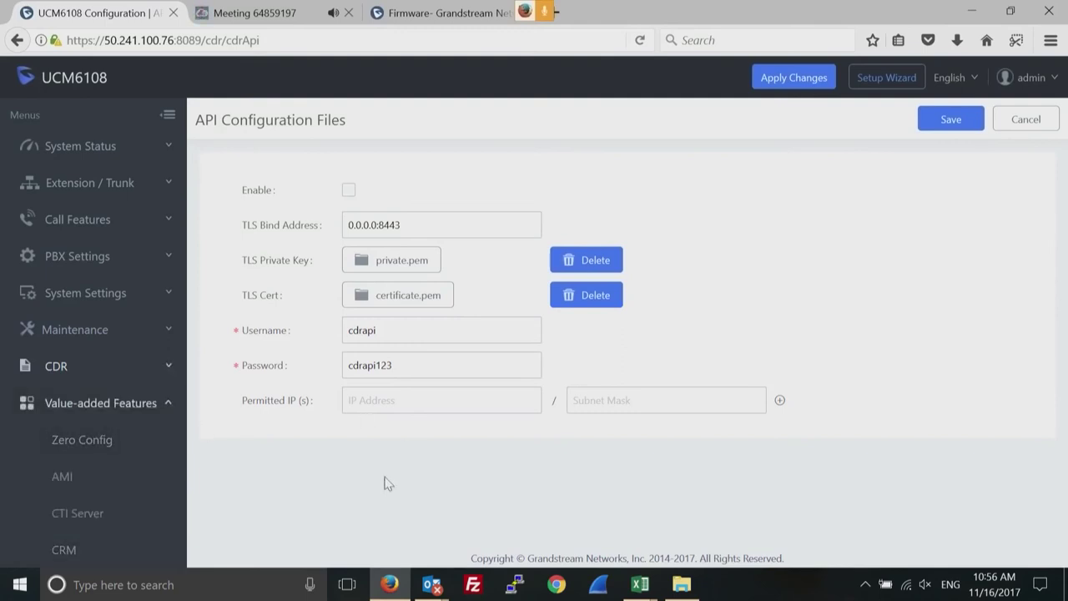
Open the AMI page under Value-added Features, which lists no AMI users.
left_click(62, 477)
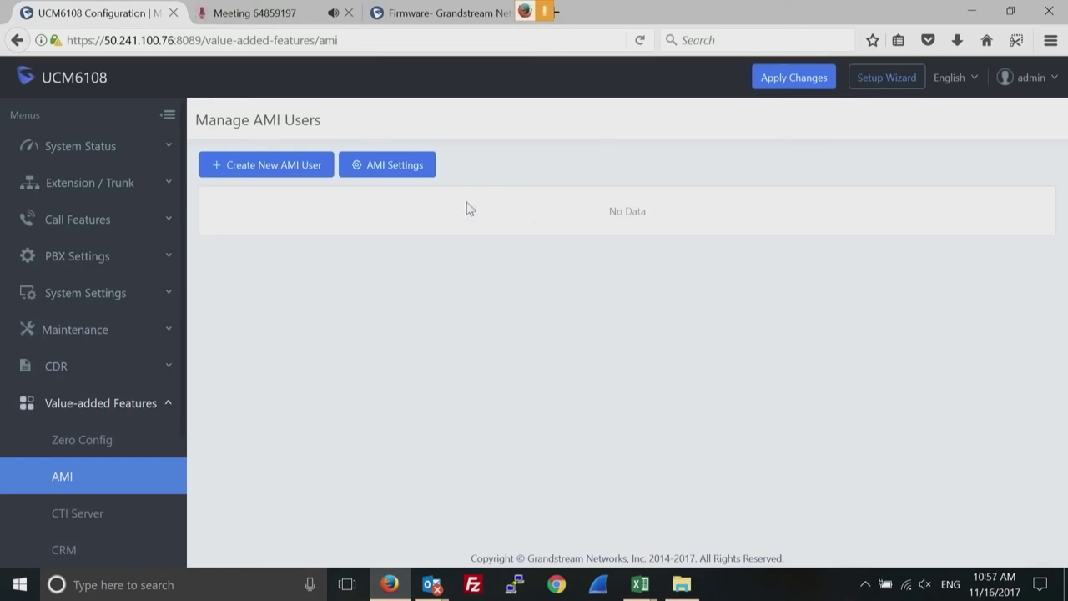
Start a new AMI user with All privileges, then abandon it for the CTI Server page (port 8888).
left_click(276, 165)
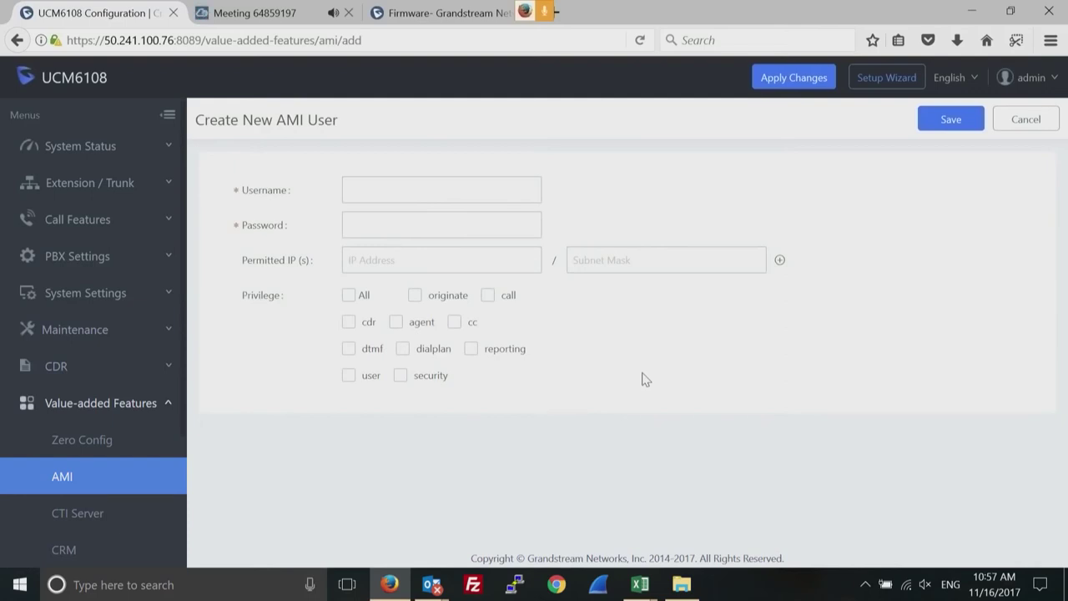
left_click(351, 301)
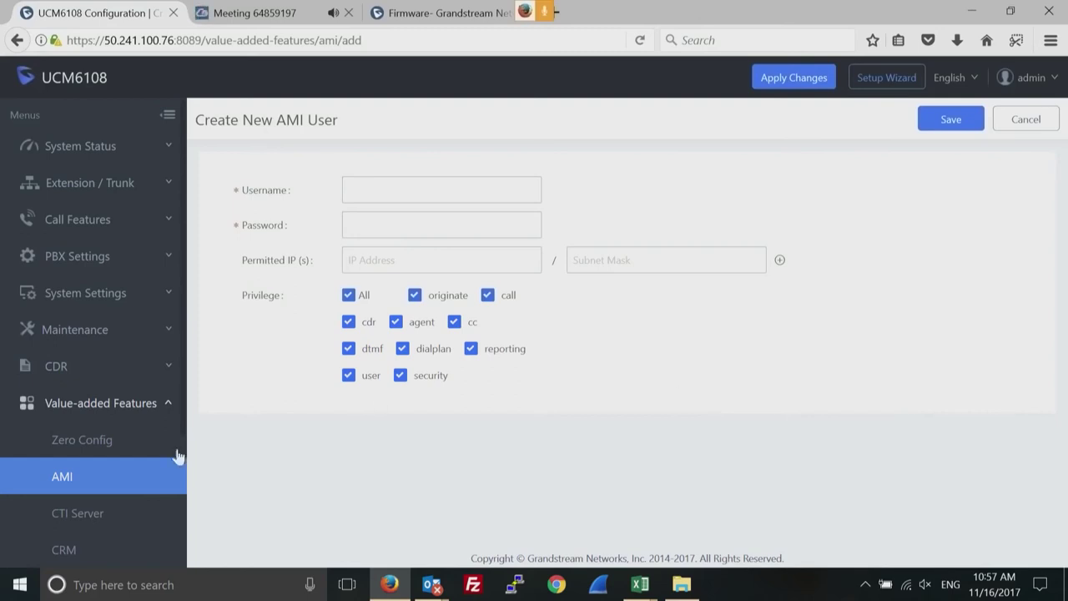
left_click(80, 515)
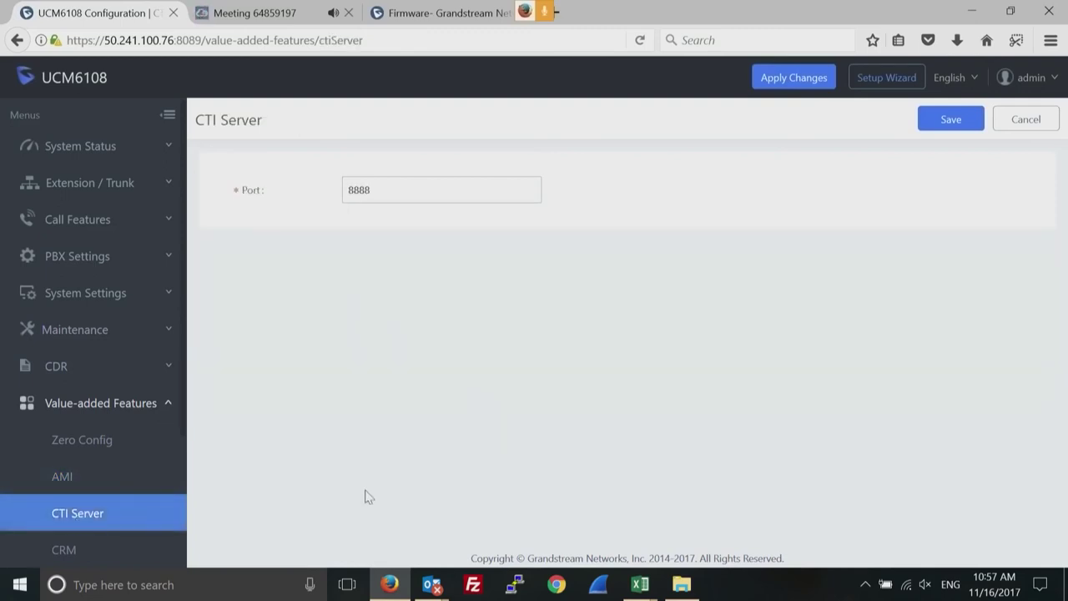
Scroll the sidebar and open the CRM page, where the CRM System is Disabled.
left_click_drag(31, 517, 30, 594)
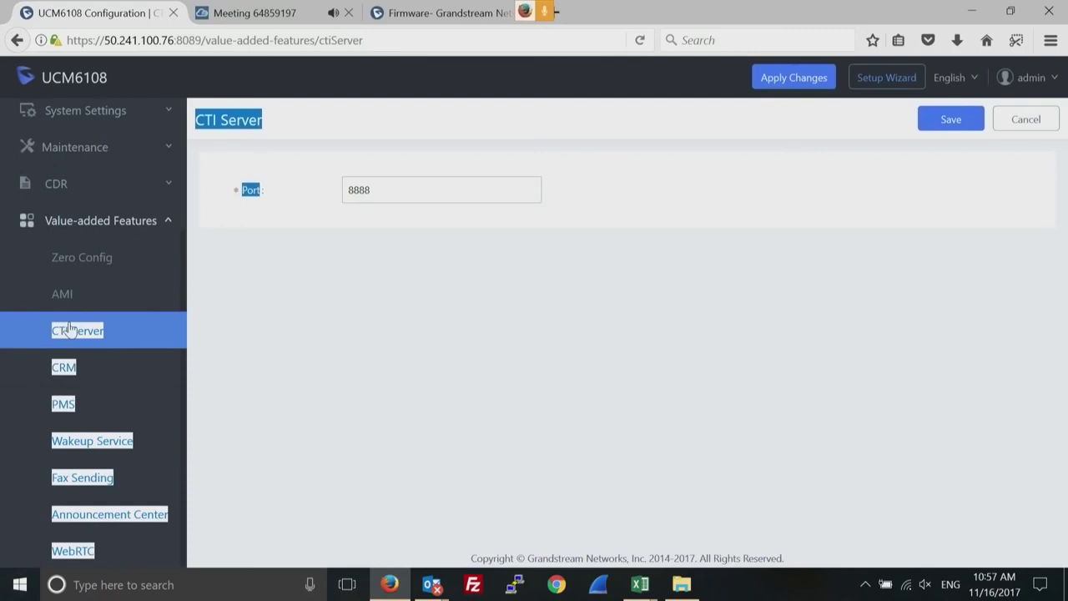
left_click(69, 327)
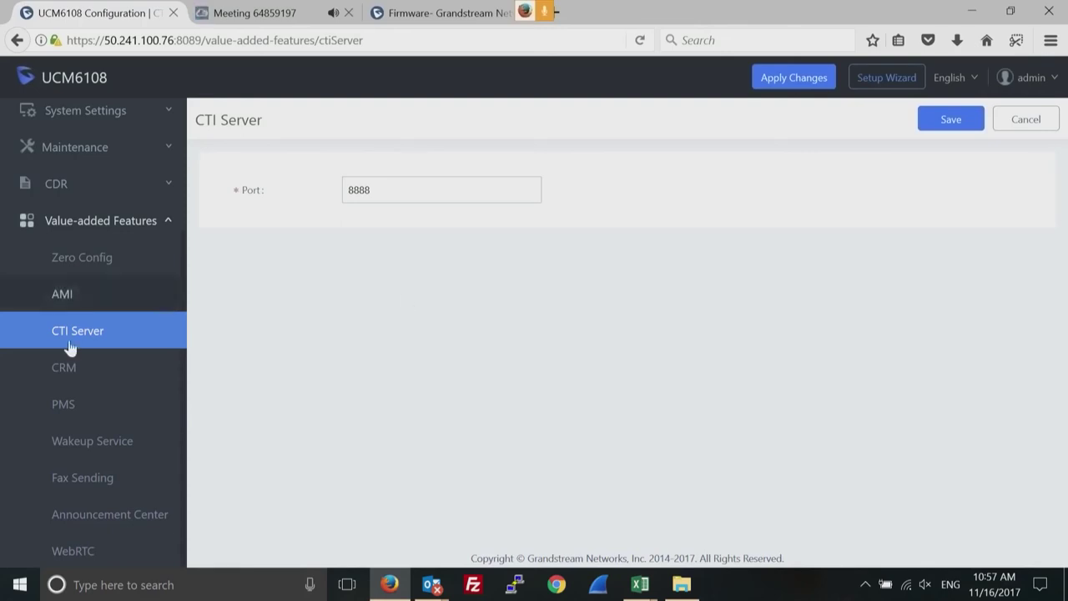
left_click(60, 370)
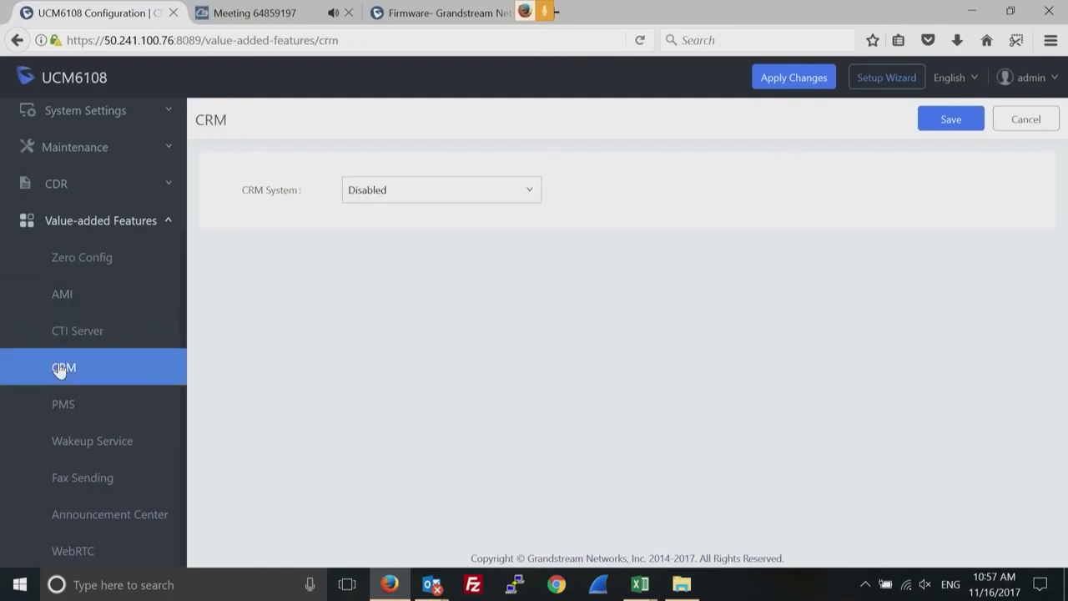
Try SugarCRM as the CRM System, then switch it to Salesforce.
left_click(526, 193)
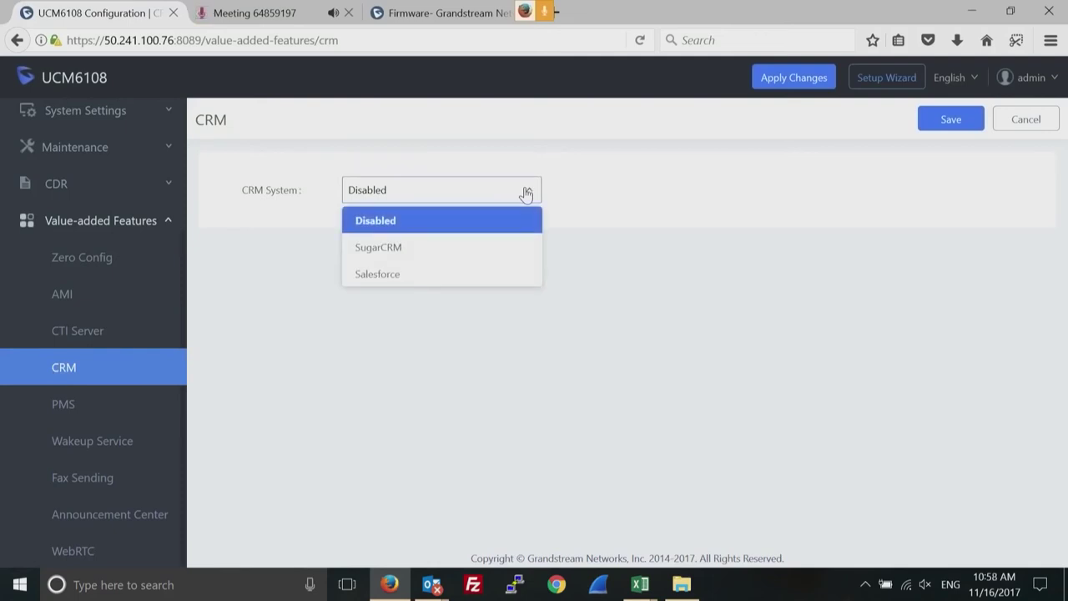
left_click(431, 265)
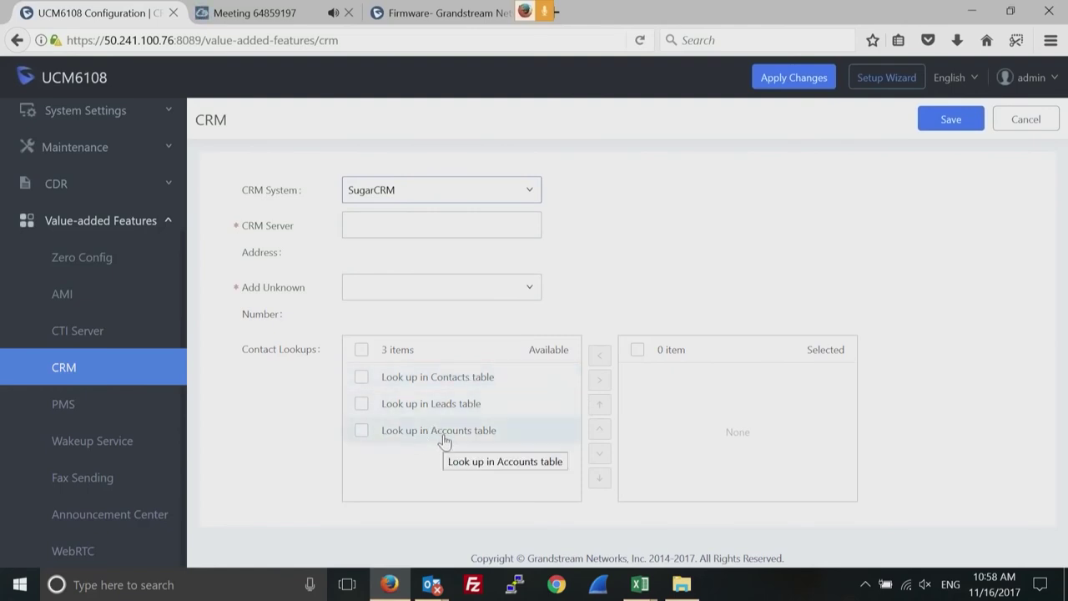
left_click(518, 191)
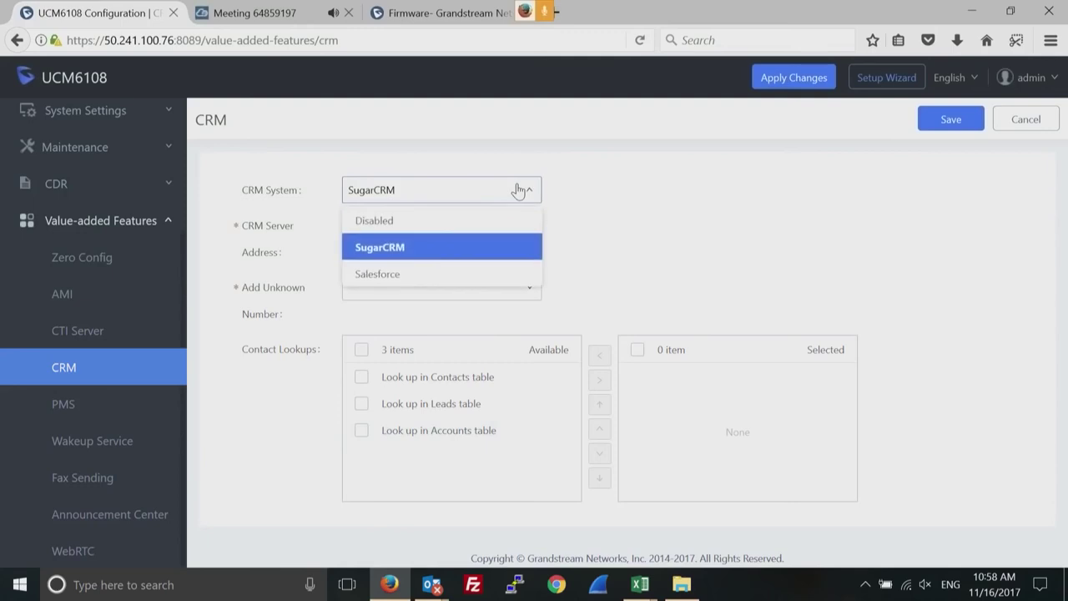
left_click(392, 274)
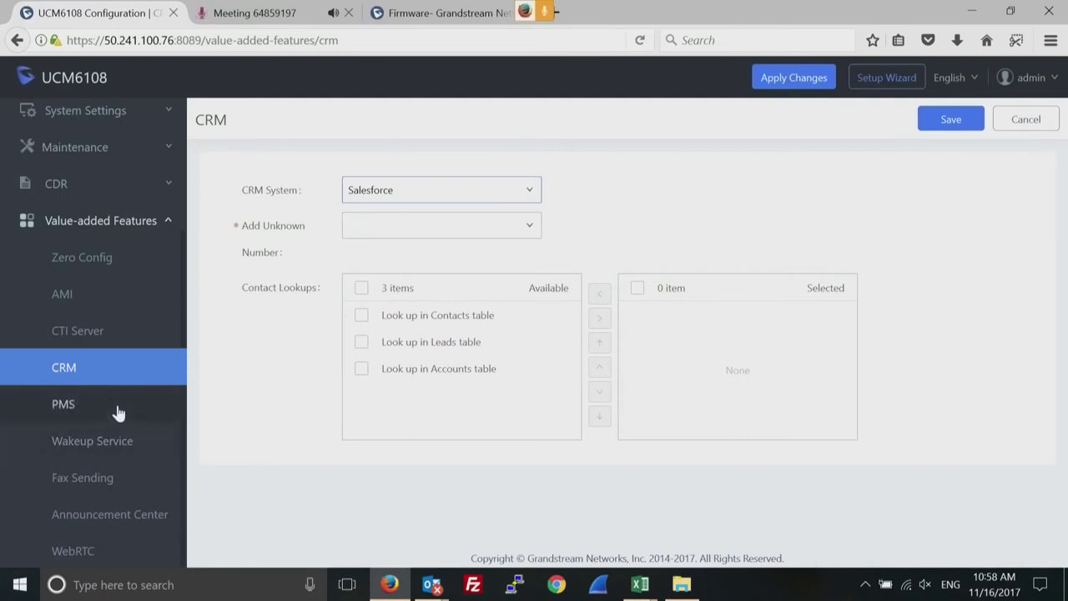
Open the PMS settings and review the PMS Module choices, leaving it Disabled.
left_click(65, 404)
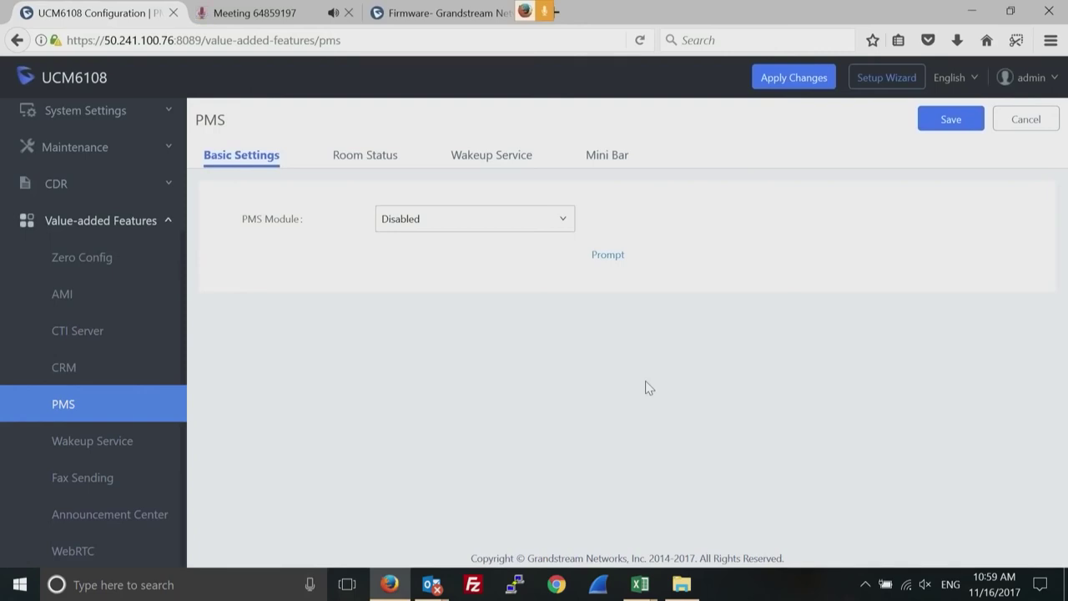
left_click(556, 219)
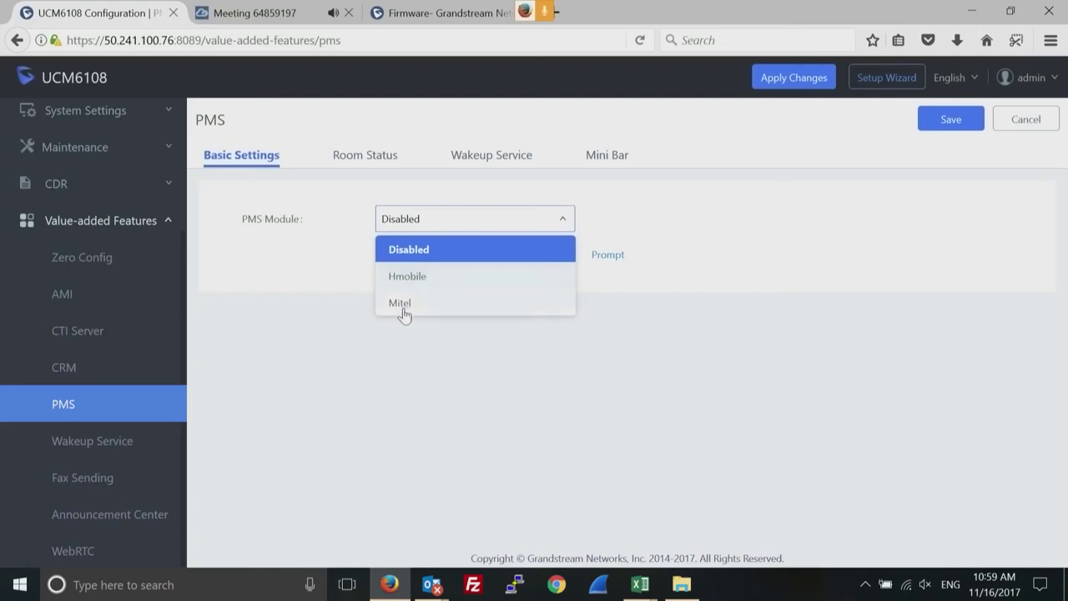
left_click(531, 381)
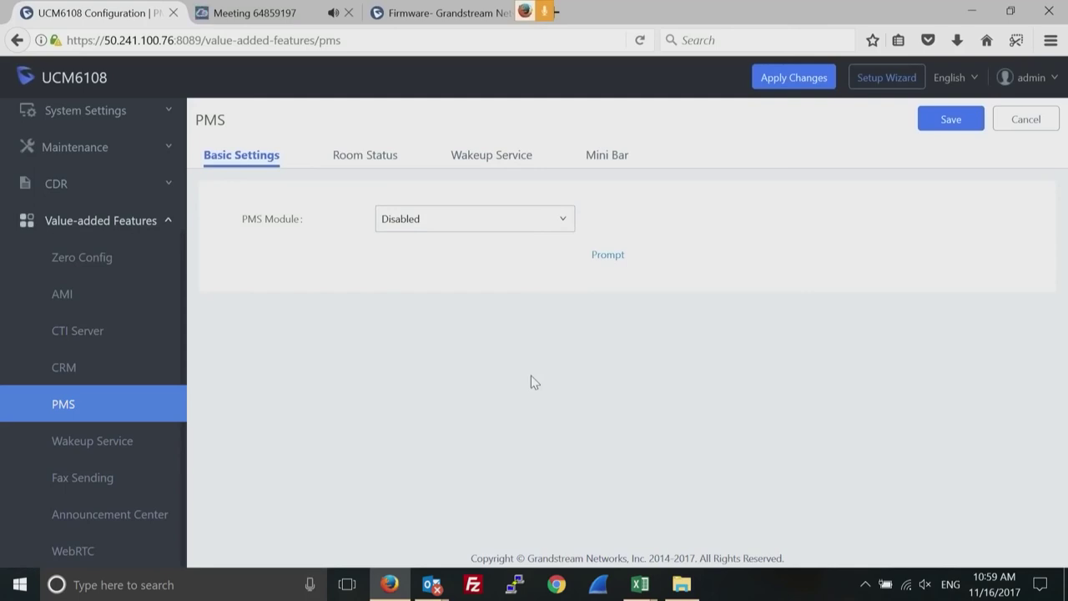
Browse the Room Status, Wakeup Service and Mini Bar lists, then open the Wakeup Service page.
left_click(364, 158)
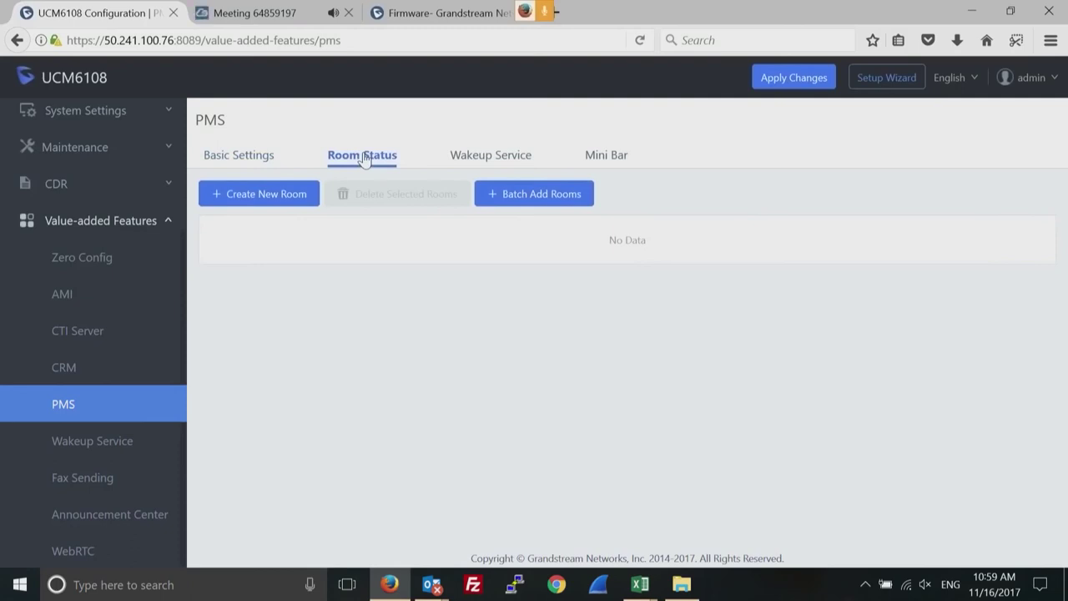
left_click(478, 158)
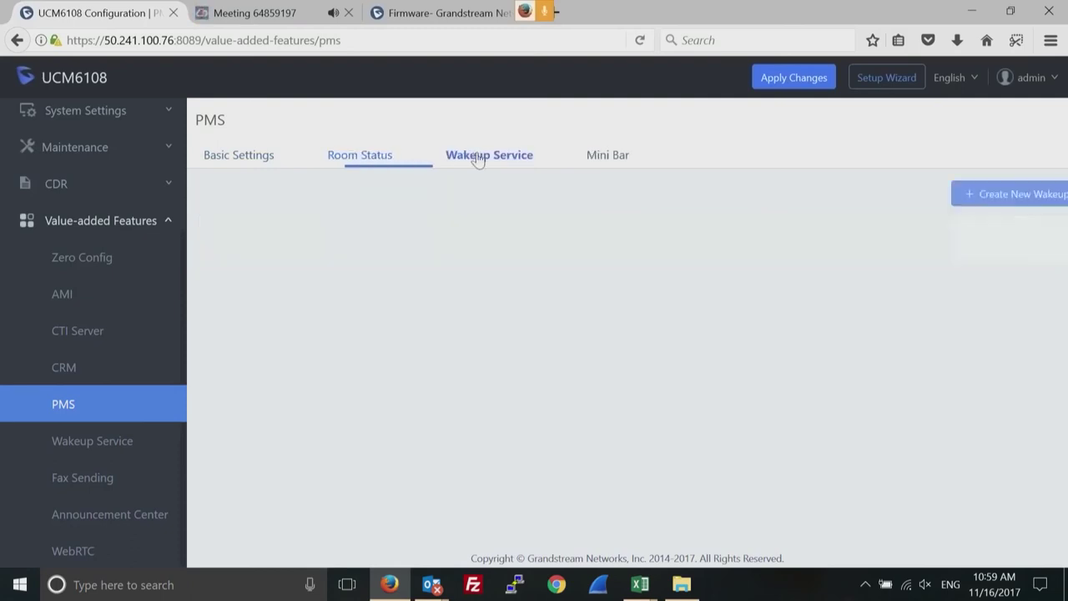
left_click(611, 163)
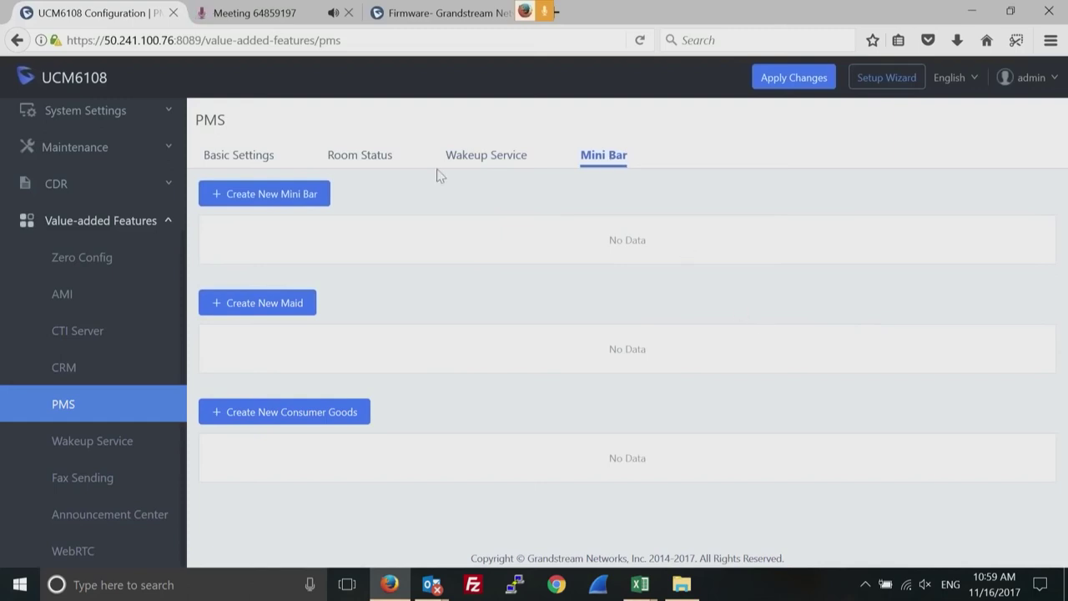
left_click(93, 444)
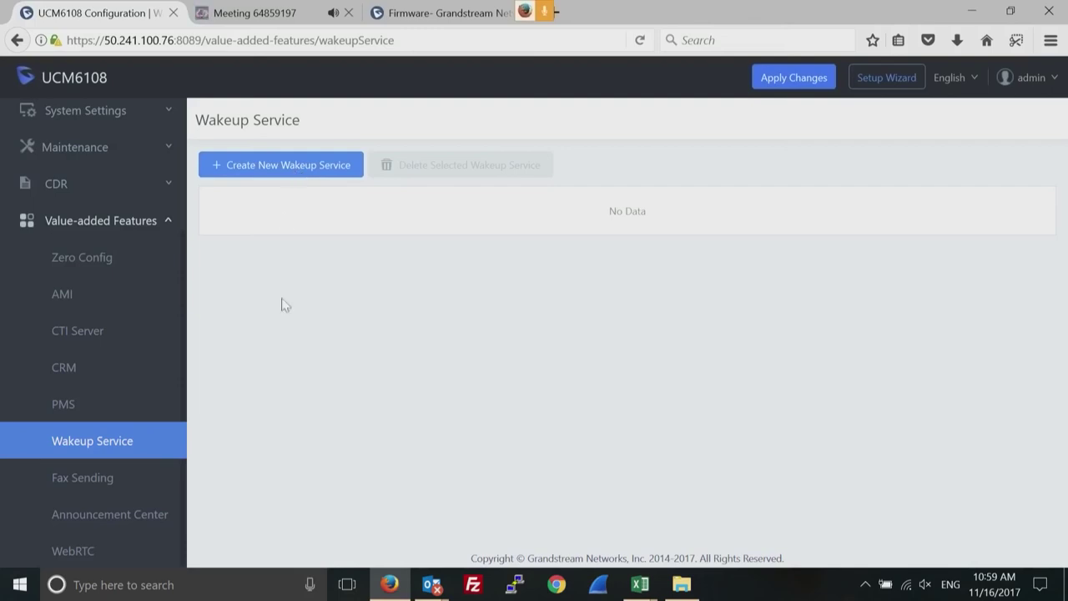
Look over Fax Sending, trying the External Fax Number field, then go to Announcement Center.
left_click(92, 488)
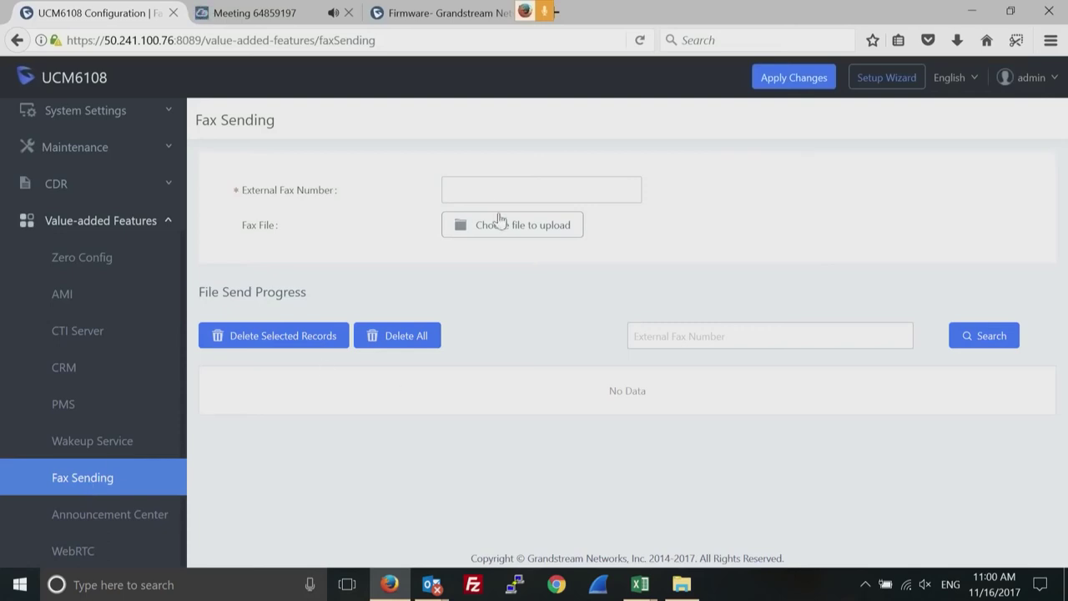
left_click(491, 196)
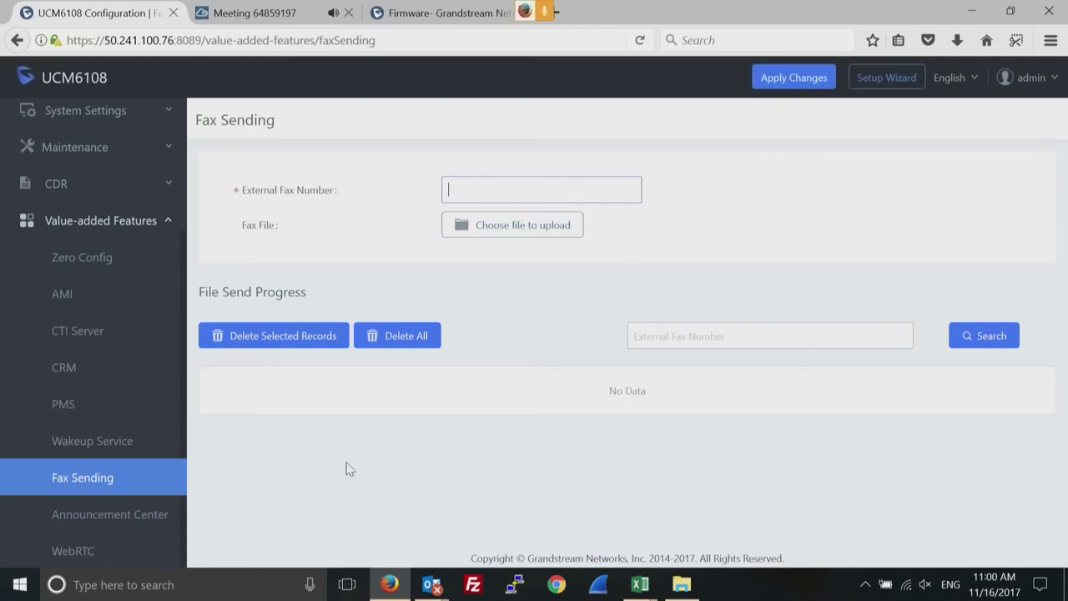
double_click(630, 391)
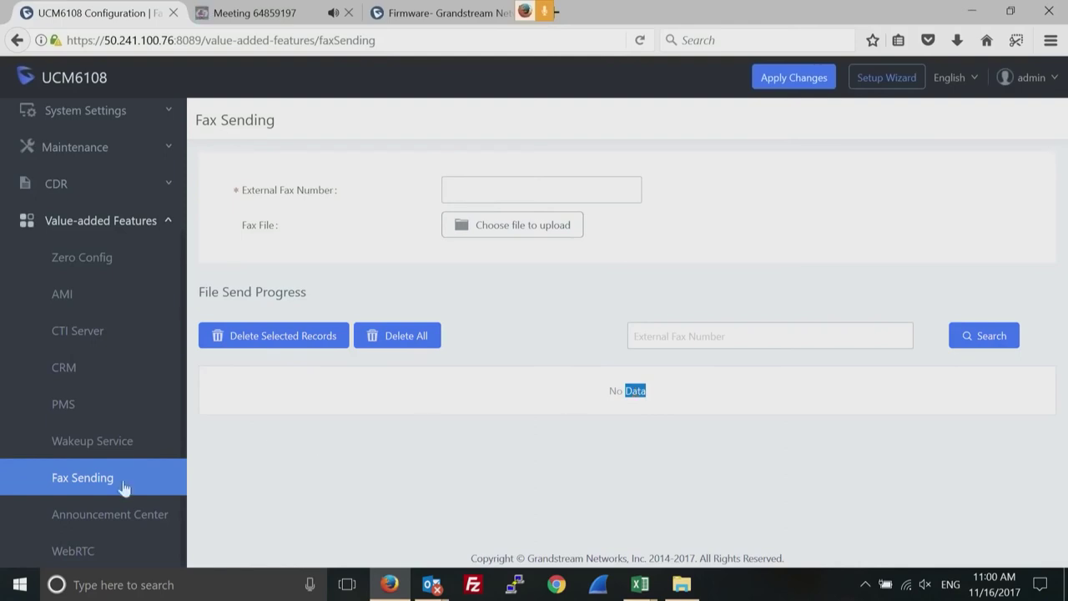
left_click(88, 510)
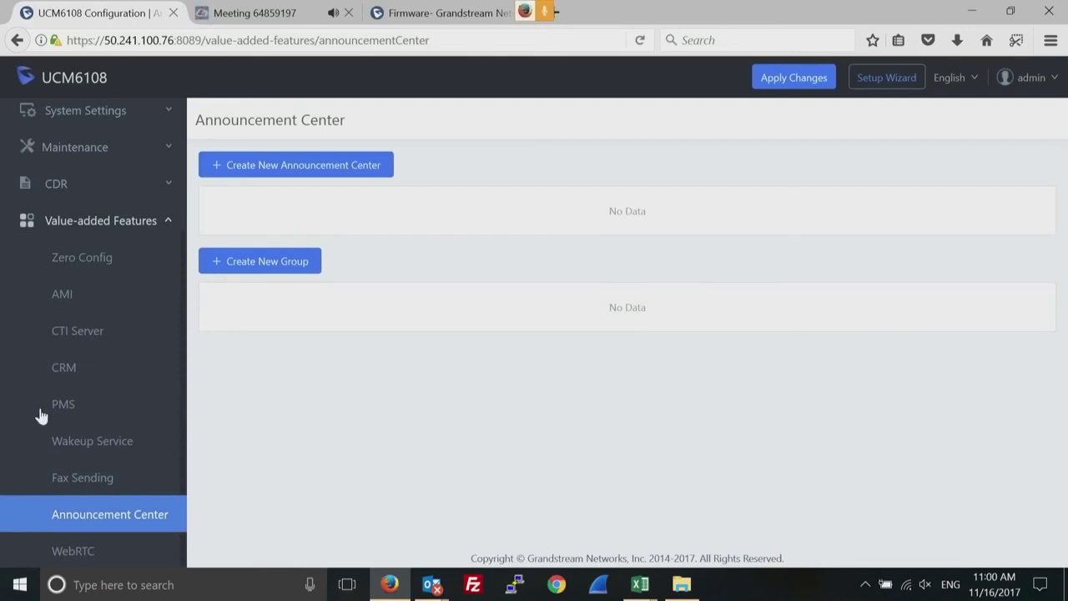
Go to the Announcement Center and preview the new announcement center form without saving.
left_click_drag(22, 459, 42, 594)
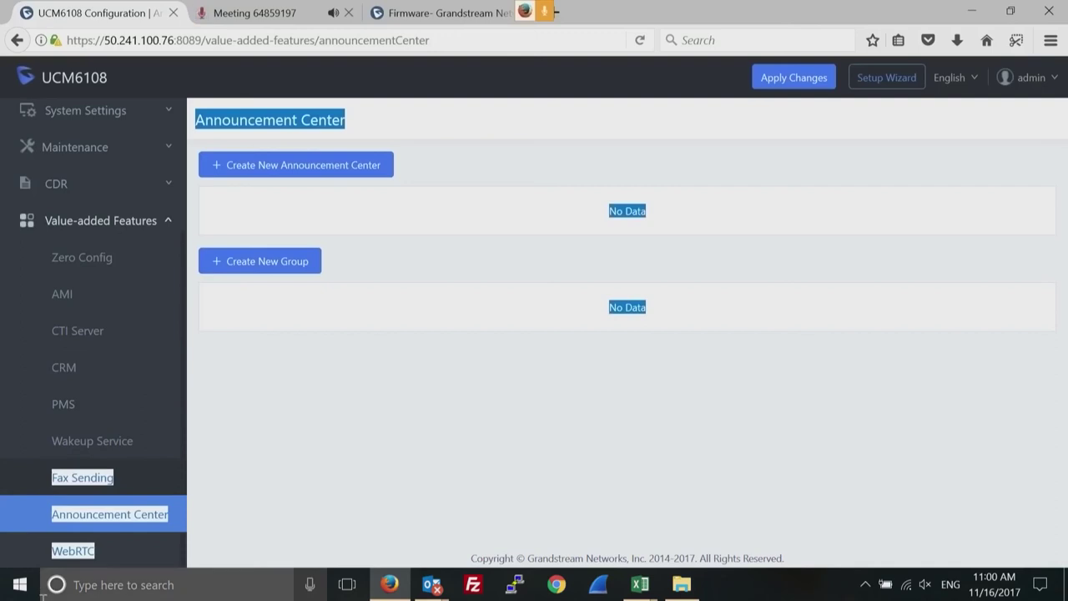
left_click(87, 517)
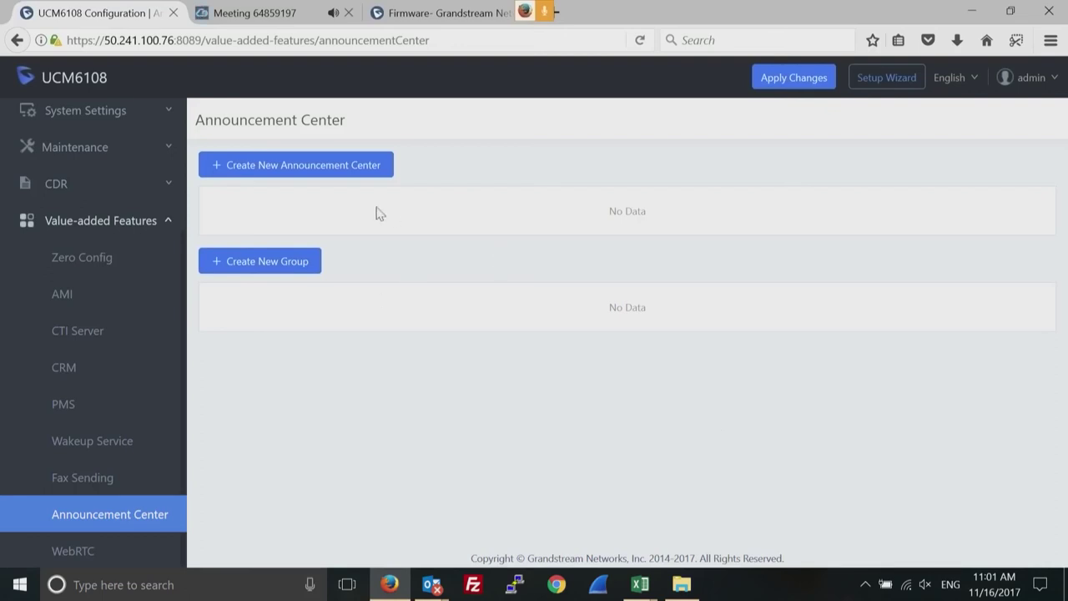
left_click(329, 166)
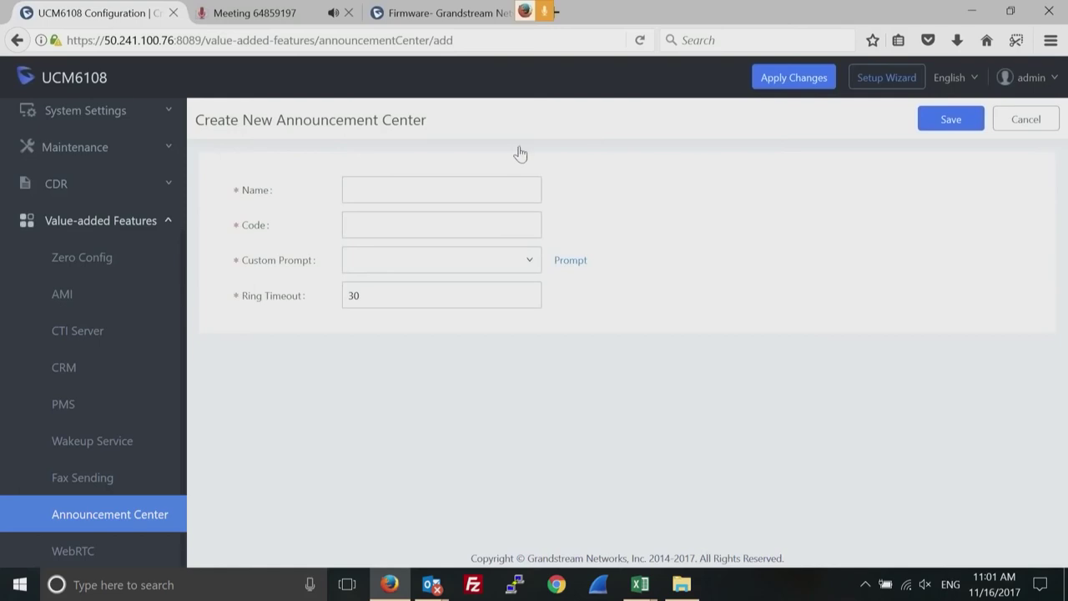
left_click(1024, 120)
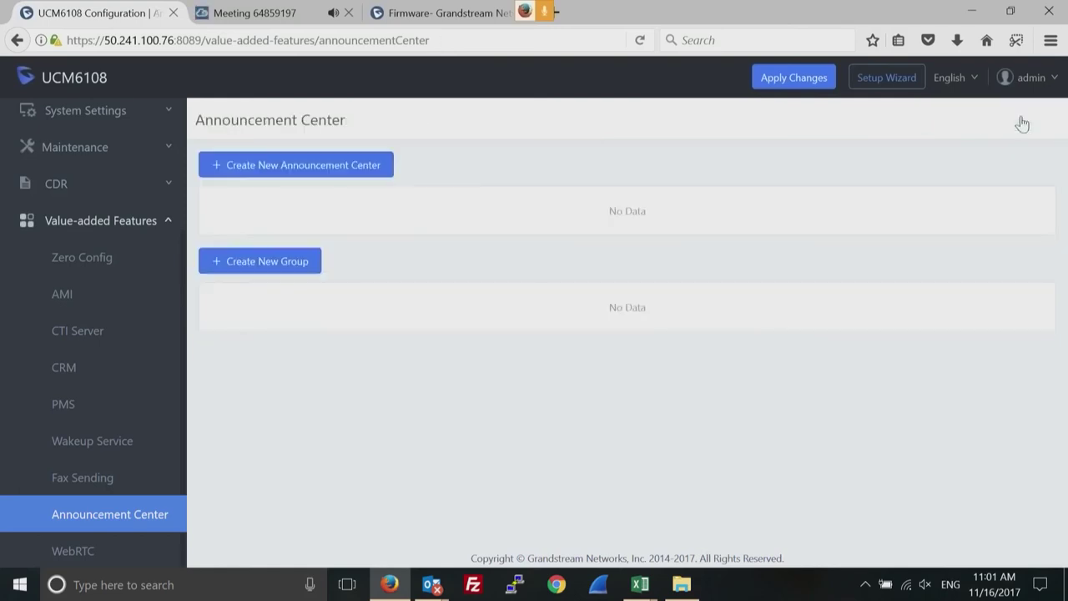
Preview the new announcement group form and its members list, cancel, and collapse Value-added Features.
left_click(284, 263)
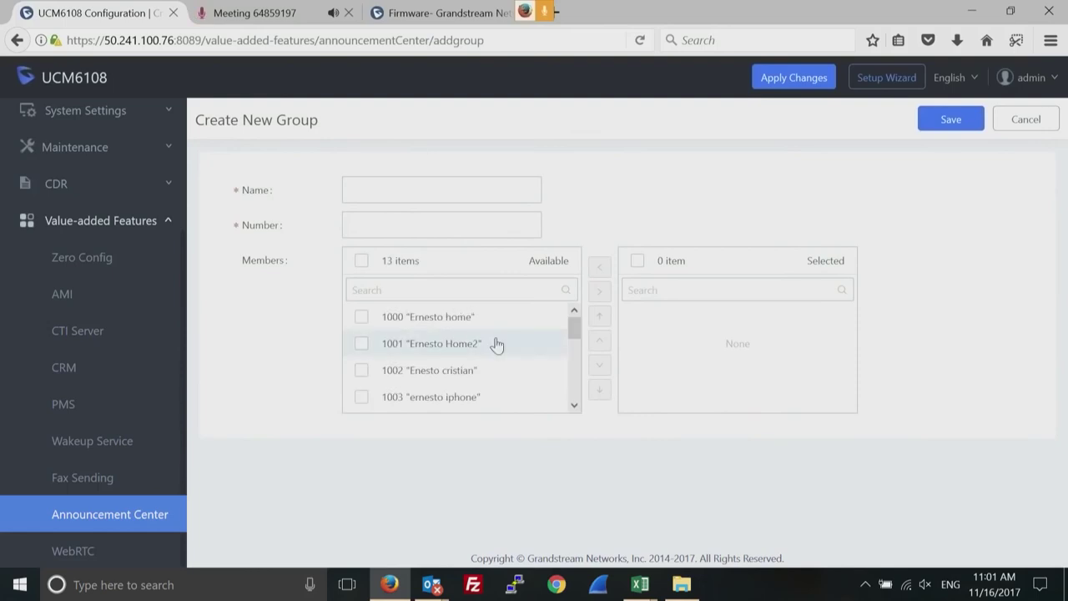
left_click_drag(575, 334, 572, 406)
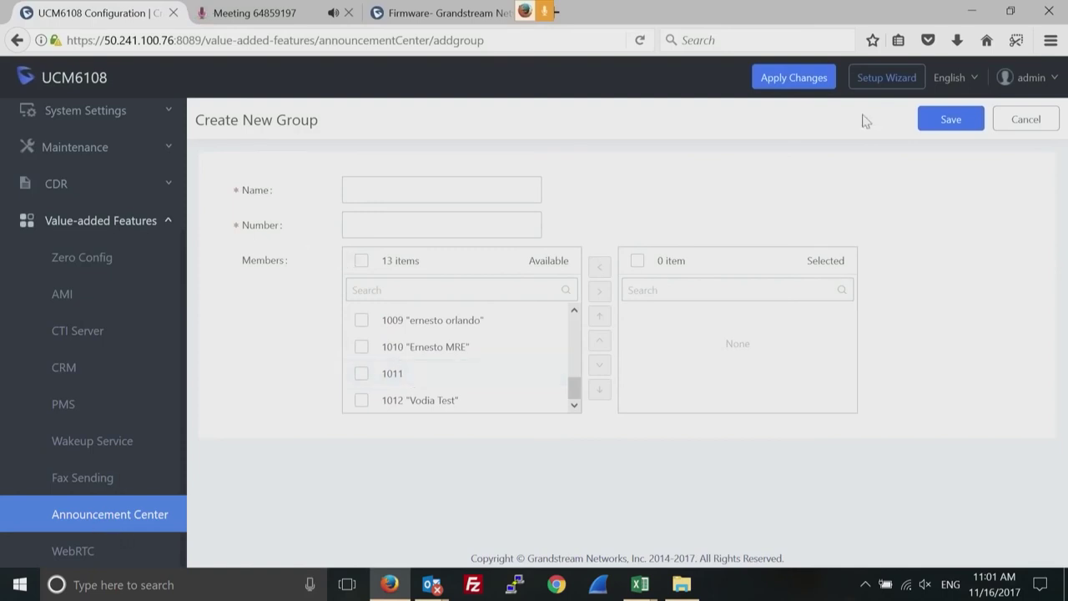
left_click(1020, 121)
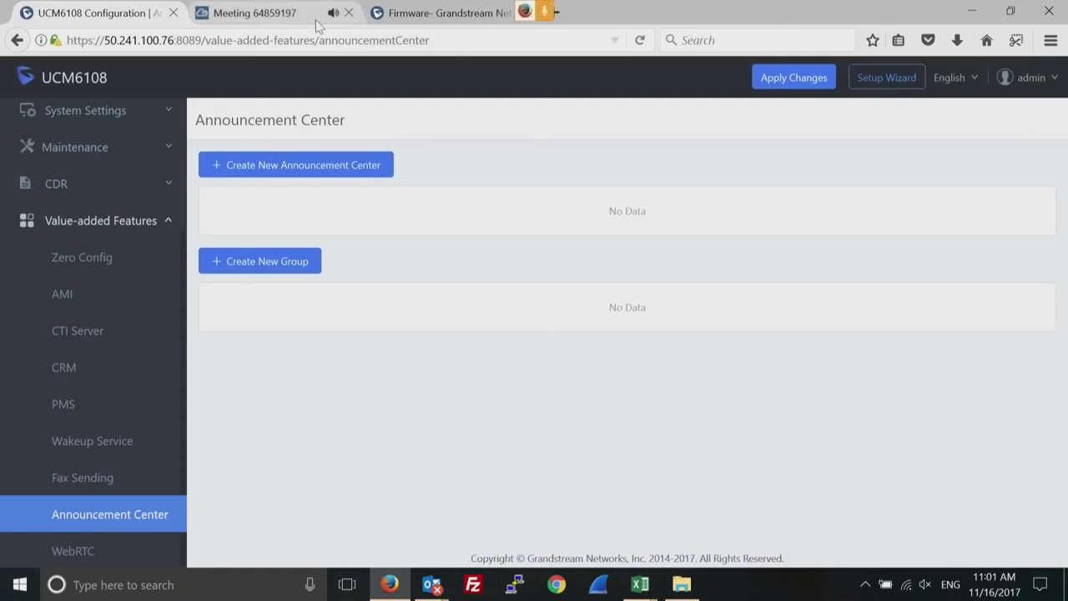
left_click(67, 221)
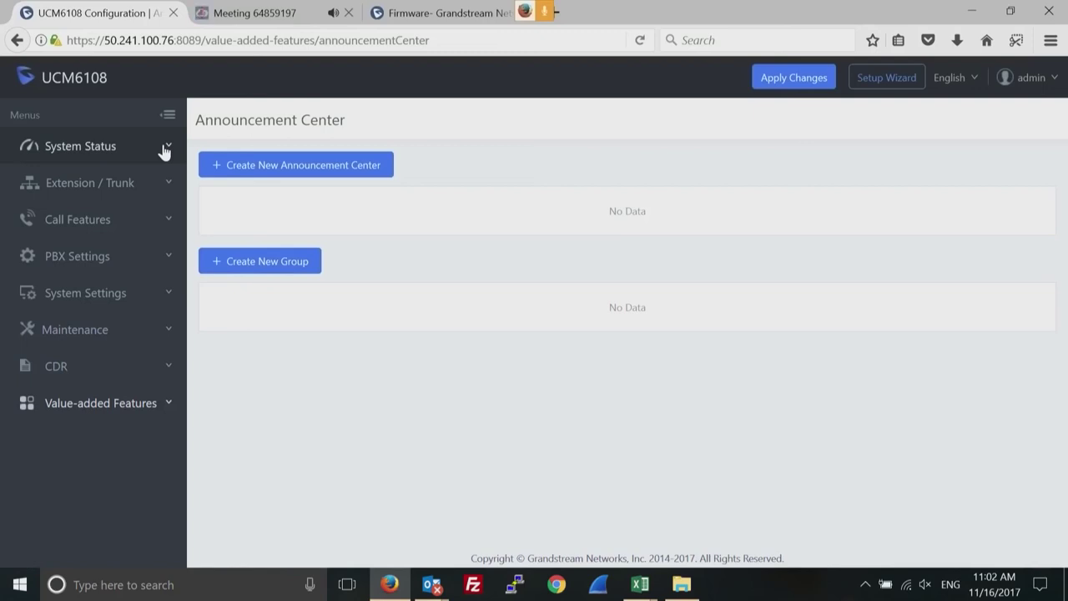
Open the System Status Dashboard showing 1% CPU, 20% memory and 2 trunks, checking the Meeting tab briefly.
left_click(93, 144)
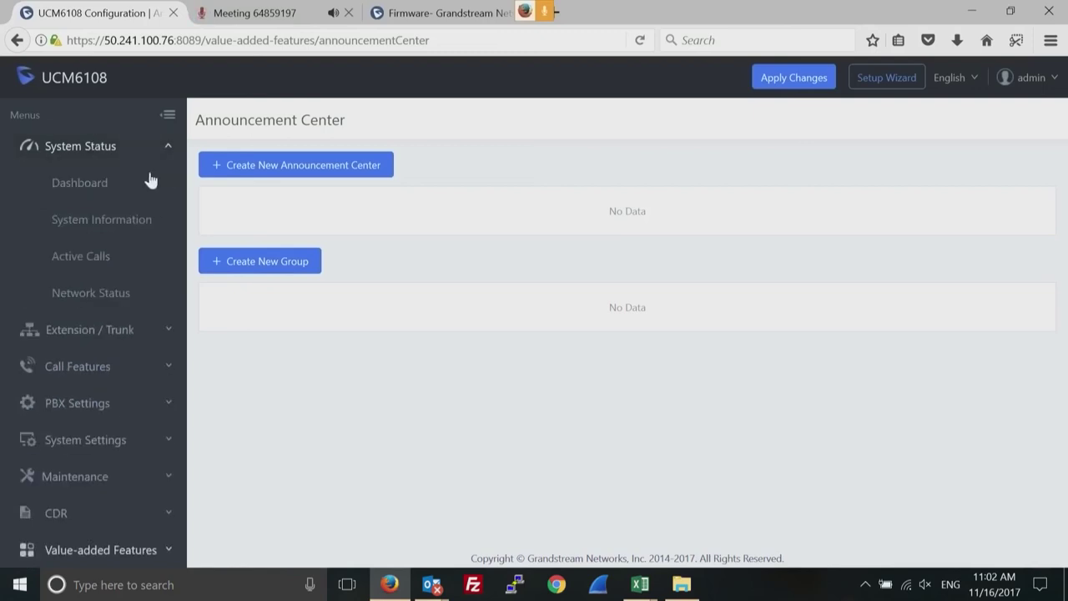
left_click(87, 183)
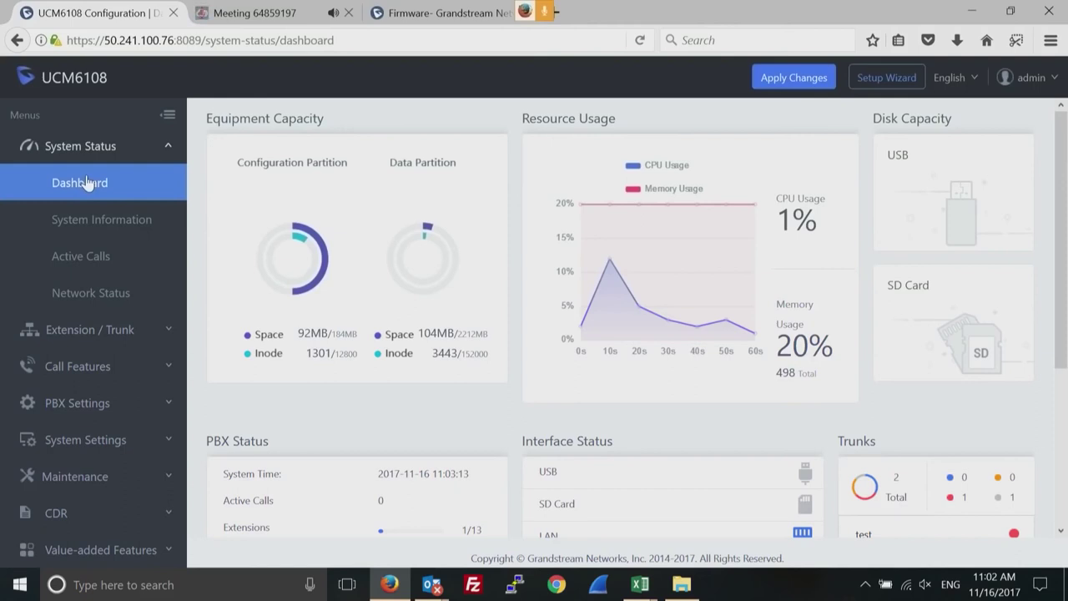
left_click(282, 14)
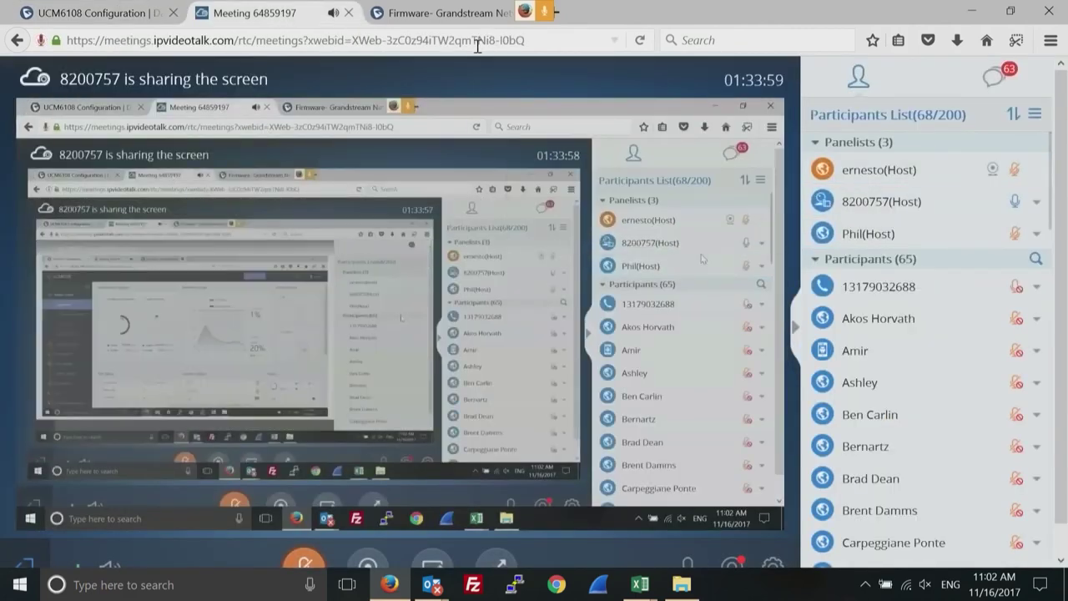
left_click(125, 12)
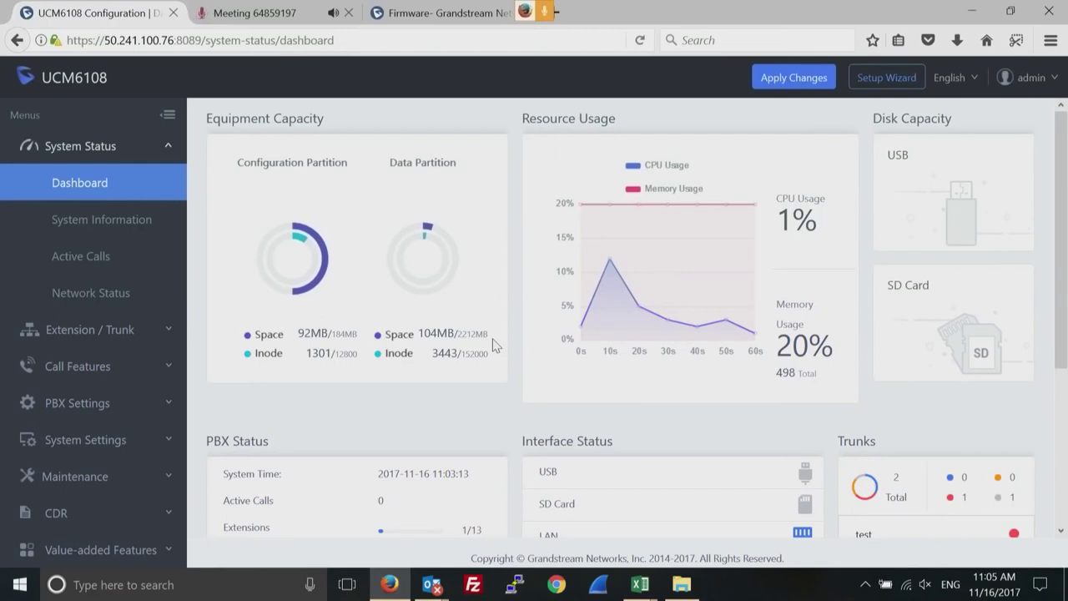
Open VoIP Trunks to view the testsip SIP trunk at 192.168.22.101, then collapse Extension / Trunk.
left_click(143, 332)
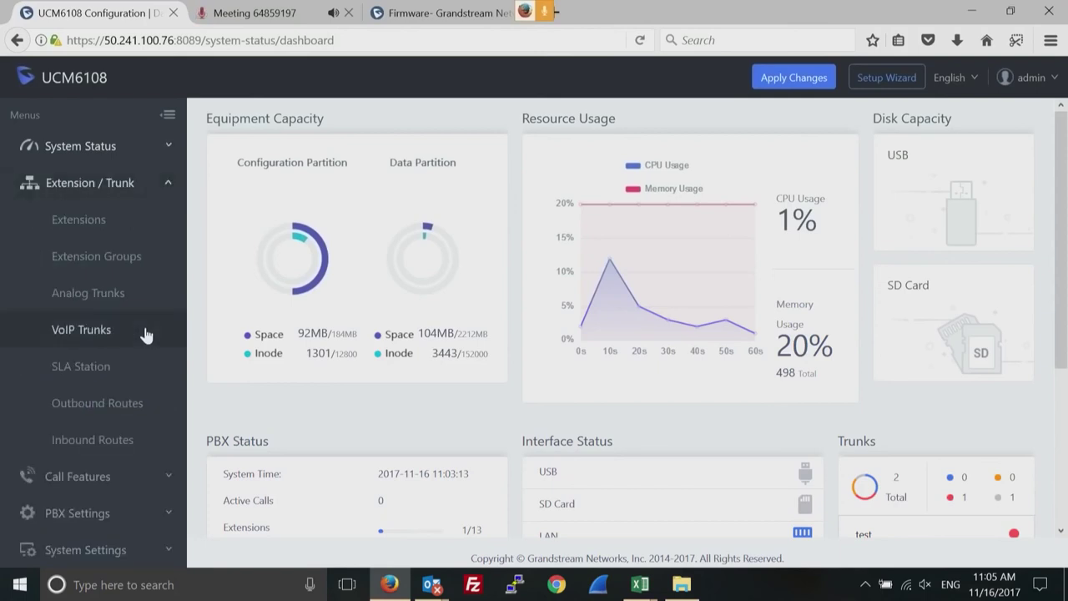
left_click(98, 336)
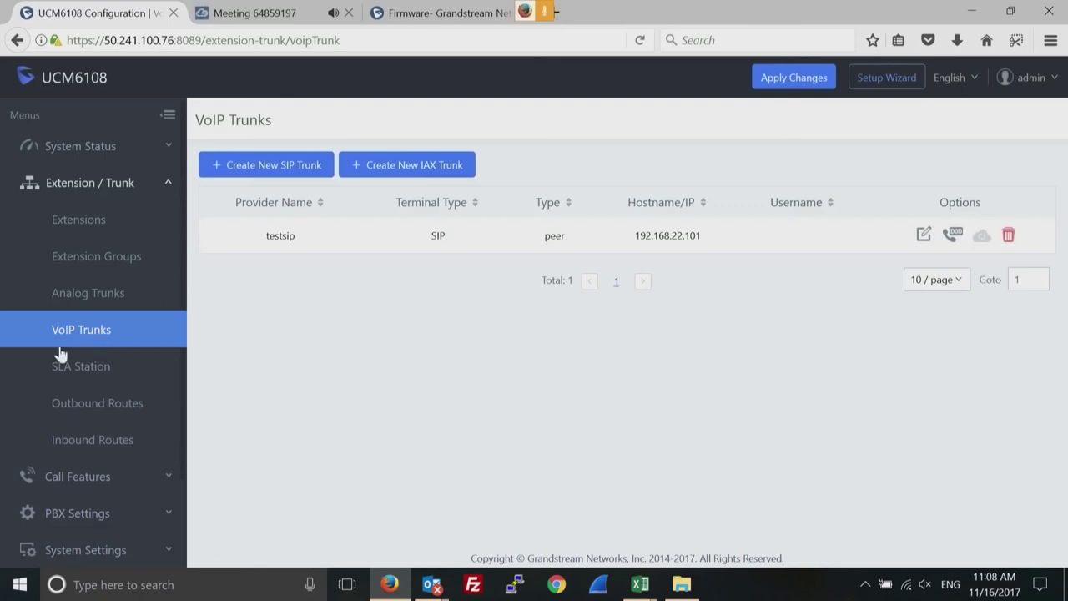
left_click(170, 189)
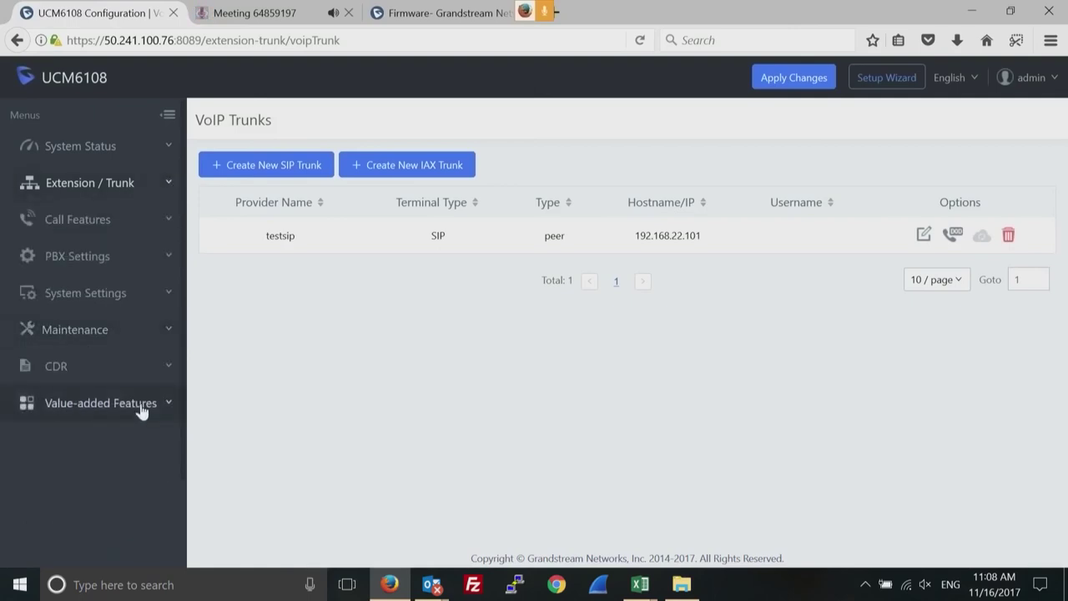
Browse the Zero Config Model Update template packages, then return to the empty Zero Config device list.
left_click(171, 406)
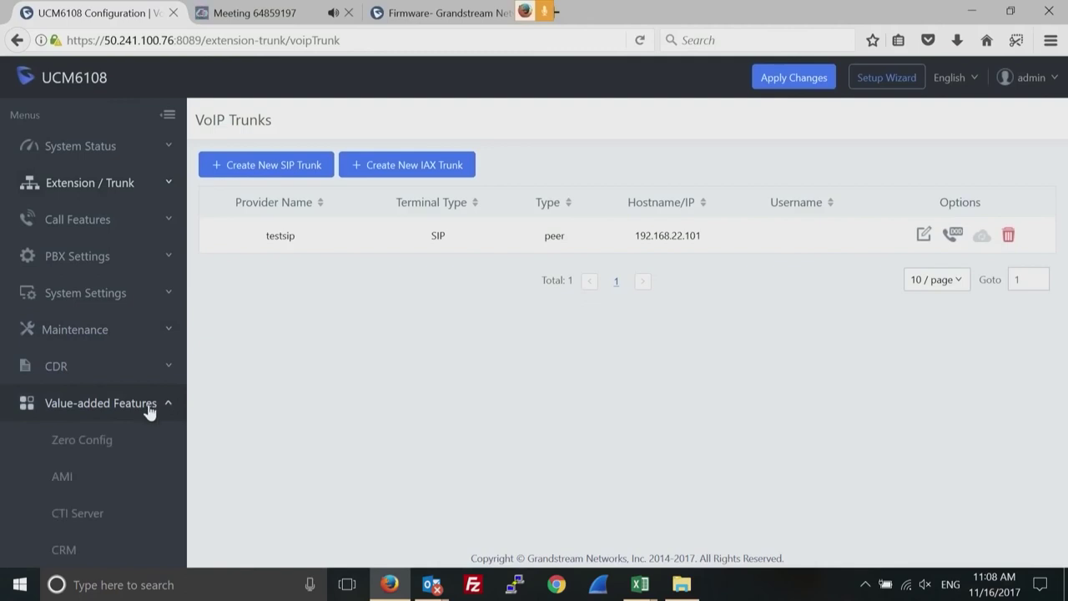
left_click(82, 441)
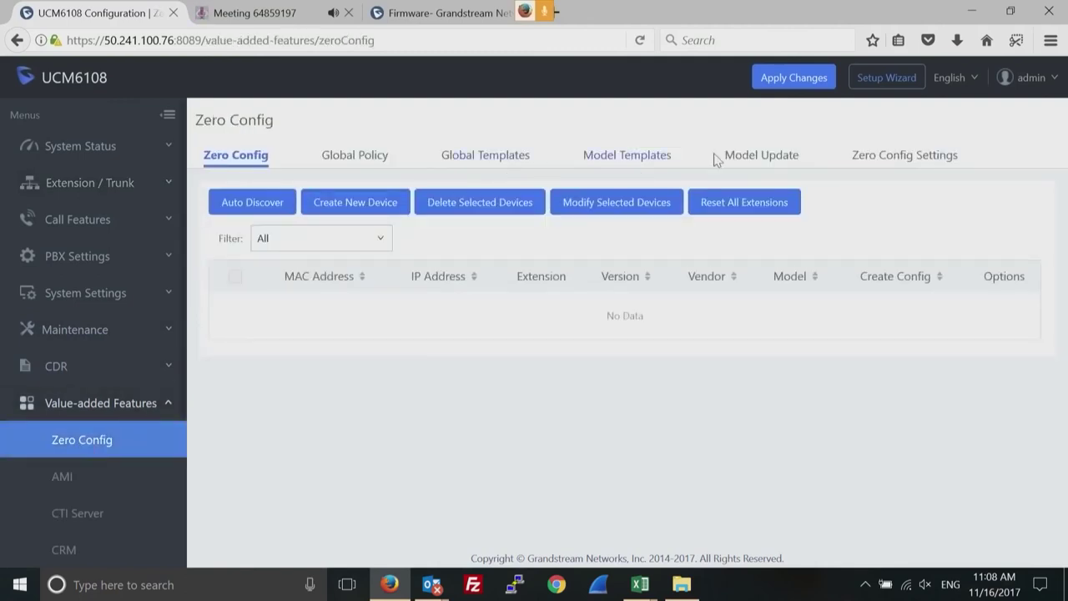
left_click(757, 159)
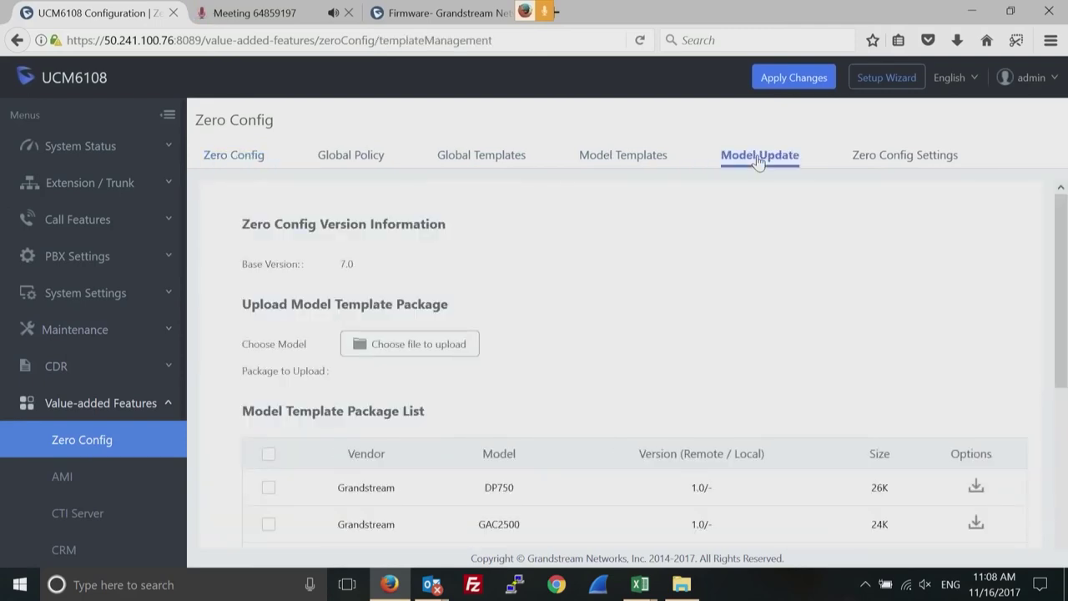
left_click_drag(1060, 278, 1061, 324)
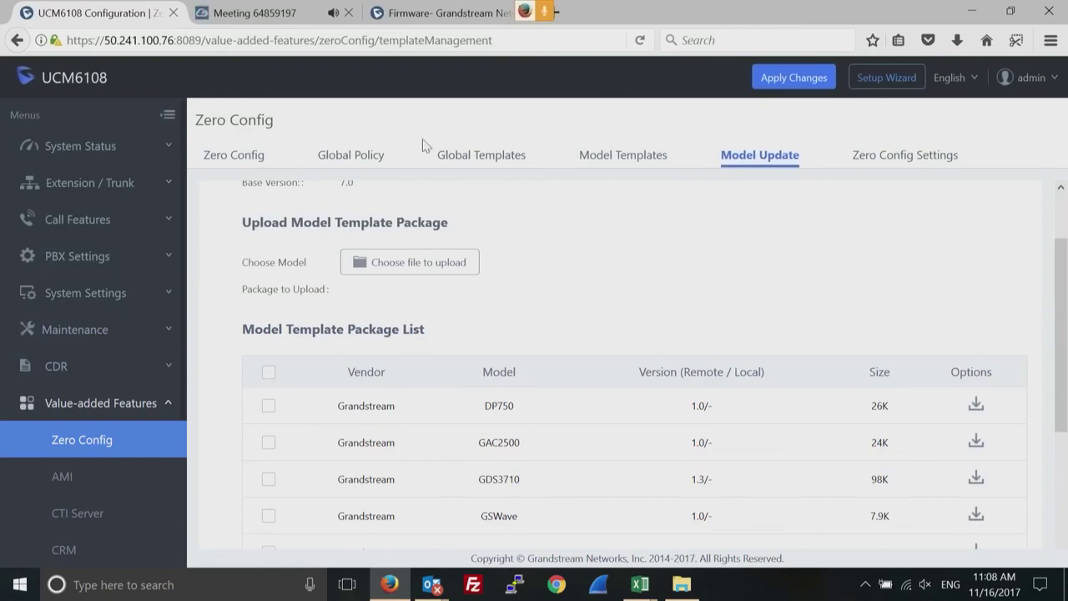
left_click(230, 158)
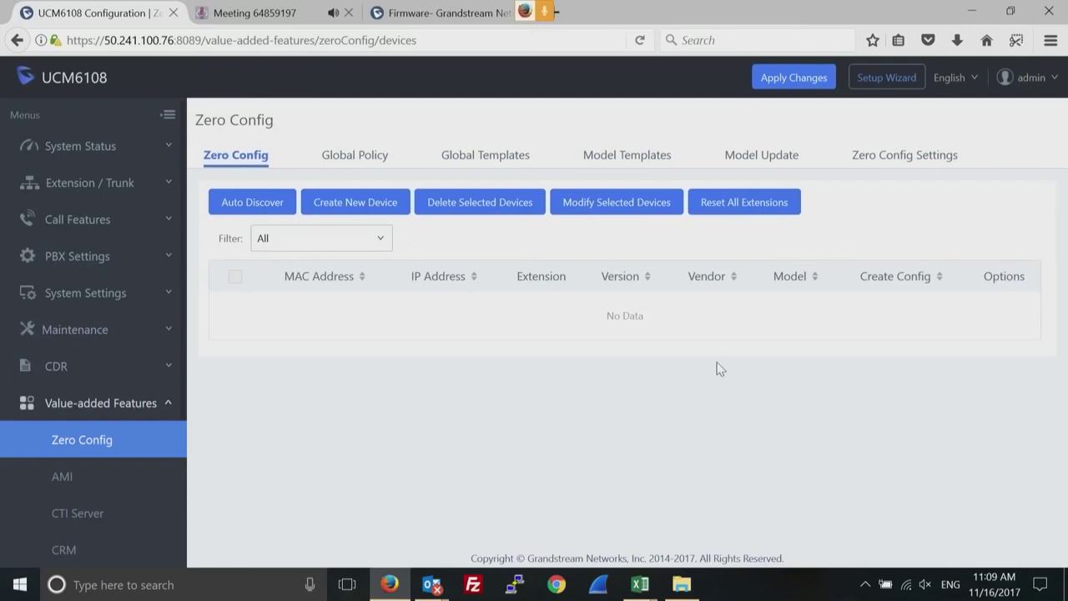
left_click(457, 15)
Open the Grandstream Support Tools page and scroll to the Configuration Template section.
mouse_move(634, 100)
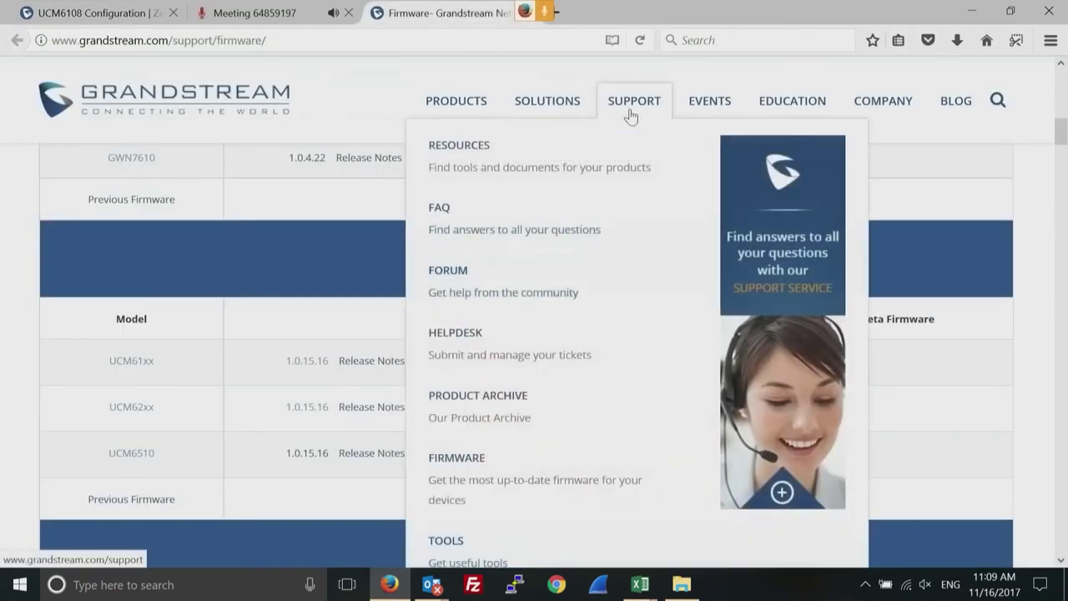
left_click(451, 544)
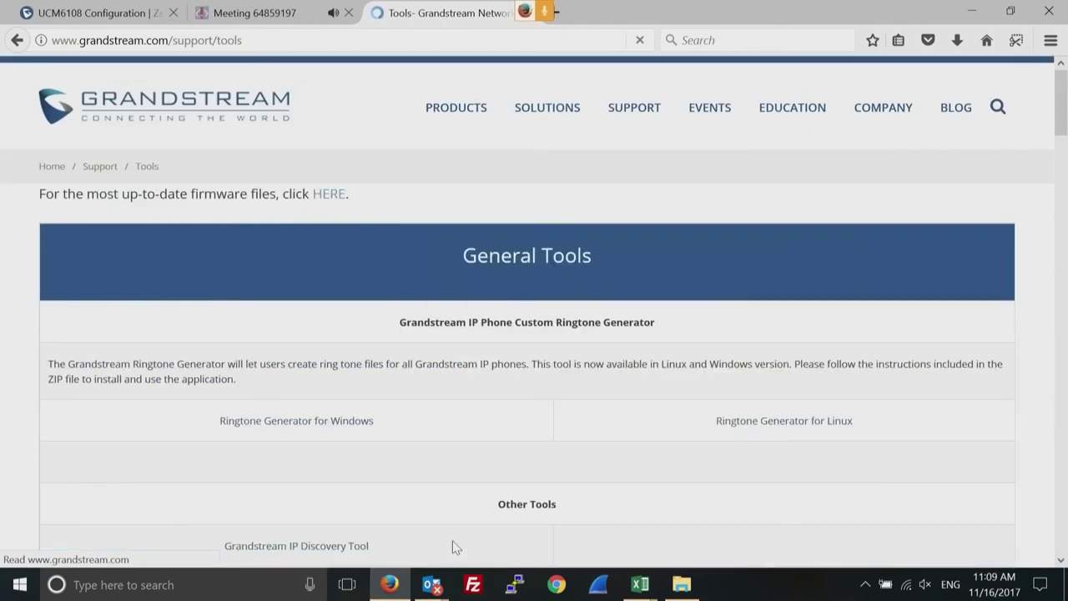
left_click_drag(1062, 134, 1058, 263)
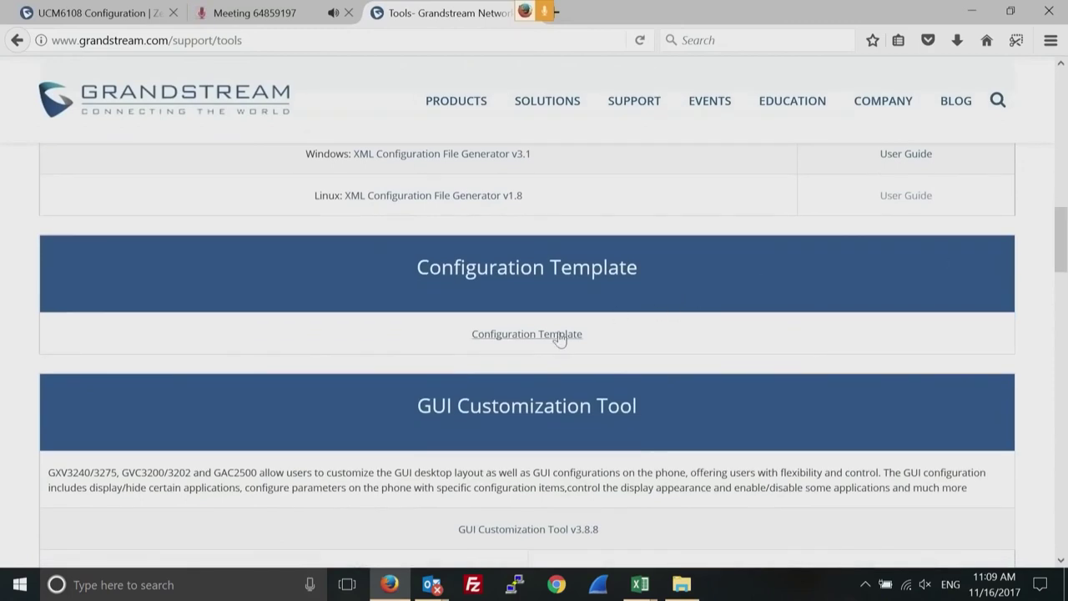
Download config-template.zip, open it, and open dp750_config_1.0.3.23.txt in Notepad.
left_click(527, 335)
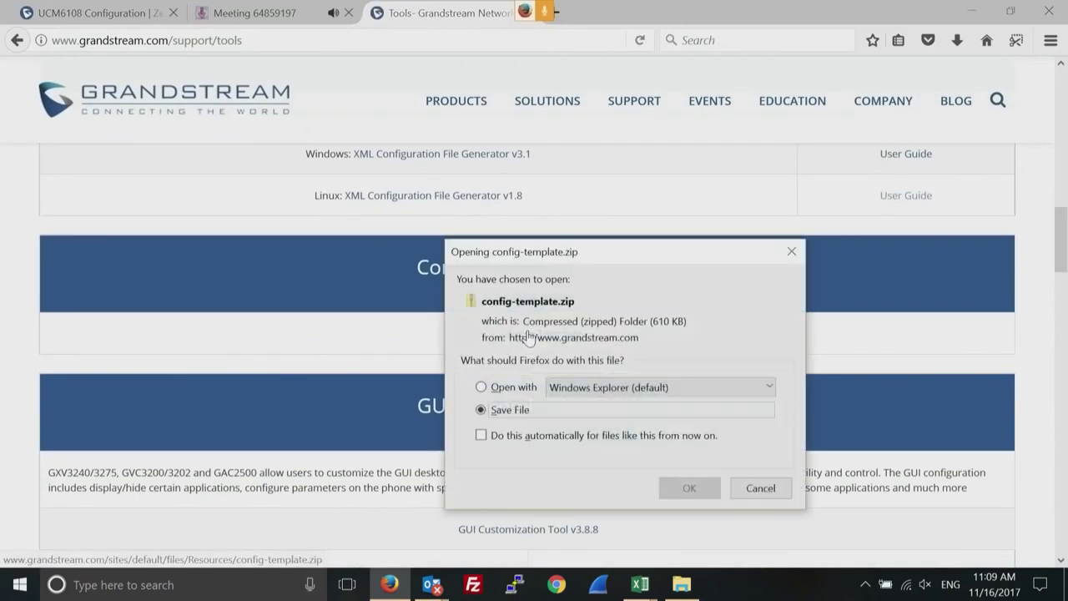
left_click(483, 387)
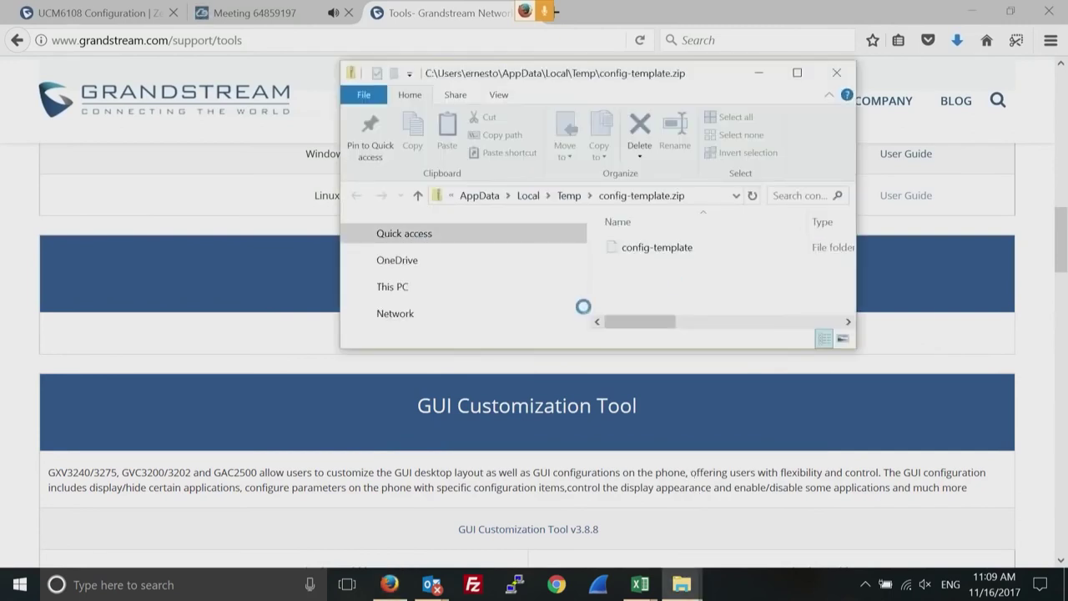
double_click(627, 251)
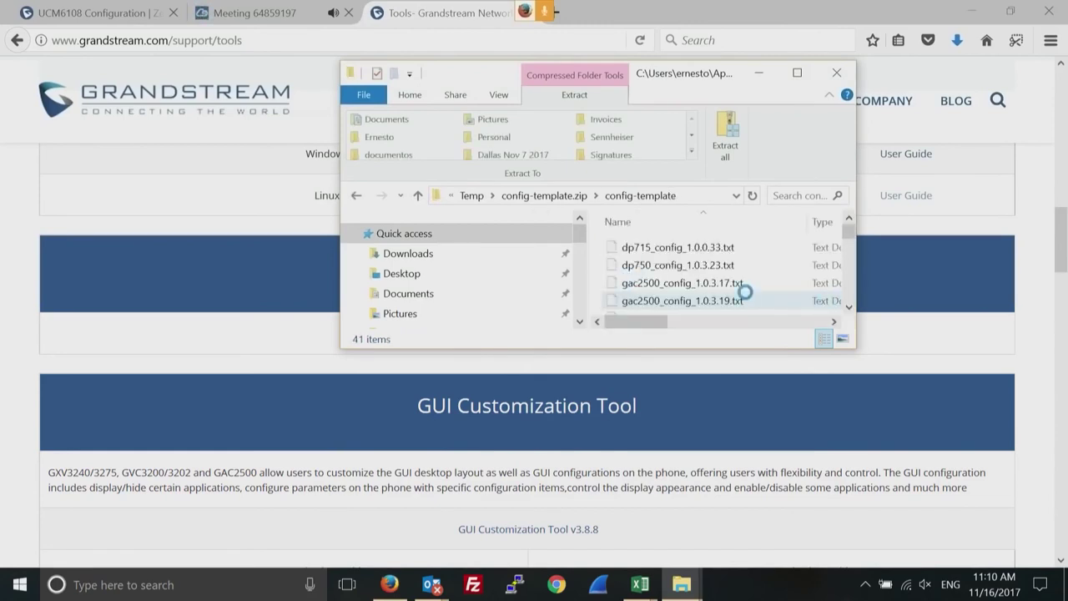
left_click(647, 271)
double_click(648, 268)
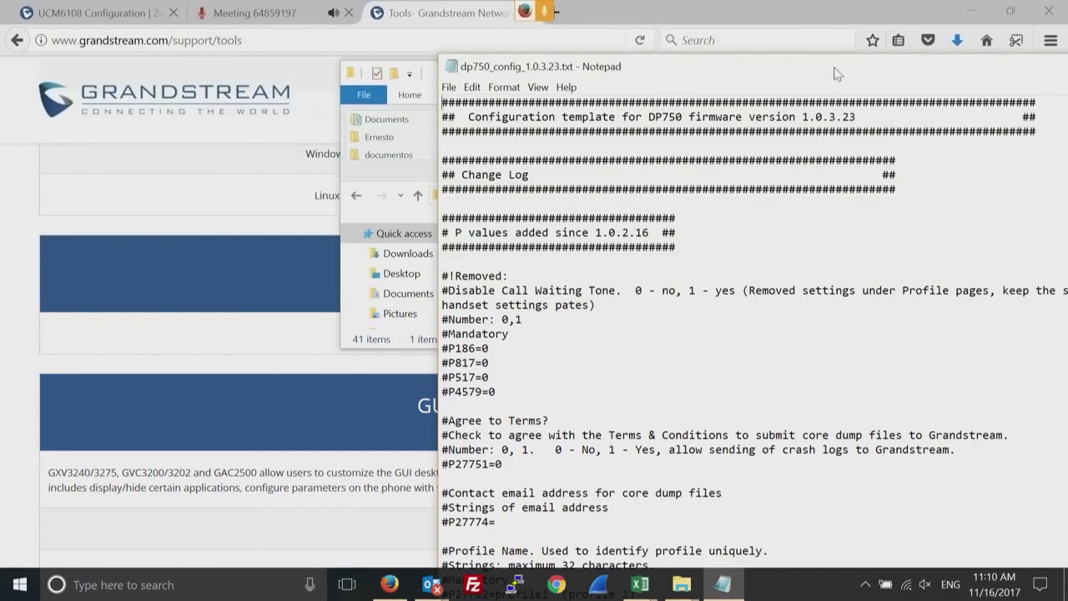
Highlight the Special Feature heading and P198=100 in the DP750 template, then close Notepad and the archive window.
left_click_drag(836, 68, 584, 44)
scroll(917, 356, "down", 20)
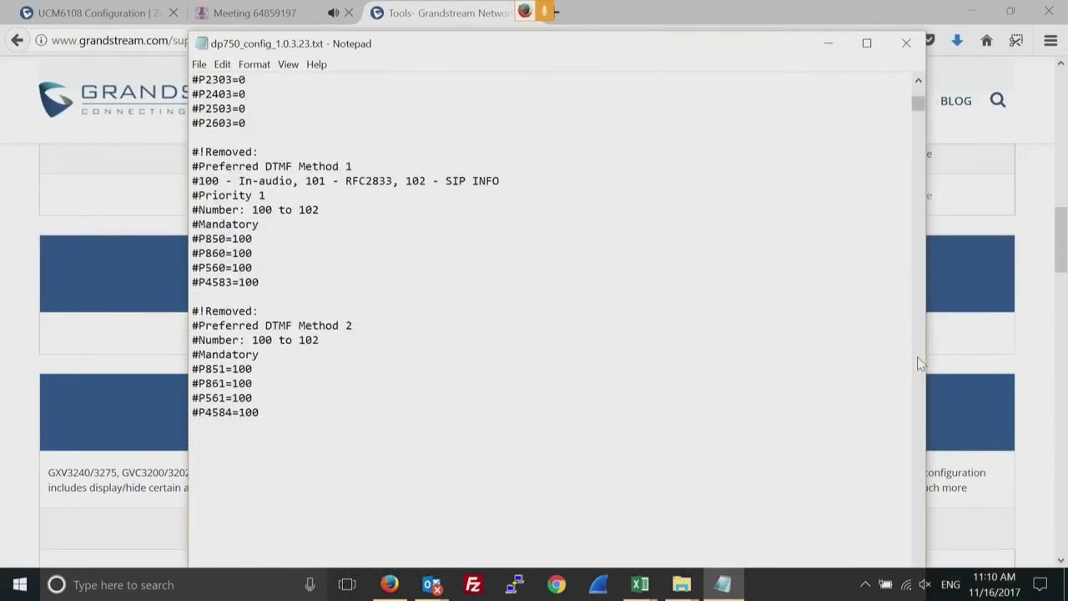
left_click_drag(917, 151, 917, 237)
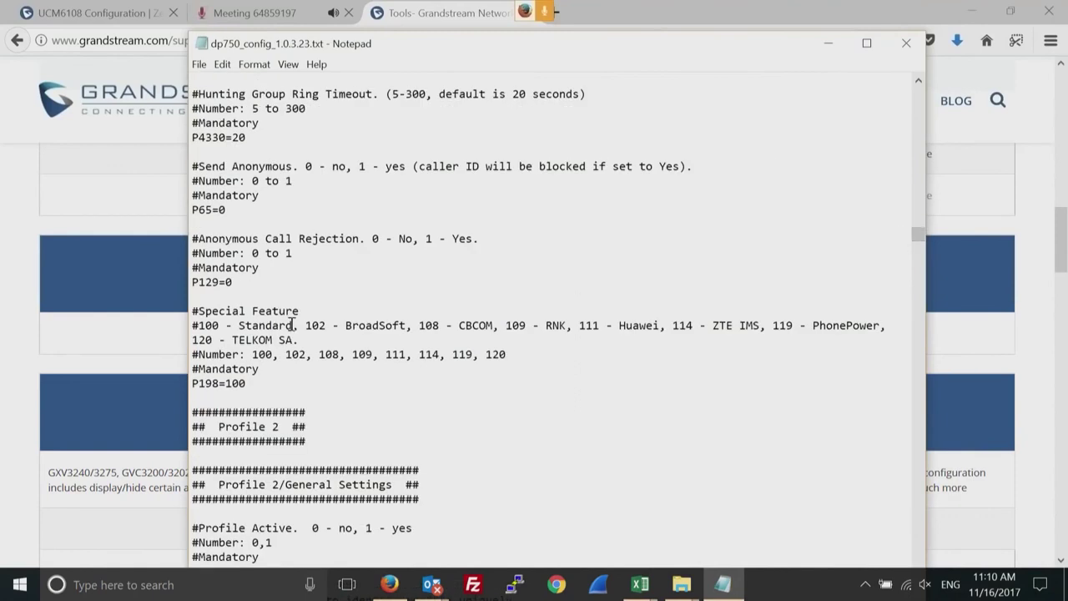
left_click_drag(300, 310, 196, 311)
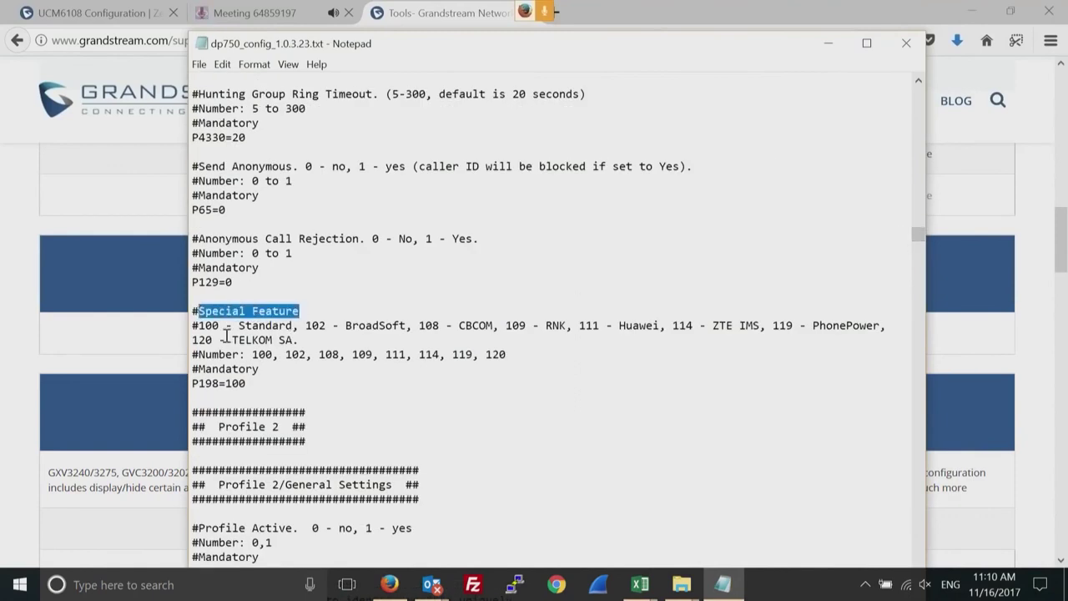
left_click(248, 383)
left_click_drag(247, 383, 191, 383)
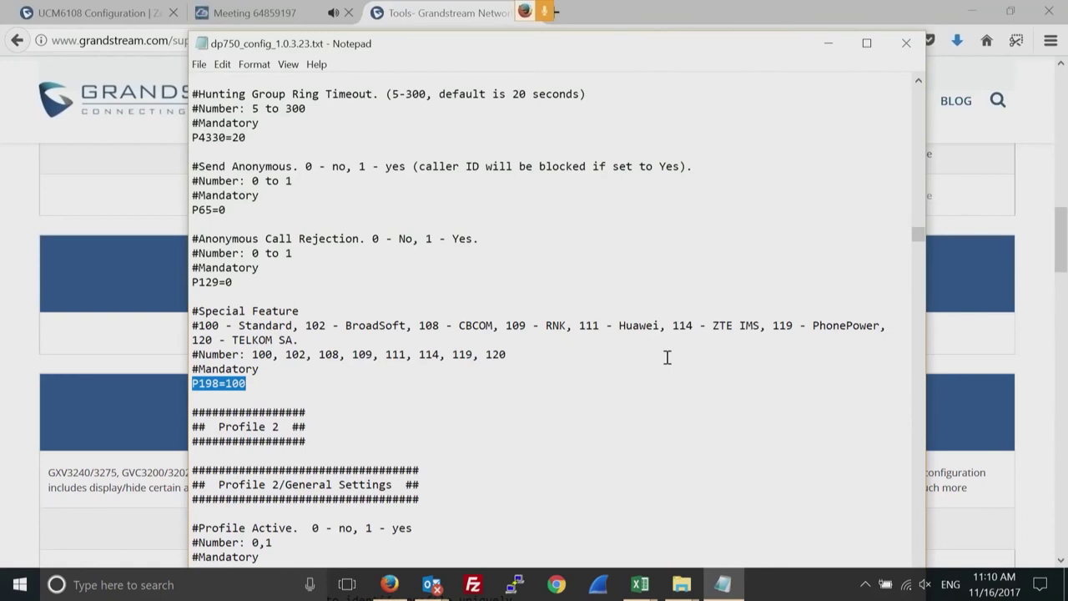
left_click(910, 58)
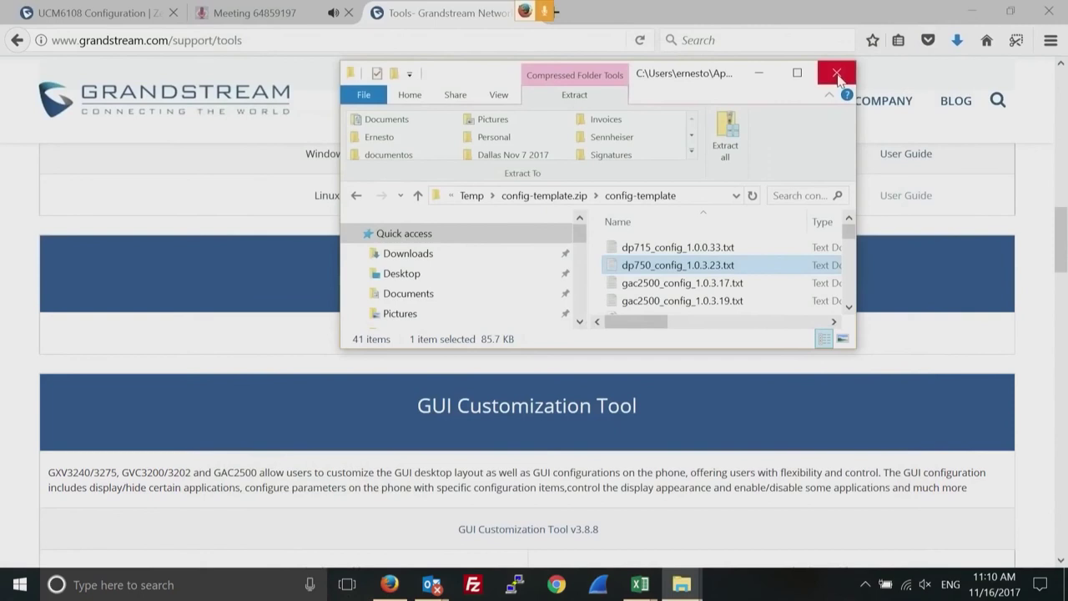
left_click(839, 81)
Filter Inbound Routes by the testsip trunk and open the _5556677 rule for editing.
left_click(116, 14)
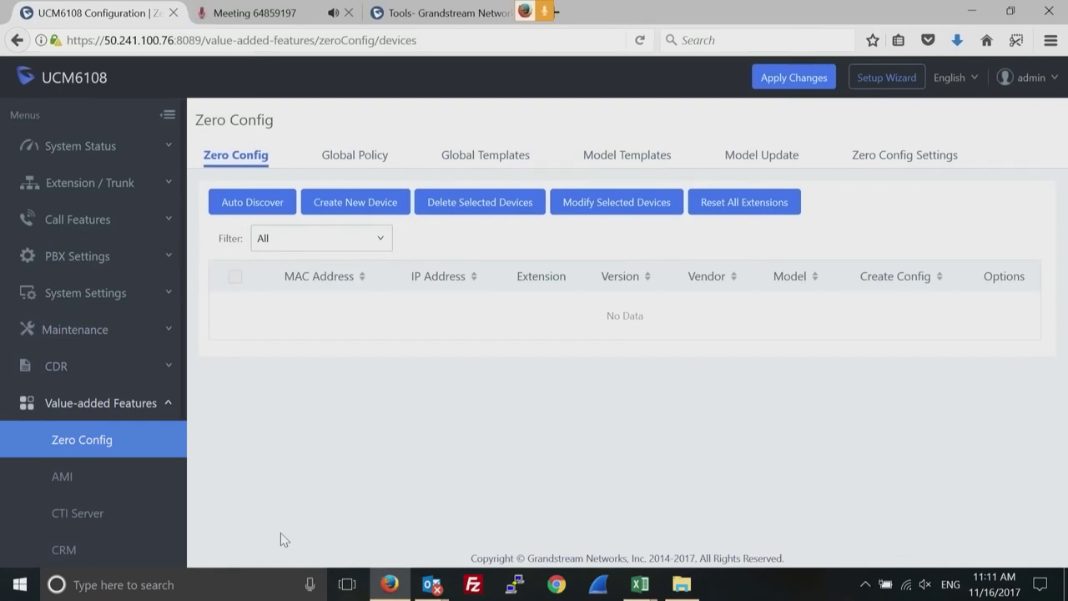
left_click(158, 184)
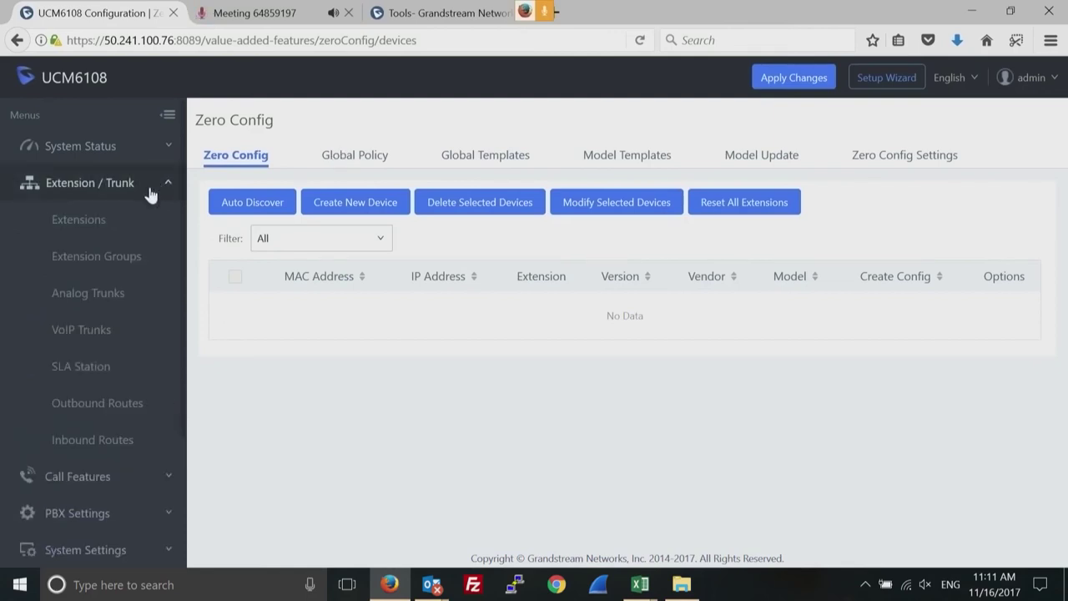
left_click(92, 443)
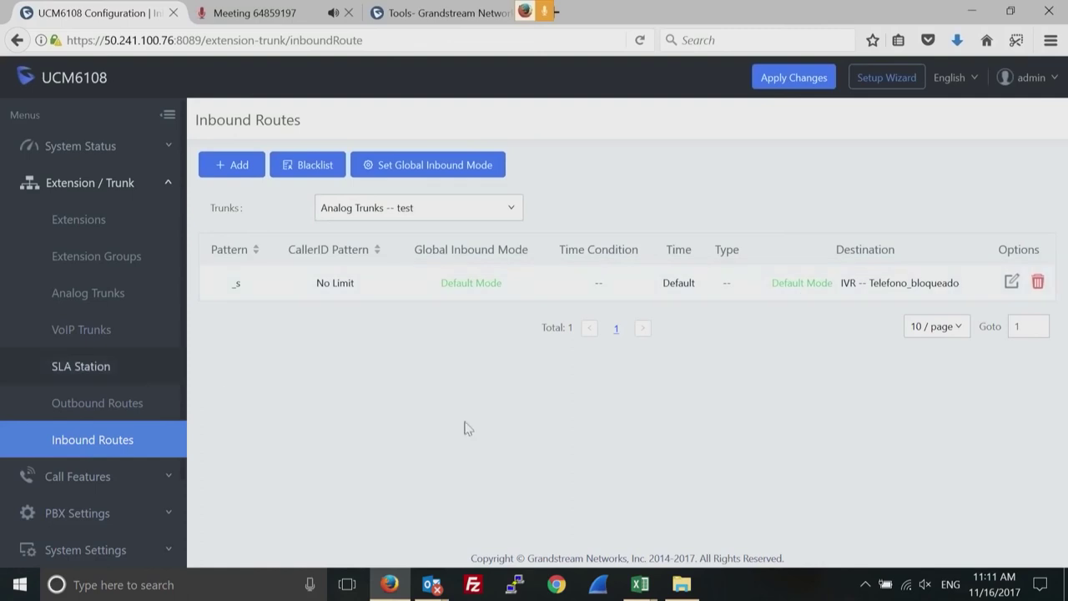
left_click(501, 214)
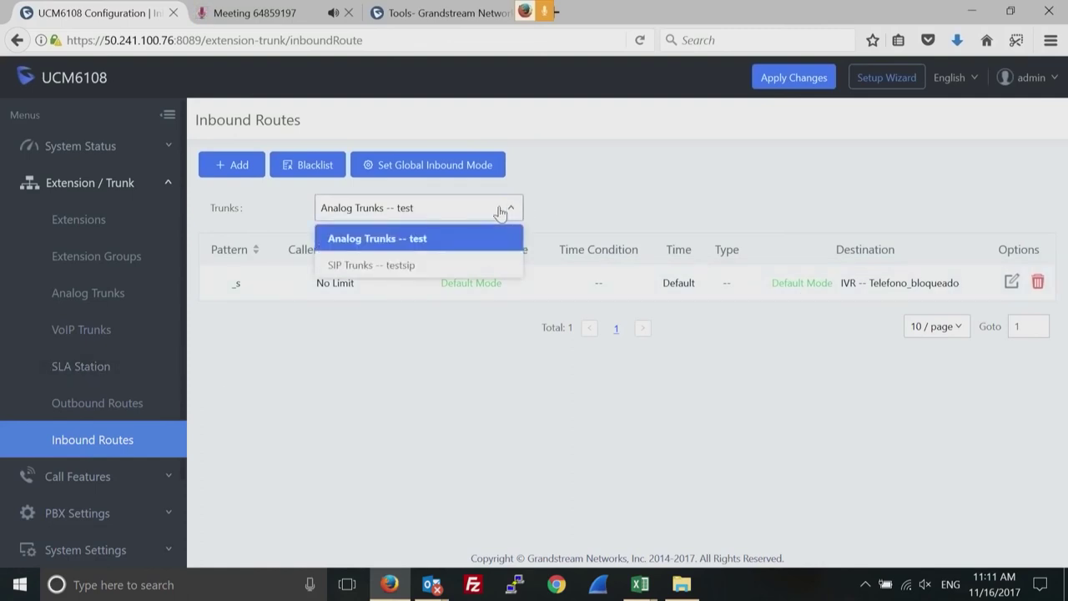
left_click(401, 267)
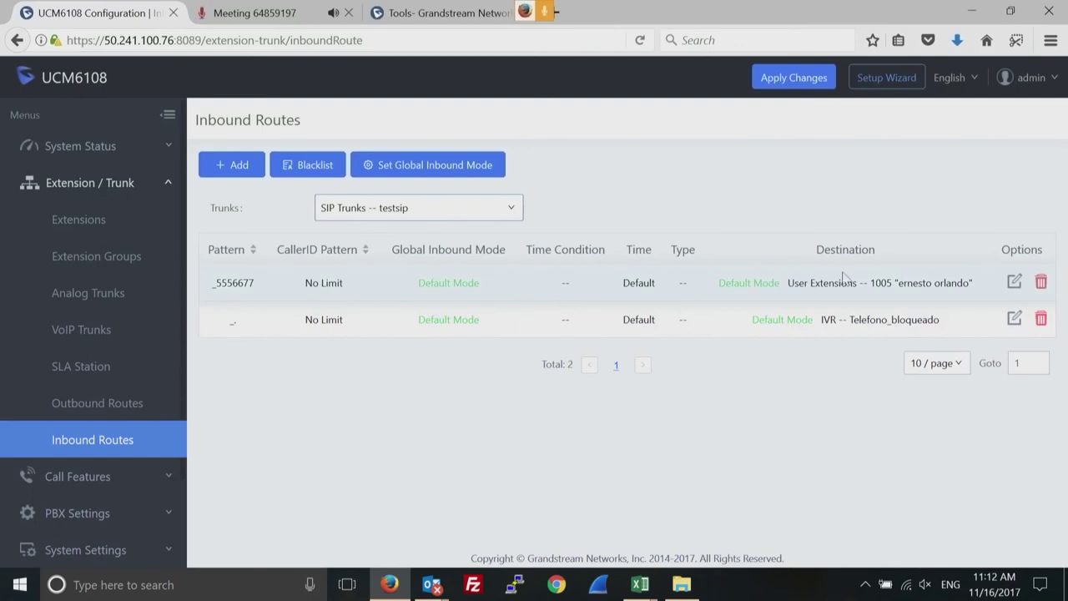
left_click(1014, 283)
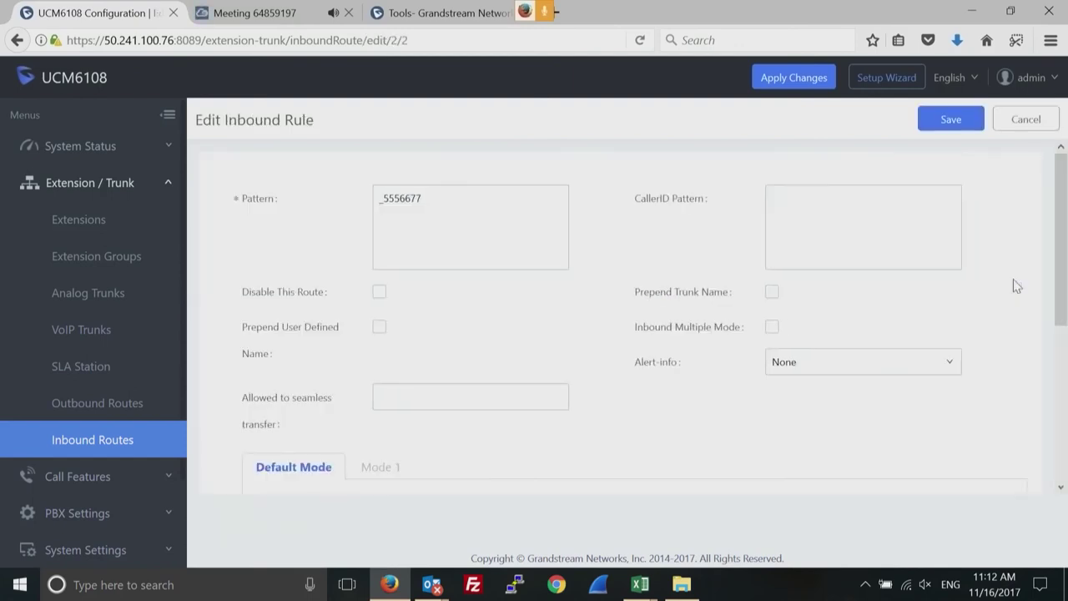
Set Alert-info to Bellcore-dr3, leaving the default destination at extension 1005.
left_click(944, 366)
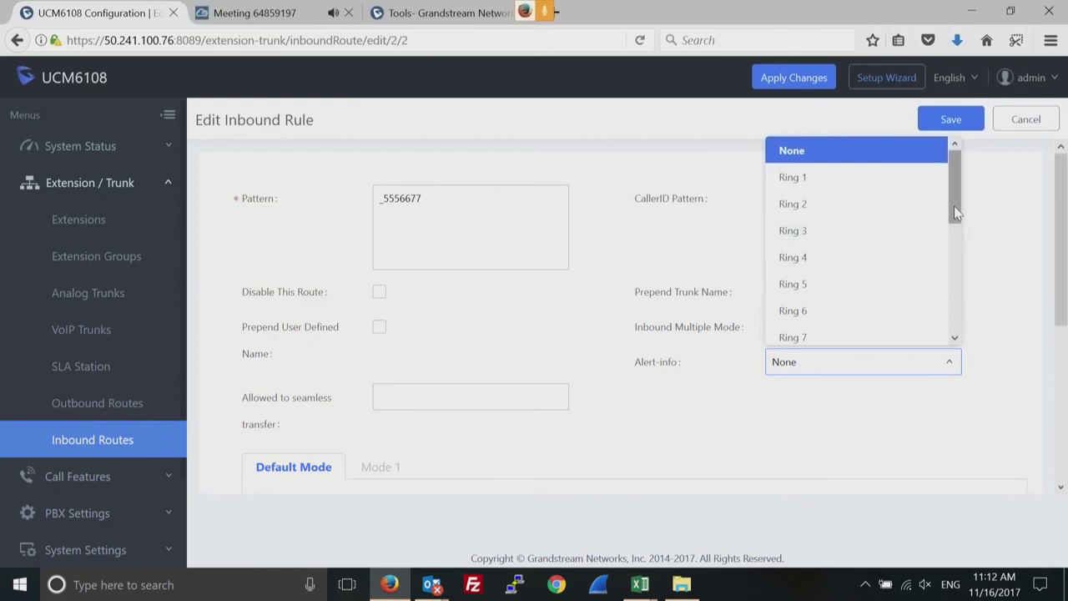
left_click_drag(956, 215, 953, 271)
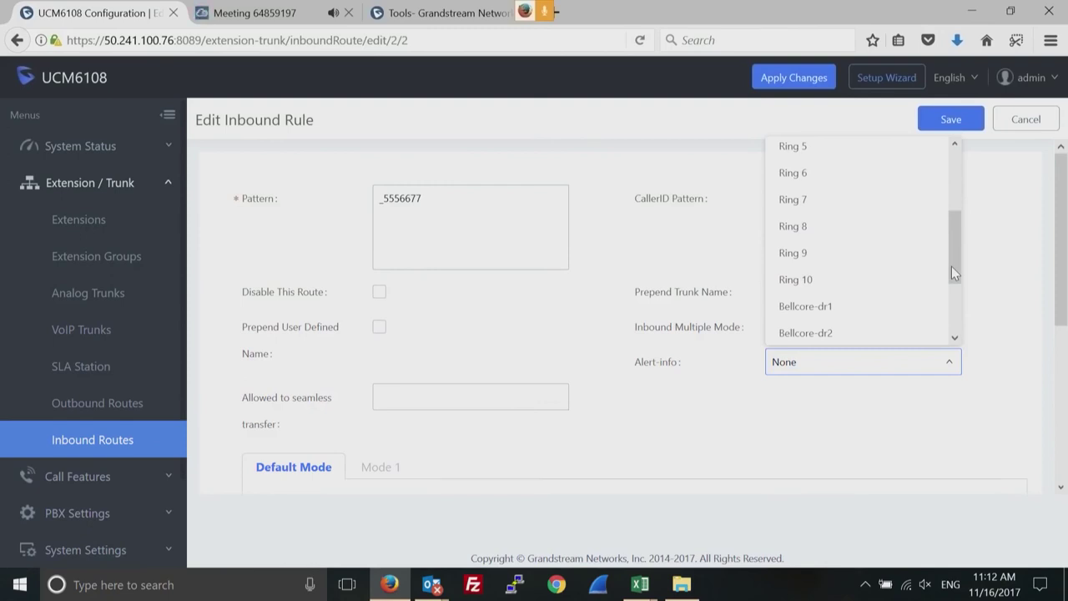
left_click_drag(951, 266, 941, 332)
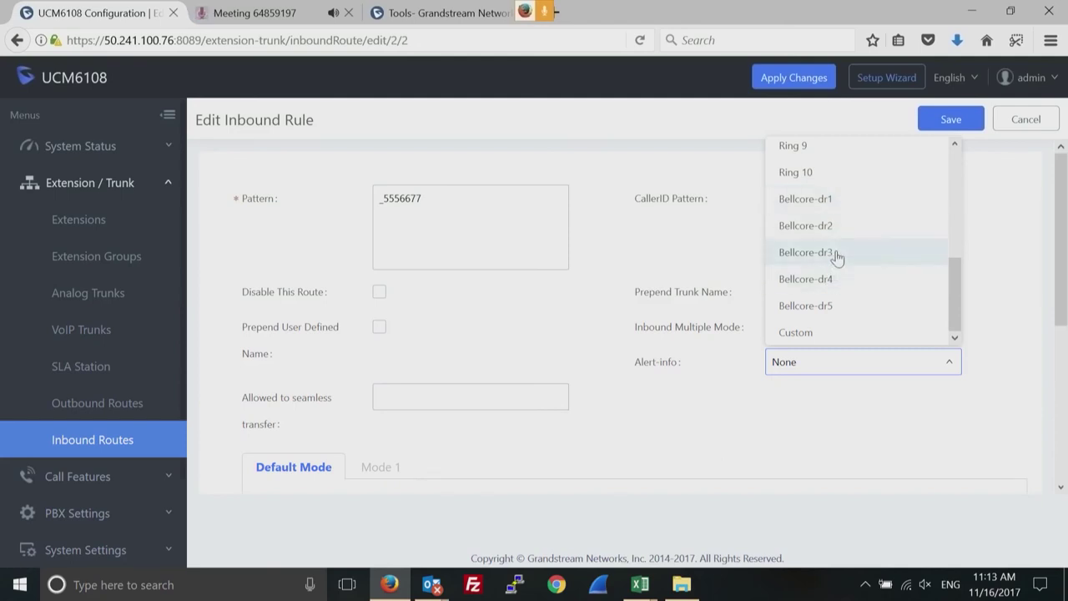
left_click(837, 255)
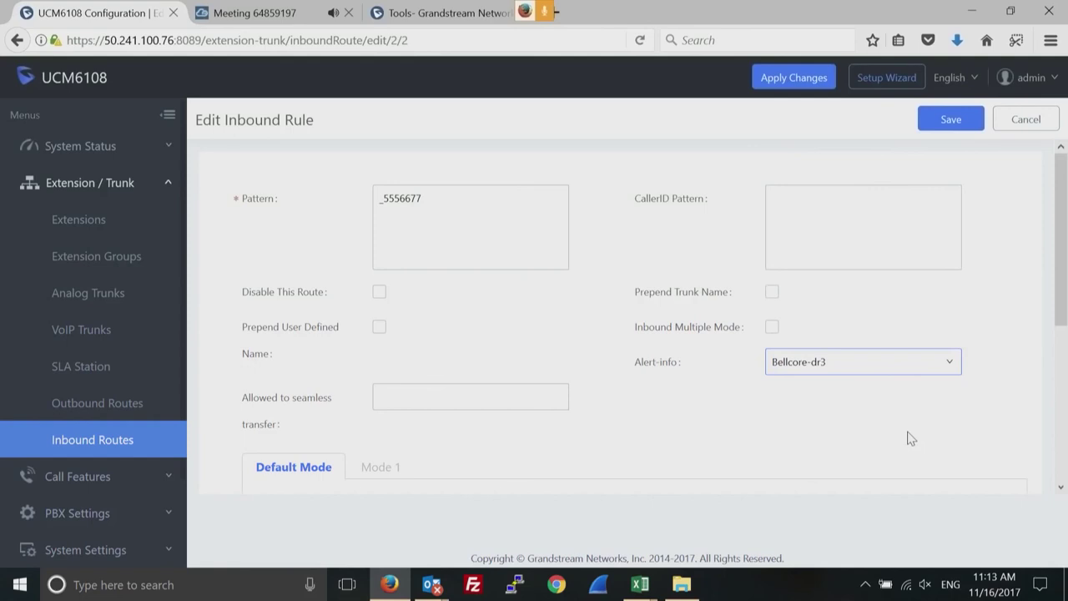
double_click(403, 200)
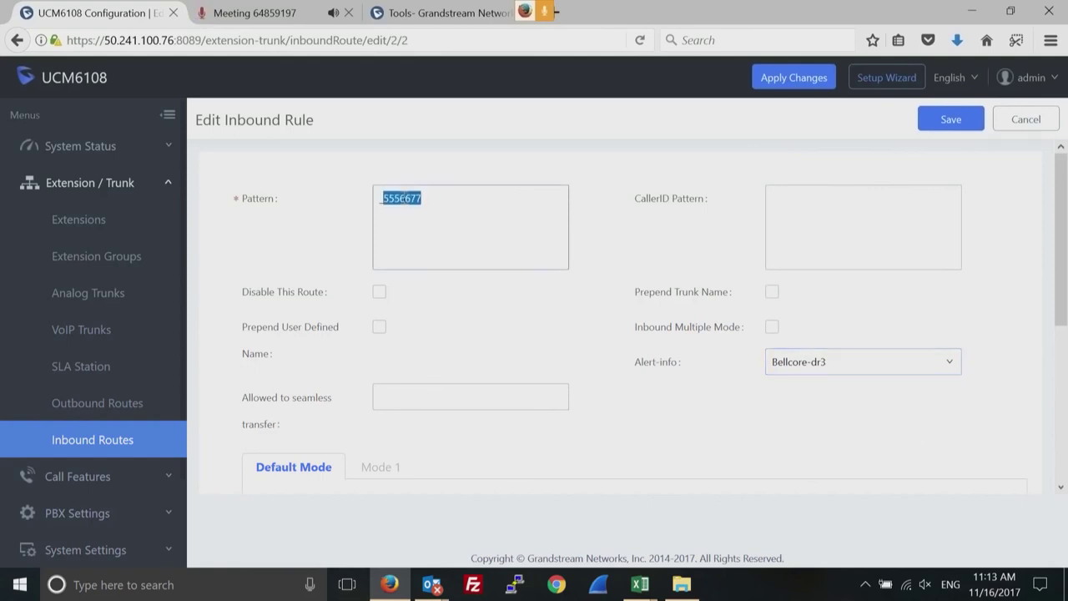
left_click_drag(1064, 276, 1040, 432)
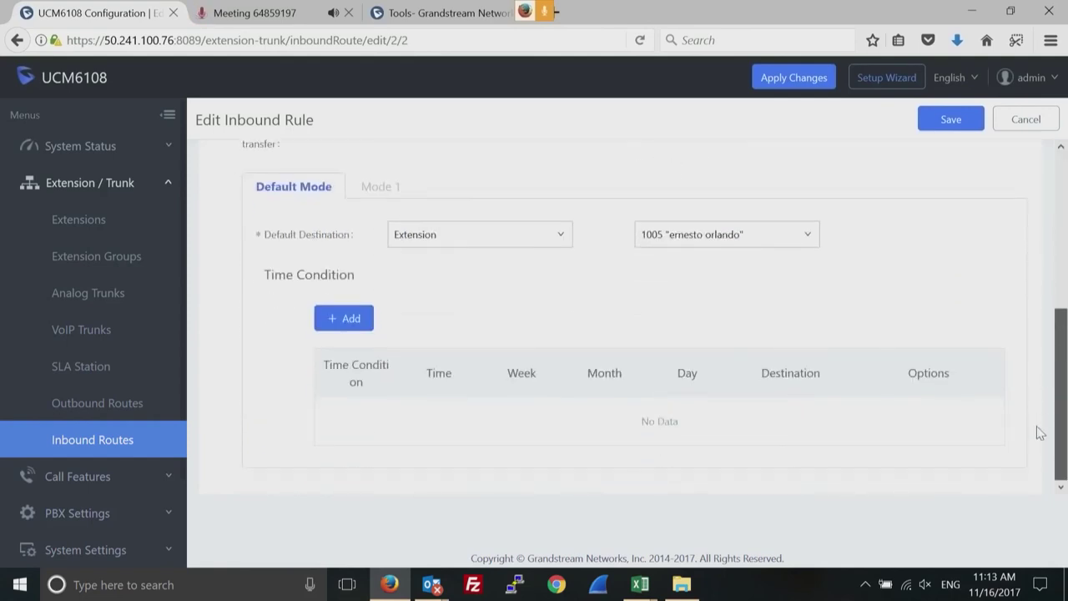
left_click(770, 238)
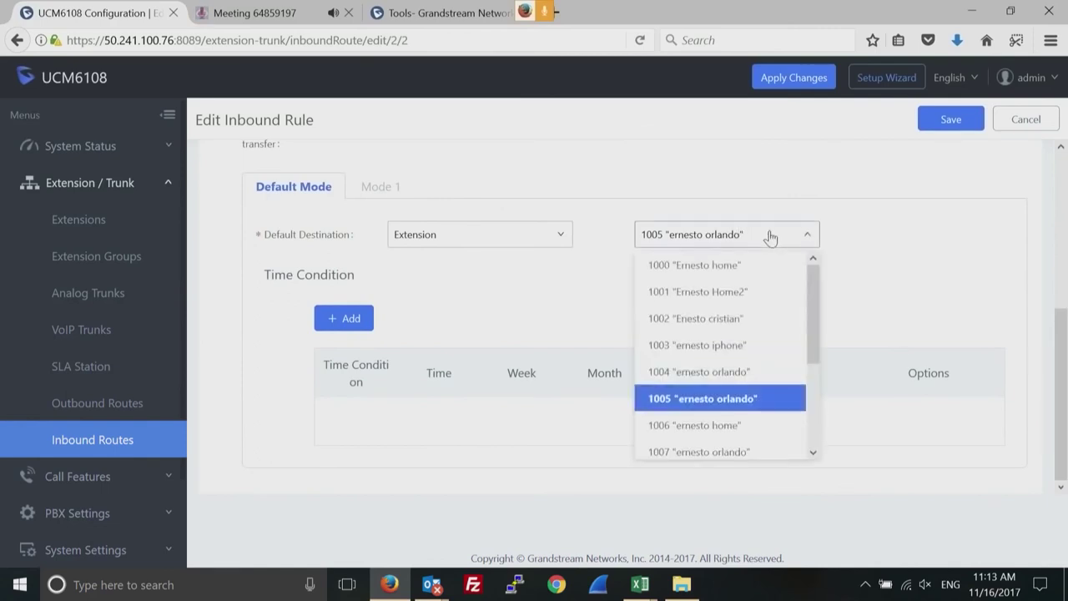
left_click(898, 245)
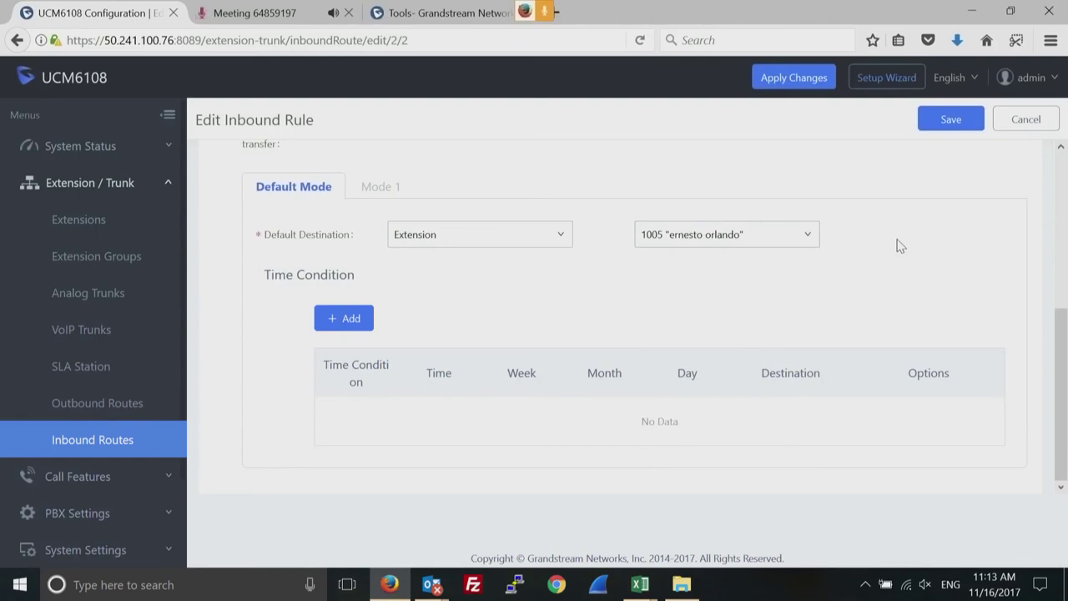
left_click(423, 12)
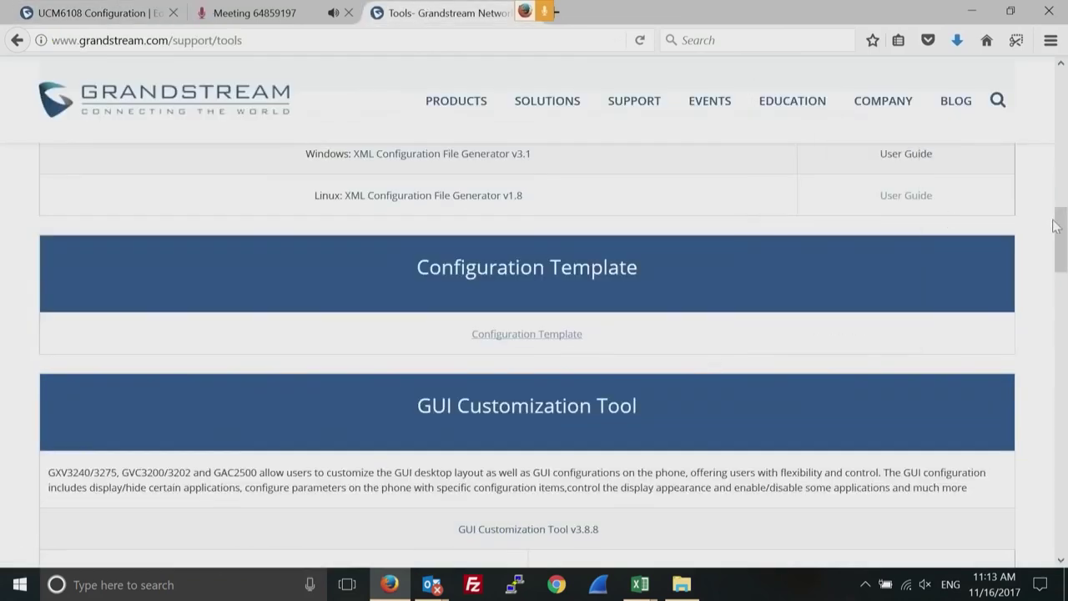
left_click_drag(1058, 232, 1041, 250)
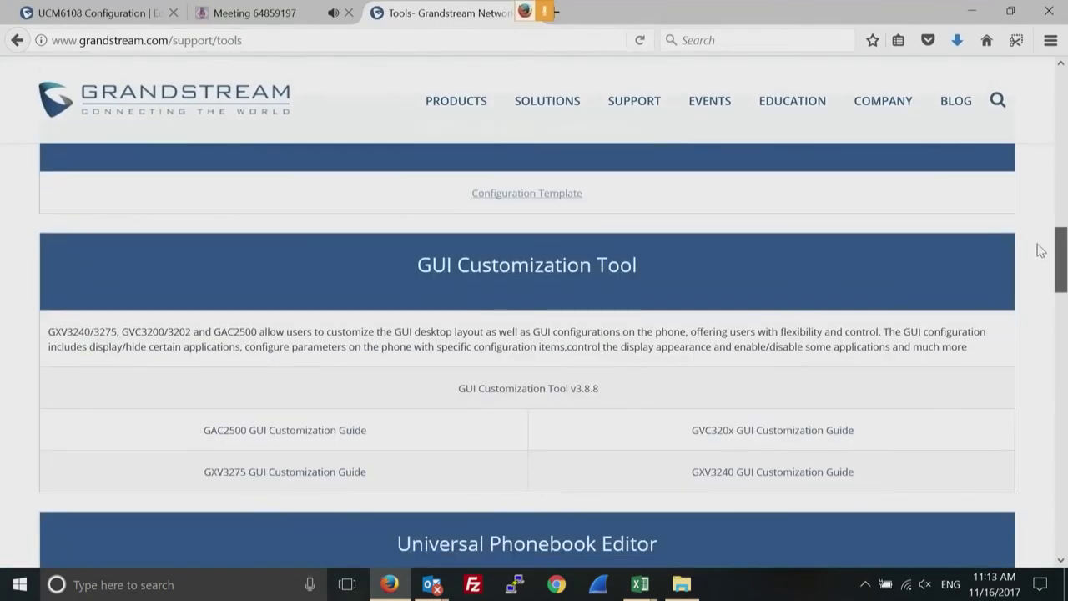
left_click_drag(1041, 250, 1042, 106)
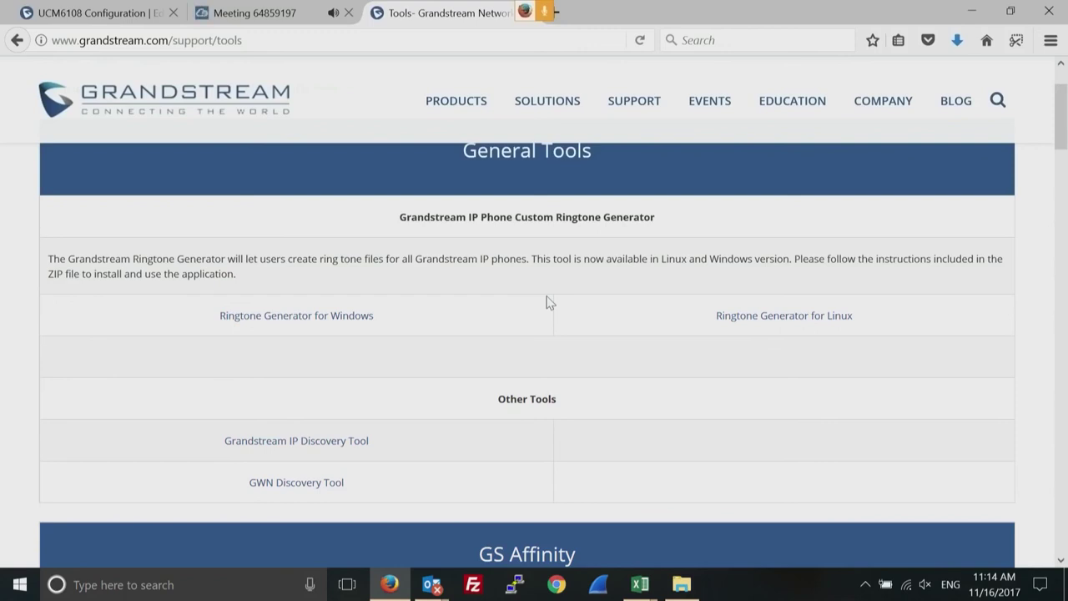
key("ctrl+Tab")
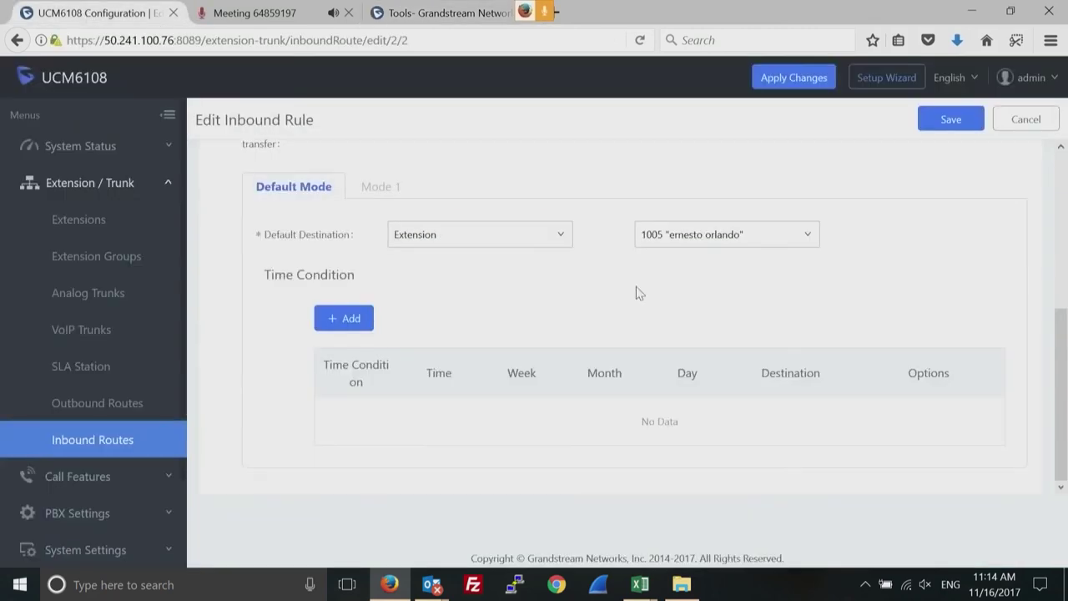
Confirm the Alert-info ringtone is still Bellcore-dr3, then expand System Status in the sidebar.
left_click(1064, 162)
left_click(896, 365)
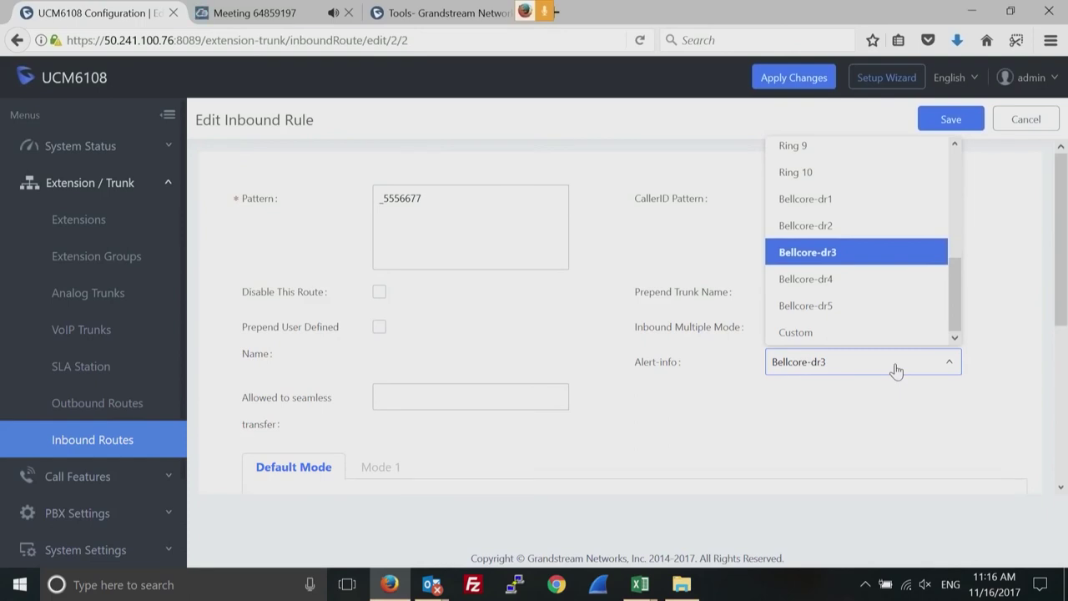
left_click(162, 151)
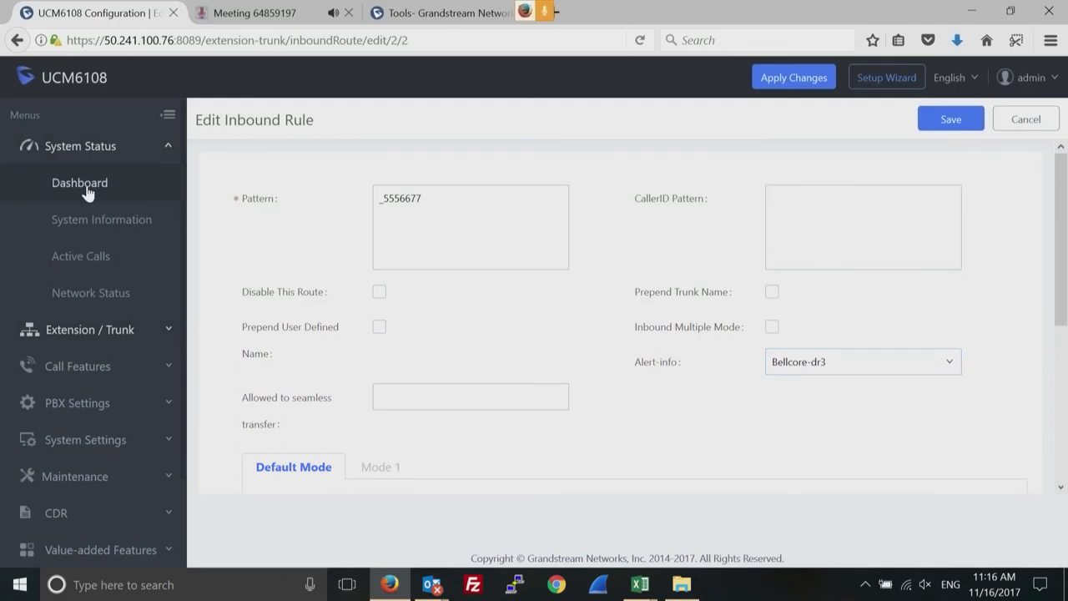
Open the Dashboard and review the Trunks panel: test unavailable, testsip unmonitored.
left_click(87, 192)
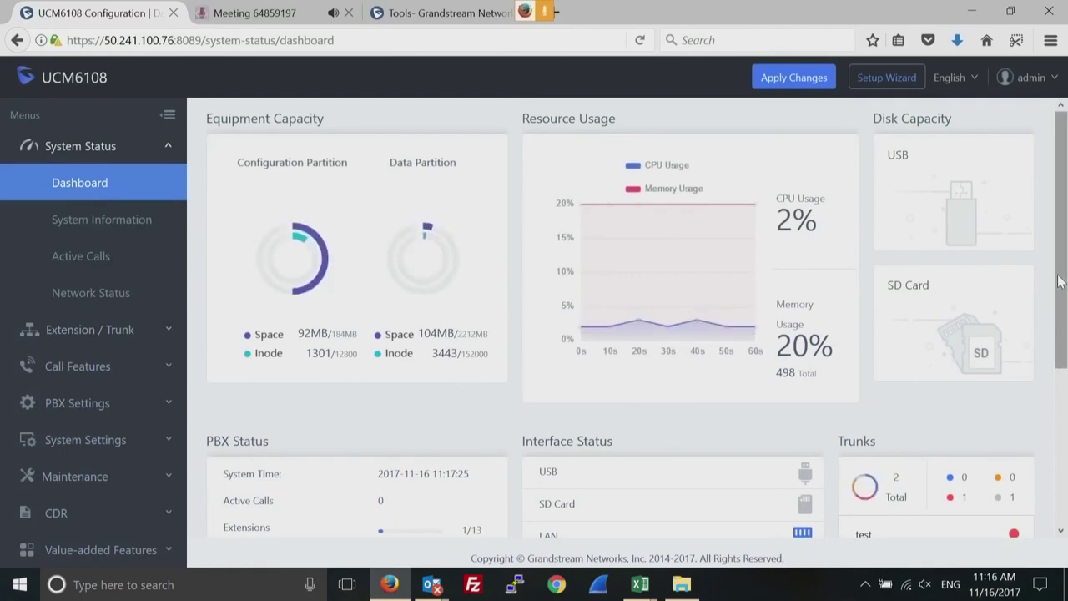
scroll(1057, 321, "down", 1)
scroll(1057, 324, "down", 2)
scroll(1055, 382, "down", 1)
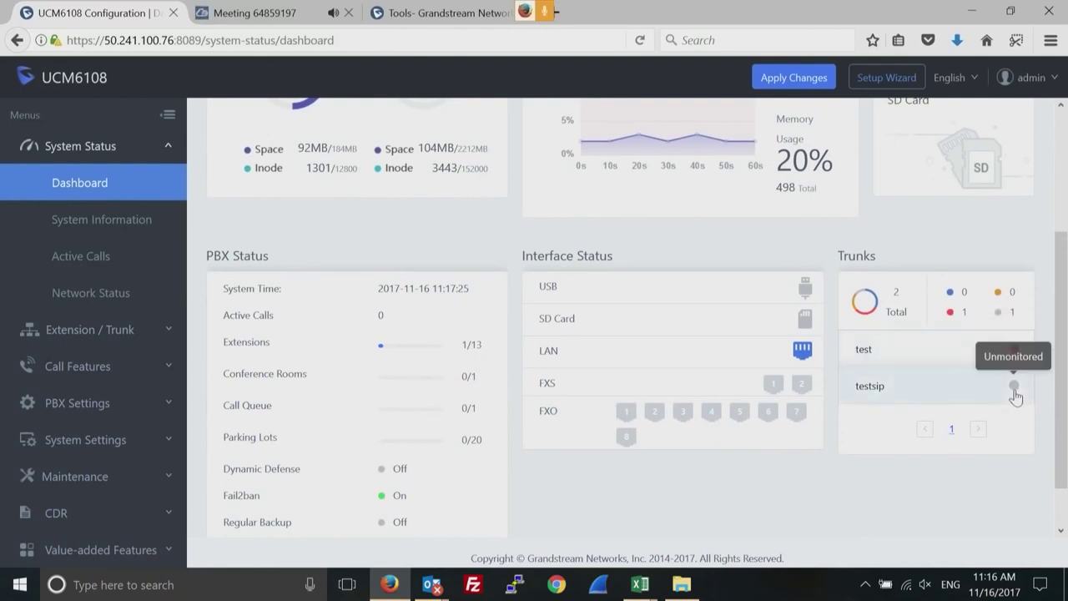
double_click(875, 385)
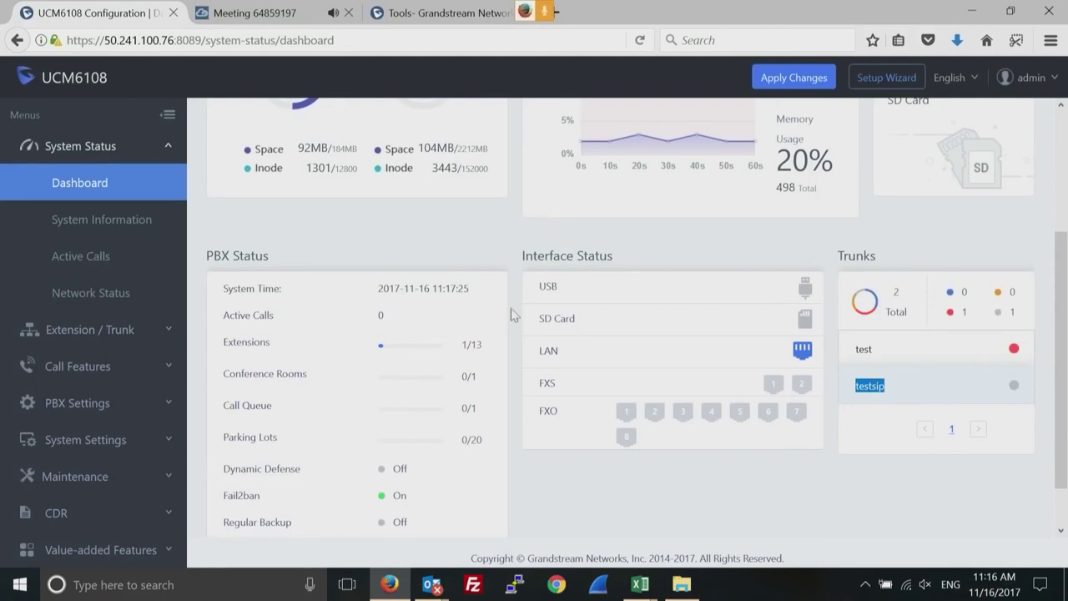
left_click(166, 336)
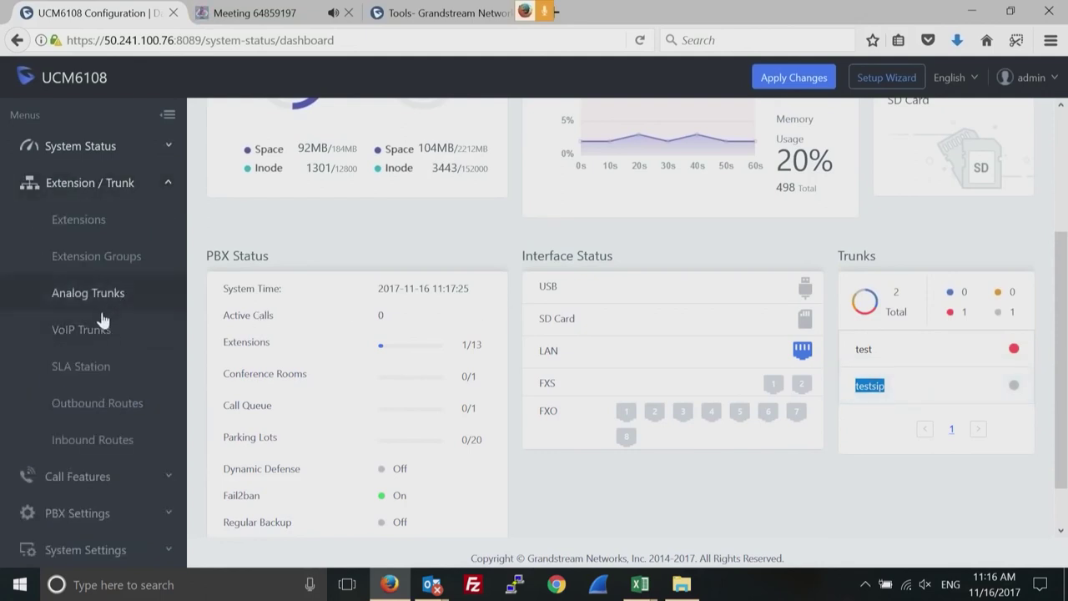
Open the testsip SIP trunk for editing and scroll to its Advanced Settings.
left_click(99, 331)
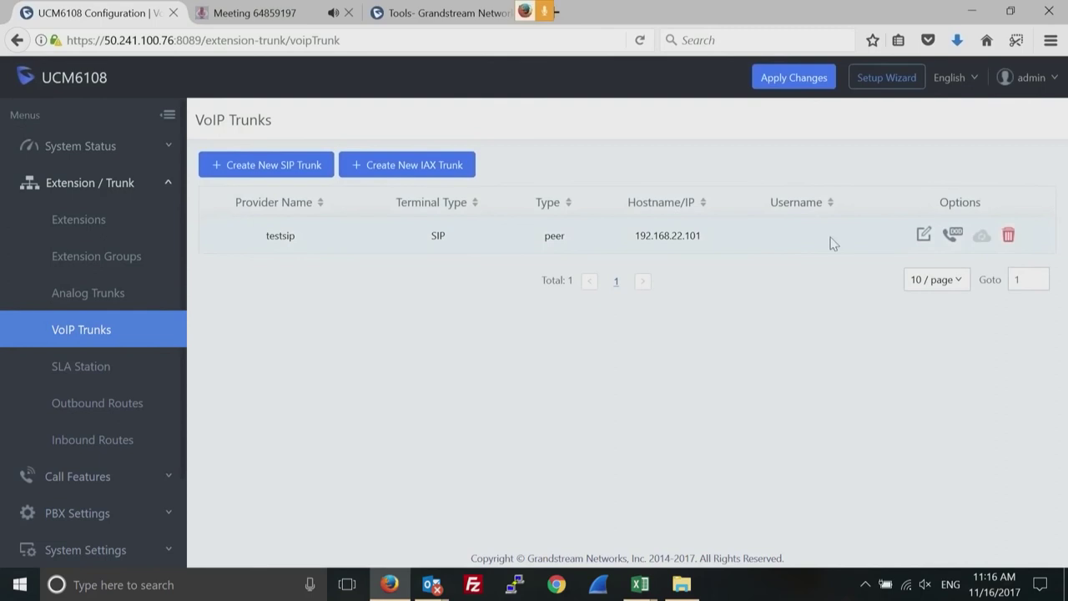
left_click(923, 237)
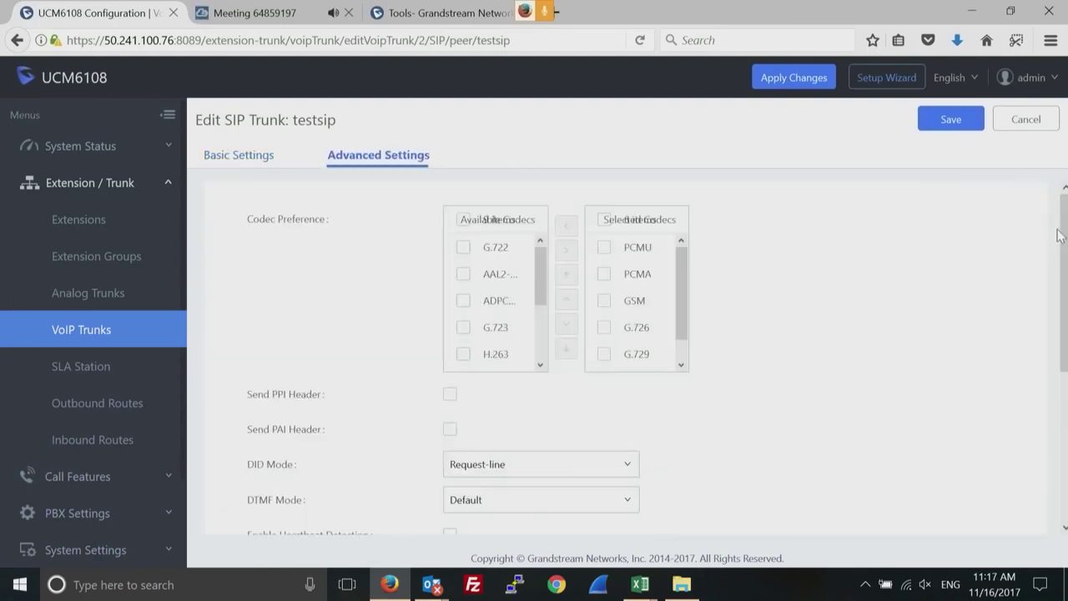
left_click_drag(1062, 240, 1058, 342)
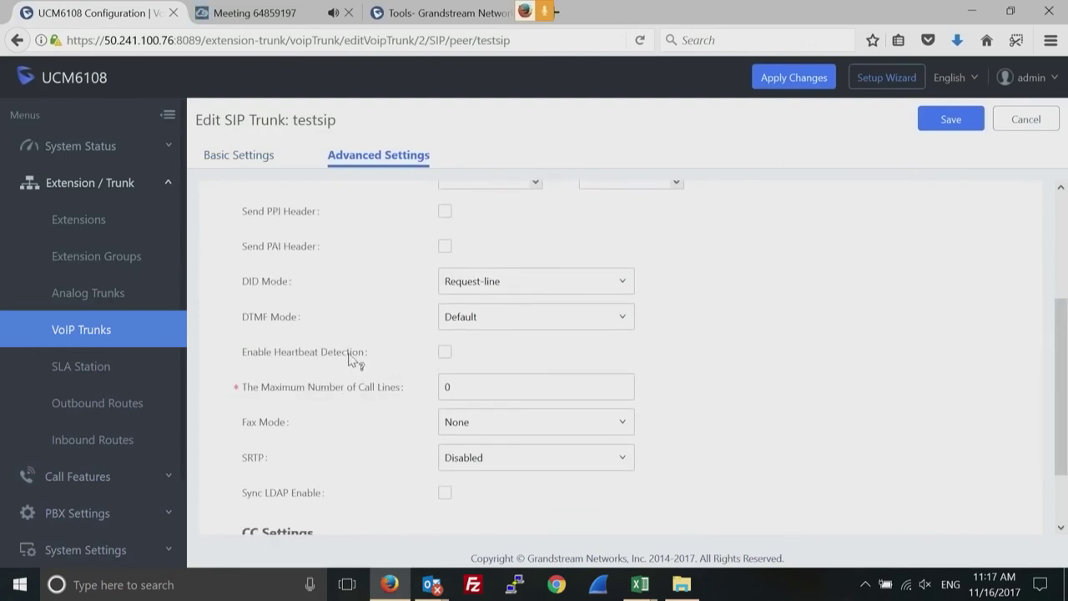
Toggle heartbeat detection off and back on, keeping Heartbeat Frequency at 60.
mouse_move(352, 358)
left_click(447, 355)
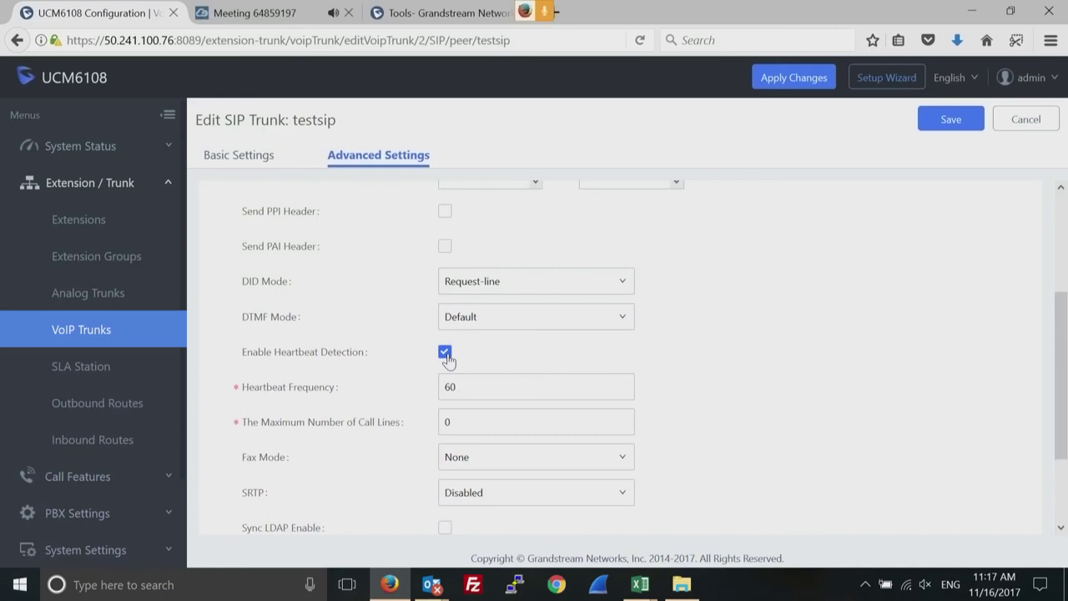
left_click(473, 387)
double_click(473, 388)
left_click(444, 352)
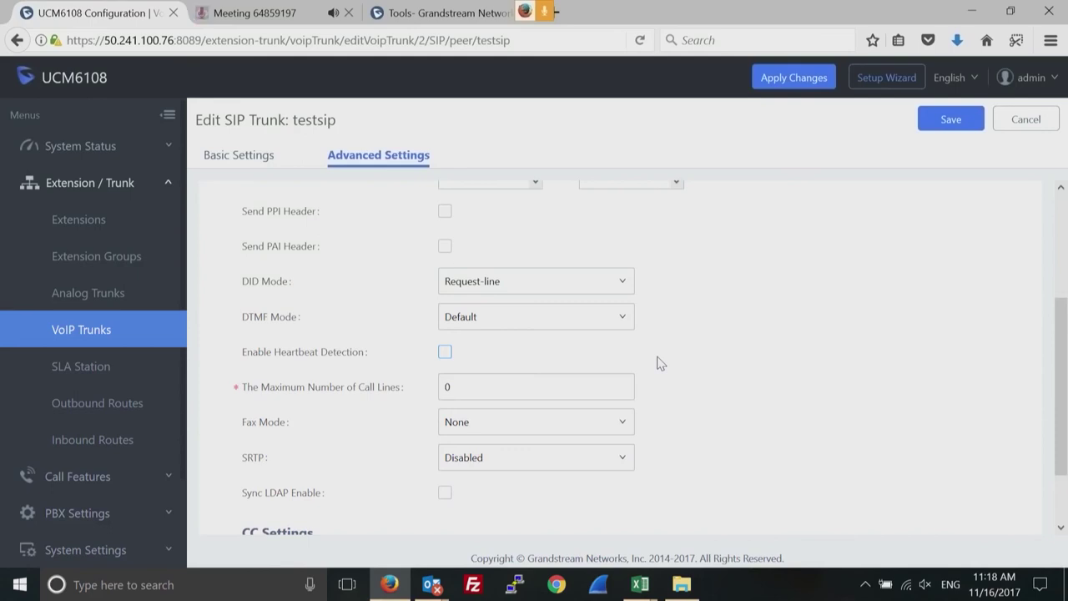
left_click(445, 354)
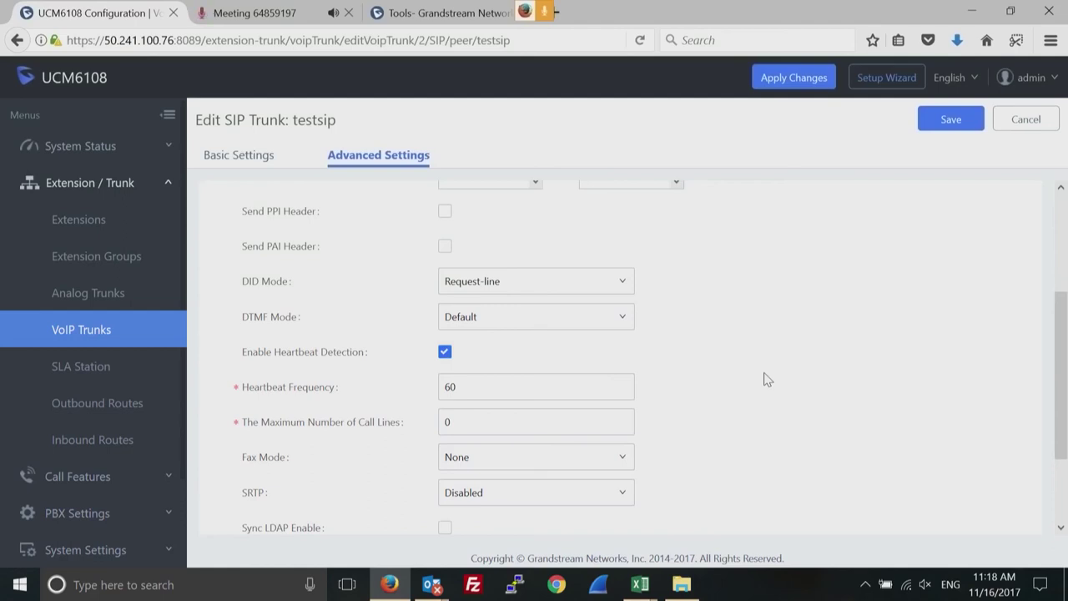
left_click(169, 147)
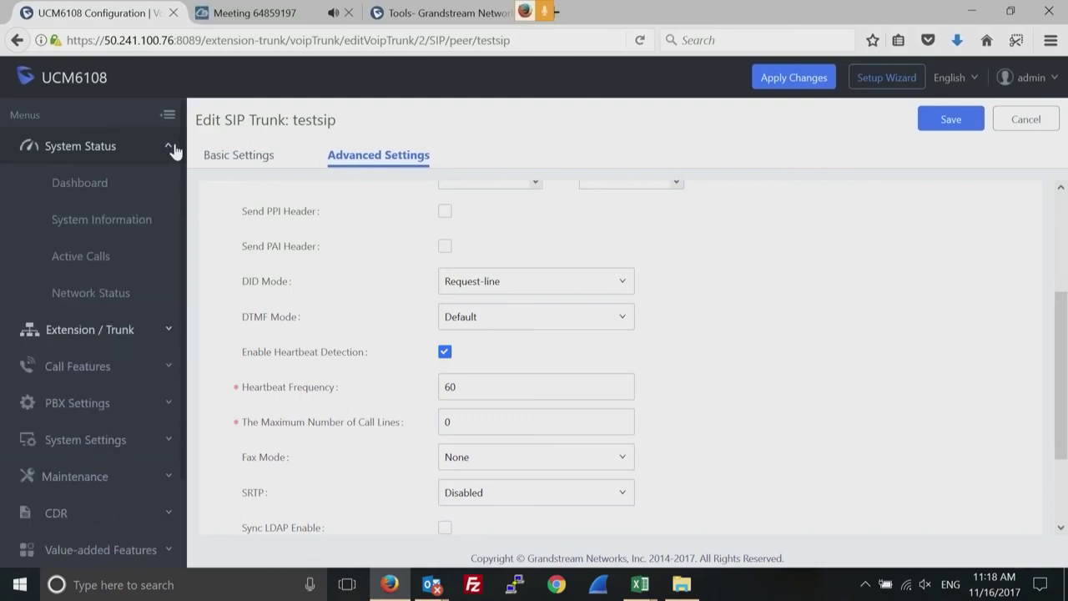
Open System Information and then Network Status to see the listening TCP connections.
left_click(115, 223)
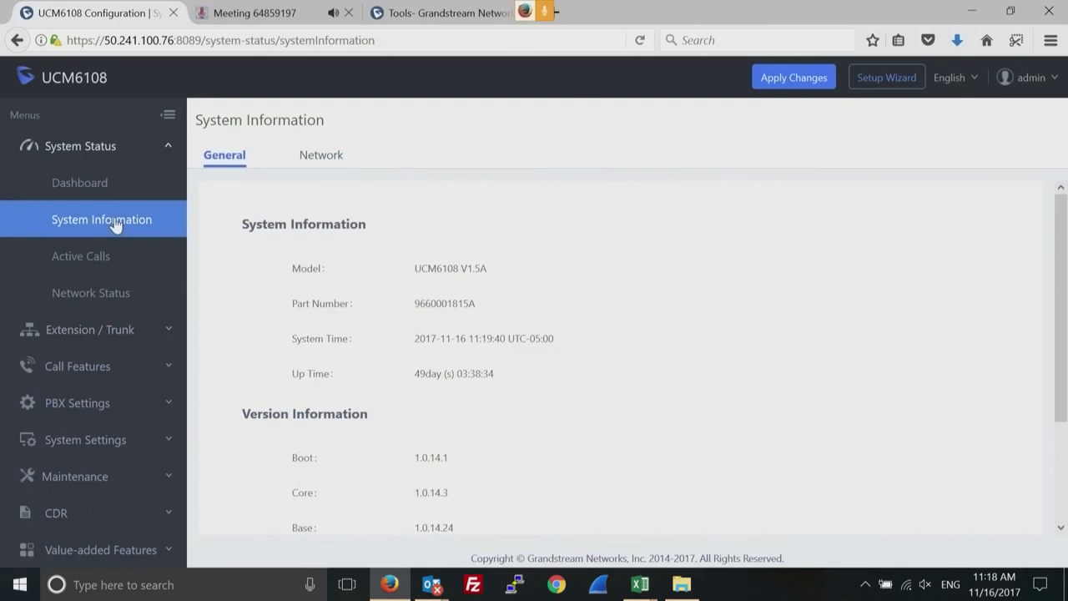
left_click(104, 293)
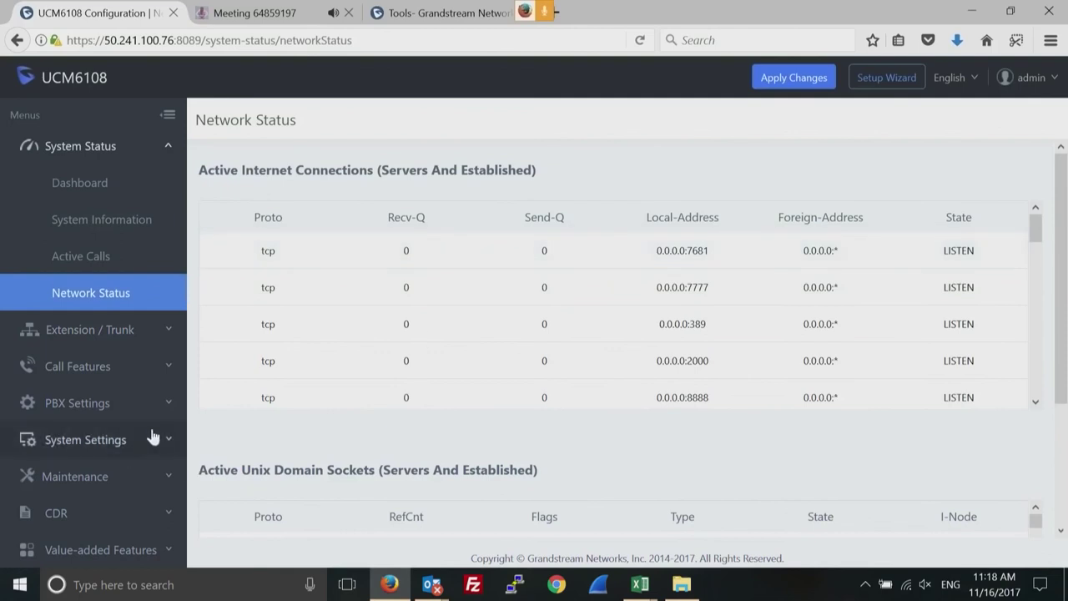
left_click(167, 476)
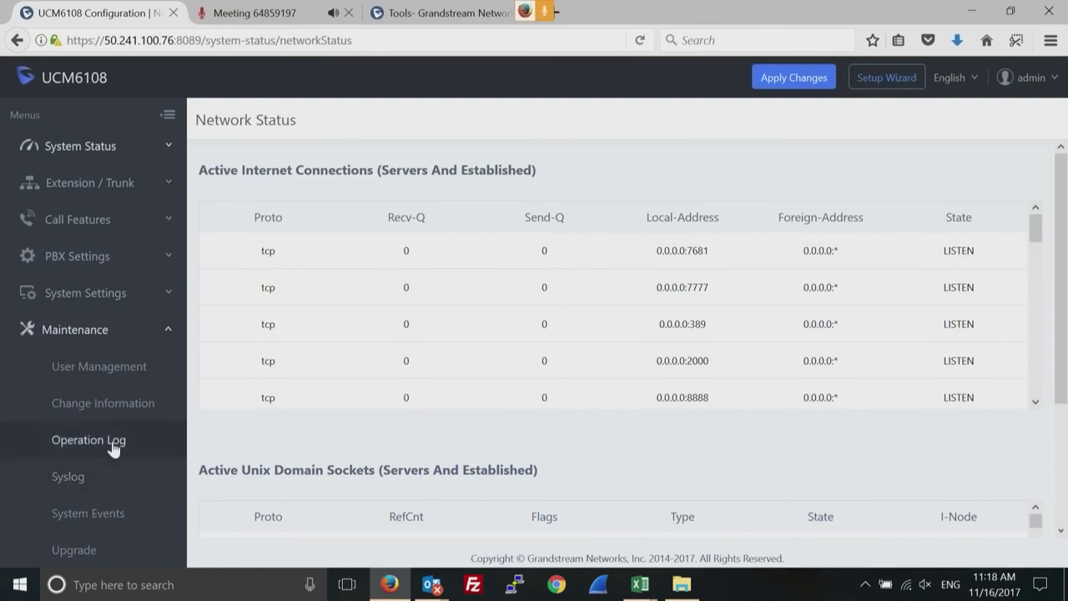
left_click(169, 297)
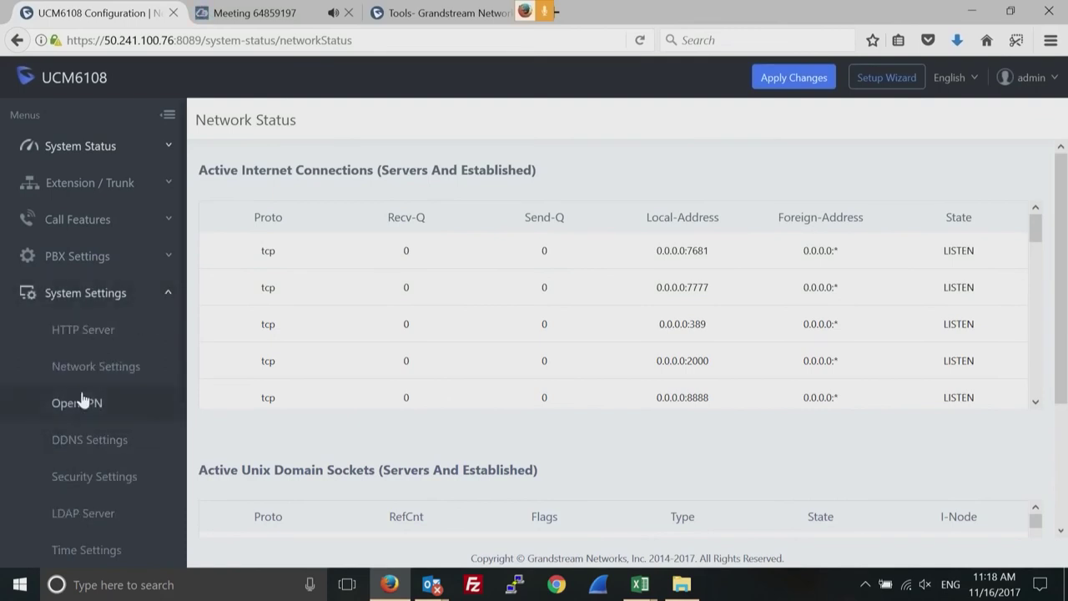
Open the OpenVPN settings and review the Server Protocol options, keeping UDP.
left_click(87, 405)
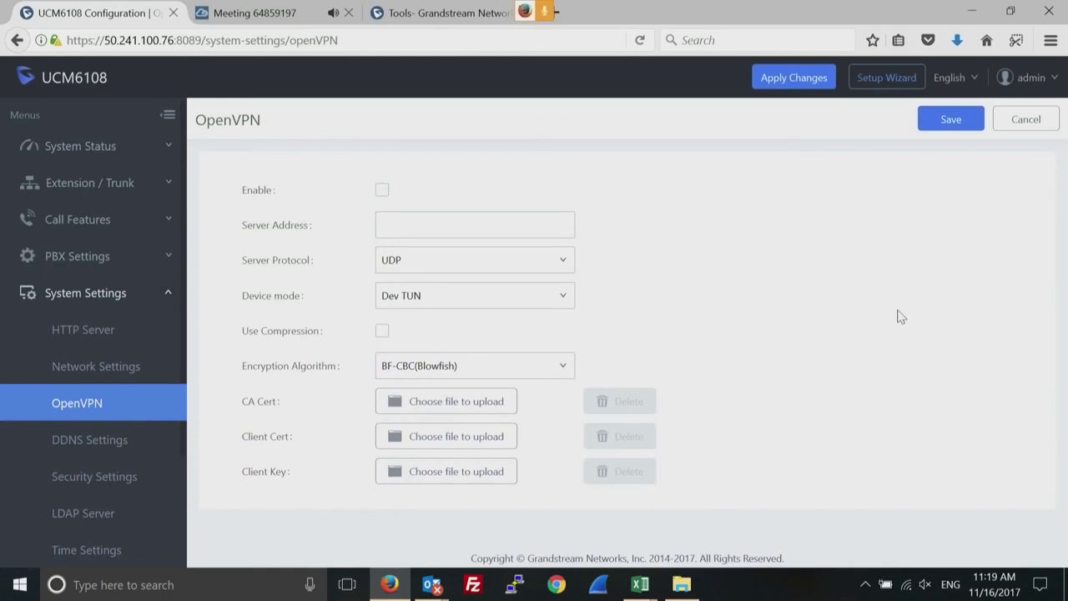
left_click(562, 266)
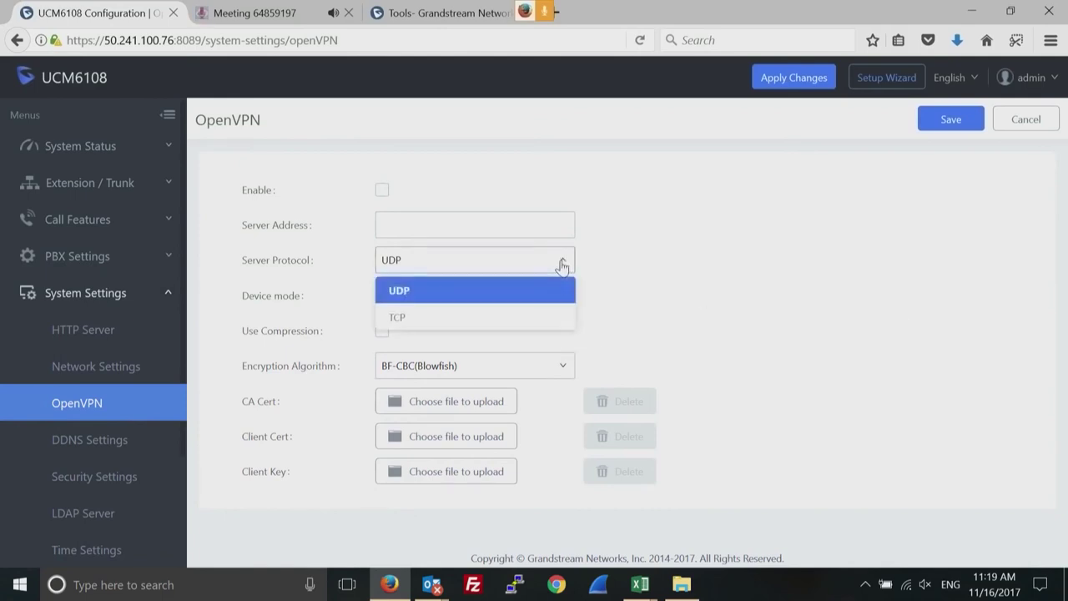
left_click(639, 273)
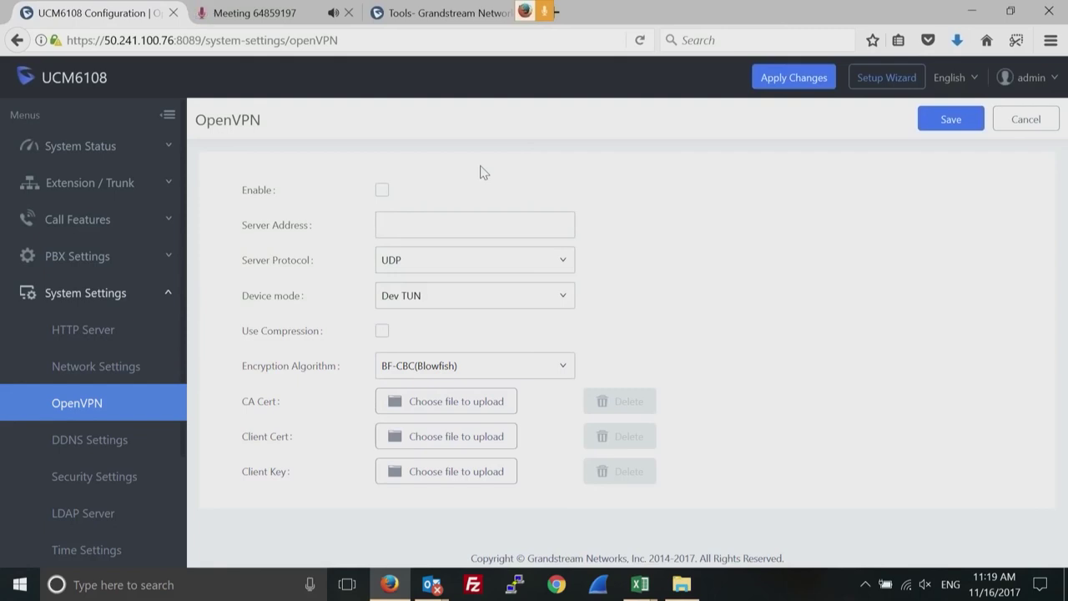
Open the LDAP Server settings and select the masked Root Password value.
left_click(94, 525)
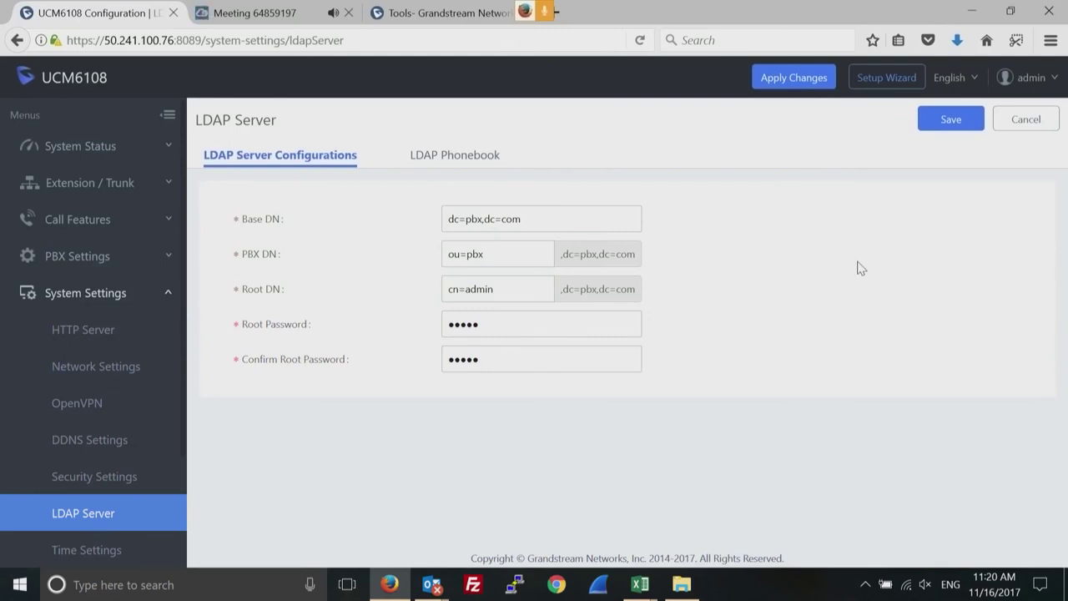
left_click(496, 328)
double_click(496, 329)
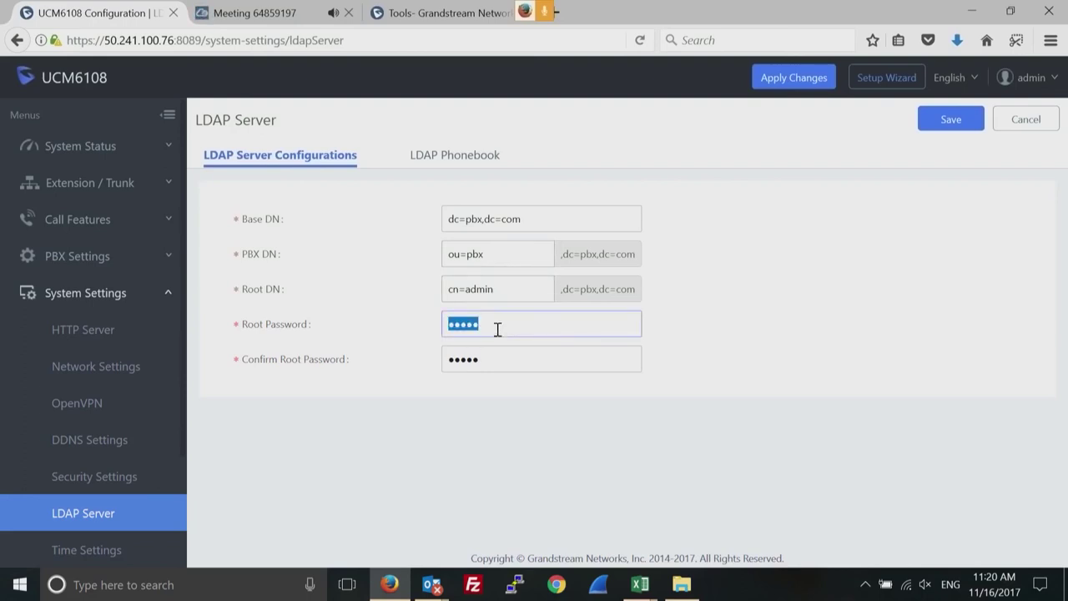
View the LDAP Phonebook tab, then return to the LDAP Server Configurations.
left_click(462, 161)
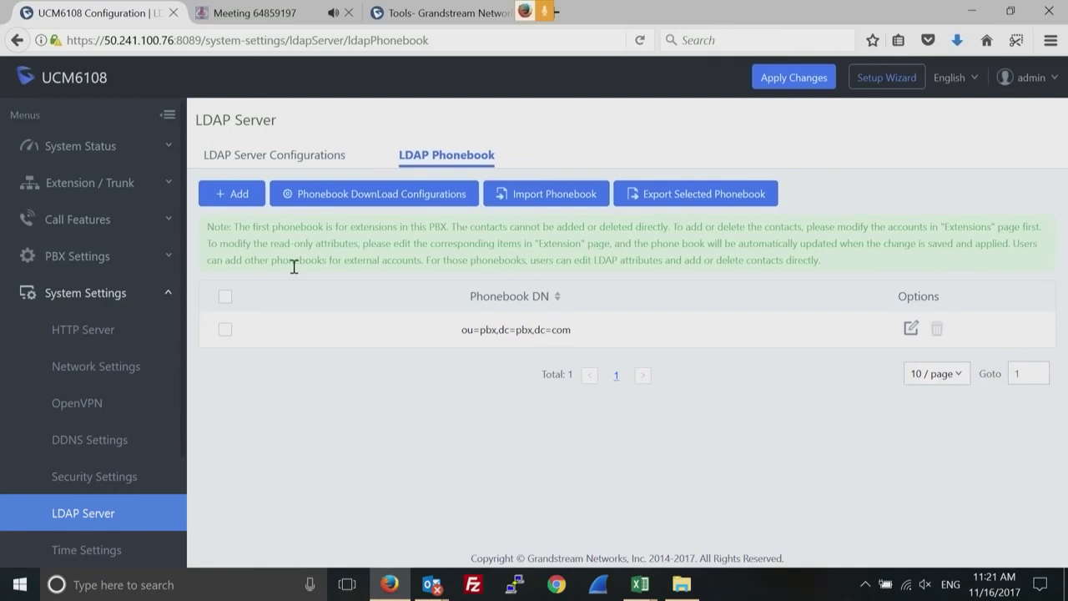
left_click(291, 161)
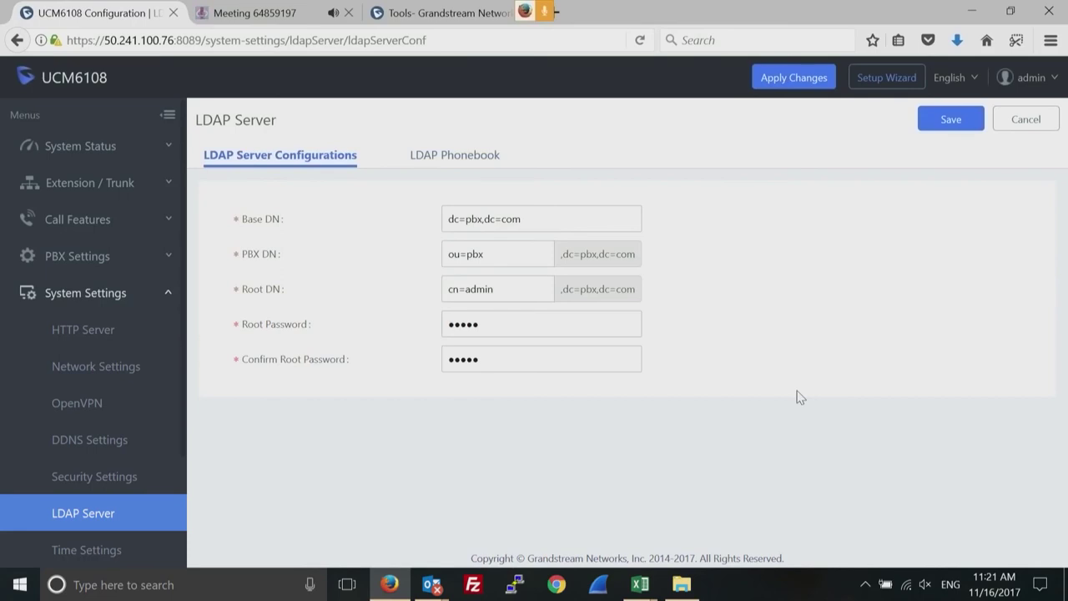
left_click(146, 190)
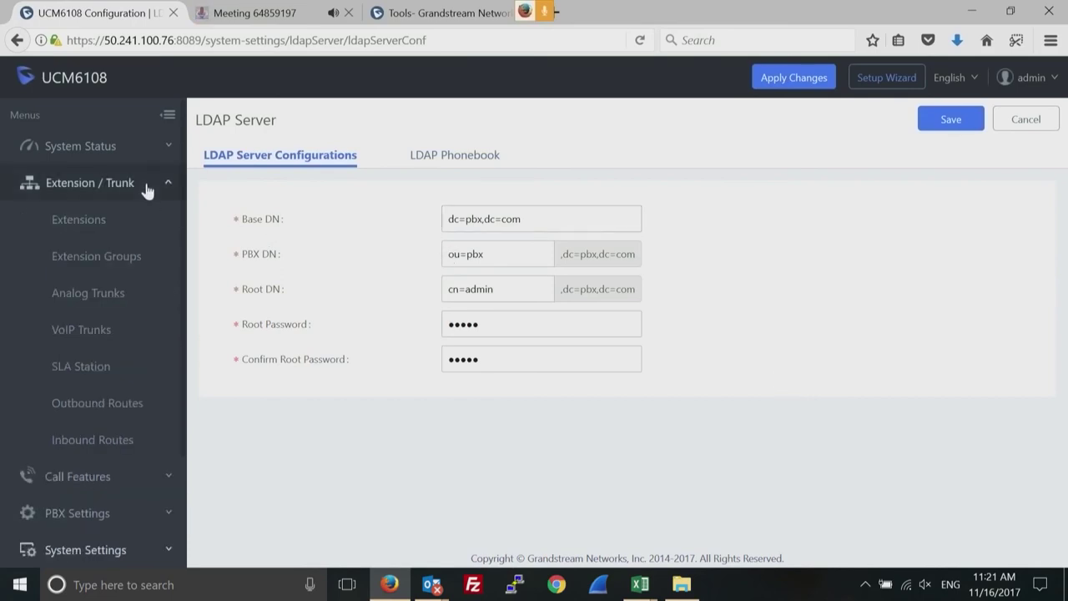
Edit the testsip VoIP trunk and enable Sync LDAP in its Advanced Settings.
left_click(97, 332)
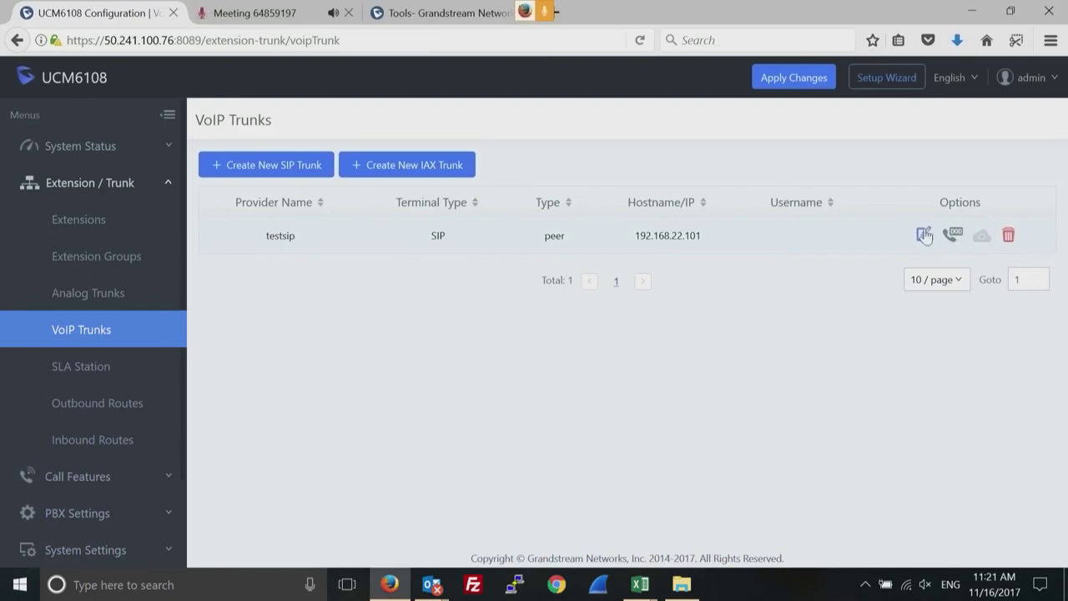
left_click(924, 235)
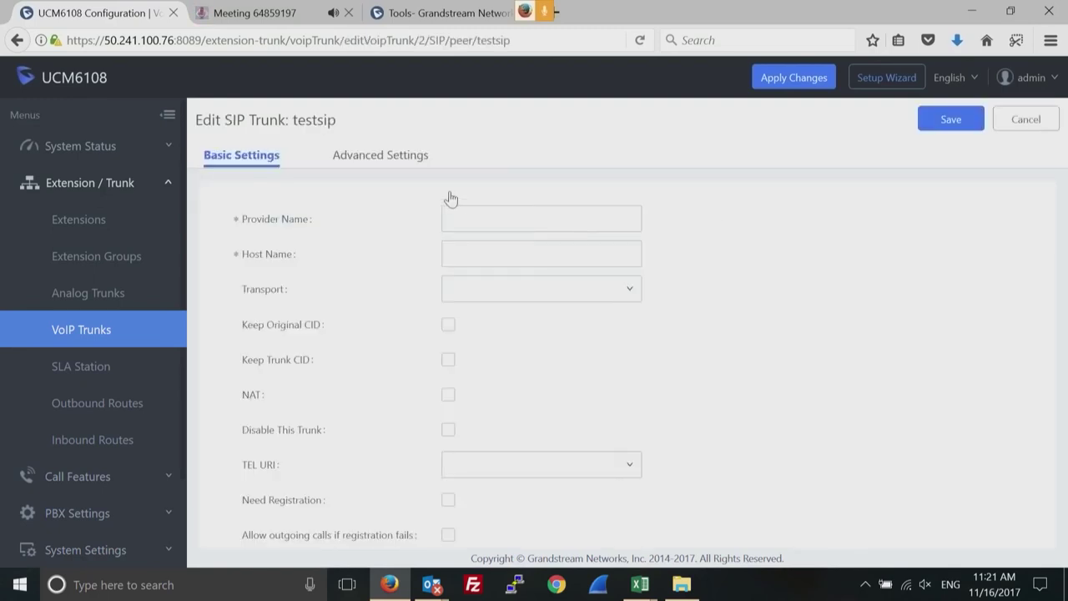
left_click(382, 157)
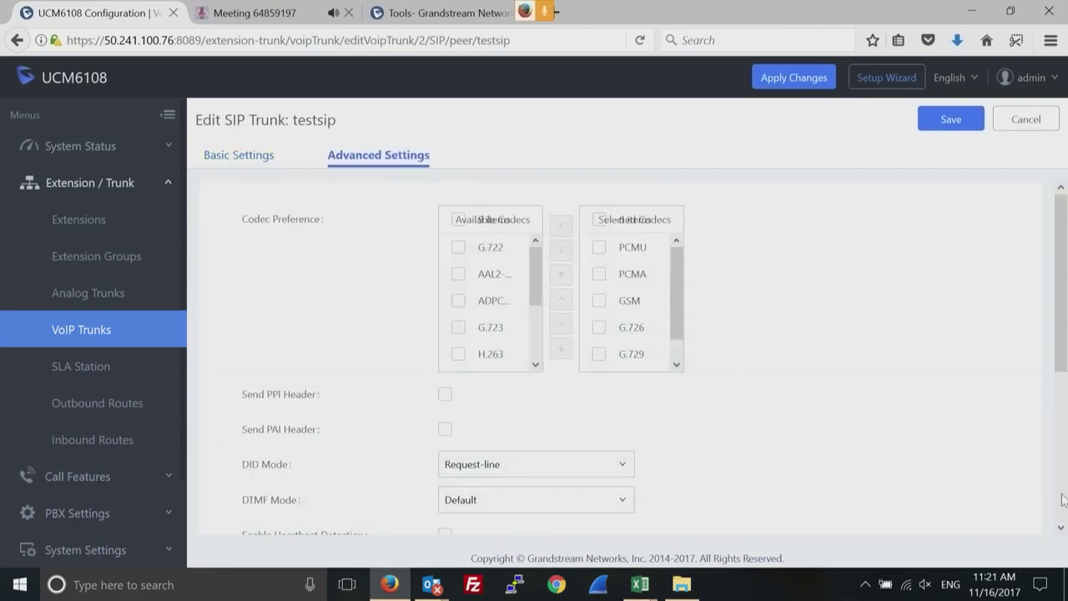
left_click(1062, 520)
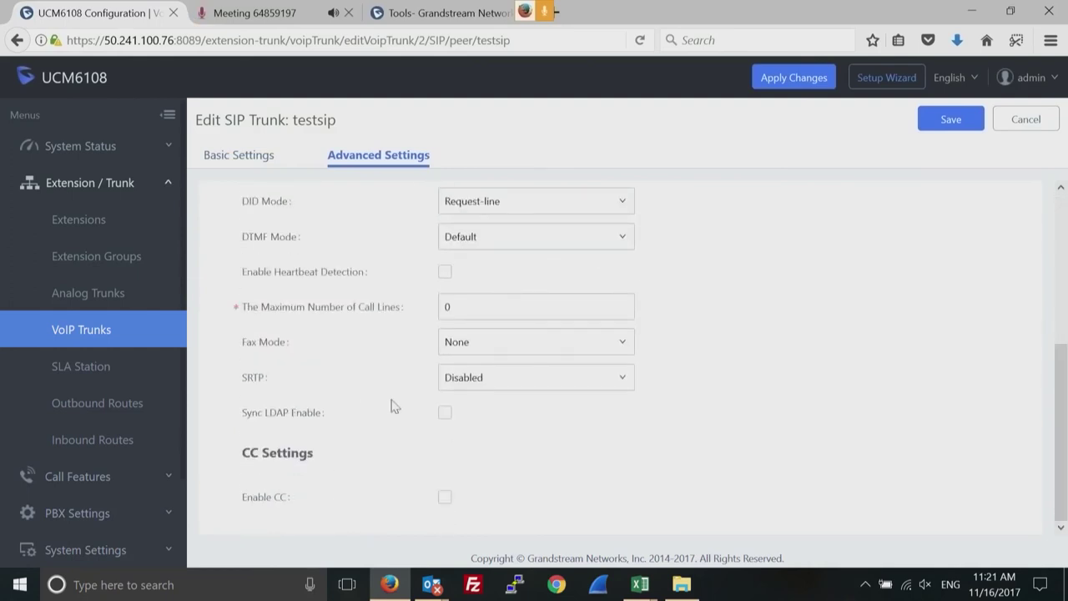
left_click(444, 414)
Enter a Sync LDAP password, save the testsip trunk, and open the System Status dashboard.
left_click(473, 442)
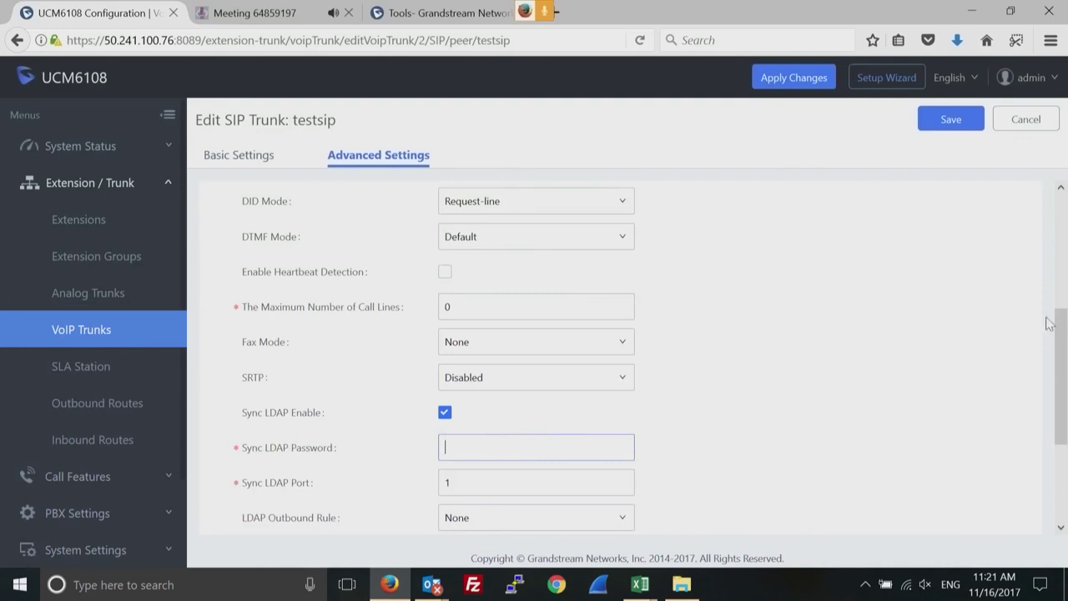
left_click_drag(1059, 339, 1057, 386)
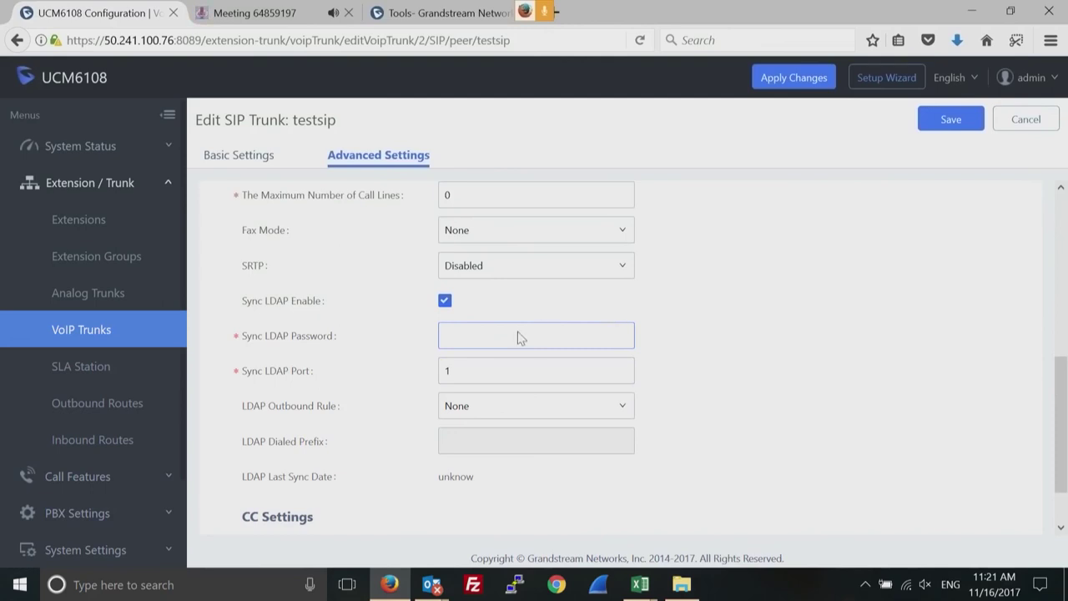
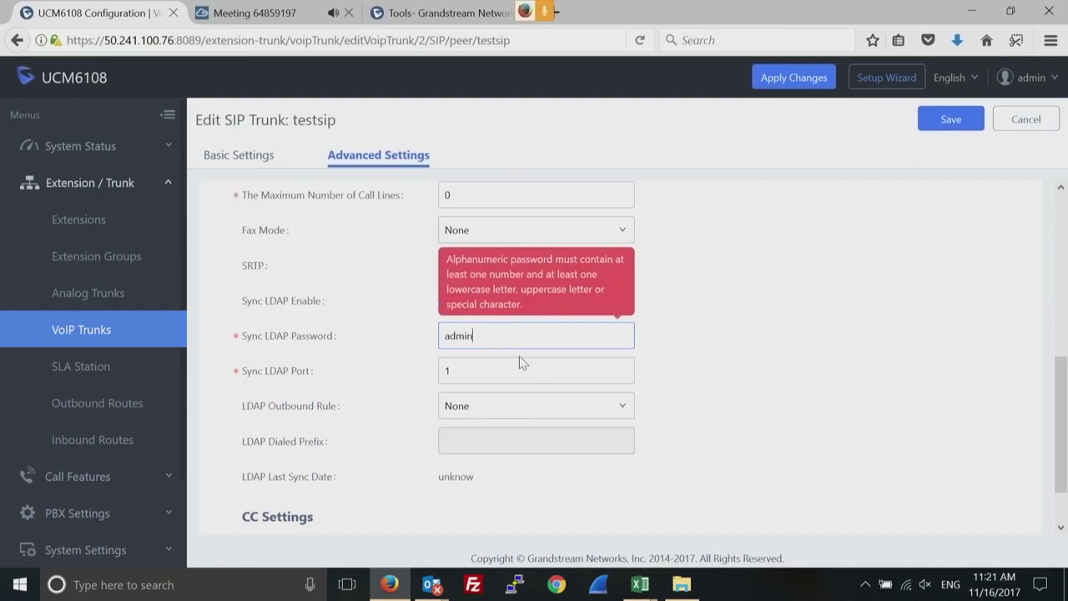
left_click(952, 123)
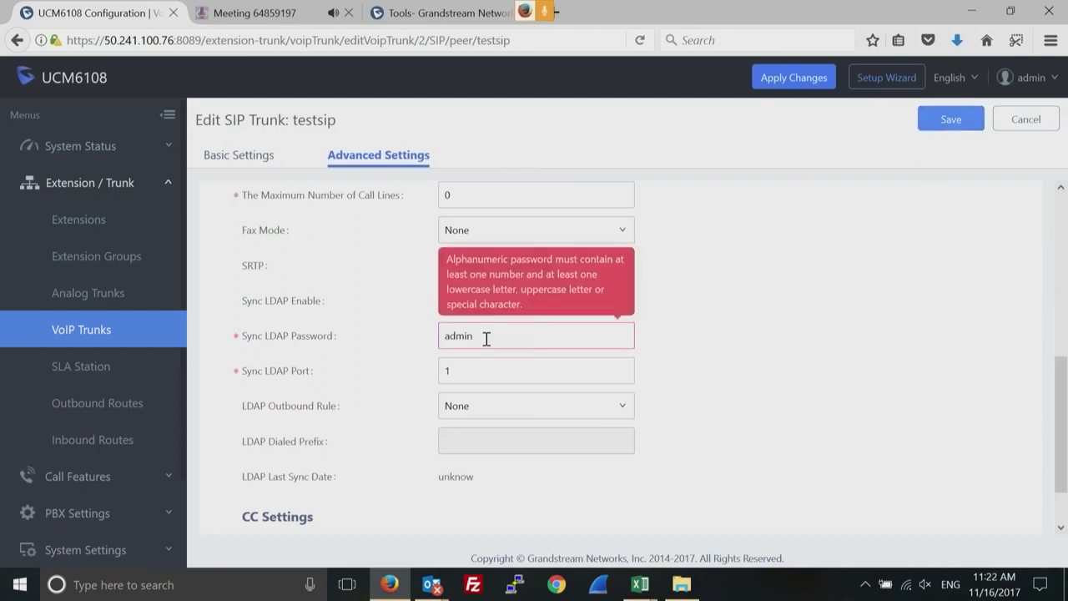
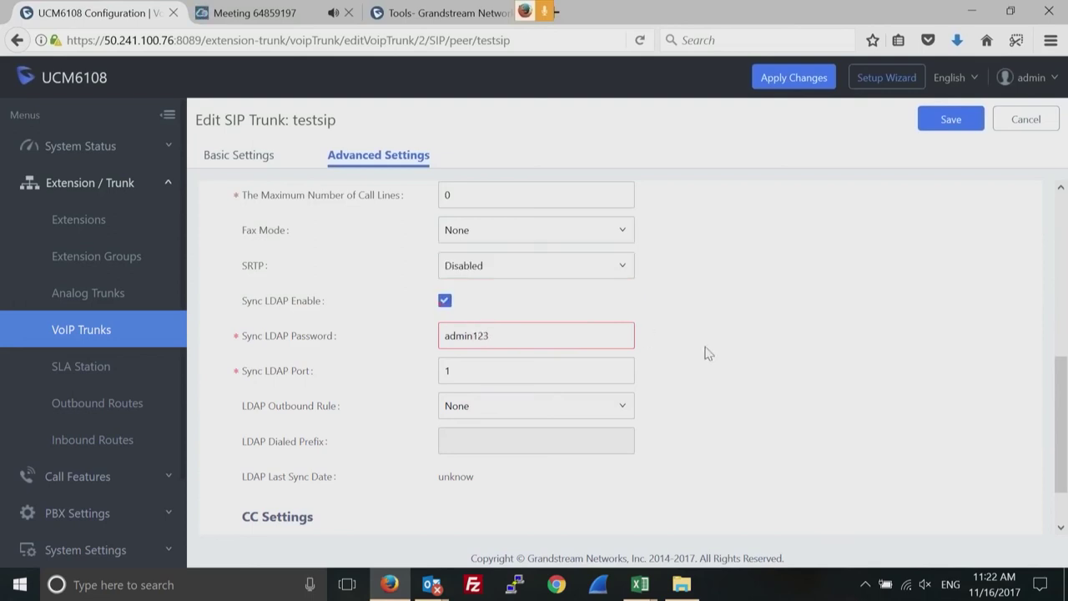
left_click(944, 127)
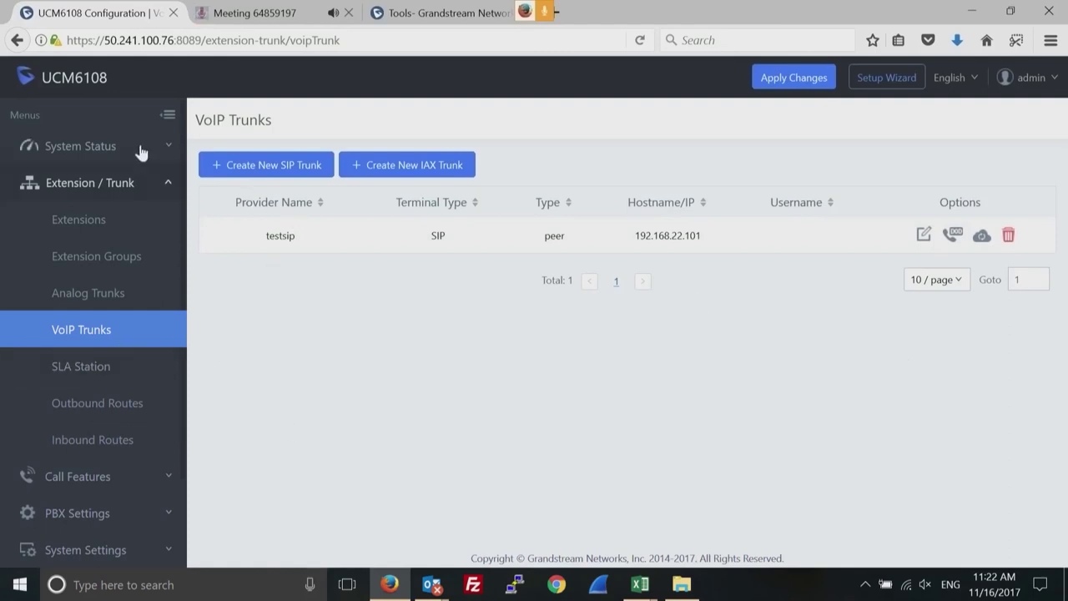
left_click(169, 159)
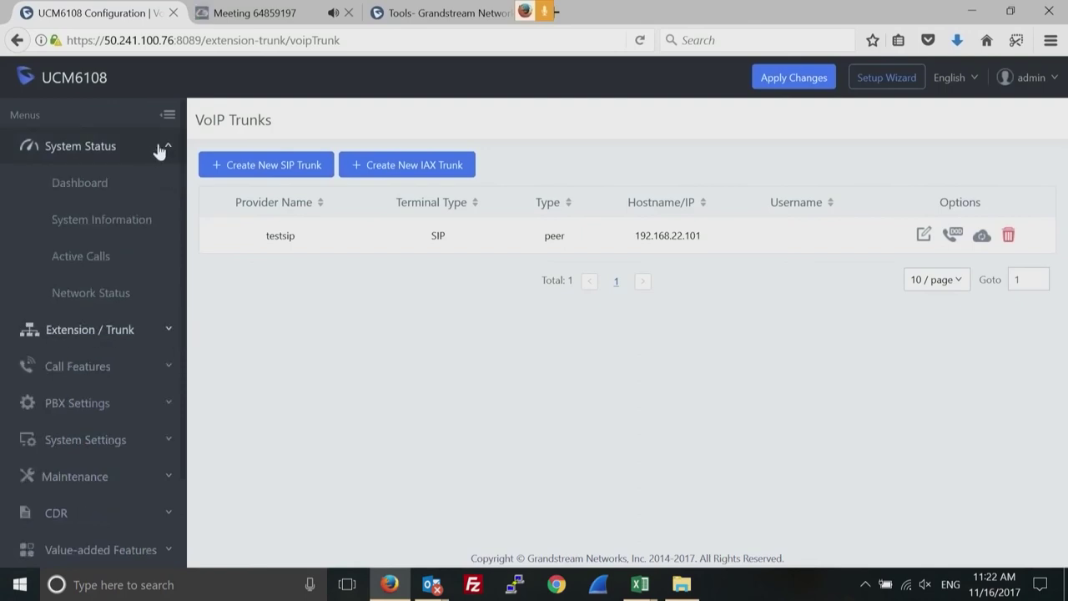
left_click(82, 185)
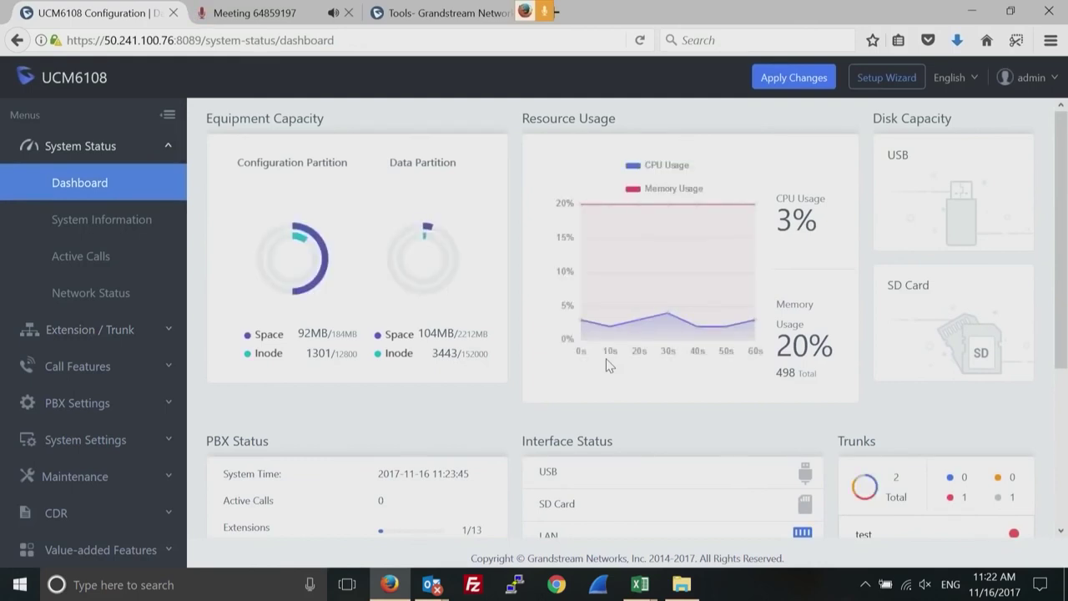
Scroll the dashboard to the PBX and trunk status, then expand Extension / Trunk.
left_click(1062, 532)
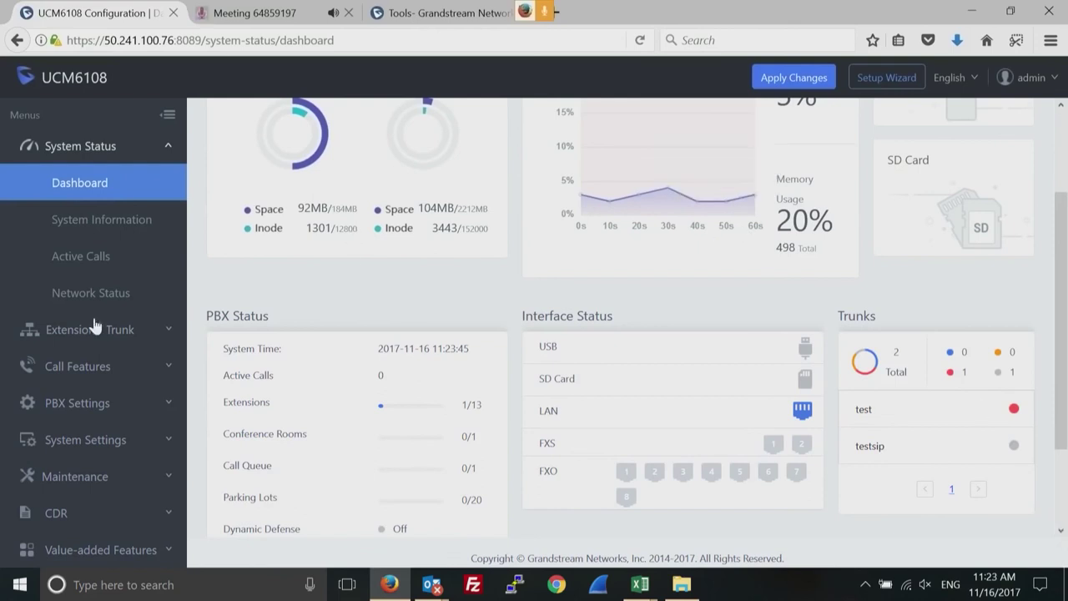
left_click(167, 333)
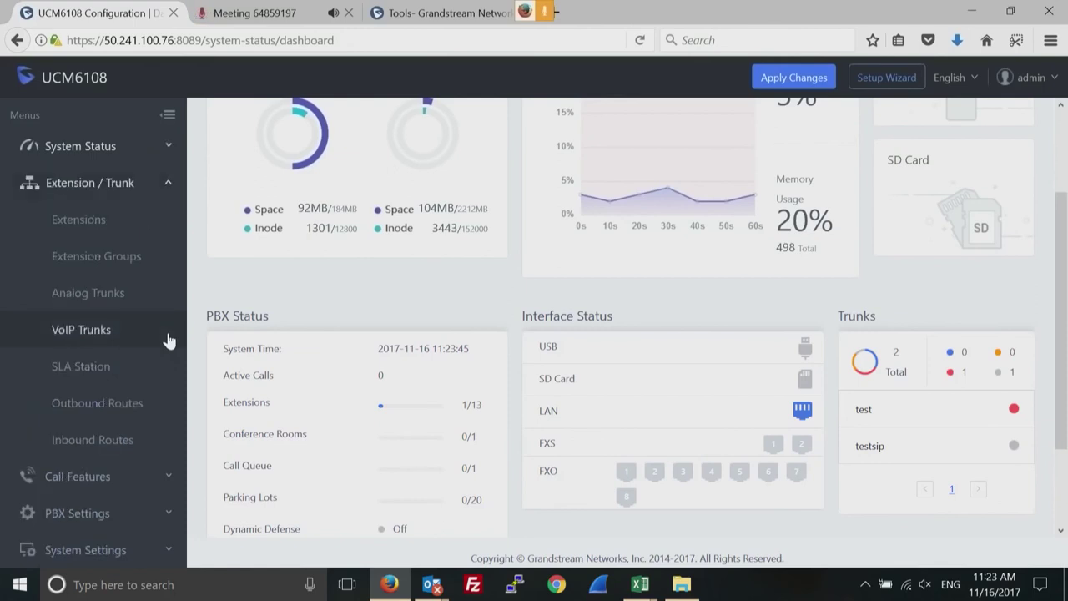
Edit the inbound route to IVR Telefono_bloqueado and scroll to the end of its form.
left_click(72, 442)
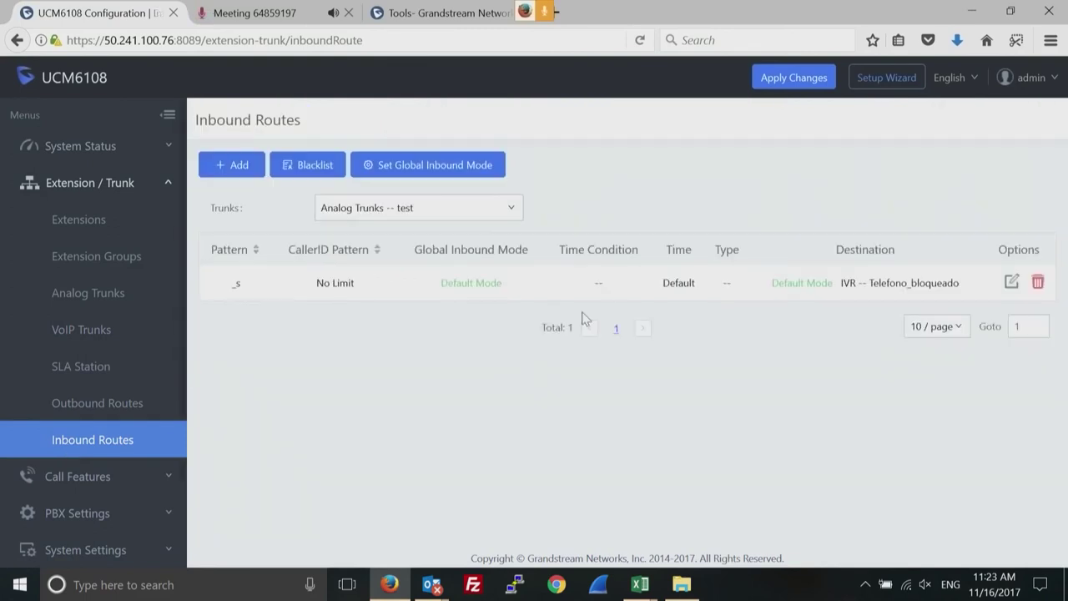
left_click(1009, 286)
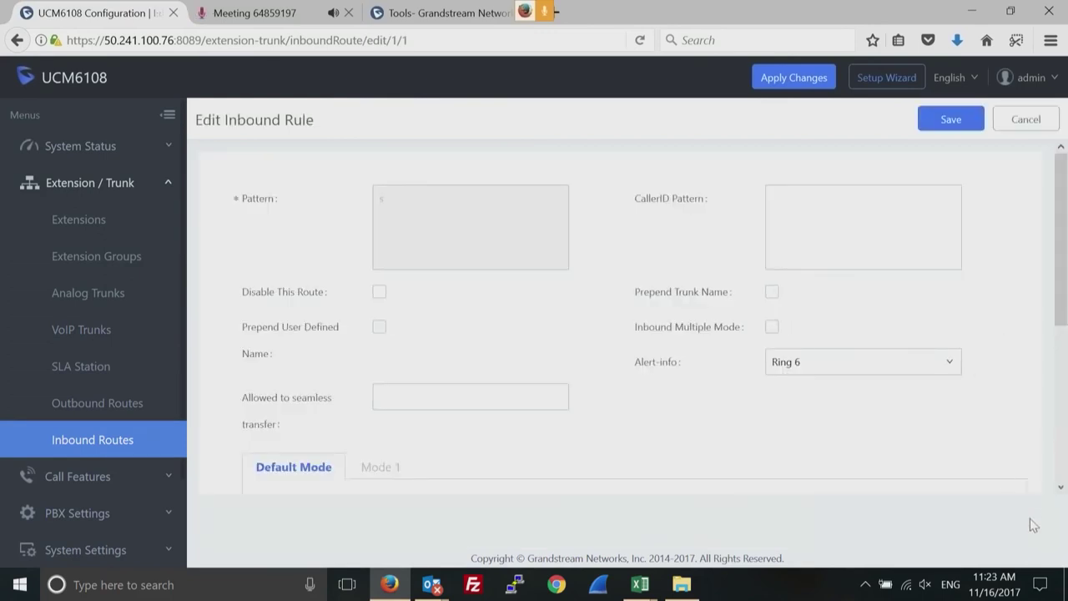
left_click(1060, 487)
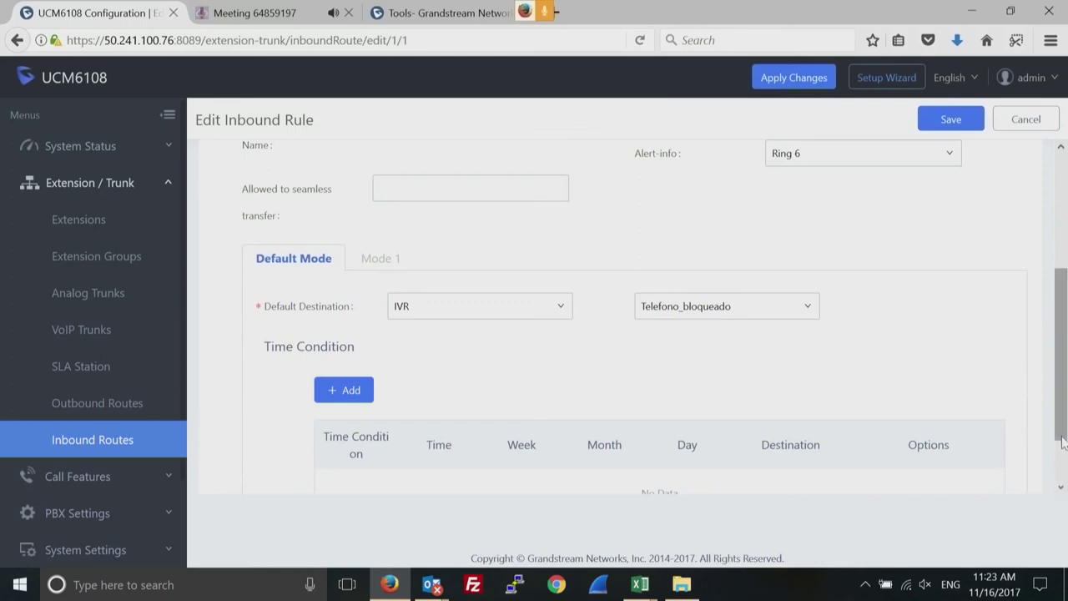
left_click(1063, 453)
left_click_drag(1062, 453, 1066, 299)
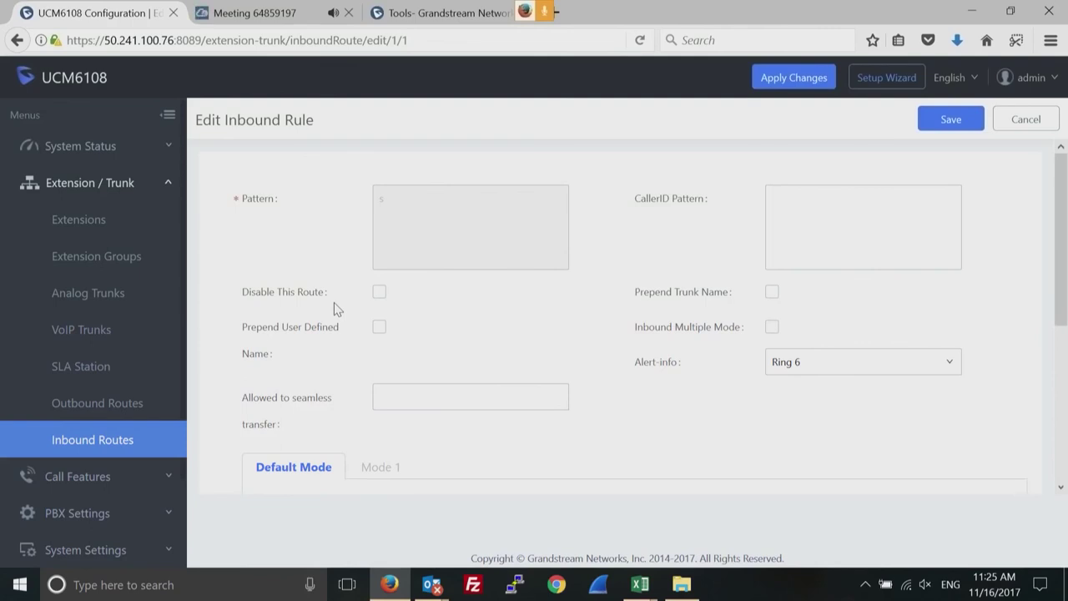
Expand System Settings in the sidebar and open the Network Settings page.
left_click(169, 185)
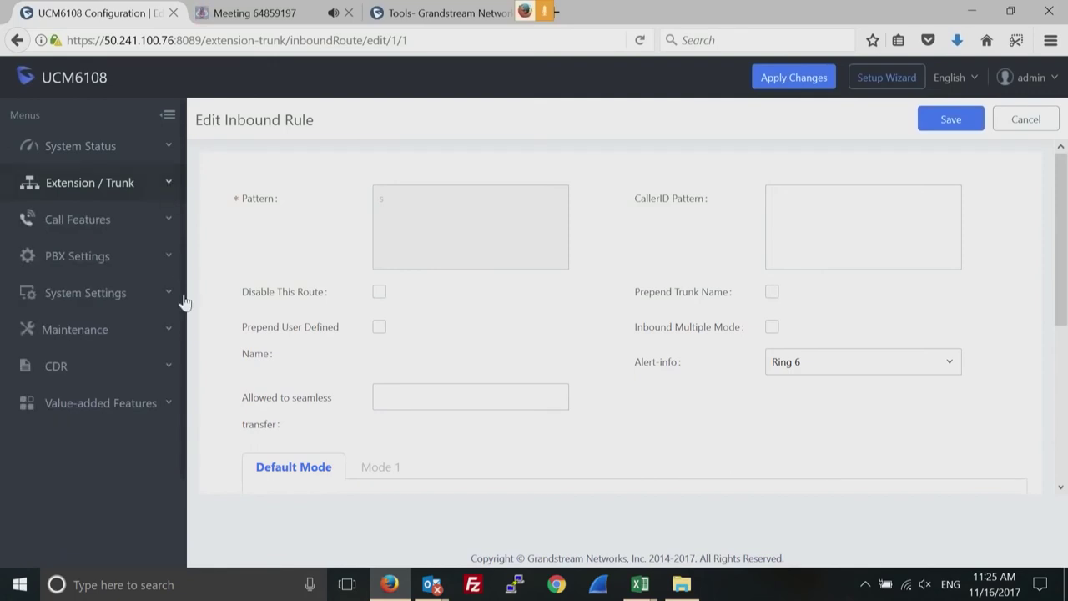
left_click(169, 296)
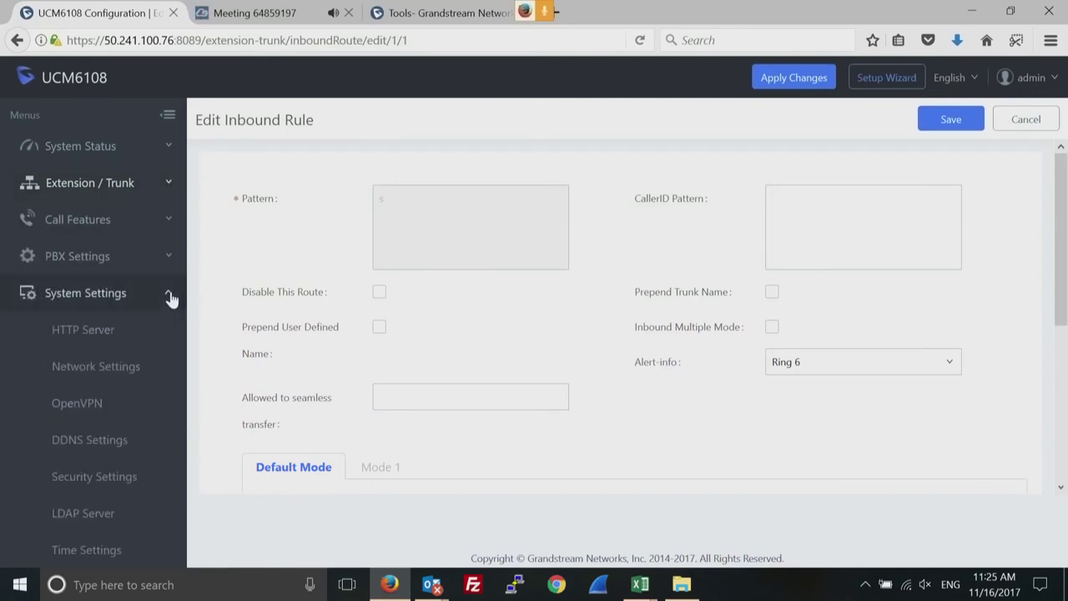
left_click(170, 297)
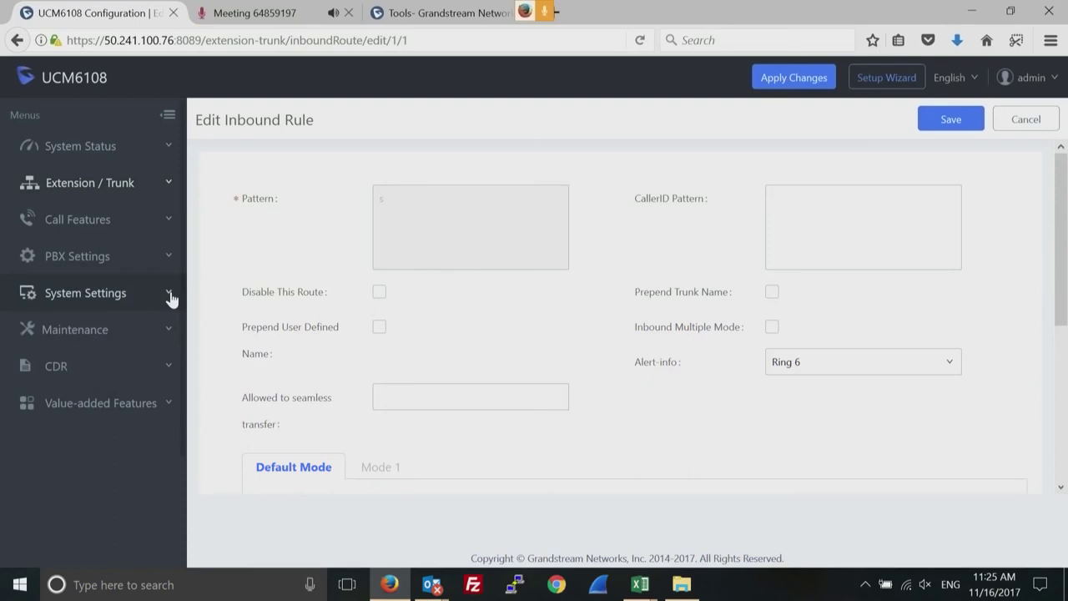
left_click(170, 297)
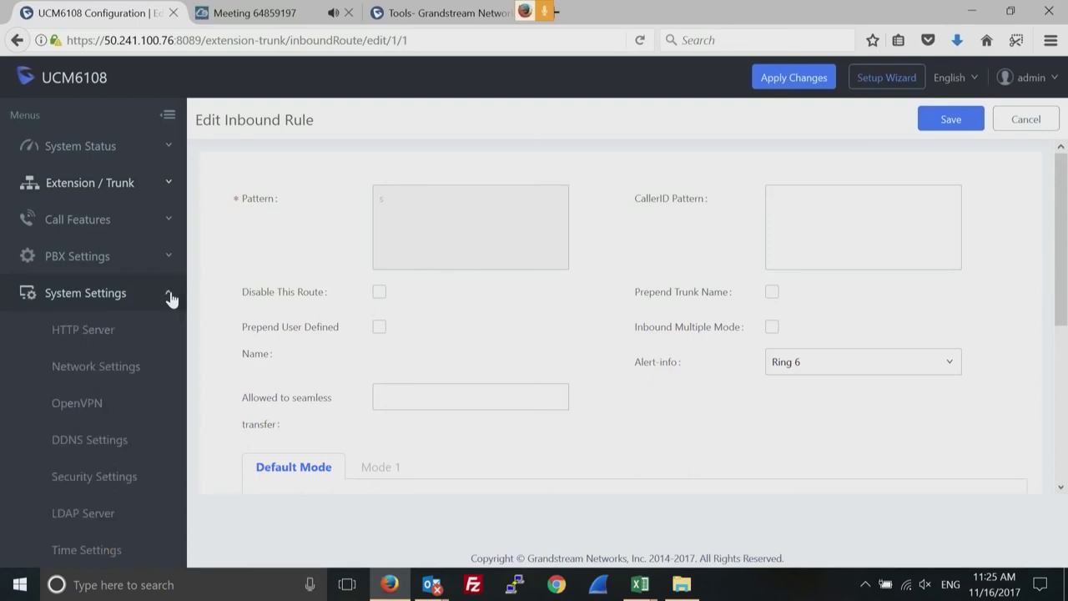
left_click(114, 384)
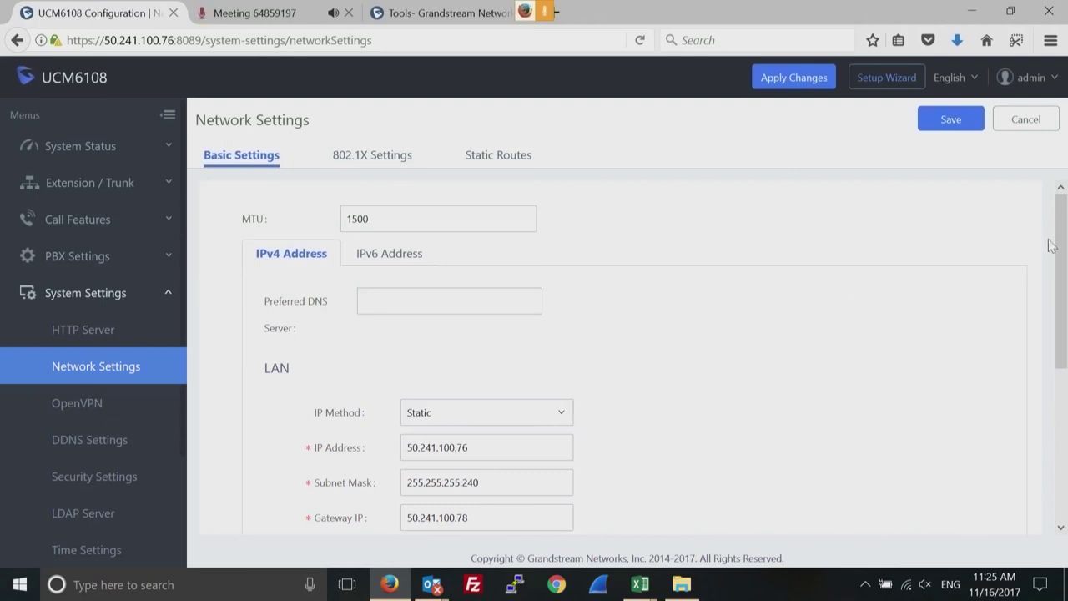
Check the IP Method options, keeping Static, and scroll through the LAN Basic Settings.
left_click_drag(1059, 244, 1052, 323)
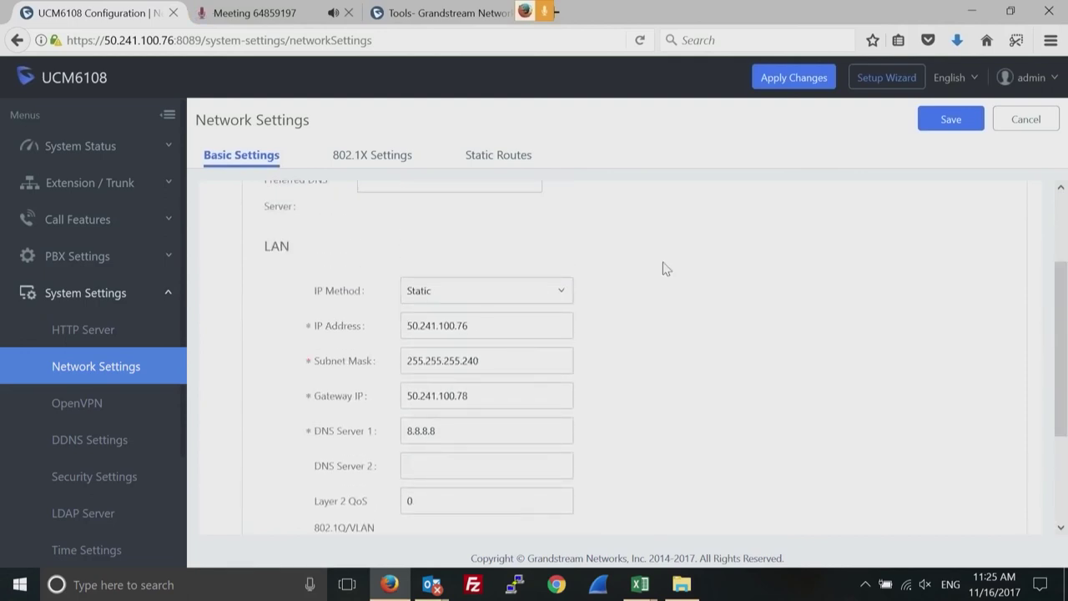
left_click(562, 297)
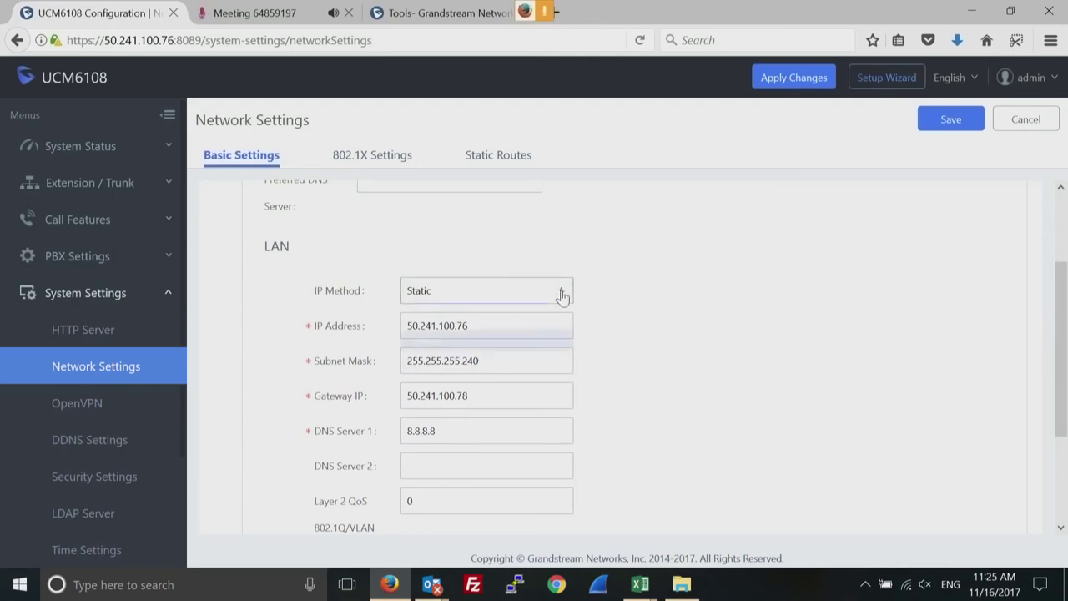
left_click(662, 305)
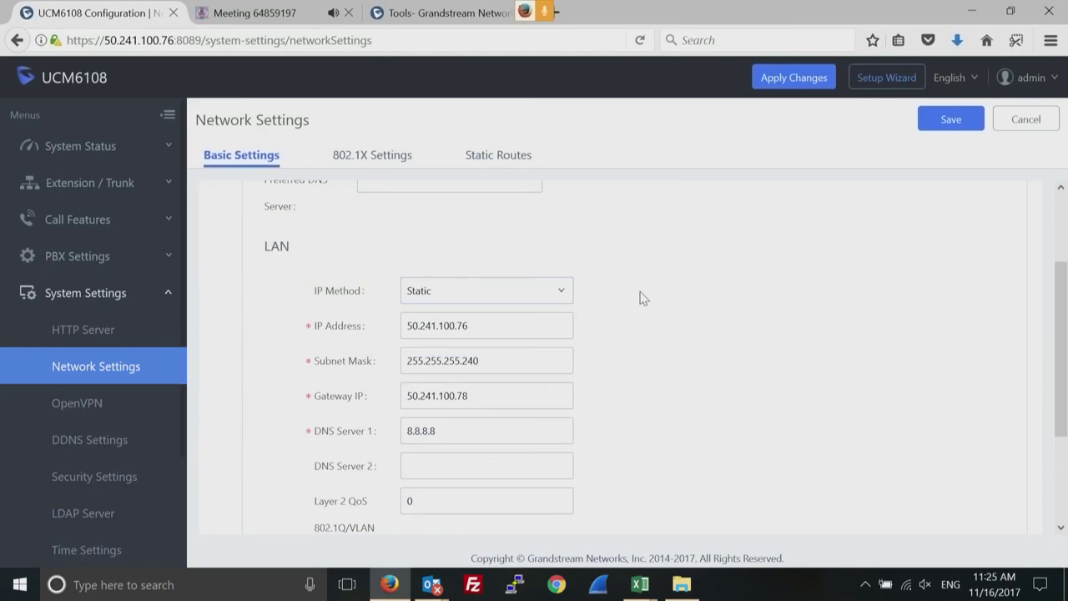
left_click(564, 292)
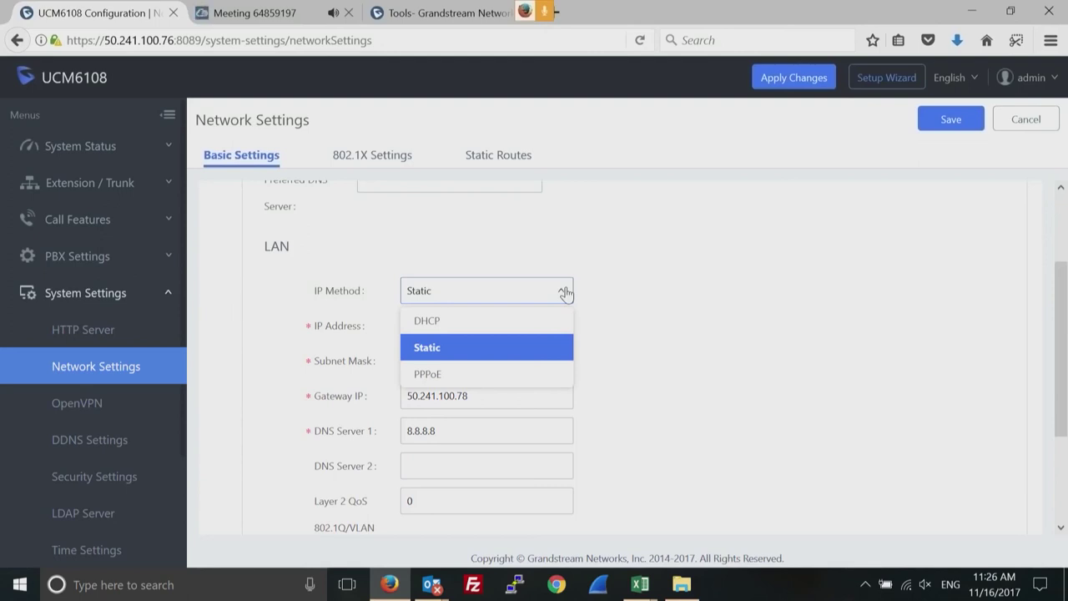
left_click(704, 301)
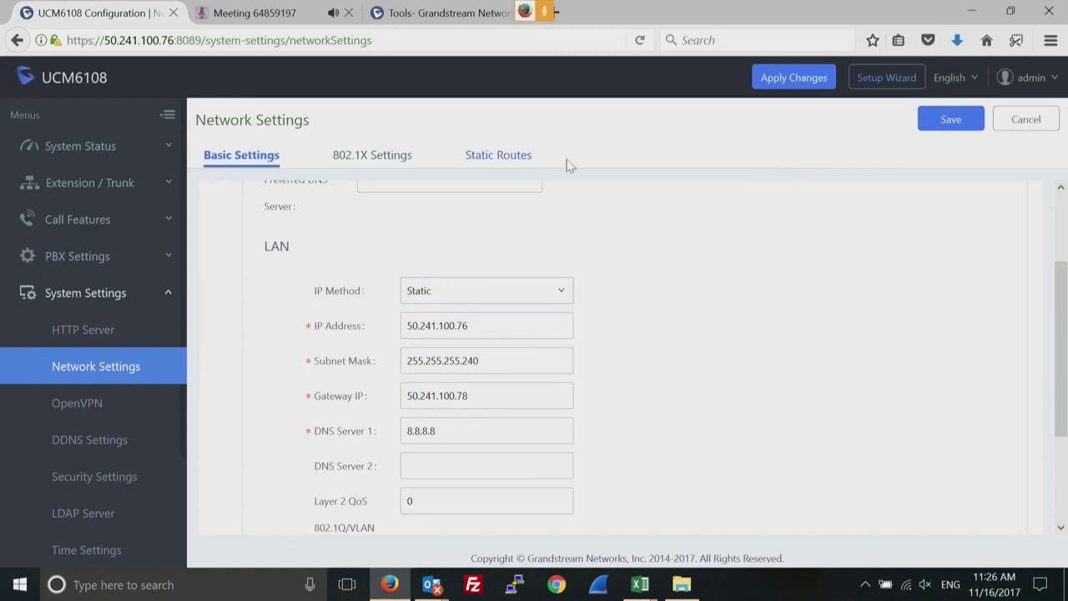
left_click_drag(1061, 338, 1061, 466)
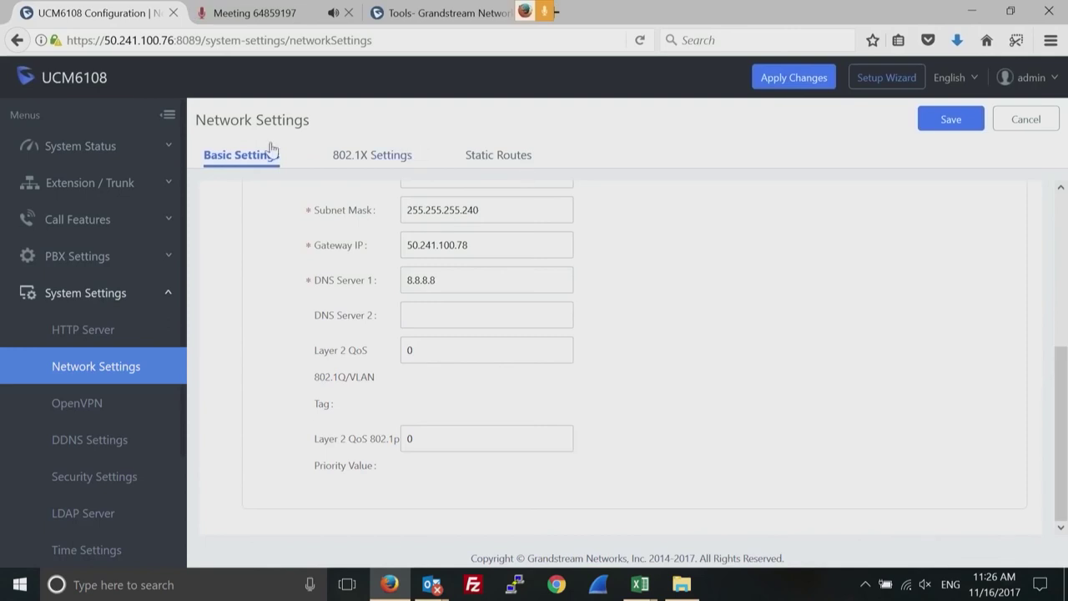
Open extension 1000 for editing from the extensions list and scroll down its settings.
left_click(168, 183)
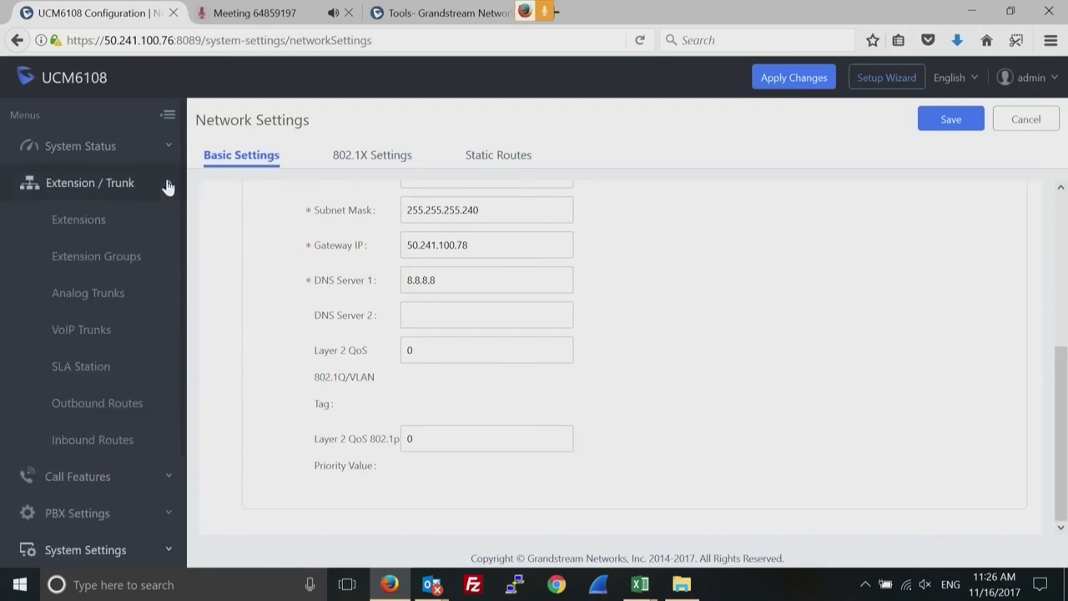
left_click(79, 220)
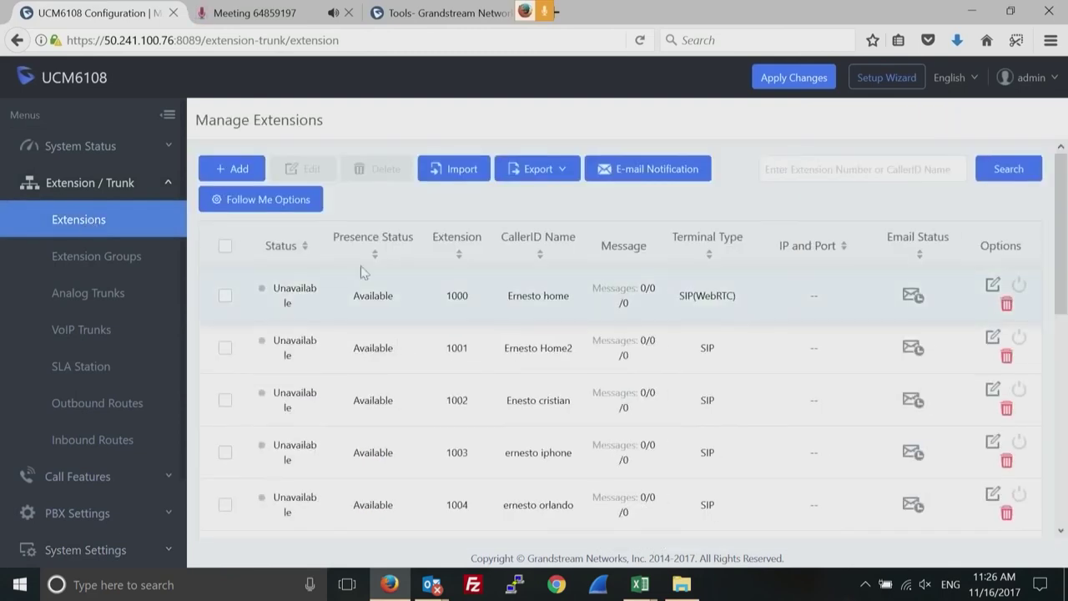
left_click(993, 287)
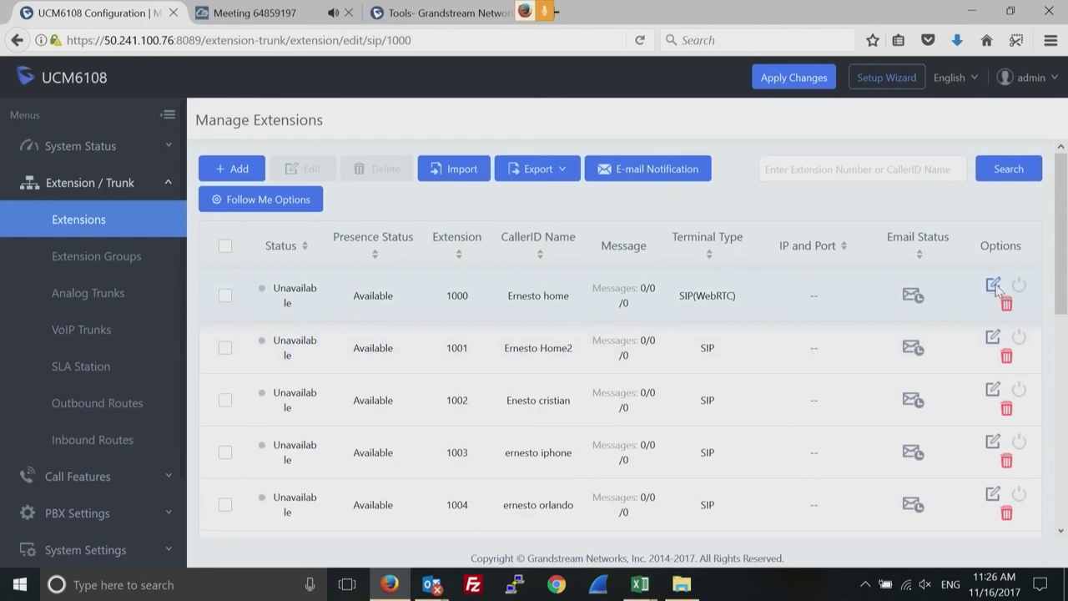
scroll(1060, 529, "down", 3)
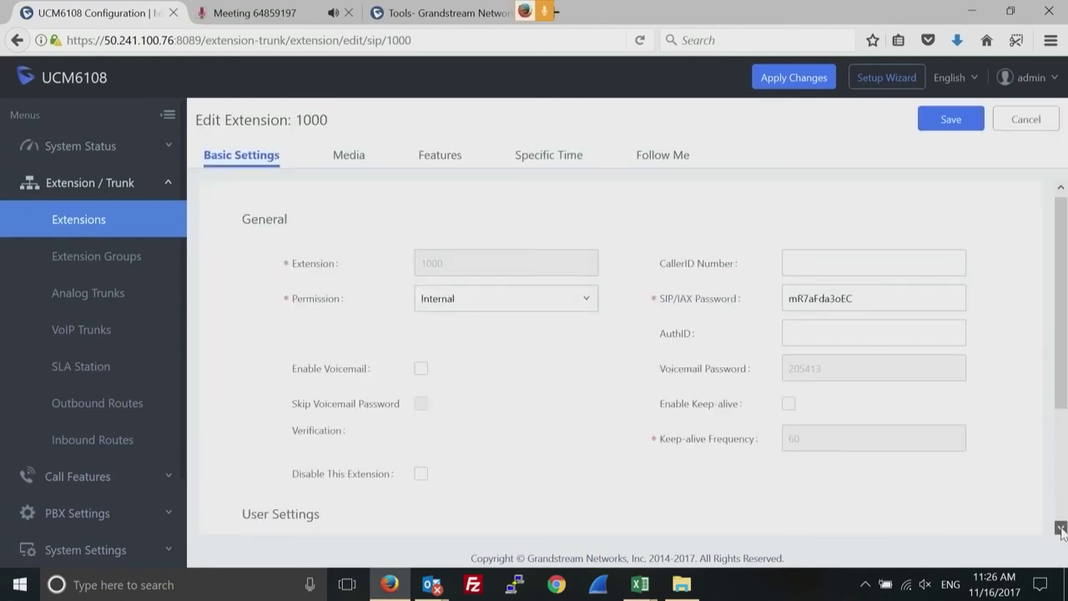
scroll(1061, 531, "down", 1)
Set extension 1000's Concurrent Registrations to 5, then switch to the Grandstream tools tab.
left_click(825, 467)
double_click(824, 467)
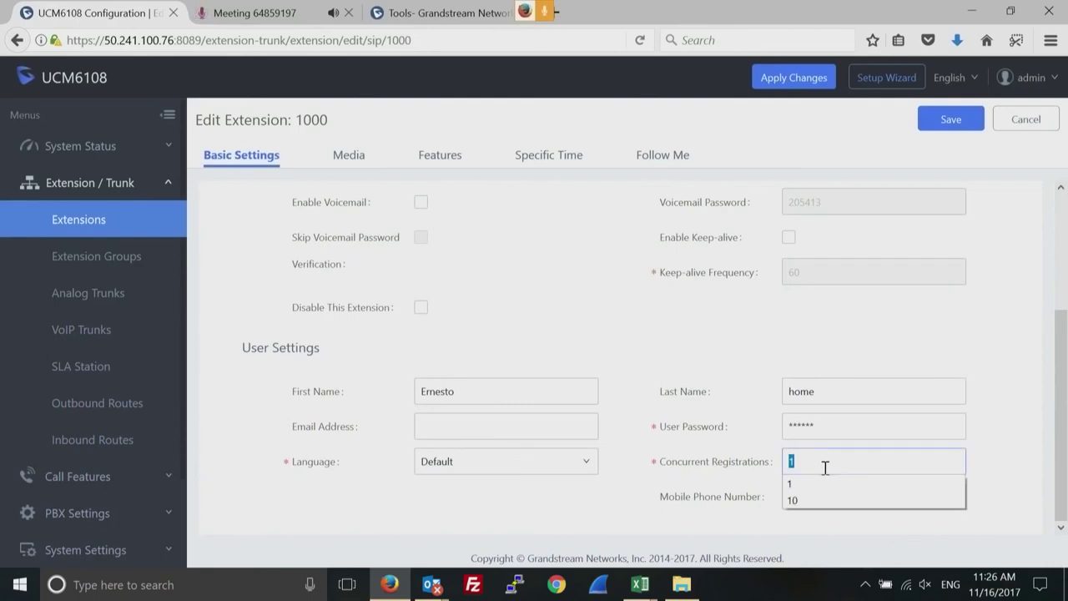
double_click(318, 120)
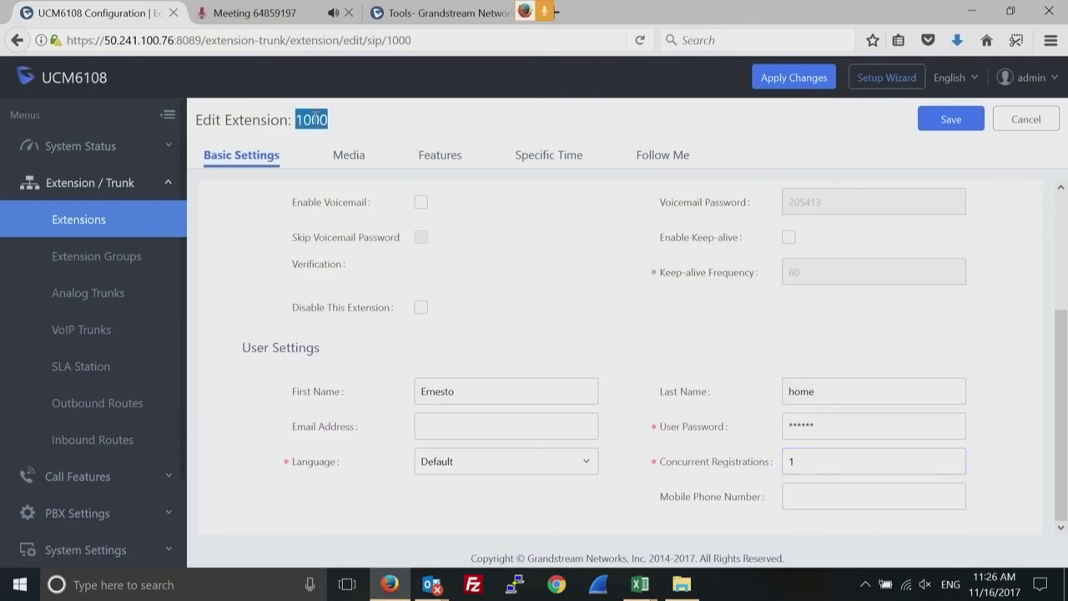
double_click(815, 469)
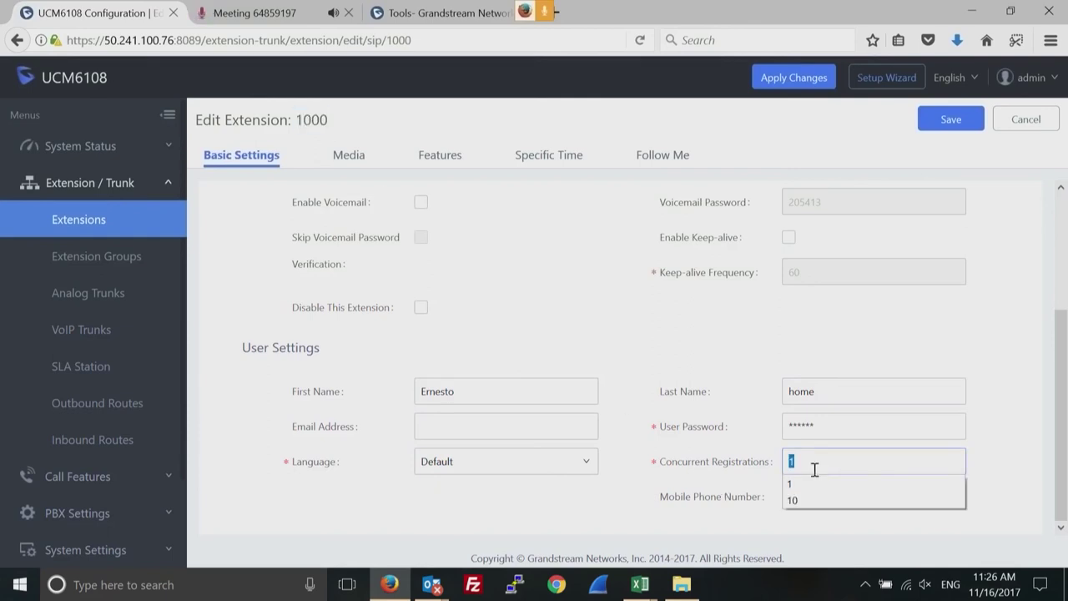
type("5")
left_click(1002, 483)
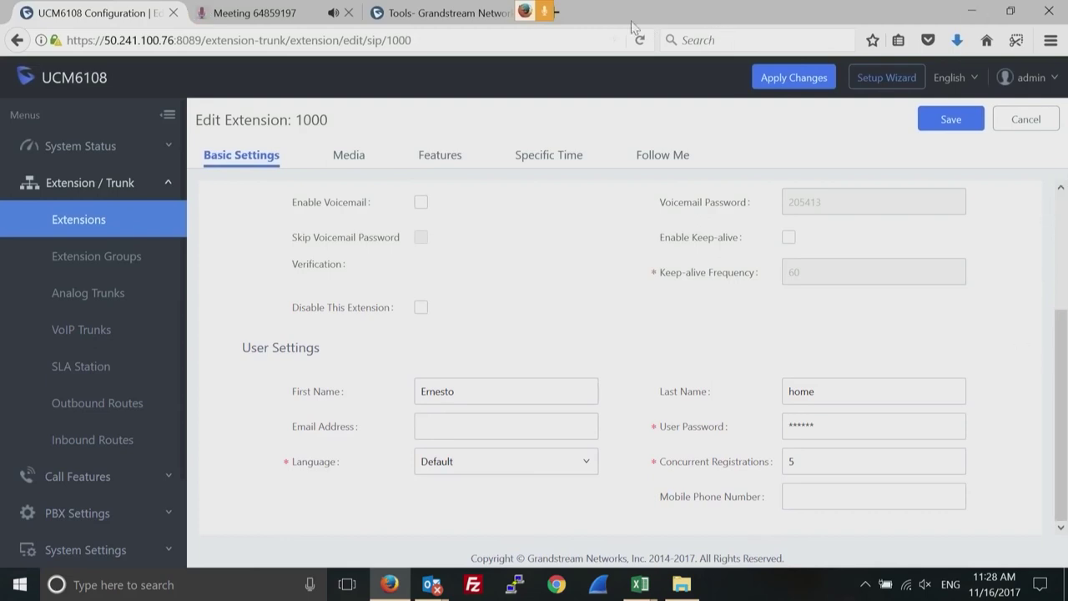
left_click(465, 13)
Go to academy.grandstream.com in the browser's address bar.
left_click(399, 40)
type("academy.grandstream.com/")
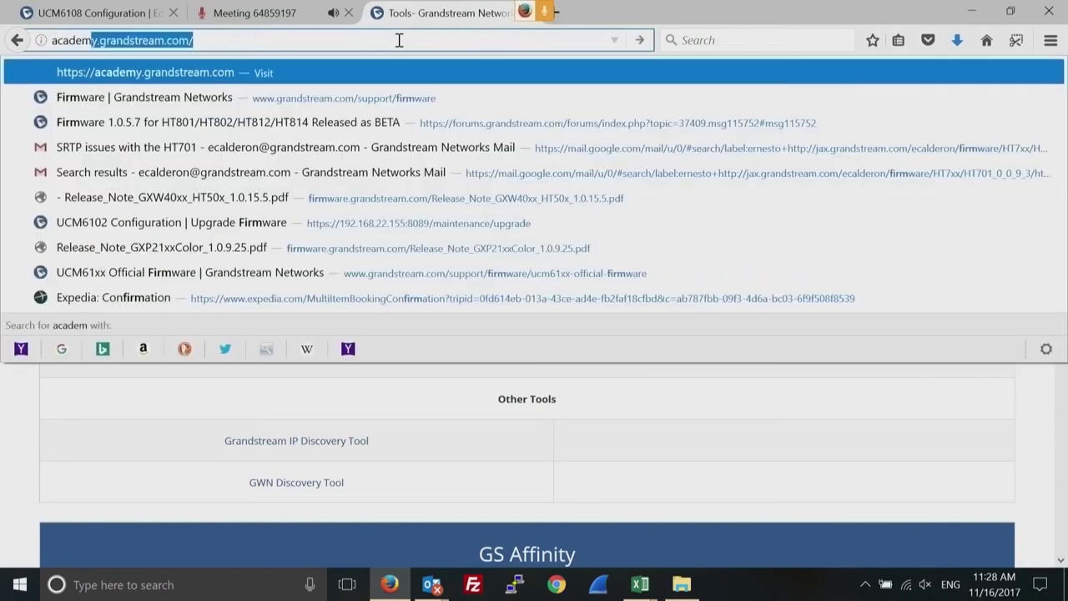
key("Return")
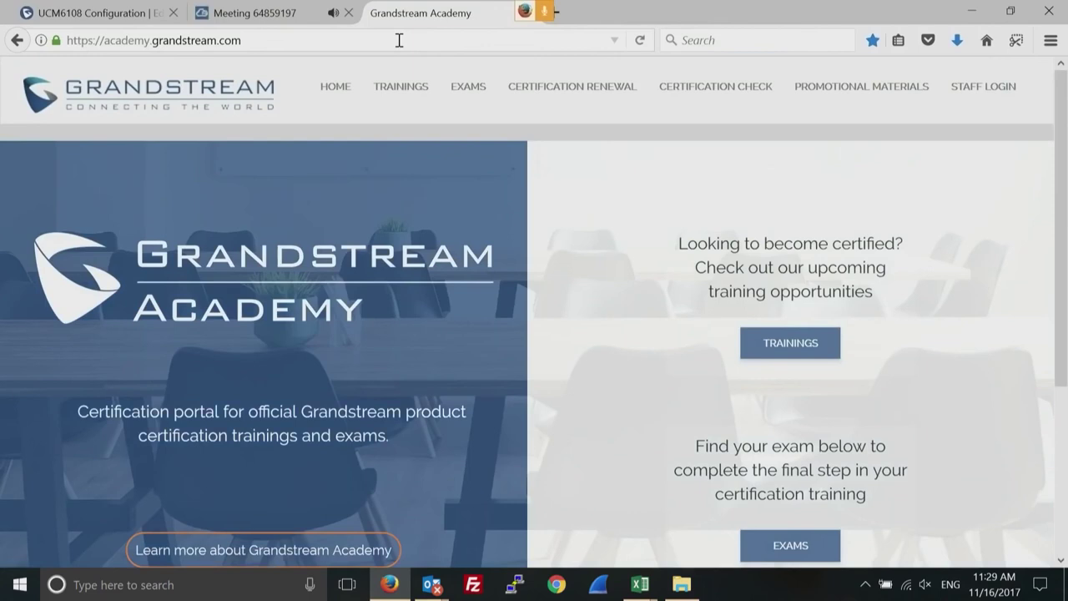
Open TRAININGS and scroll through the Upcoming Trainings list.
left_click(401, 87)
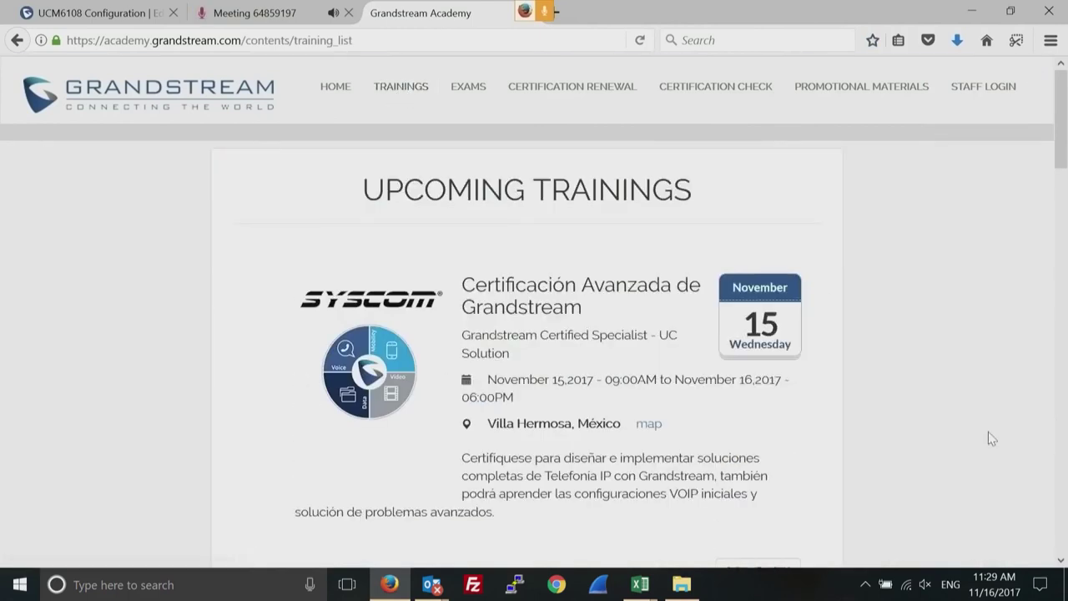
left_click(1060, 560)
scroll(1060, 561, "down", 5)
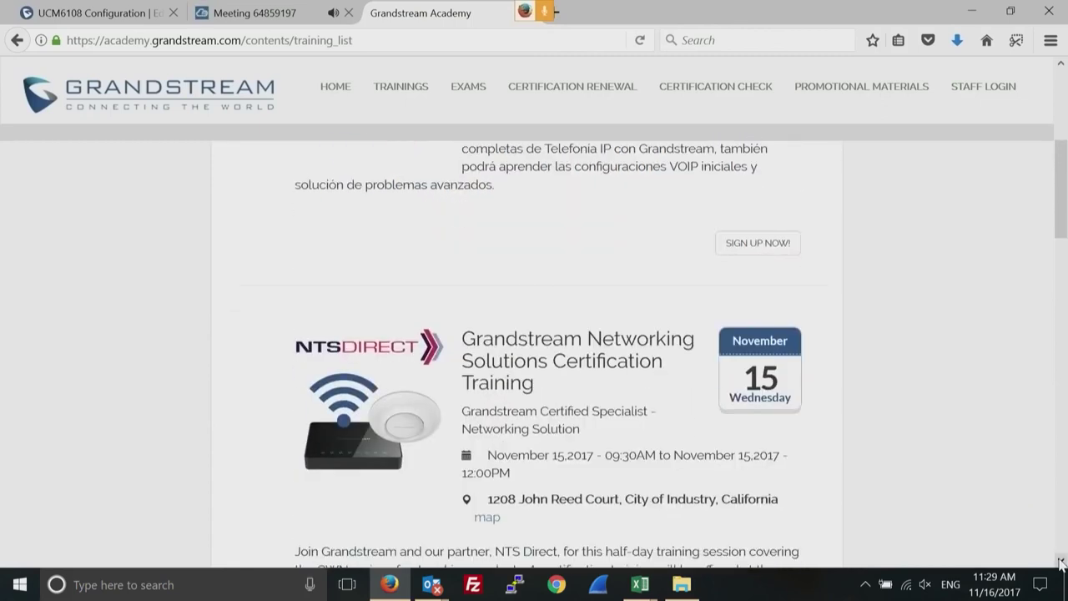
scroll(1061, 564, "down", 3)
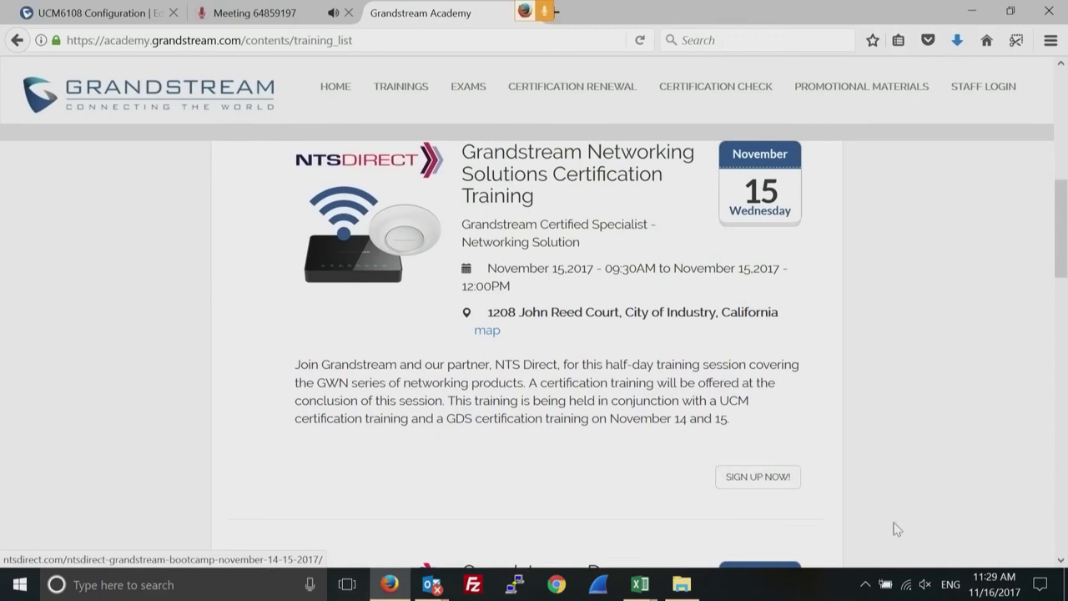
scroll(1062, 568, "down", 5)
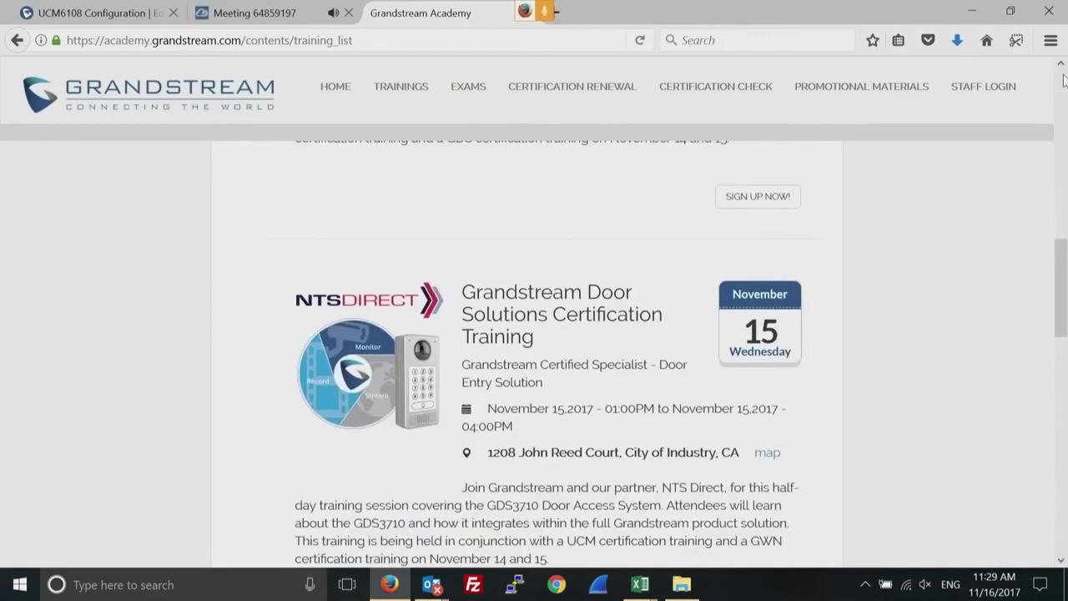
scroll(1063, 69, "up", 10)
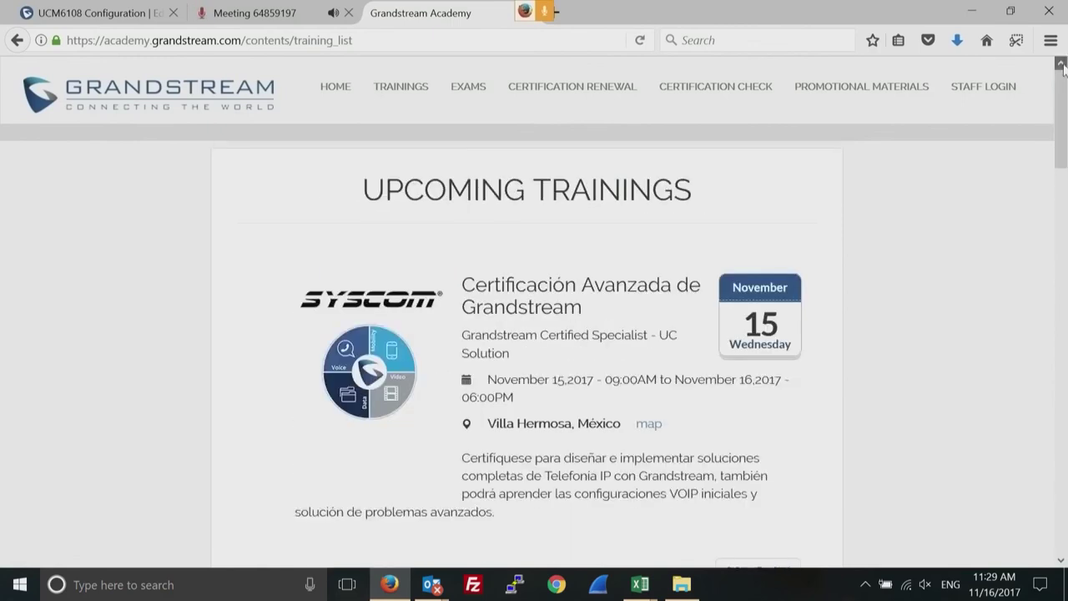
Browse the Exams, Certification Renewal and Certification Check pages.
left_click(470, 88)
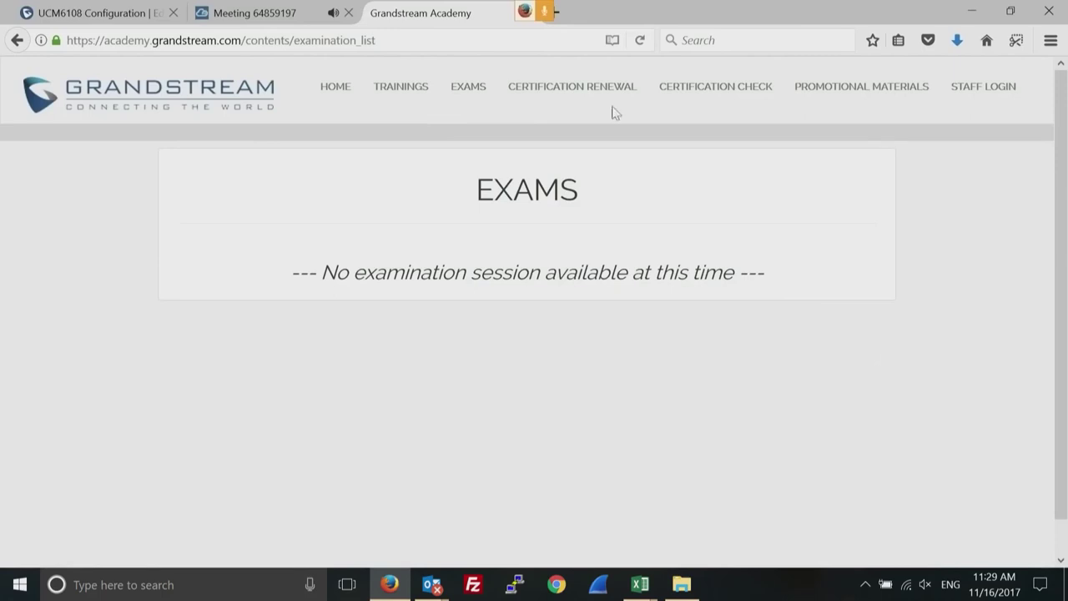
left_click(541, 89)
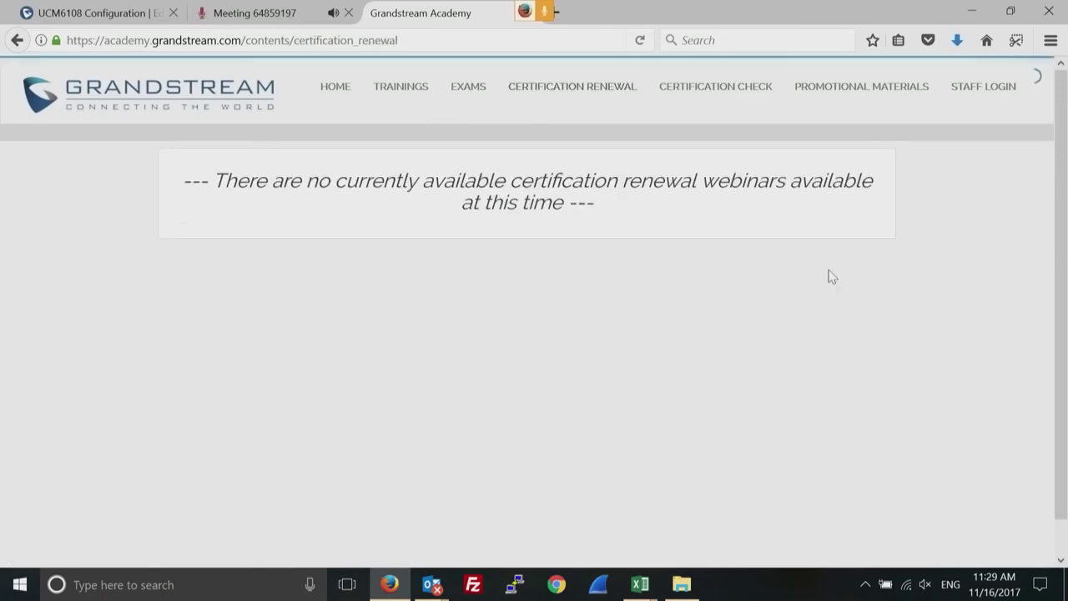
left_click(720, 94)
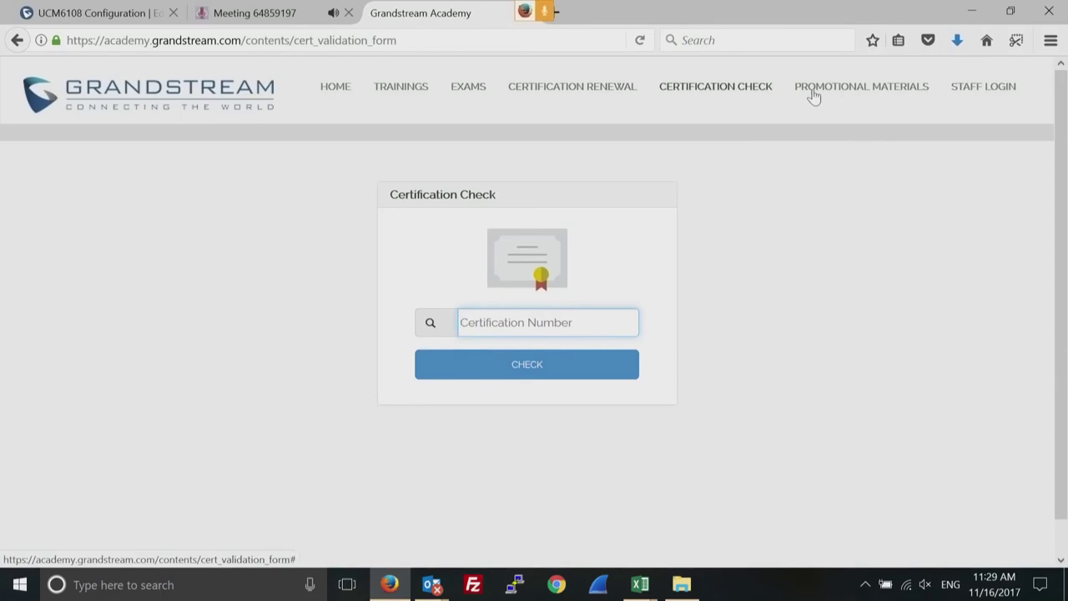
View the Specialist and Professional promotional materials, then return to the Academy home page.
left_click(846, 92)
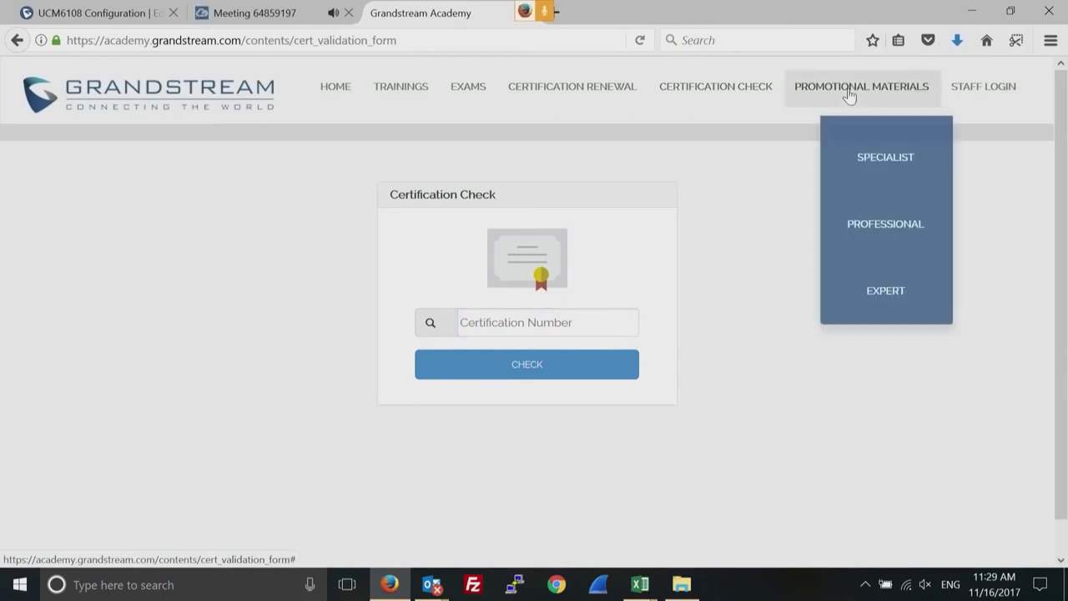
left_click(882, 163)
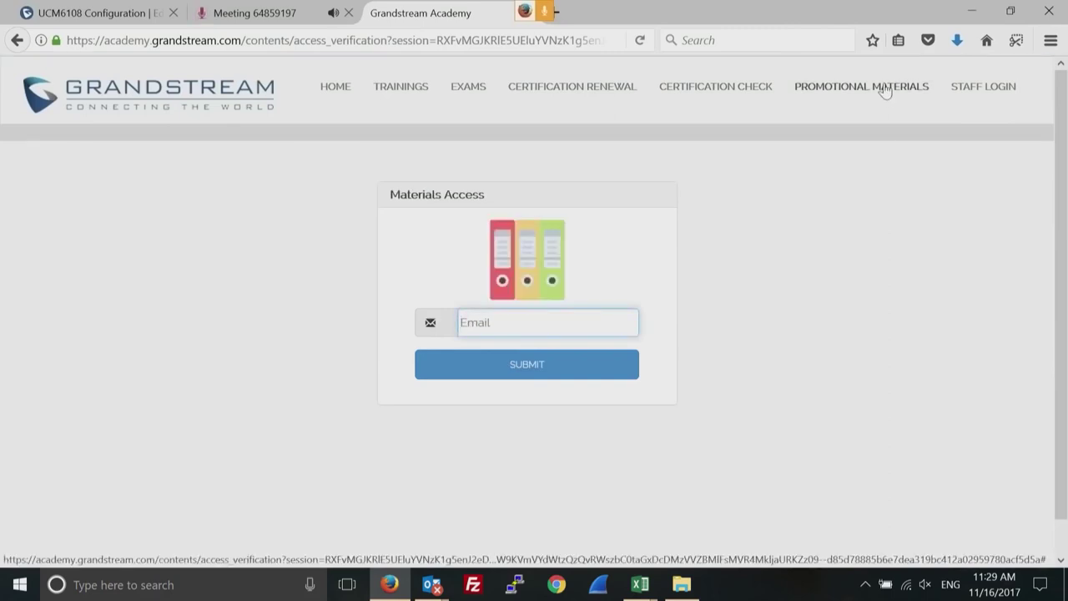
mouse_move(886, 92)
left_click(868, 225)
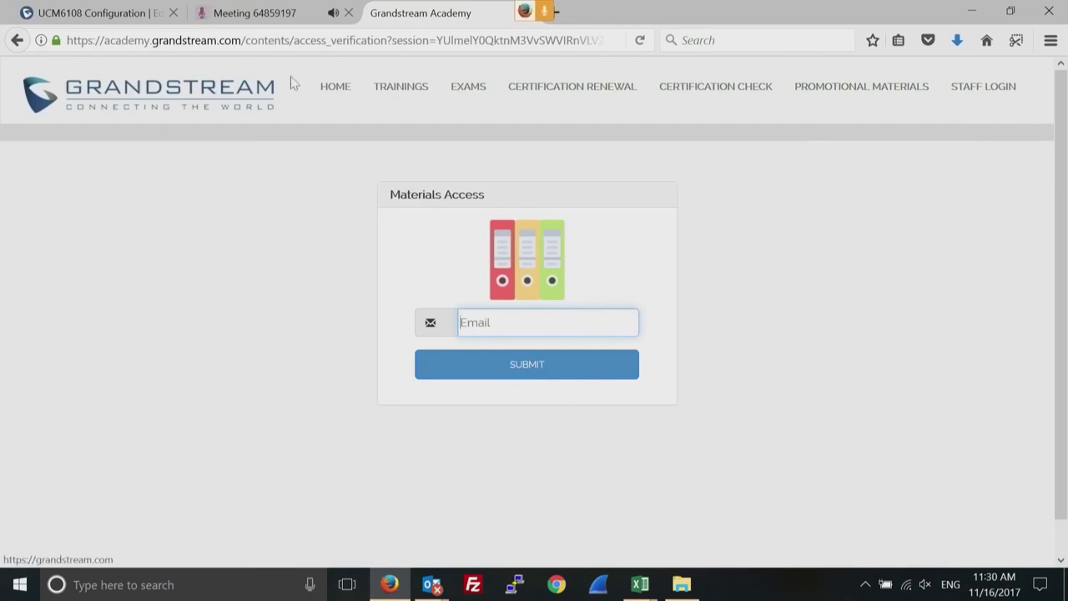
left_click(337, 94)
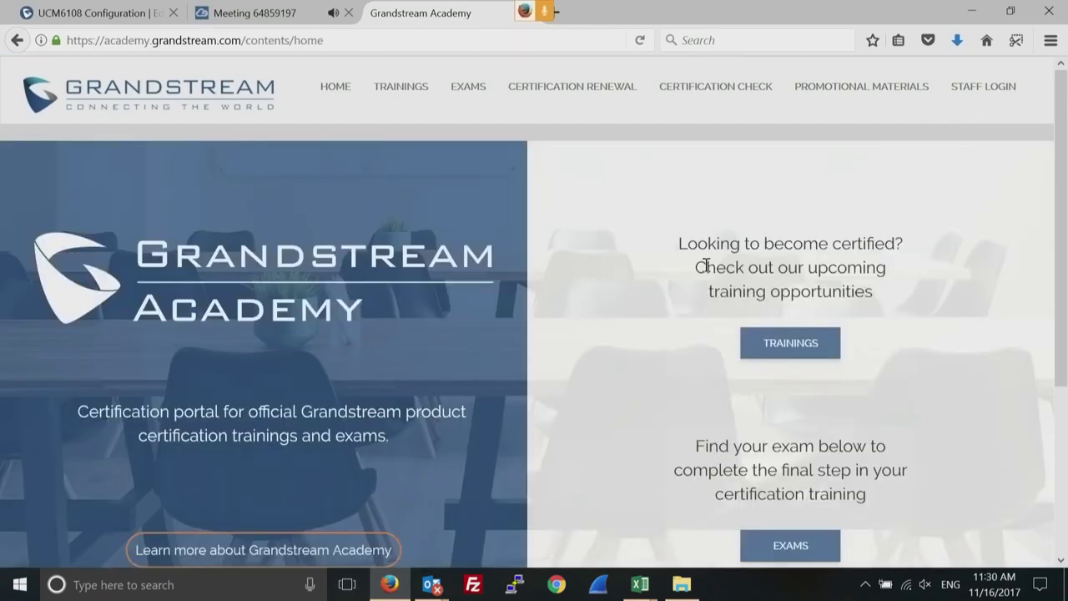
Scroll the Academy home page and open Promotional Materials to show its Specialist, Professional and Expert levels.
left_click(1061, 560)
scroll(1061, 560, "down", 2)
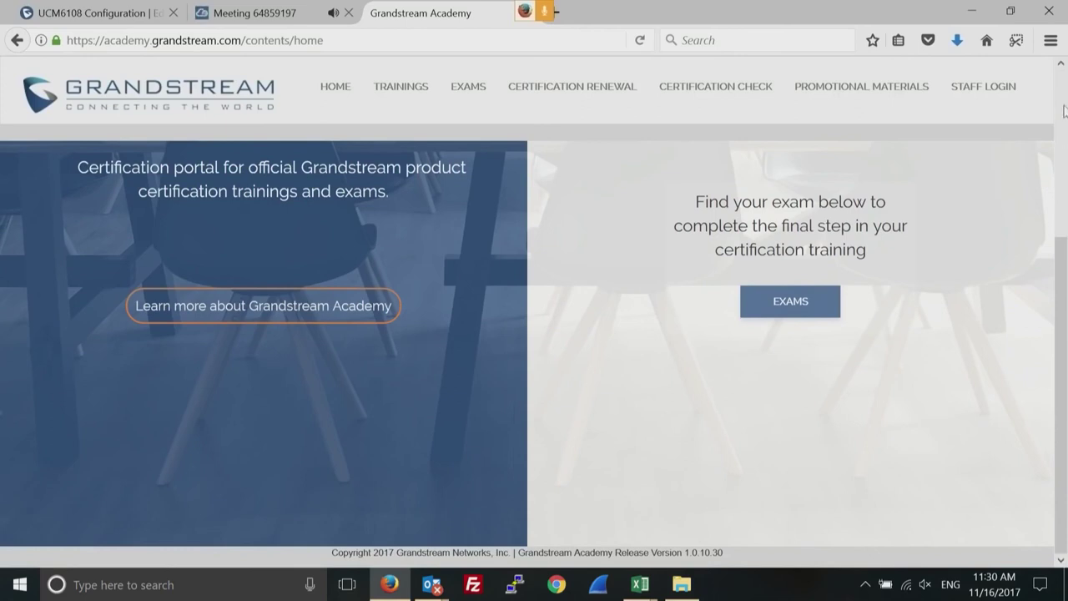
left_click(1063, 83)
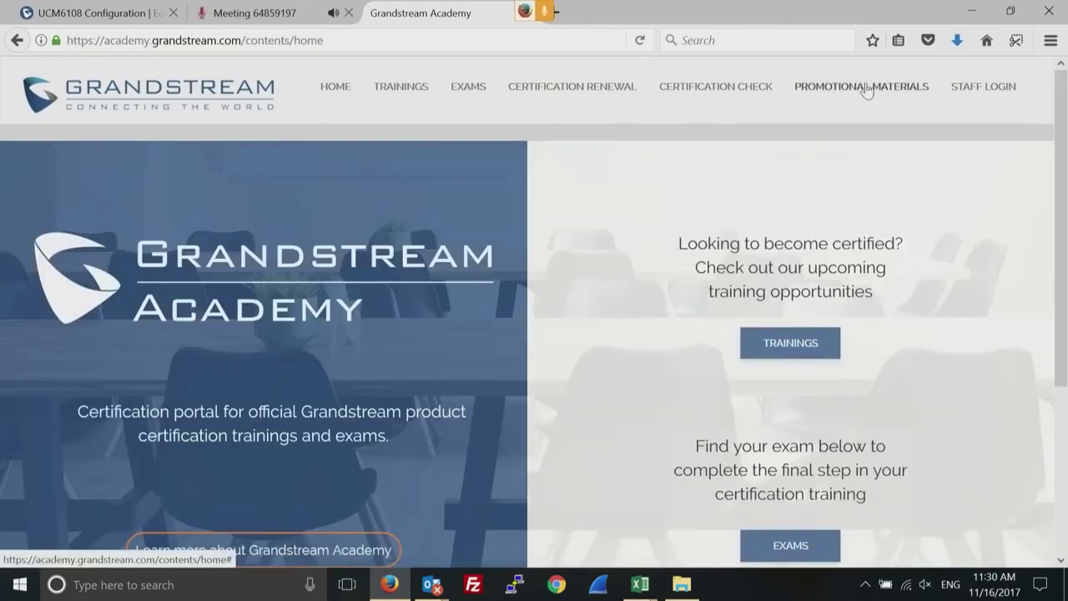
left_click(866, 89)
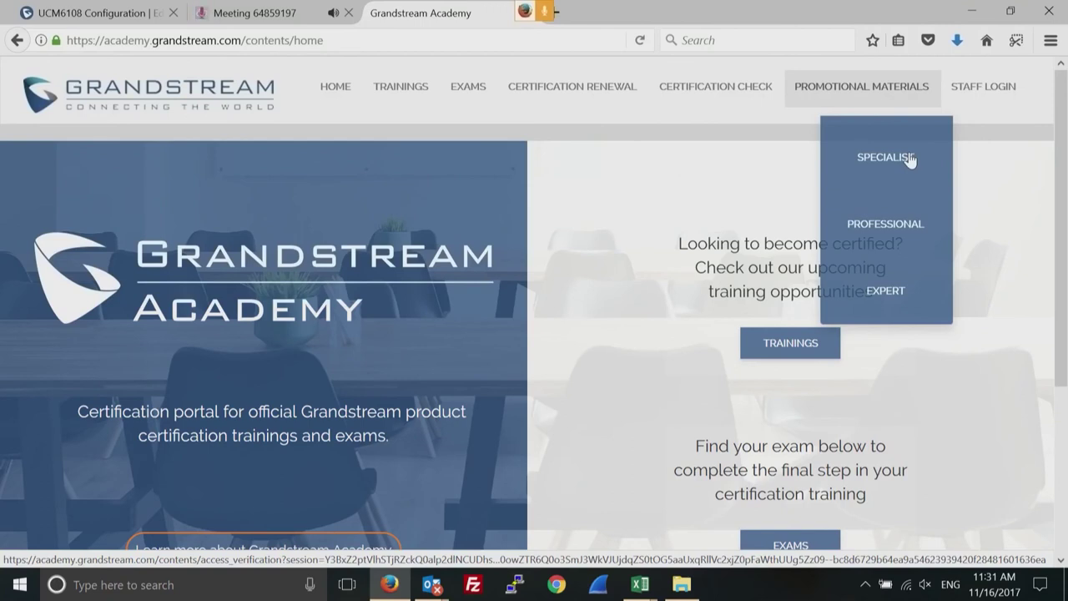
left_click(1062, 561)
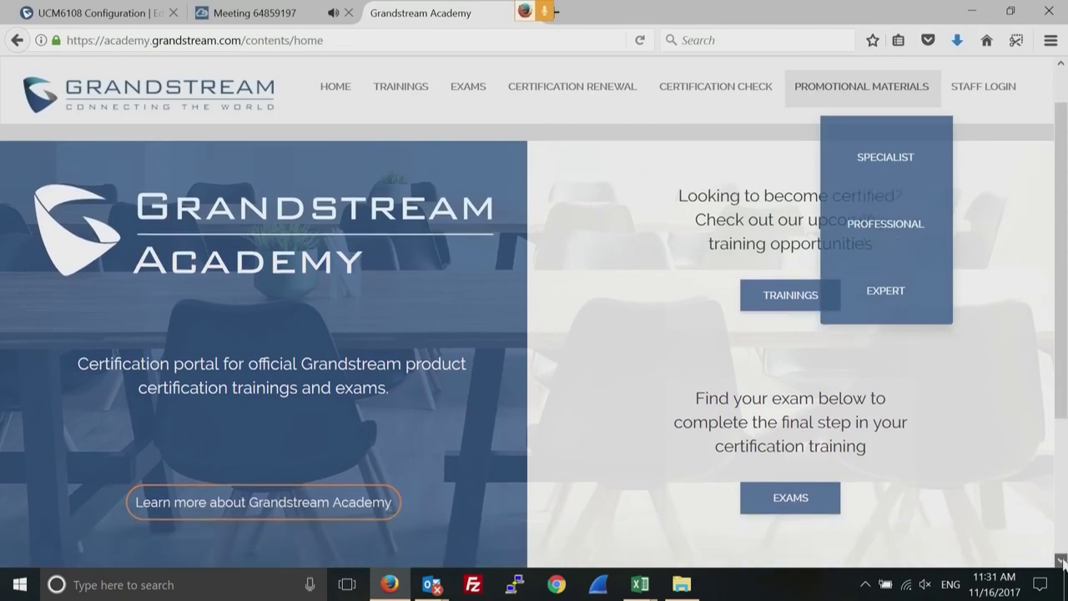
left_click(1062, 561)
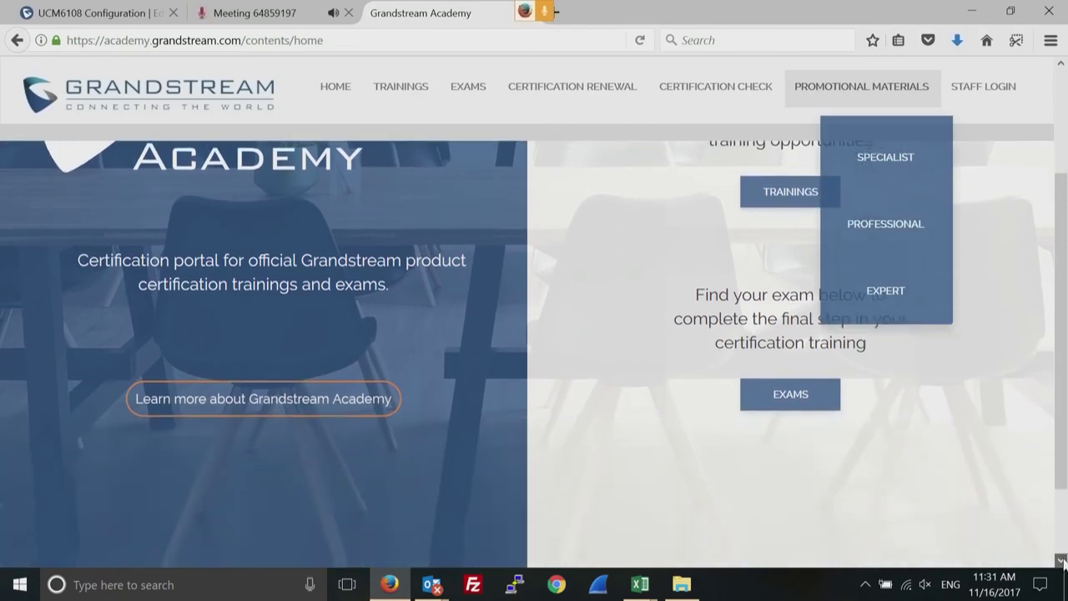
Open the Grandstream Academy Quick Guide PDF at 100% zoom, scrolled to the GCS, GCP and GCE levels.
left_click(292, 311)
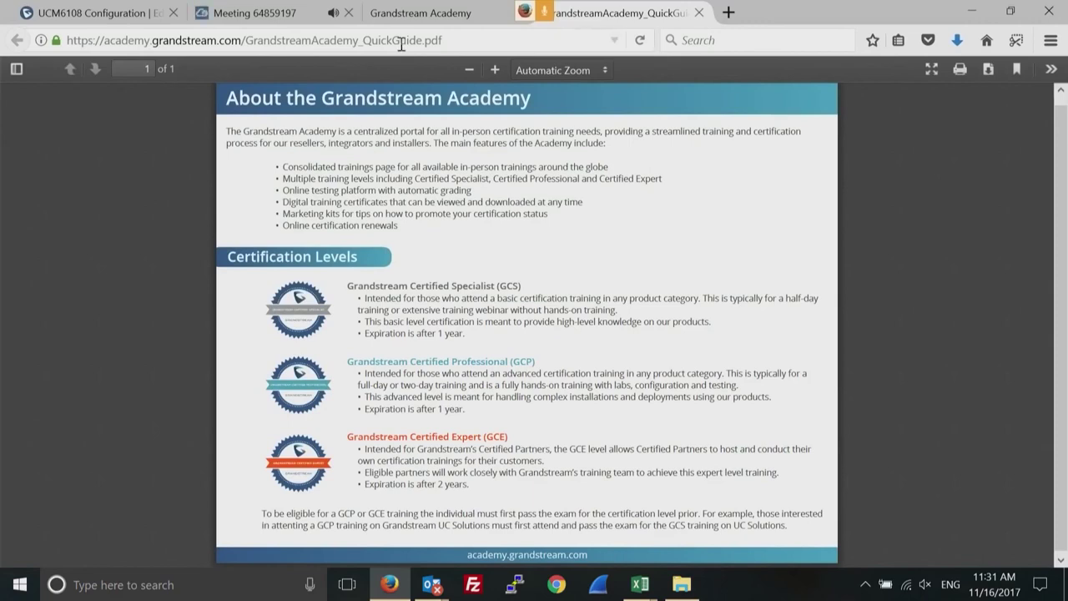
left_click(495, 71)
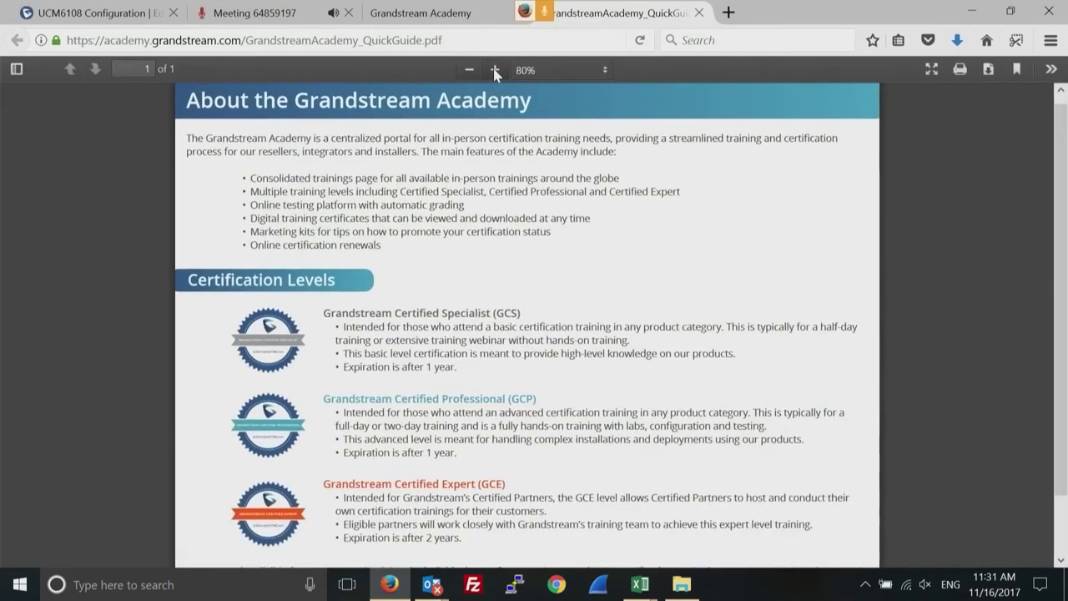
left_click(495, 71)
left_click(495, 71)
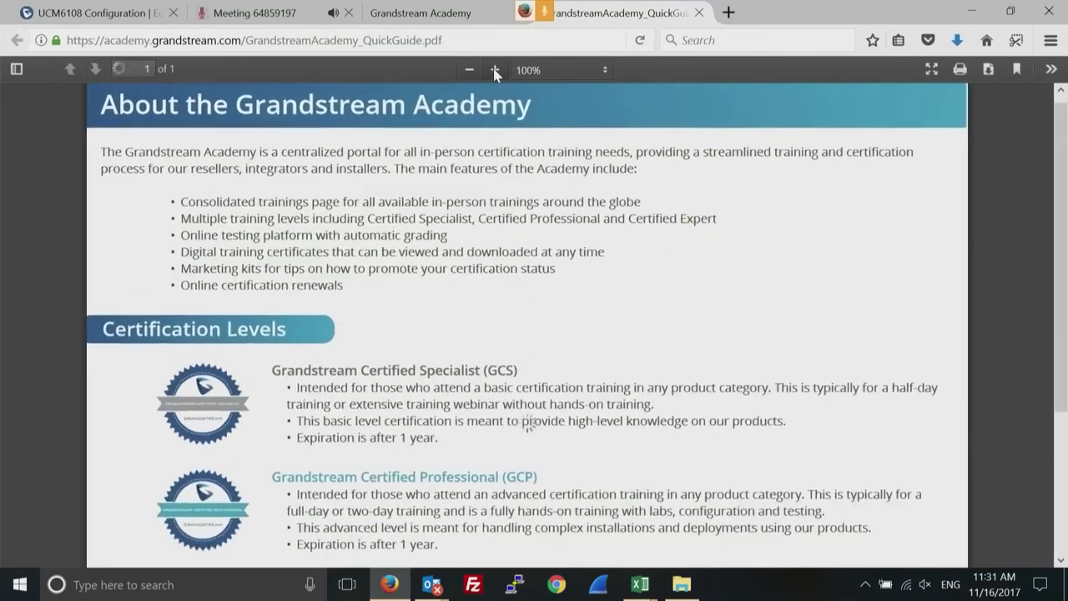
left_click(1061, 561)
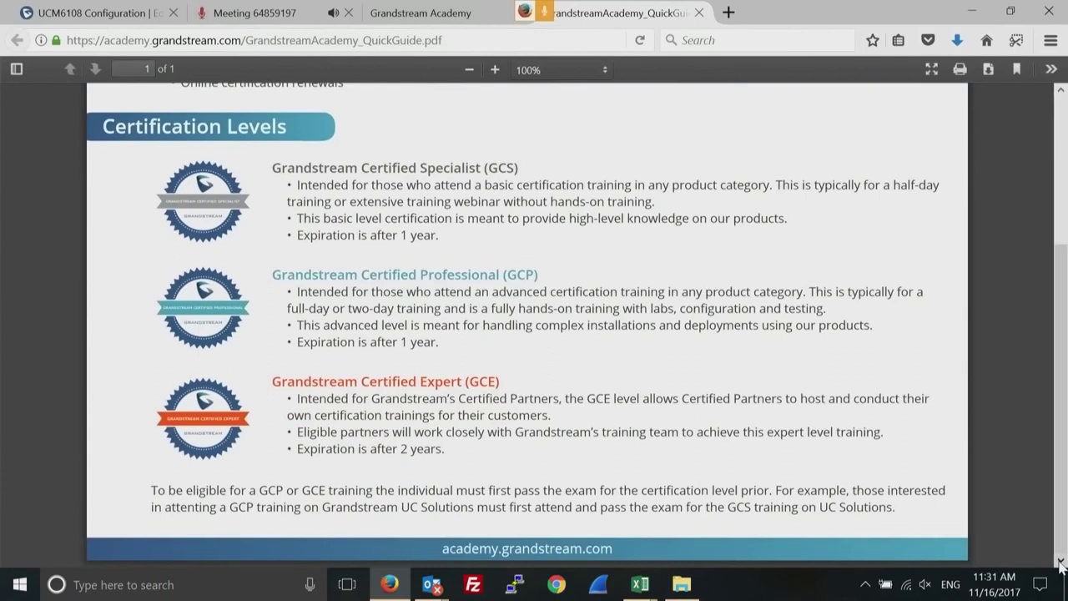